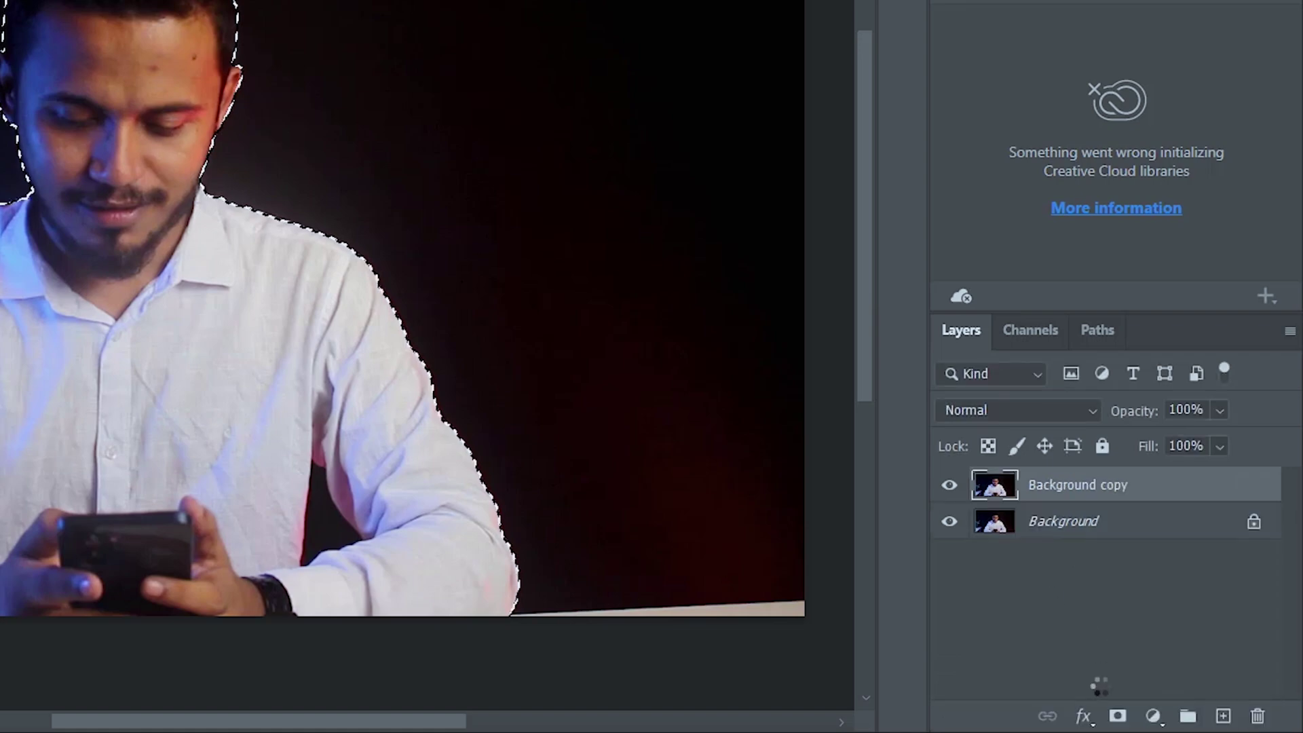
# Mask the Background copy layer with the selection of the man, and make the layer's image active instead of its mask
pyautogui.click(1117, 716)
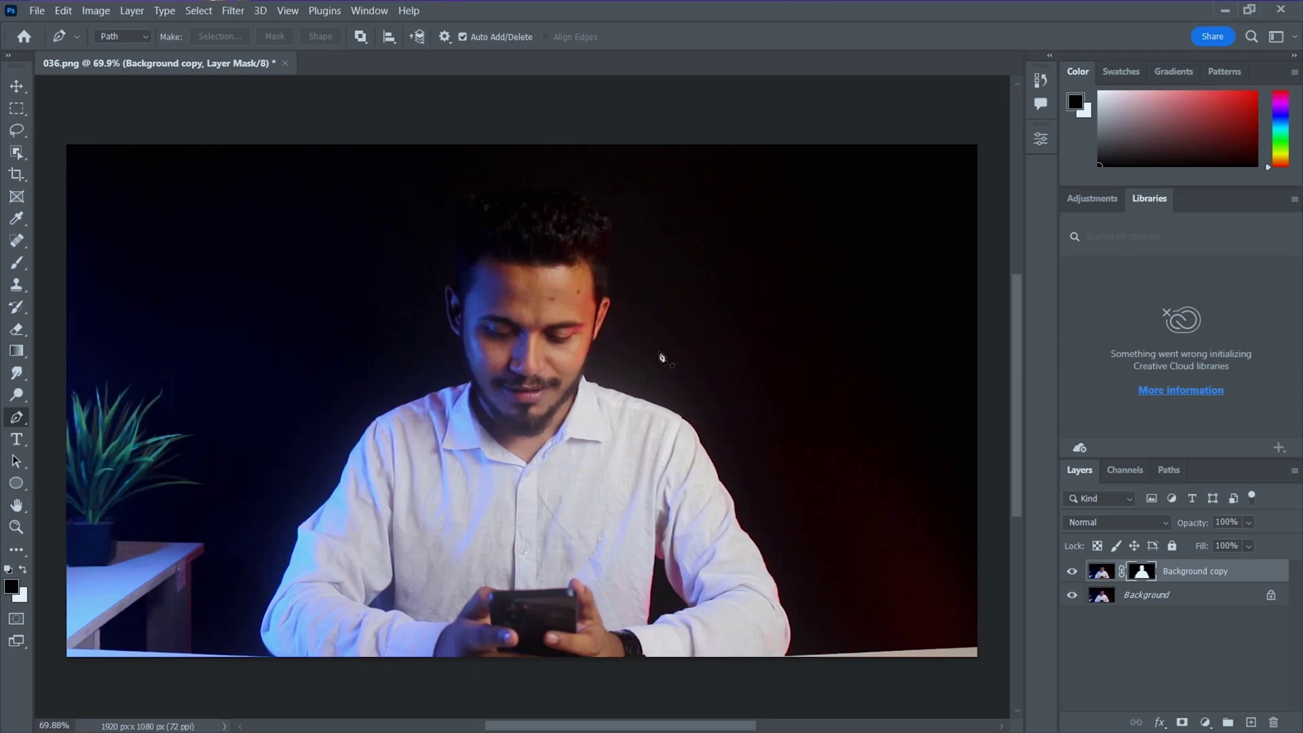
pyautogui.click(1101, 571)
pyautogui.scroll(3, 561, 319)
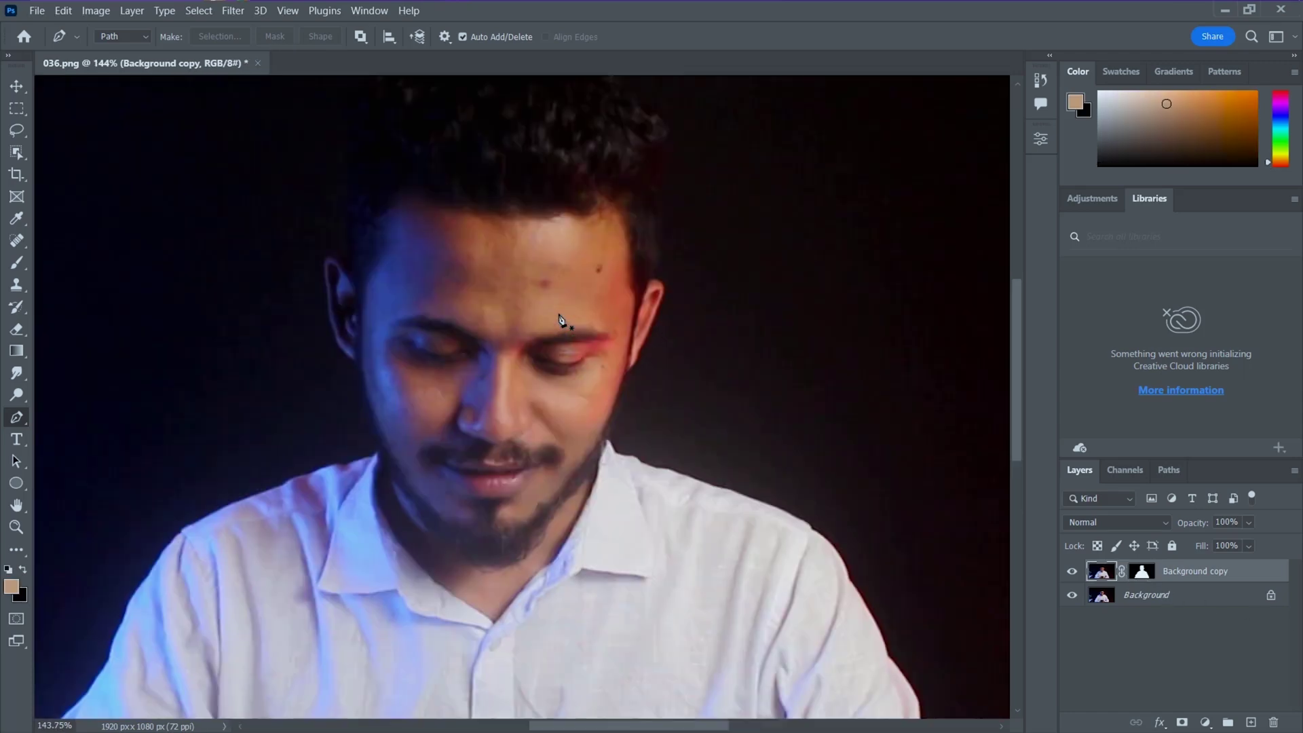
pyautogui.scroll(2, 514, 273)
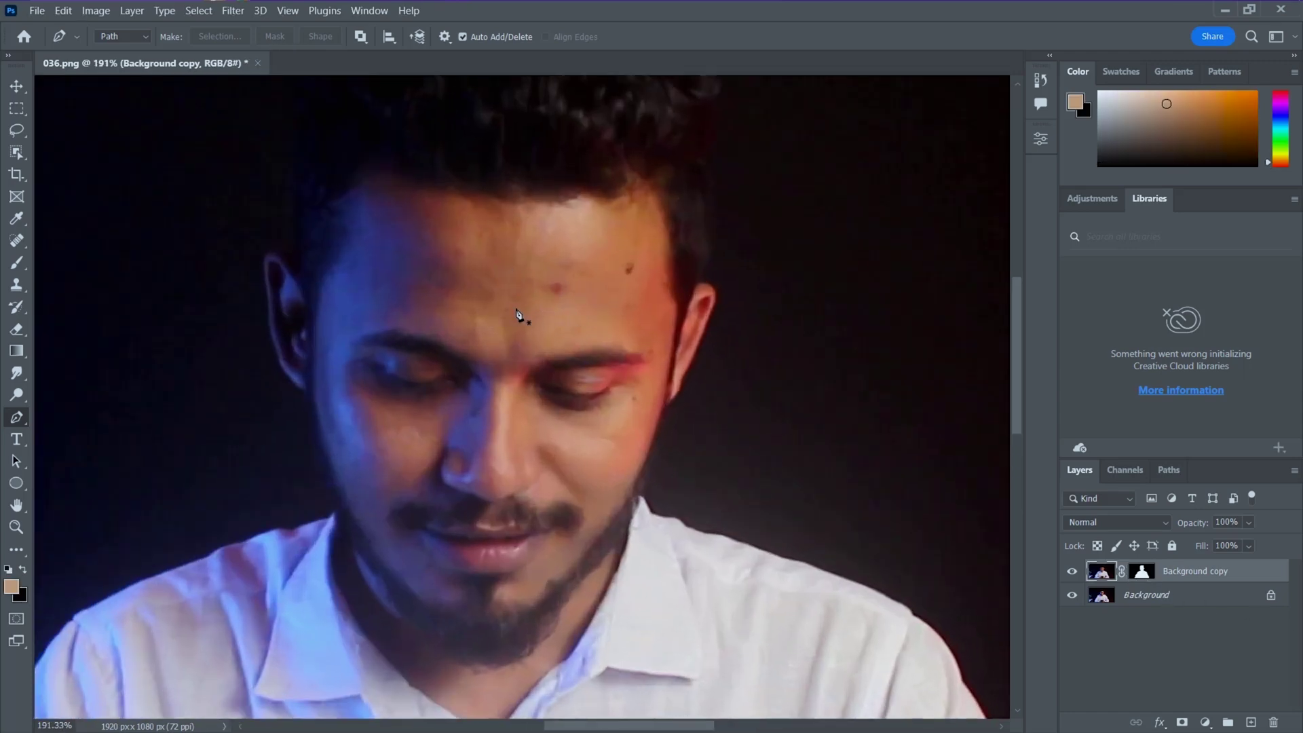
pyautogui.scroll(-2, 516, 315)
pyautogui.scroll(-2, 520, 314)
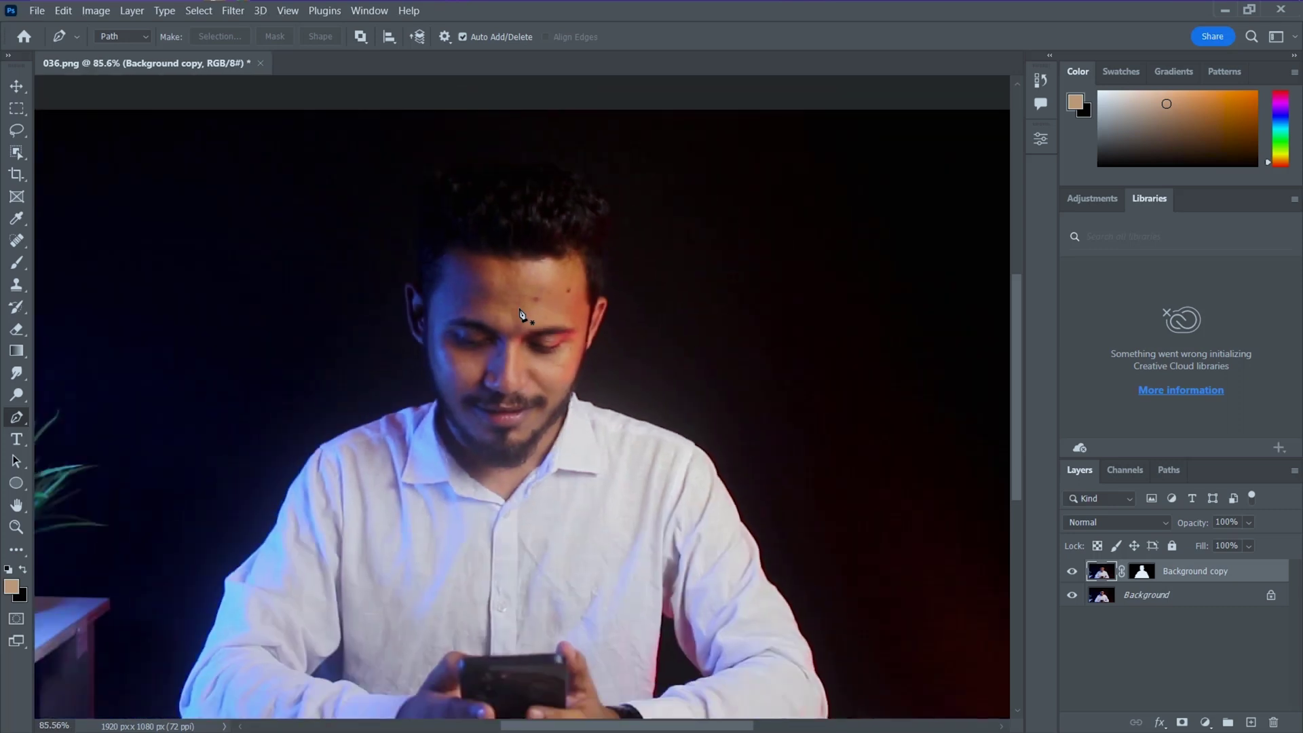
pyautogui.click(18, 241)
pyautogui.click(111, 244)
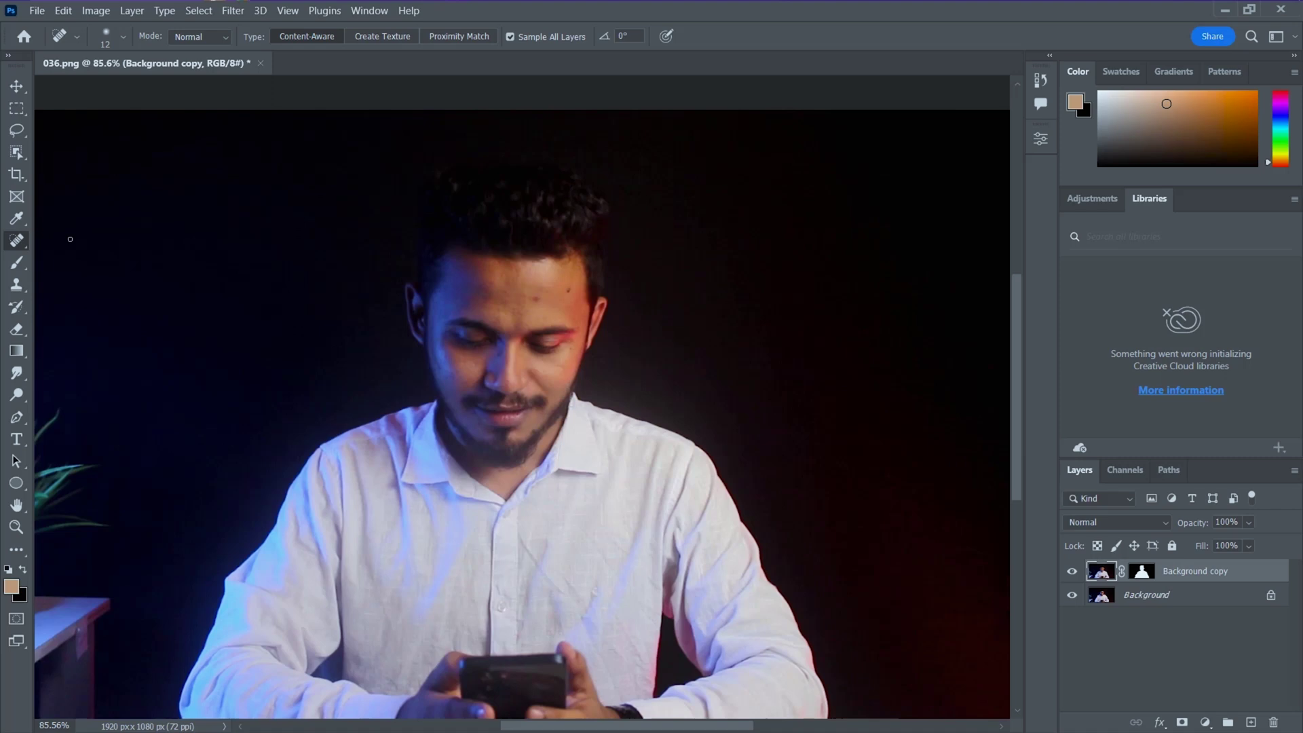
pyautogui.rightClick(16, 243)
pyautogui.rightClick(16, 243)
pyautogui.rightClick(16, 243)
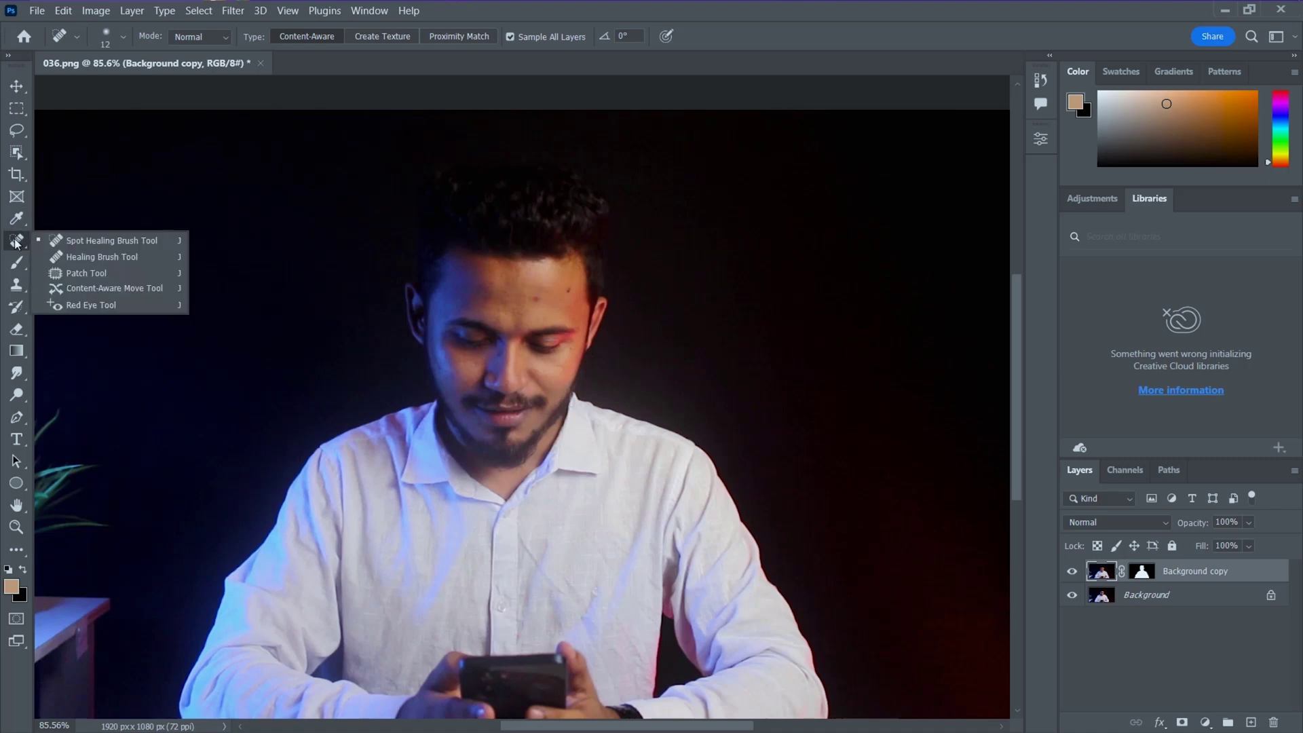
pyautogui.click(19, 90)
pyautogui.click(17, 417)
pyautogui.scroll(-1, 550, 299)
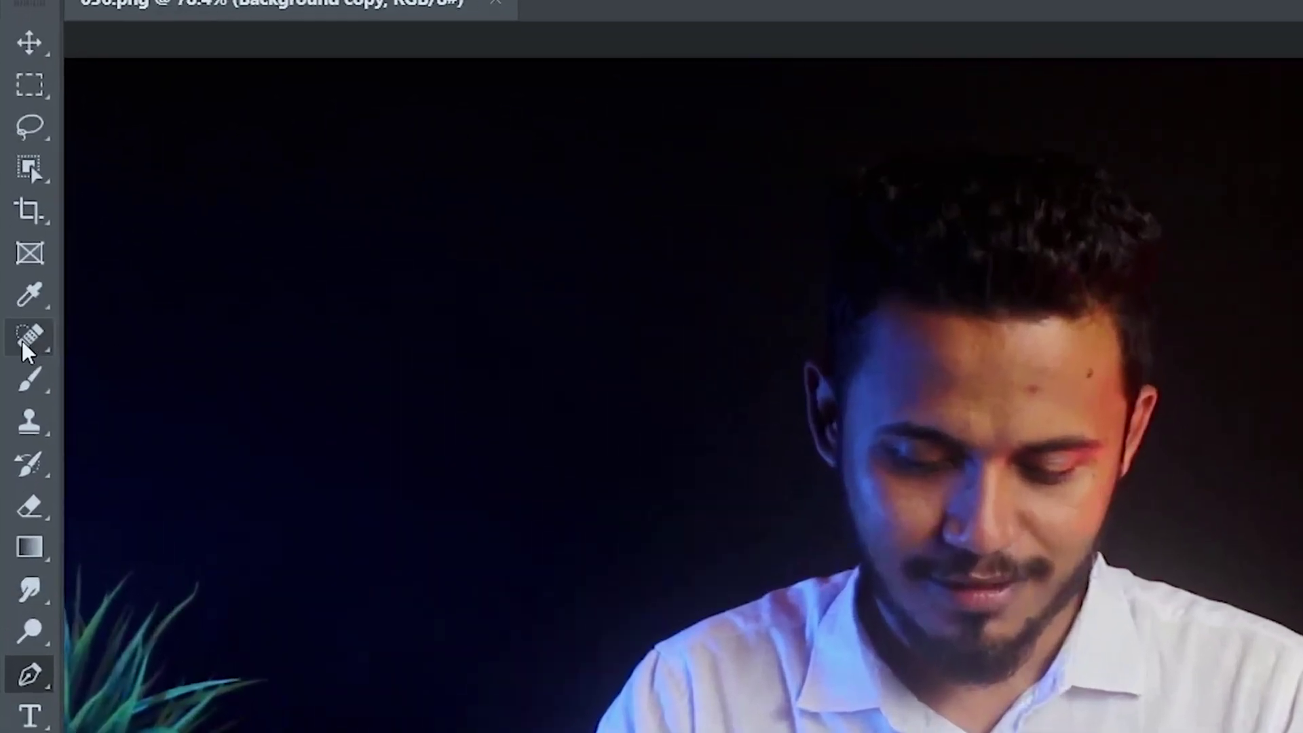
# Remove the blemish in the middle of the man's forehead with the Spot Healing Brush, reducing the brush size to 15
pyautogui.click(16, 240)
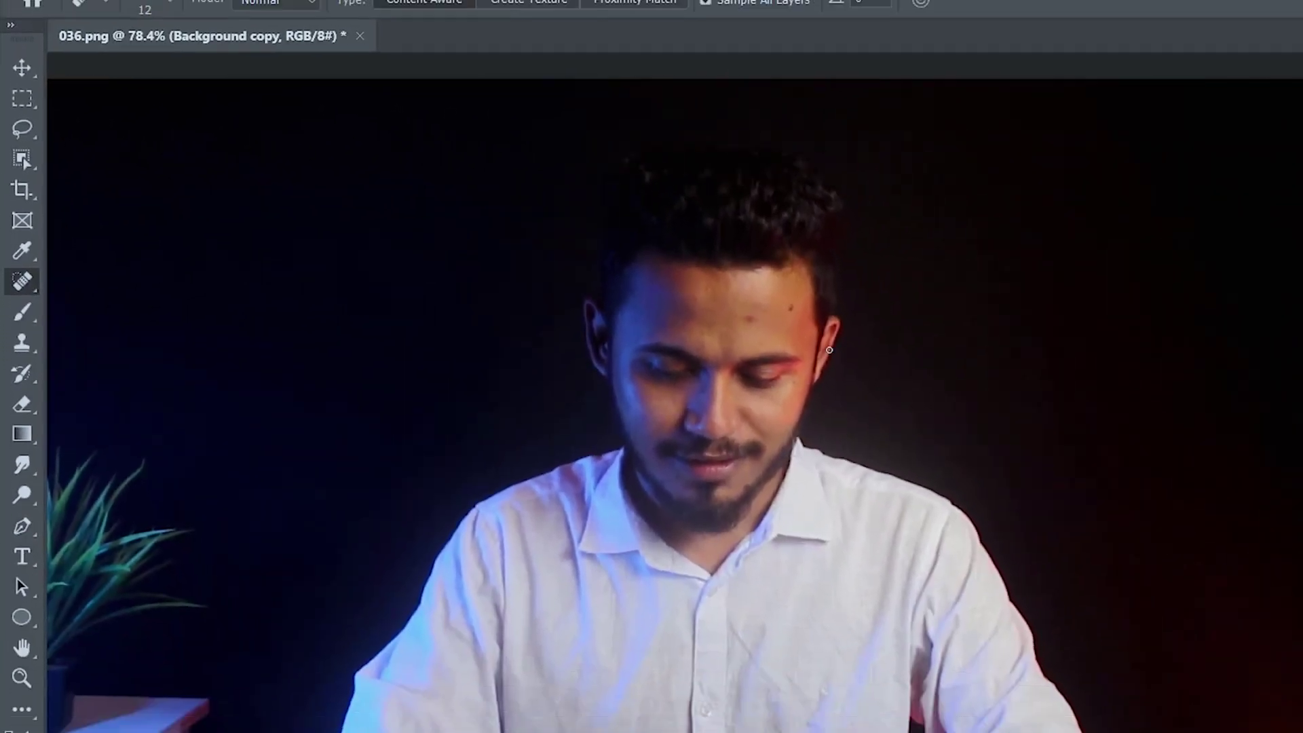
pyautogui.scroll(8, 592, 298)
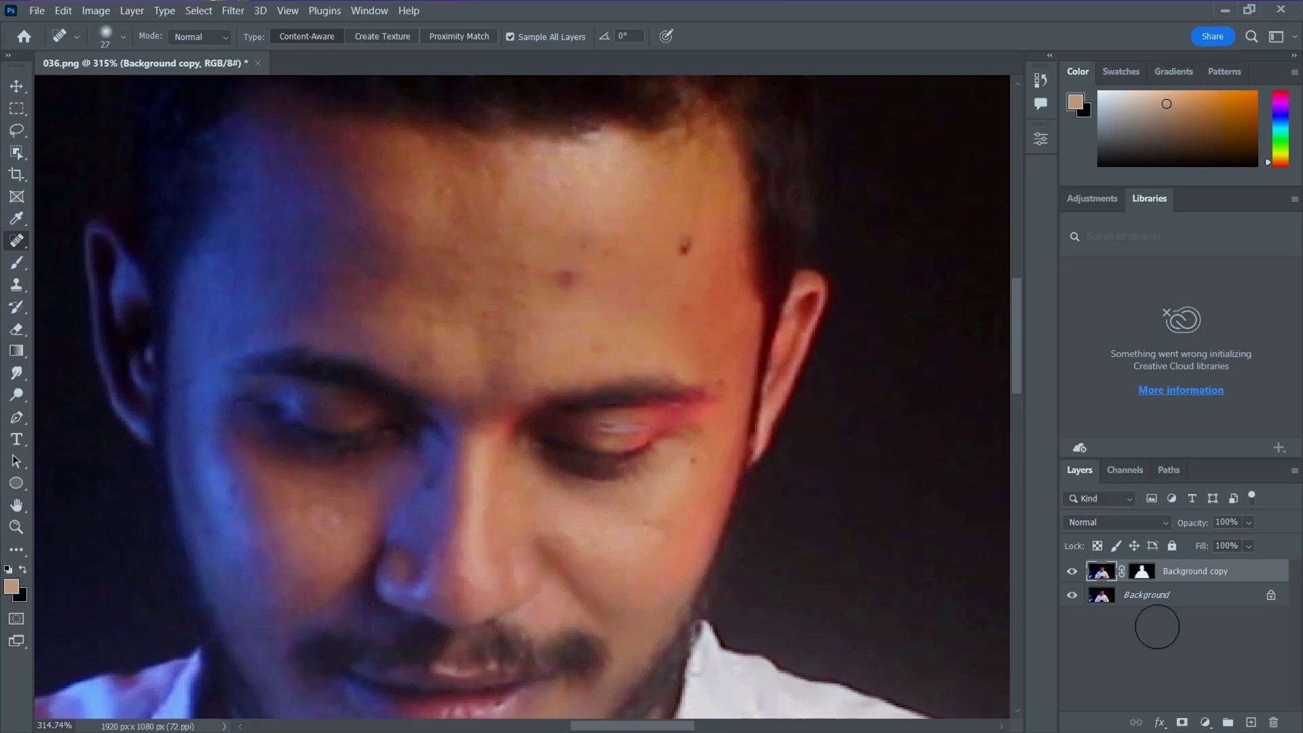
pyautogui.click(571, 273)
pyautogui.scroll(-1, 570, 247)
pyautogui.scroll(3, 569, 261)
pyautogui.press('[')
pyautogui.press('[')
pyautogui.press('[')
pyautogui.scroll(-2, 515, 326)
pyautogui.moveTo(628, 486)
pyautogui.mouseDown()
pyautogui.moveTo(698, 364)
pyautogui.moveTo(734, 501)
pyautogui.mouseUp()
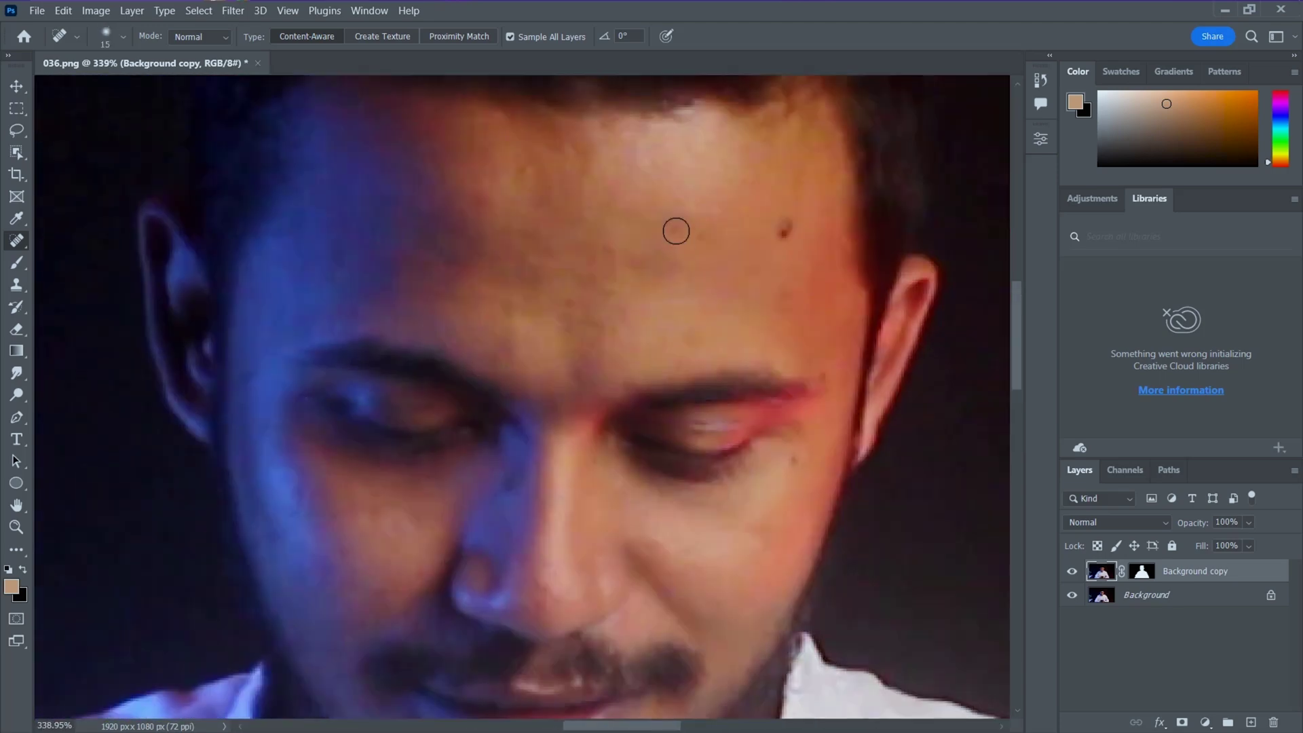
pyautogui.scroll(-5, 542, 250)
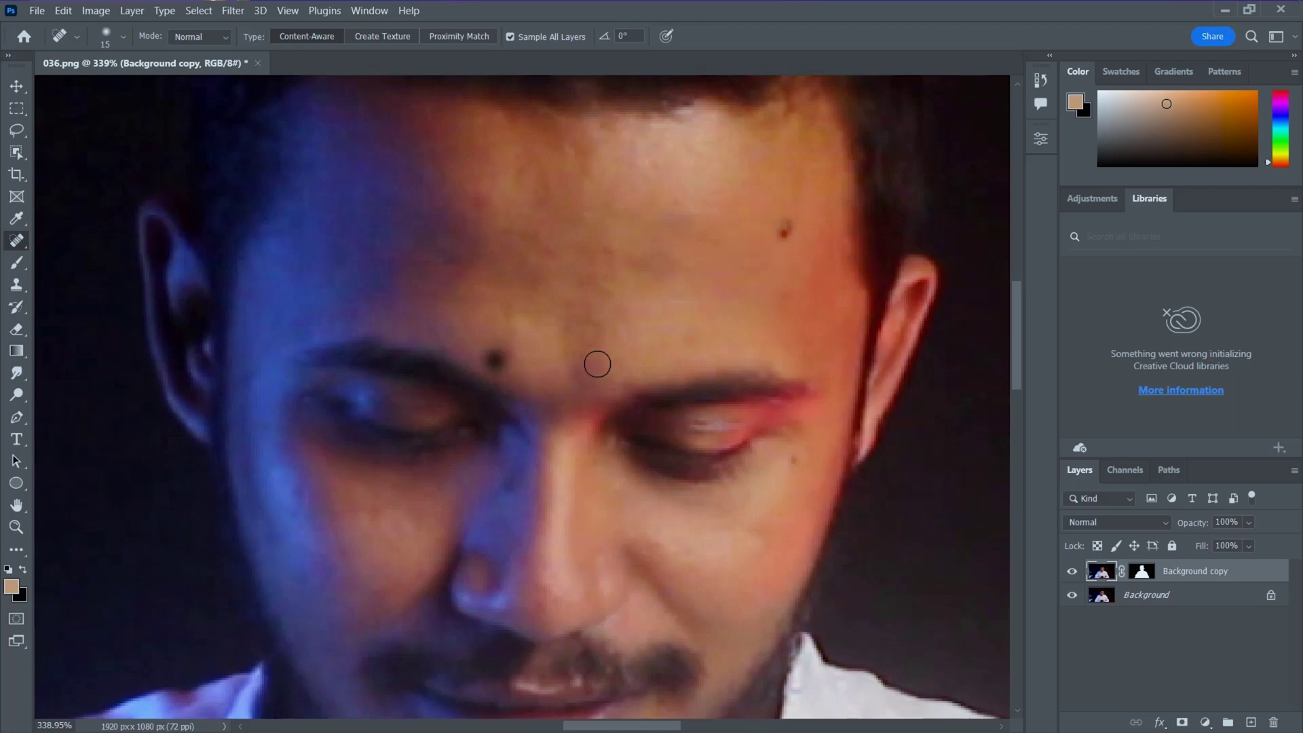
pyautogui.scroll(-2, 529, 300)
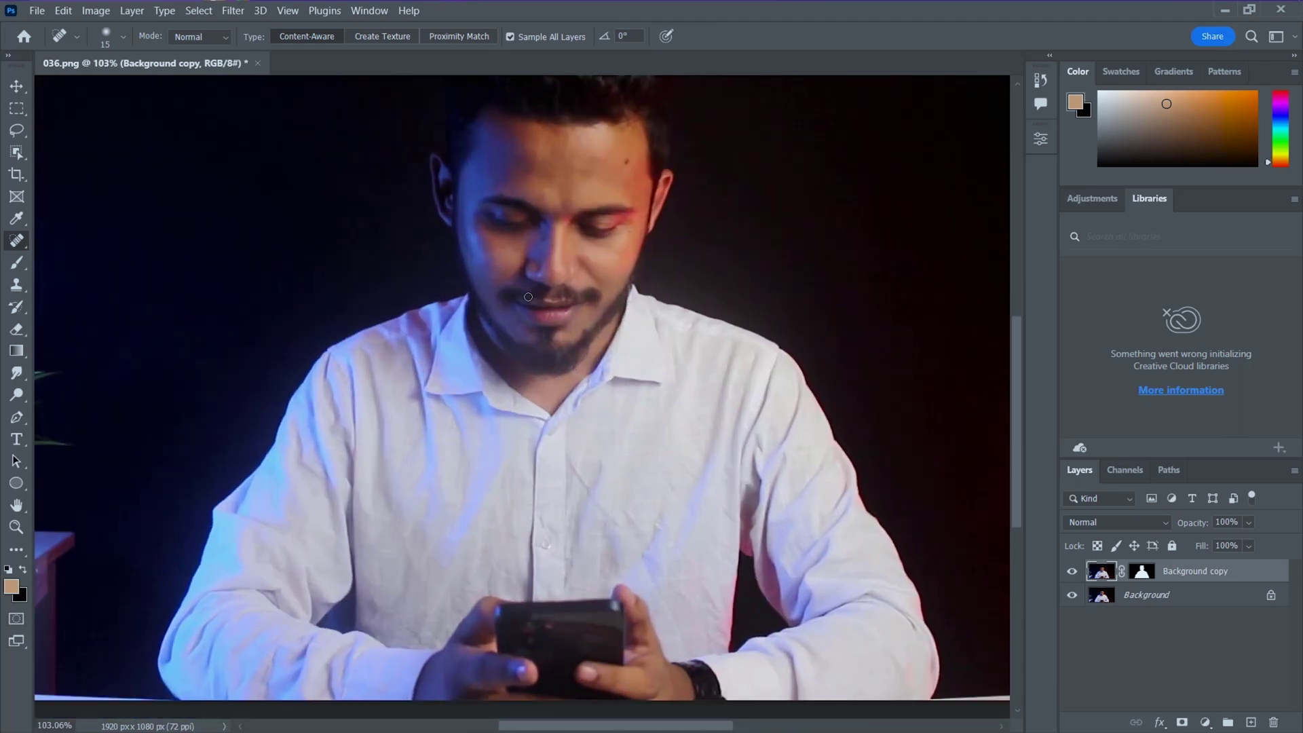
pyautogui.scroll(1, 528, 297)
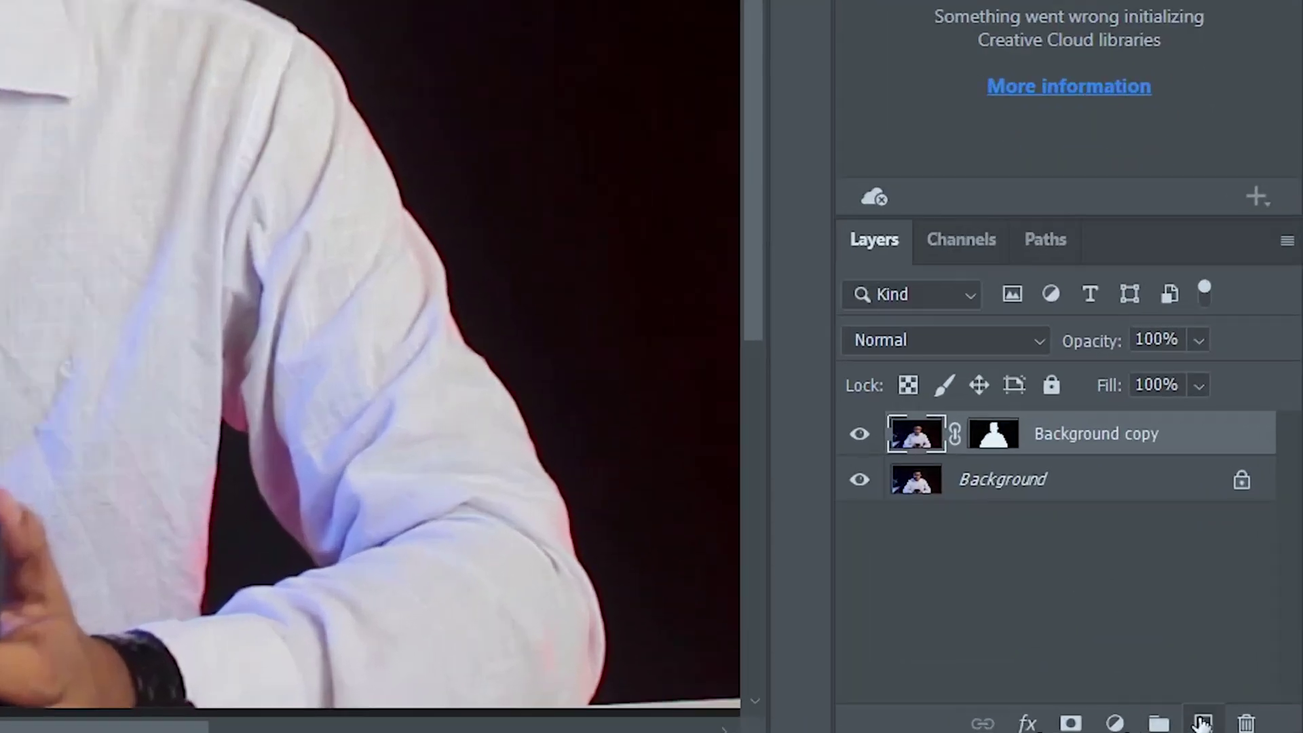
# Add a new layer above Background copy and set the Brush tool's opacity to 4%
pyautogui.click(1251, 721)
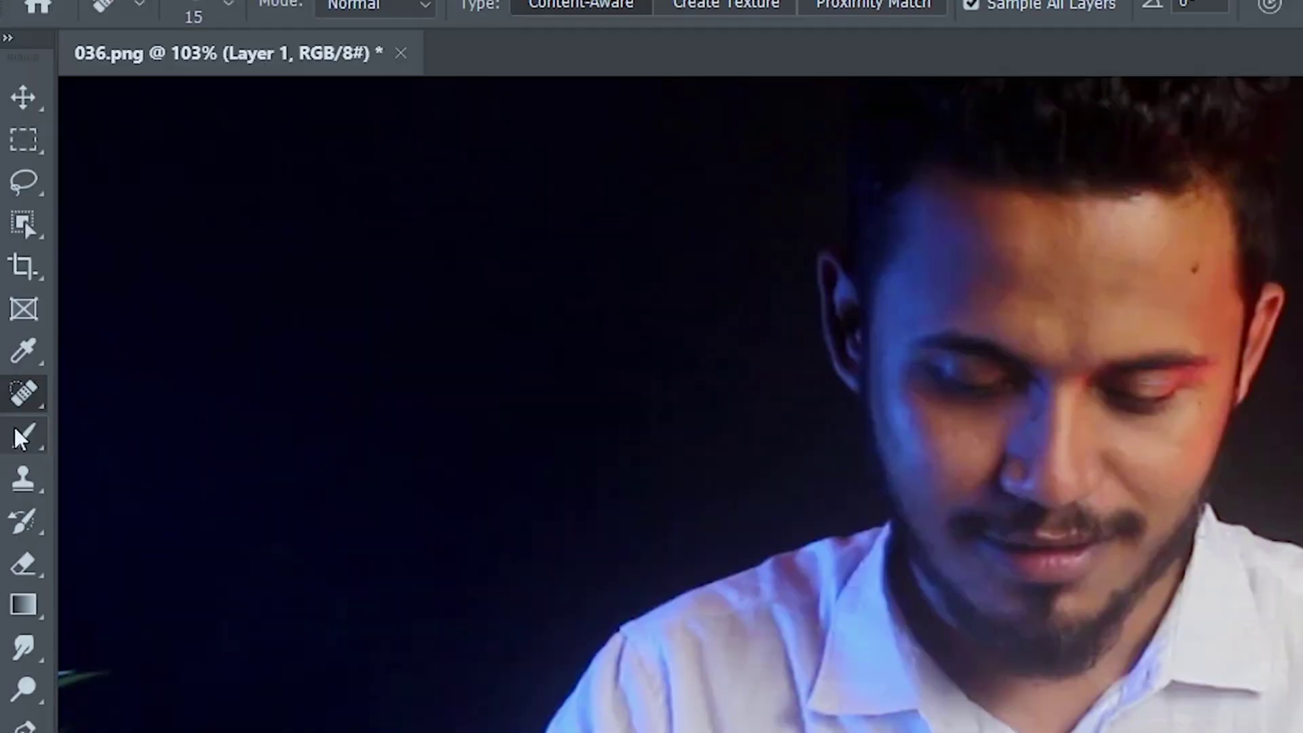
pyautogui.click(23, 438)
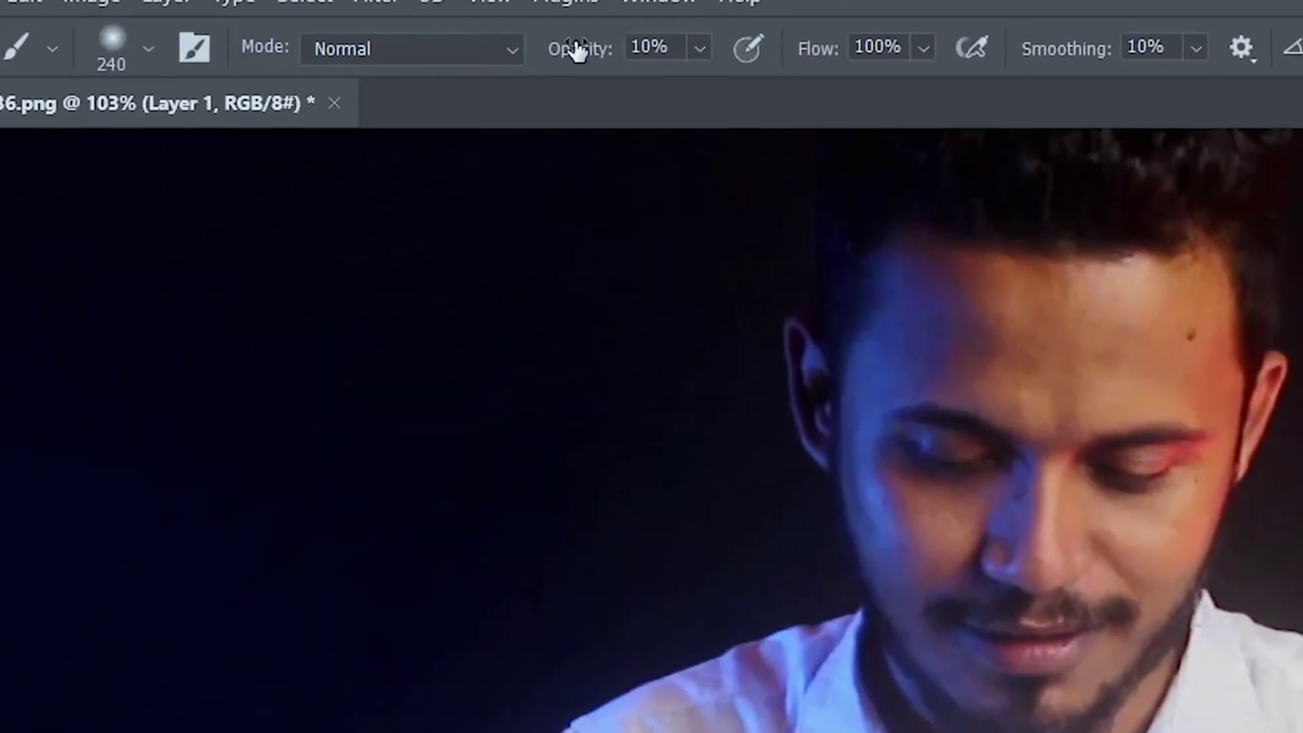
pyautogui.moveTo(581, 53); pyautogui.dragTo(568, 62)
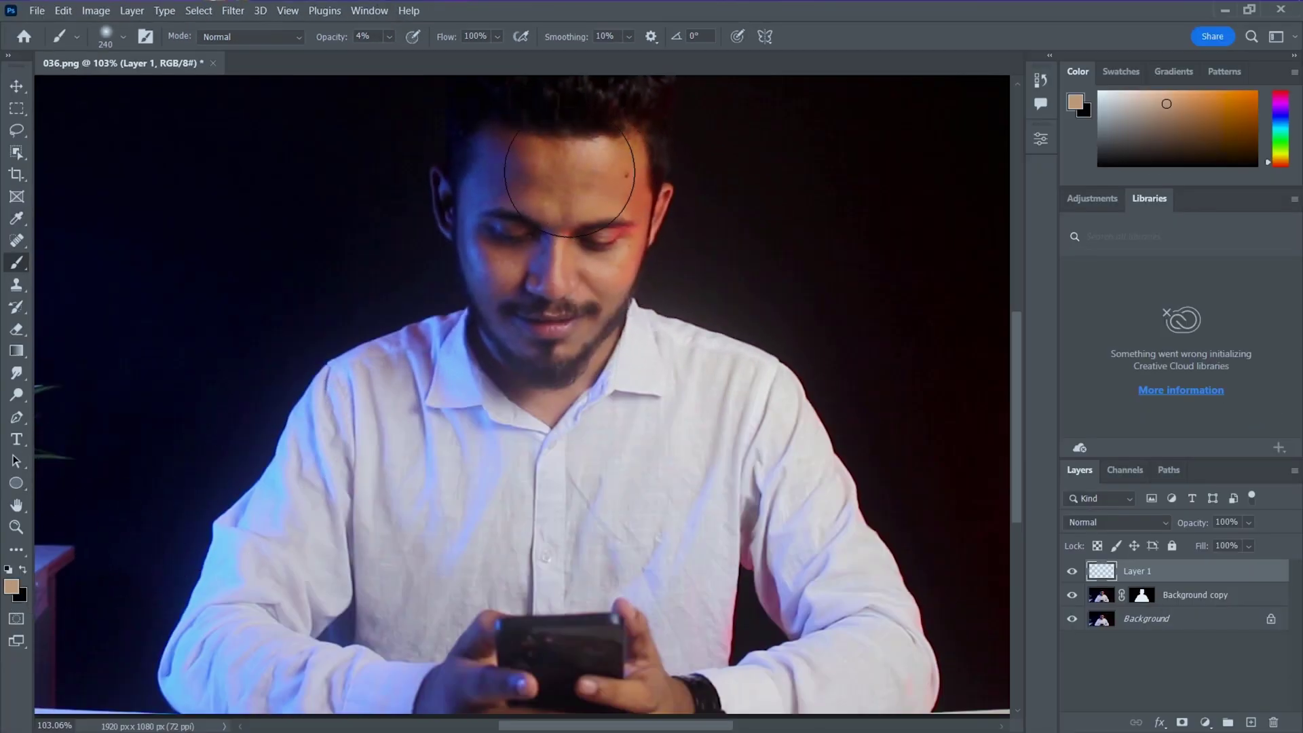
# Sample the bright skin tone on the forehead and softly paint it across the forehead on Layer 1
pyautogui.scroll(2, 568, 168)
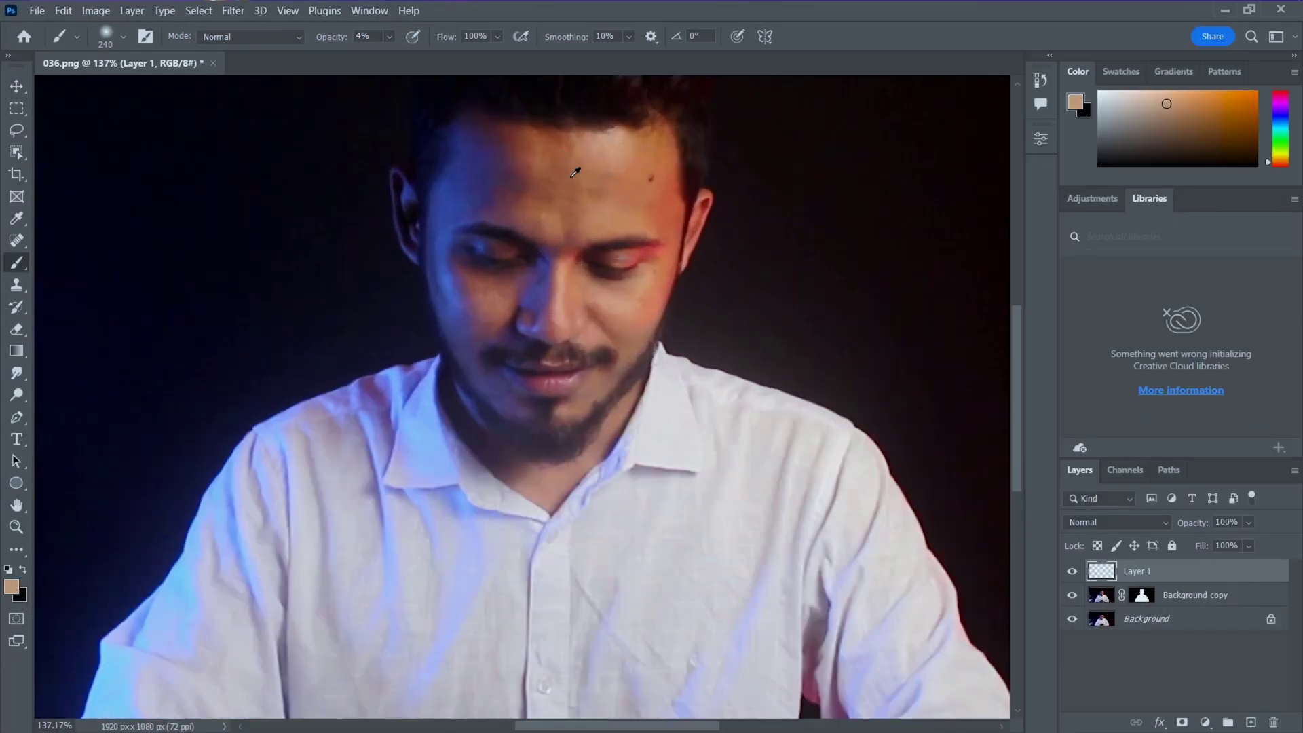
pyautogui.scroll(2, 569, 168)
pyautogui.keyDown('alt'); pyautogui.click(635, 128); pyautogui.keyUp('alt')
pyautogui.scroll(-2, 549, 234)
pyautogui.moveTo(548, 202)
pyautogui.mouseDown()
pyautogui.moveTo(486, 197)
pyautogui.moveTo(597, 181)
pyautogui.moveTo(495, 160)
pyautogui.moveTo(557, 171)
pyautogui.moveTo(597, 160)
pyautogui.mouseUp()
pyautogui.scroll(2, 547, 203)
pyautogui.moveTo(703, 227); pyautogui.dragTo(682, 230)
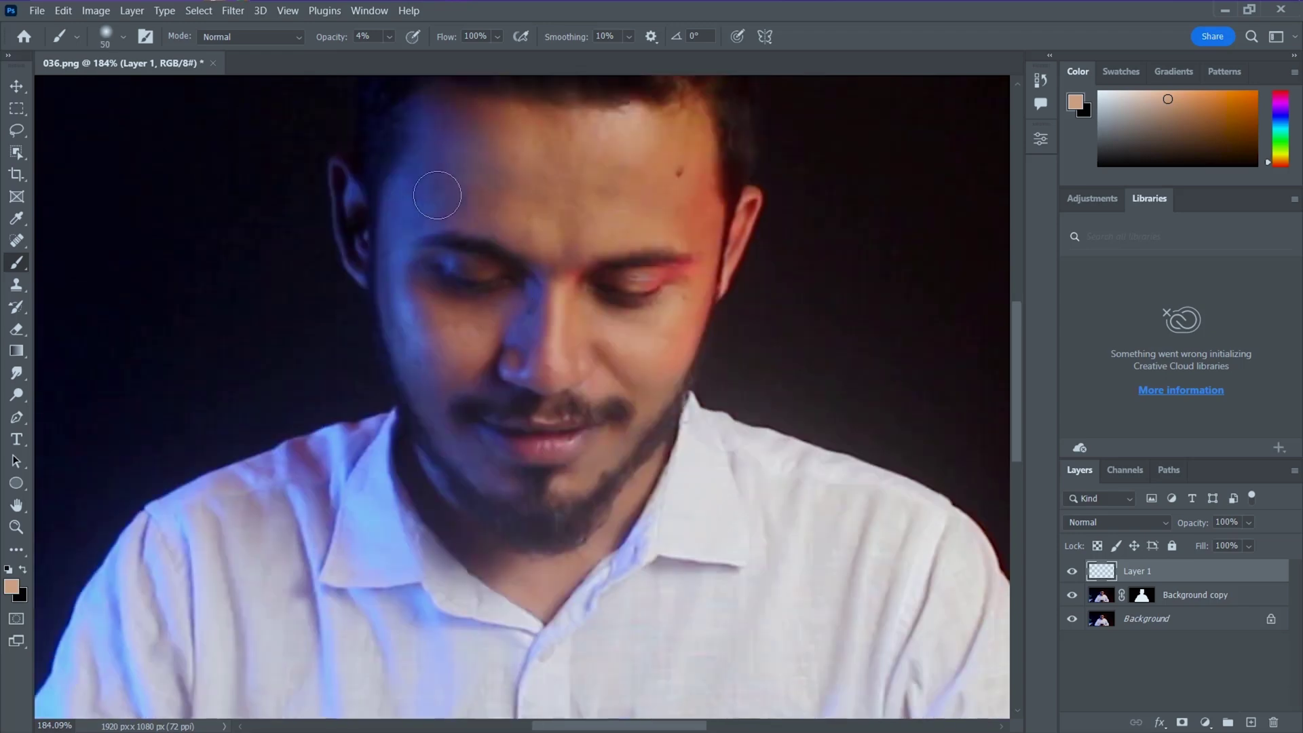
# Paint the sampled skin tone over the cheeks and around the eyes with a smaller soft brush to even out the face
pyautogui.scroll(-2, 516, 407)
pyautogui.scroll(2, 436, 332)
pyautogui.moveTo(407, 273); pyautogui.dragTo(426, 285)
pyautogui.scroll(2, 657, 240)
pyautogui.scroll(-5, 687, 128)
pyautogui.scroll(2, 499, 446)
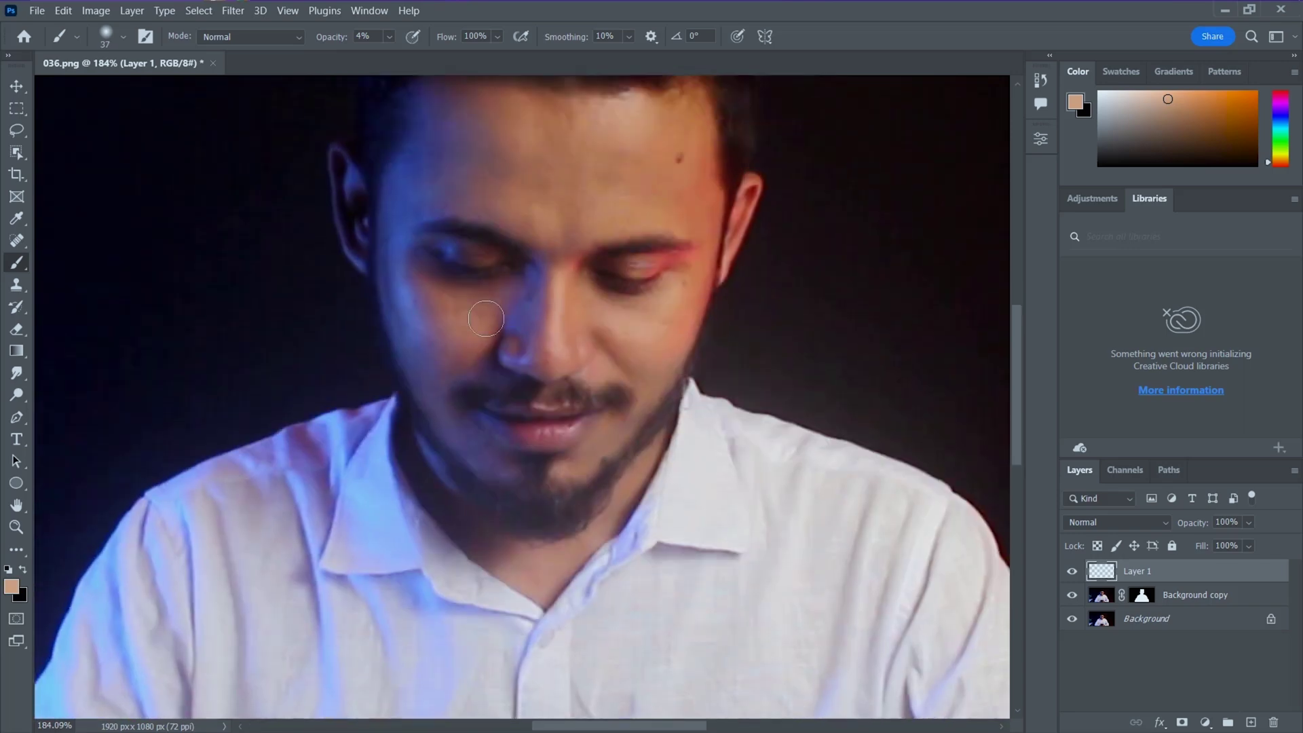
pyautogui.scroll(-8, 499, 446)
pyautogui.scroll(9, 631, 462)
pyautogui.scroll(-3, 631, 462)
pyautogui.scroll(3, 373, 446)
pyautogui.scroll(-8, 481, 472)
pyautogui.scroll(5, 511, 221)
pyautogui.scroll(3, 511, 221)
pyautogui.moveTo(465, 217); pyautogui.dragTo(502, 218)
# Examine the smoothed skin on the face both close up and within the whole photo
pyautogui.scroll(-15, 597, 319)
pyautogui.scroll(7, 638, 393)
pyautogui.scroll(1, 502, 340)
pyautogui.scroll(-2, 536, 264)
pyautogui.scroll(2, 535, 262)
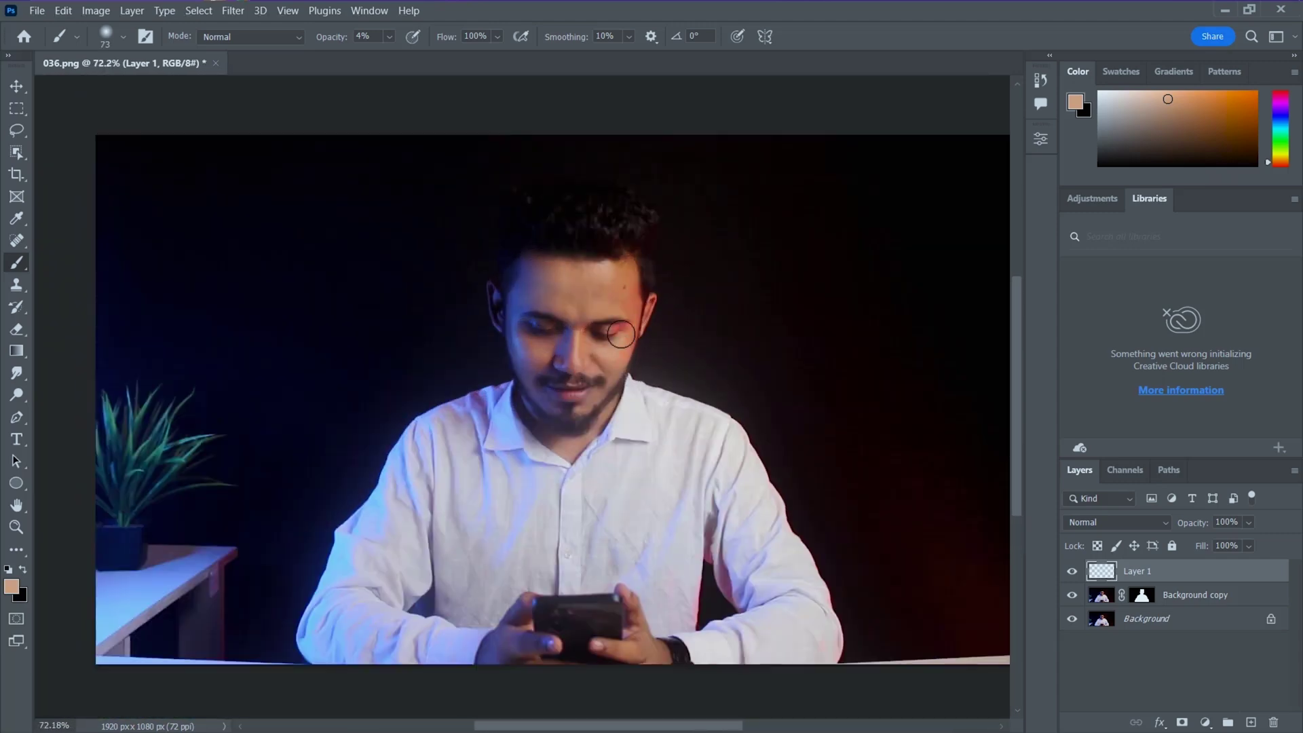
pyautogui.scroll(-2, 616, 337)
pyautogui.scroll(2, 619, 358)
pyautogui.moveTo(513, 415); pyautogui.dragTo(489, 398)
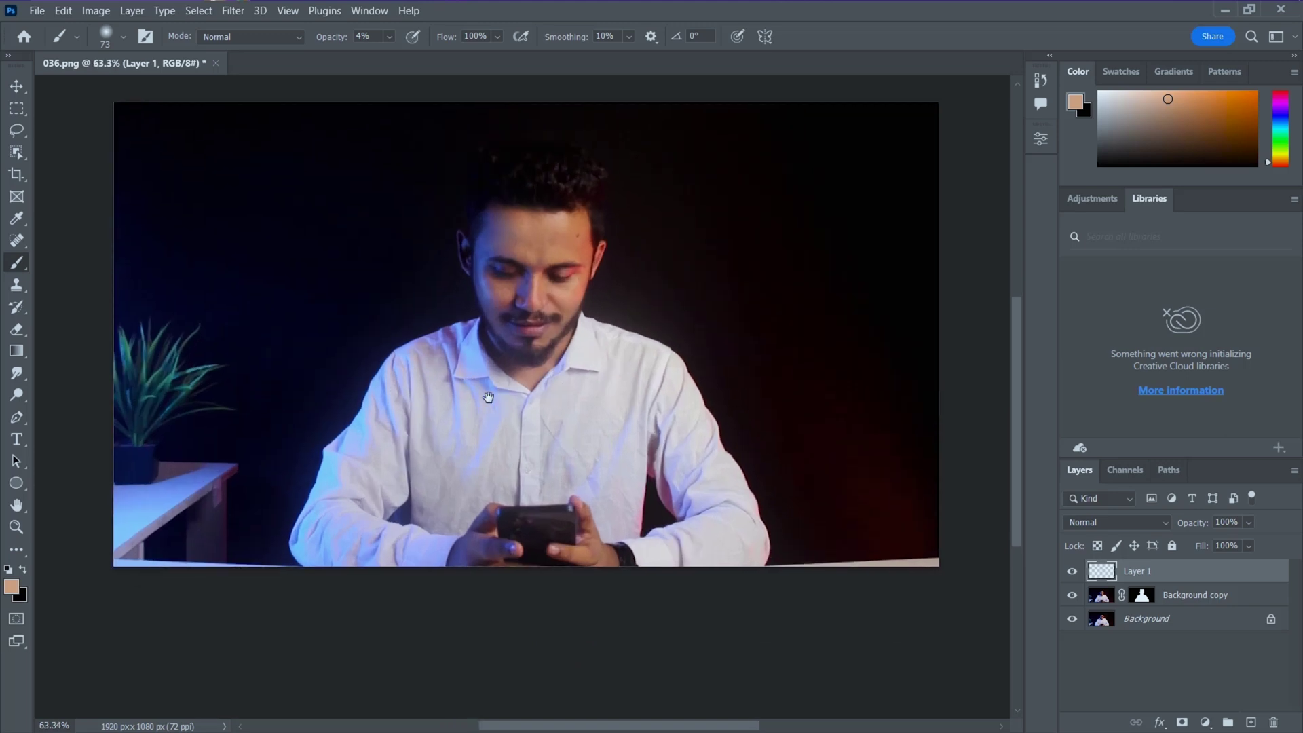
pyautogui.scroll(1, 467, 425)
pyautogui.scroll(-2, 456, 416)
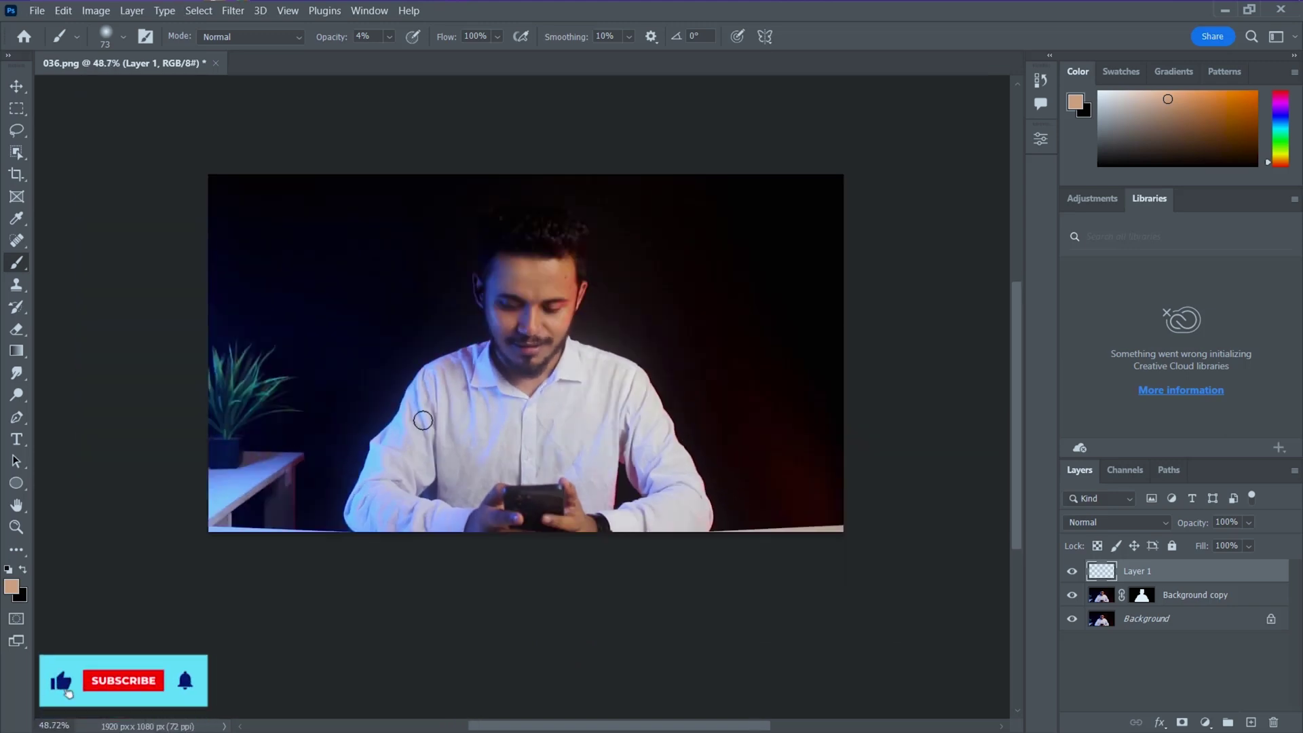
pyautogui.scroll(1, 408, 415)
pyautogui.scroll(1, 482, 377)
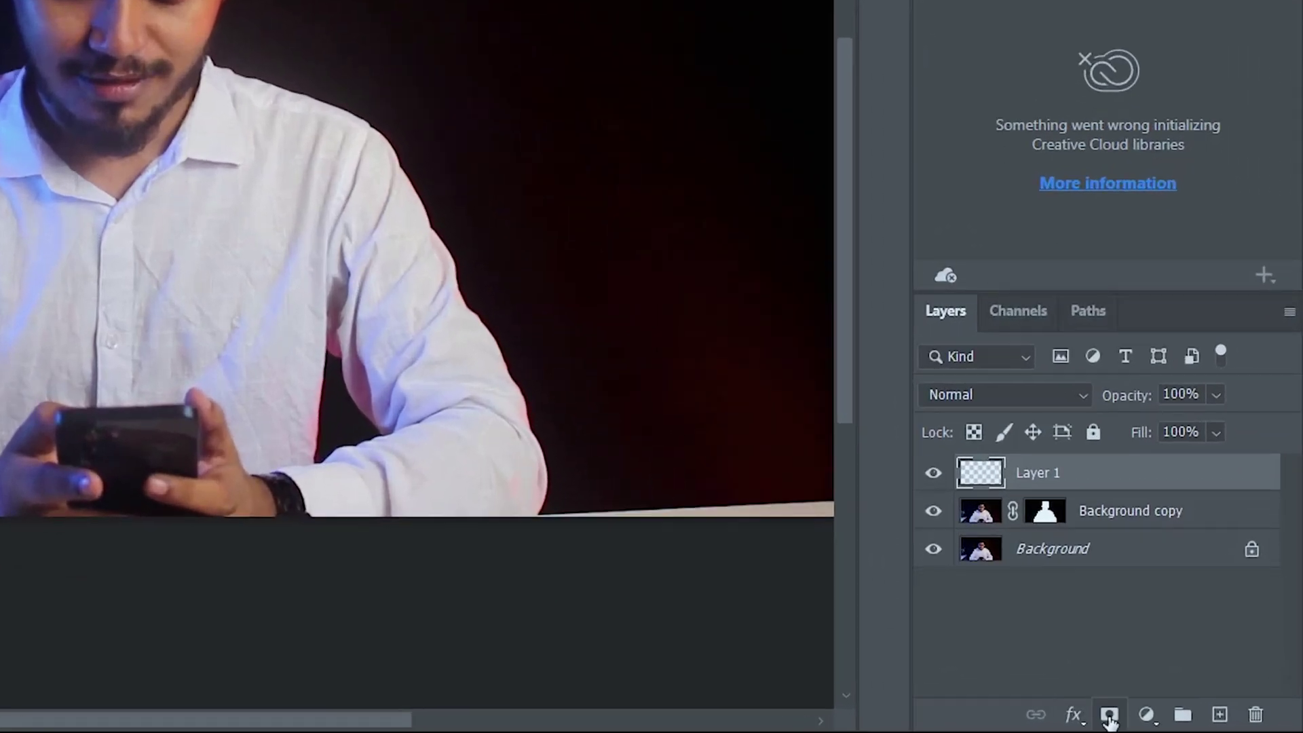
# Add a layer mask to Layer 1 and tone down the painted skin on the face with black at 4% opacity, brush size 154
pyautogui.click(1182, 722)
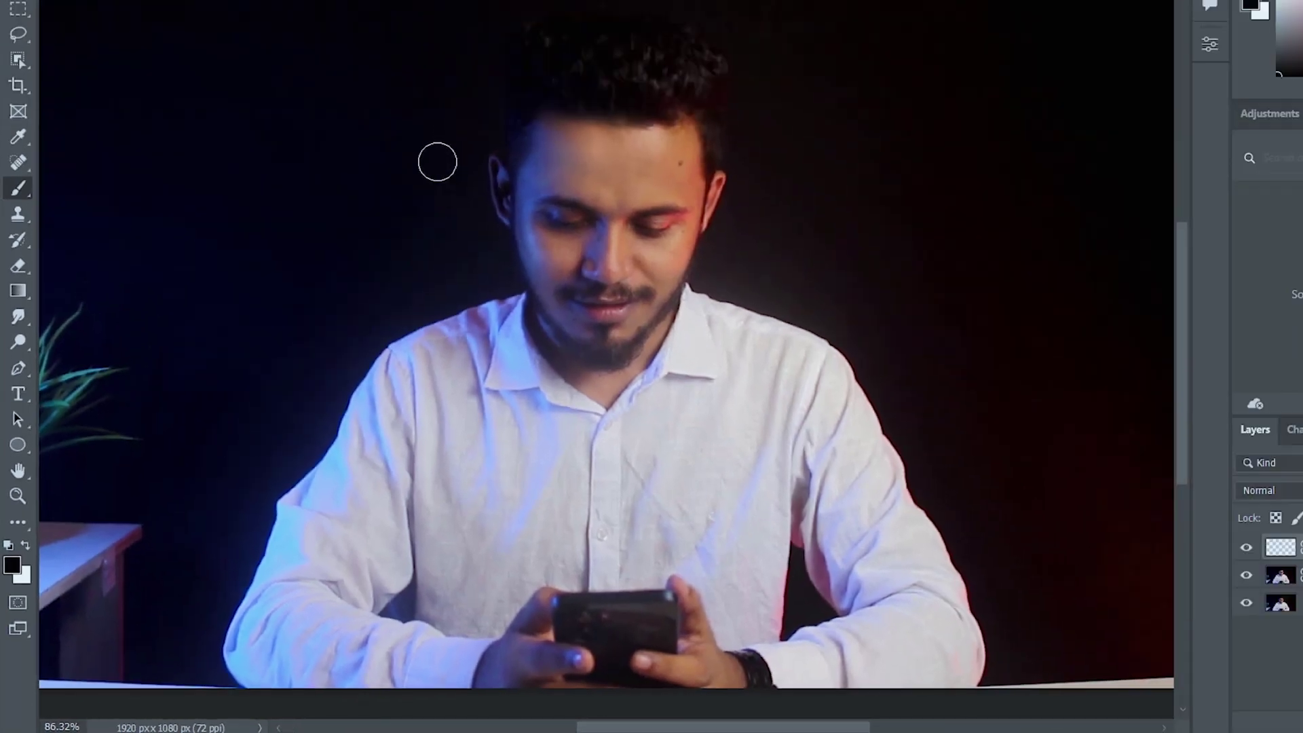
pyautogui.scroll(3, 415, 261)
pyautogui.moveTo(539, 260); pyautogui.dragTo(572, 260)
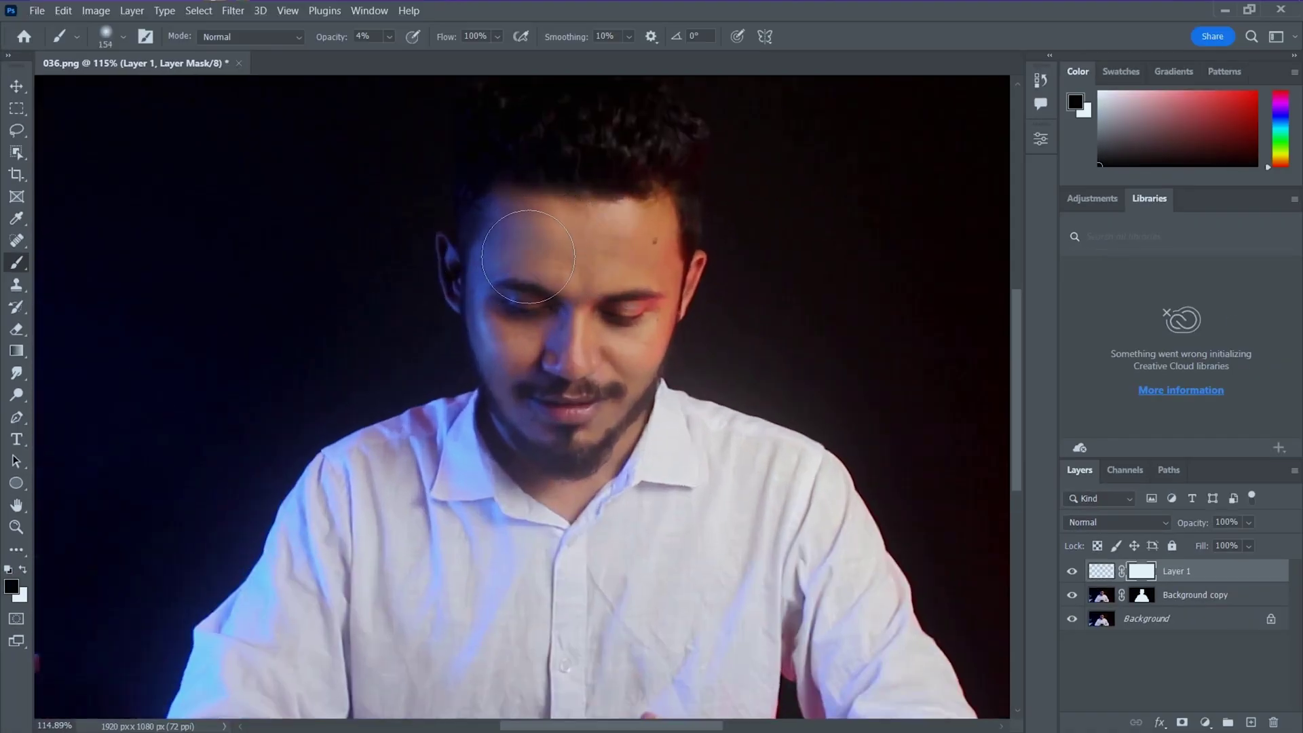
pyautogui.scroll(-3, 588, 273)
pyautogui.scroll(-3, 556, 257)
pyautogui.scroll(3, 563, 261)
pyautogui.scroll(-4, 584, 268)
pyautogui.scroll(2, 602, 276)
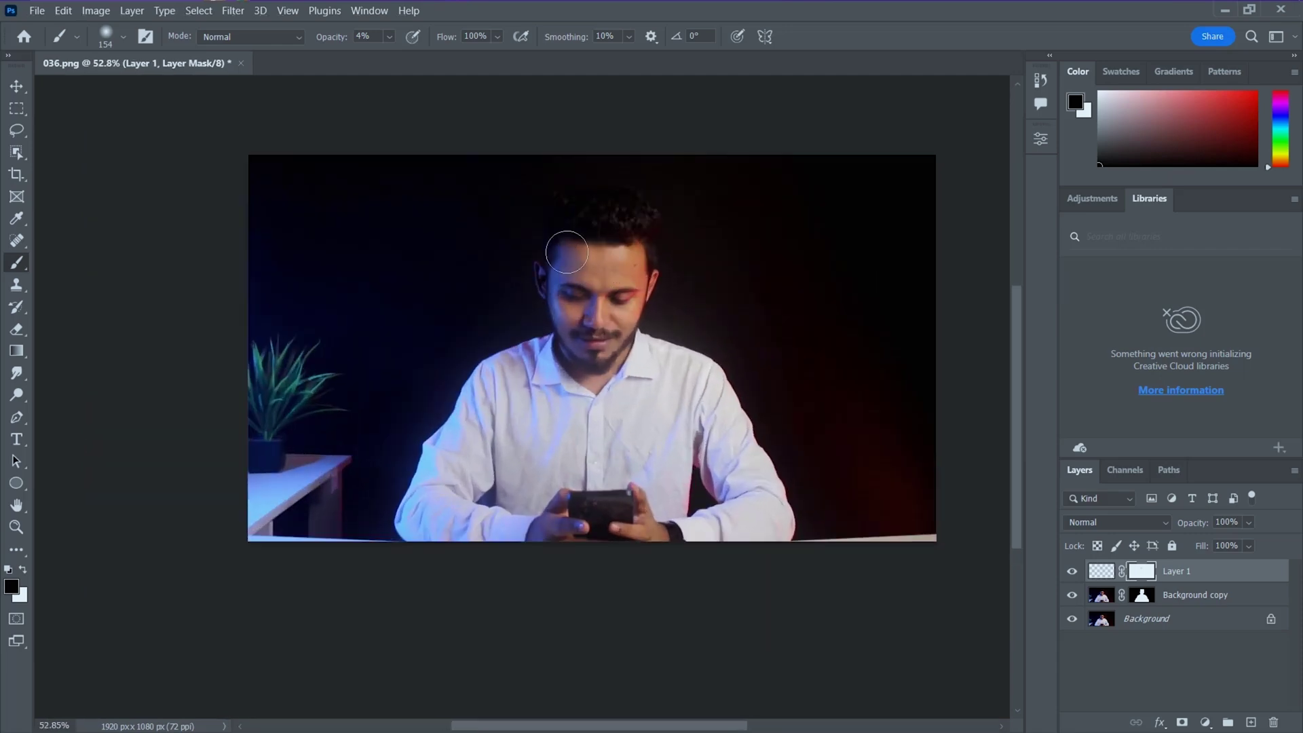
pyautogui.scroll(2, 589, 278)
pyautogui.scroll(-1, 541, 390)
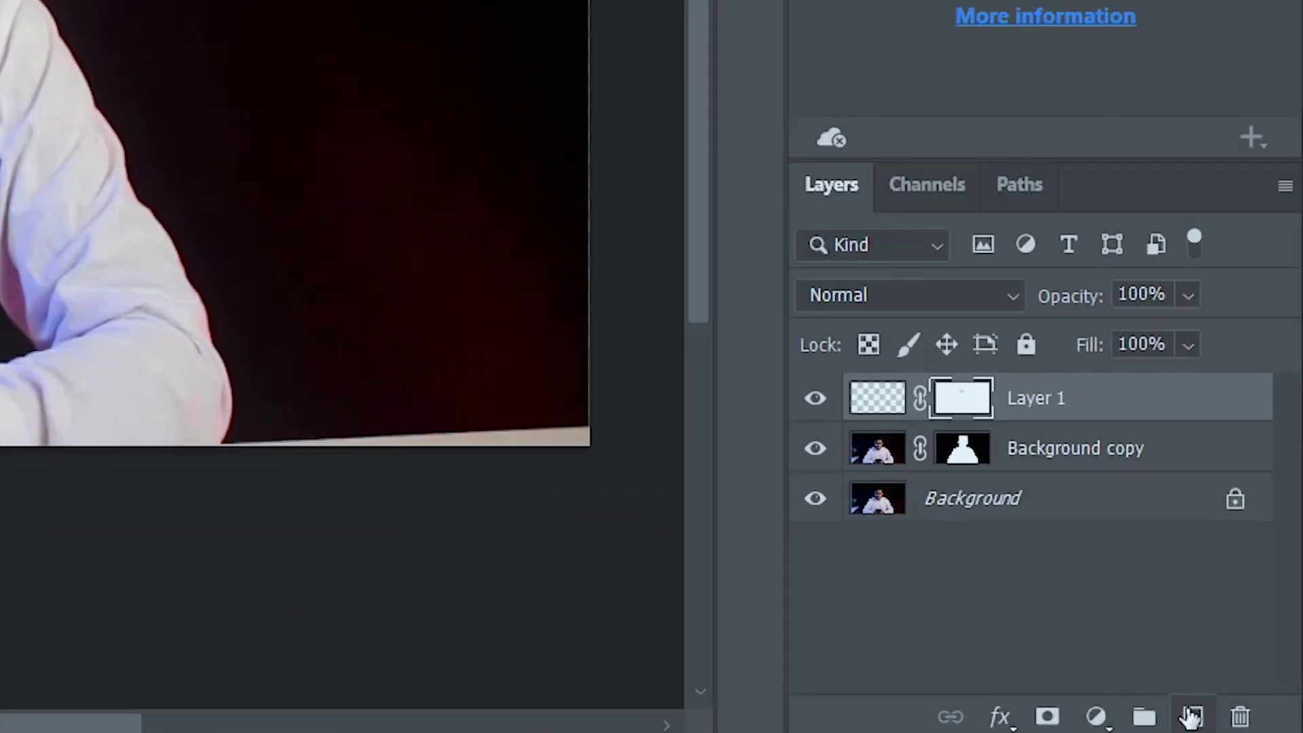
# Add a new layer above Layer 1 and set the foreground color to the bright red ff2400
pyautogui.click(1189, 717)
pyautogui.click(12, 586)
pyautogui.moveTo(592, 207); pyautogui.dragTo(666, 147)
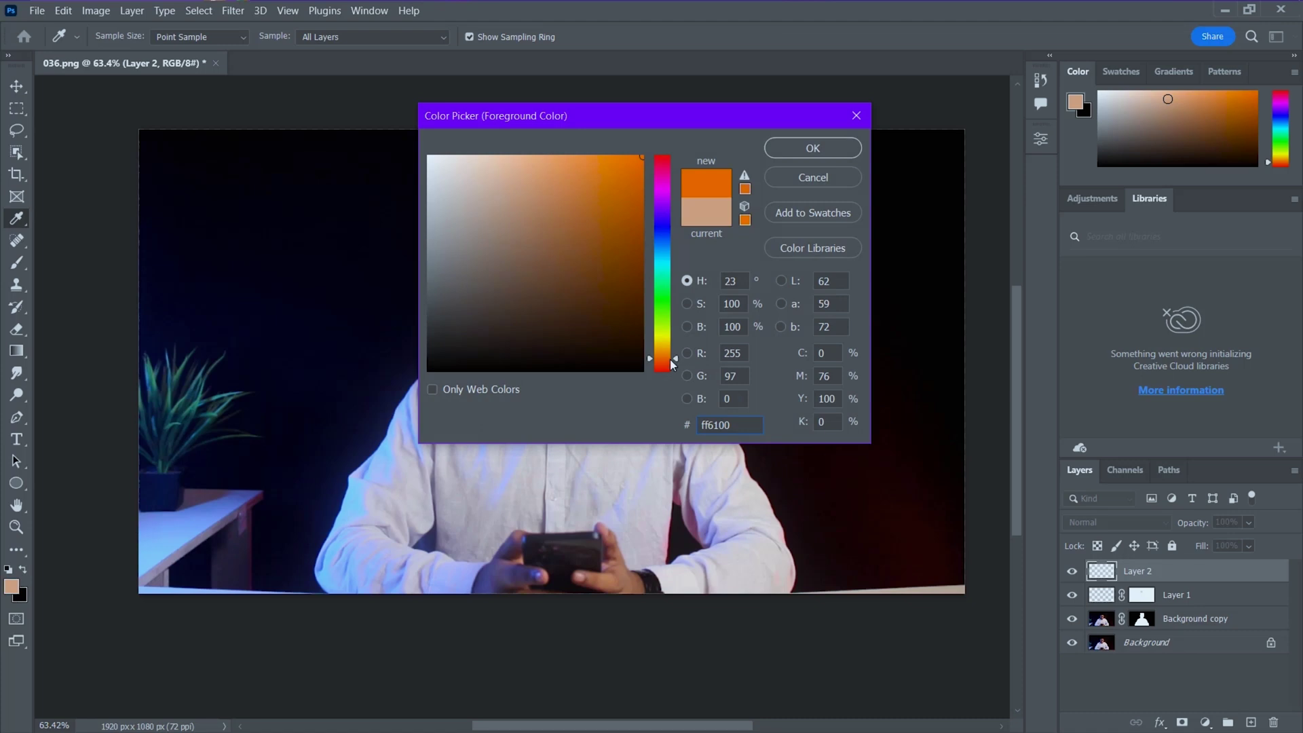
pyautogui.moveTo(670, 359); pyautogui.dragTo(666, 366)
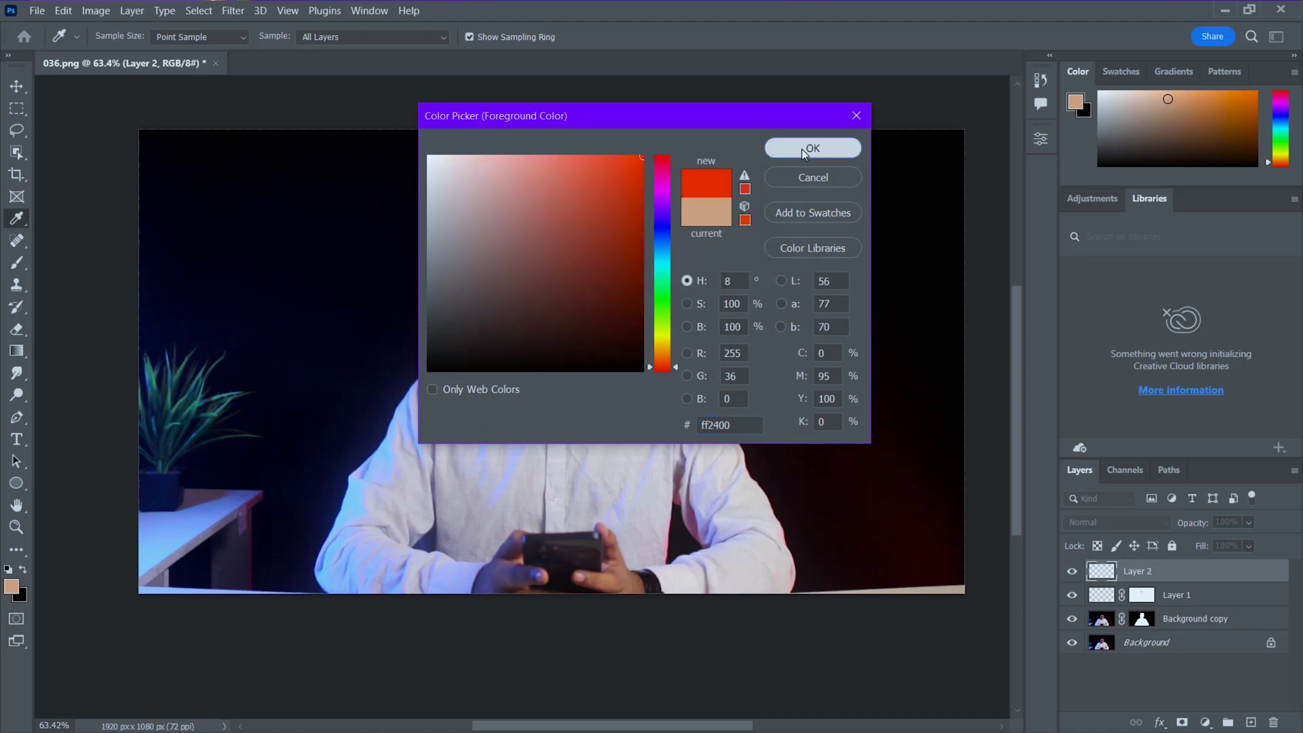
pyautogui.click(812, 148)
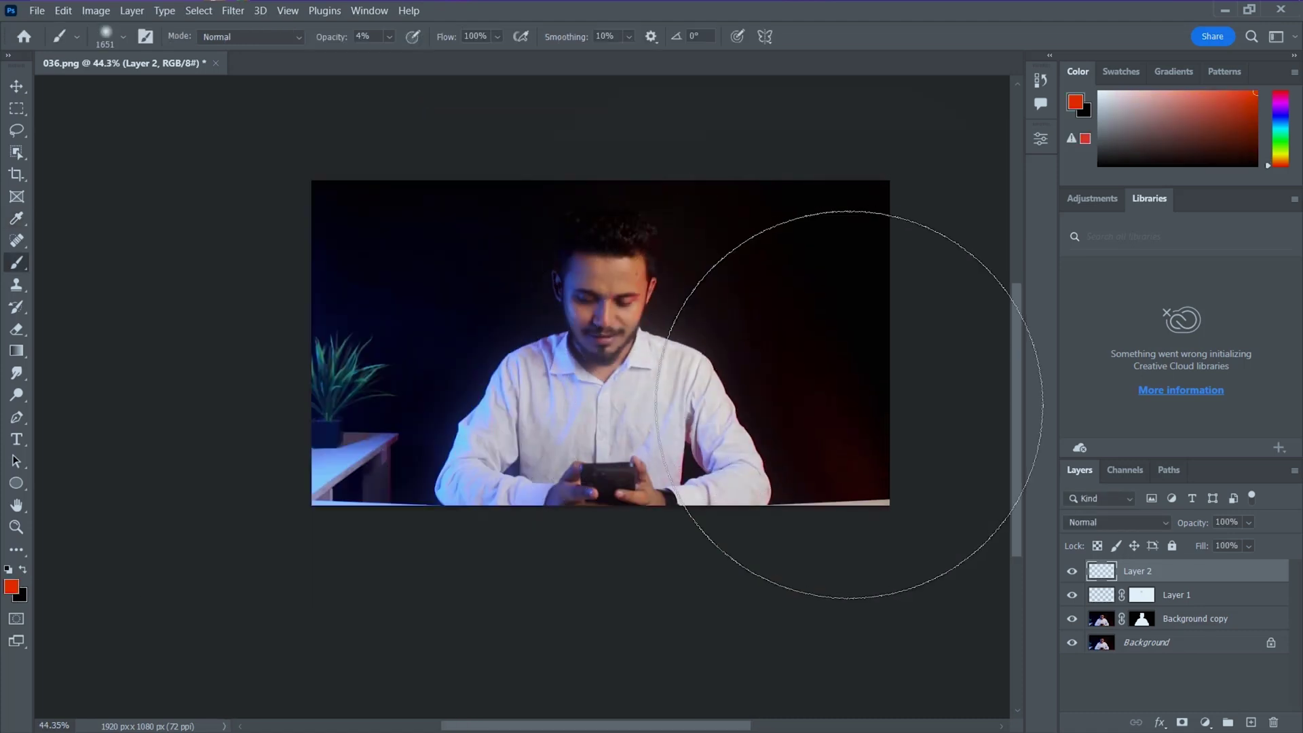
# Paint a large red glow beside the man with a size 1651 soft brush at 100% opacity, and set Layer 2 to Overlay blending
pyautogui.click(843, 387)
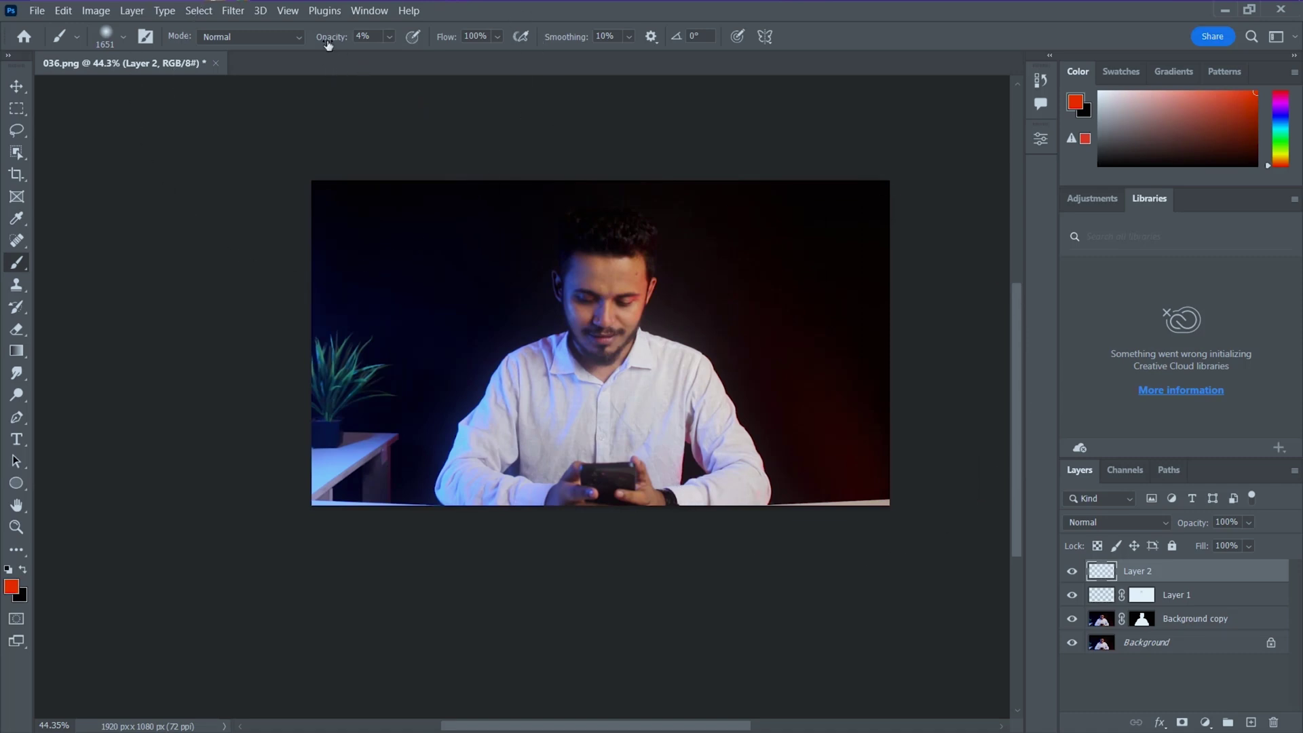
pyautogui.click(832, 397)
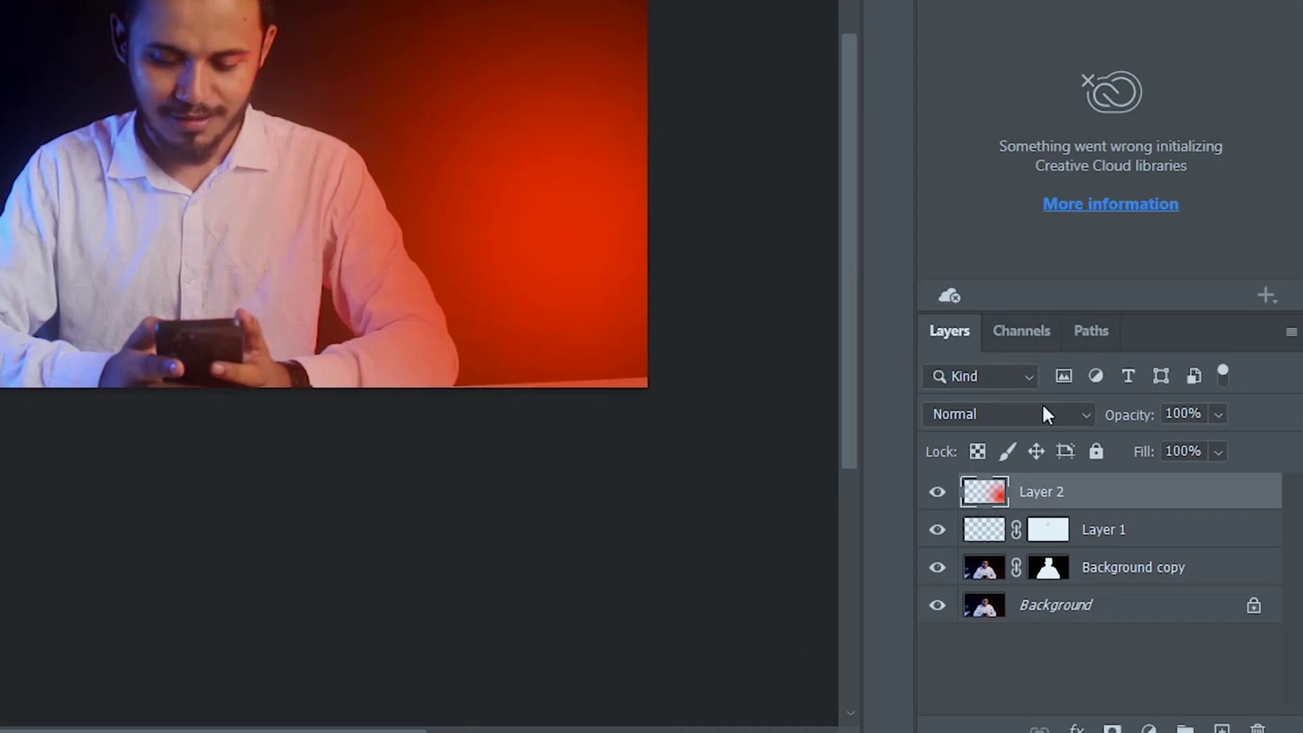
pyautogui.click(1056, 431)
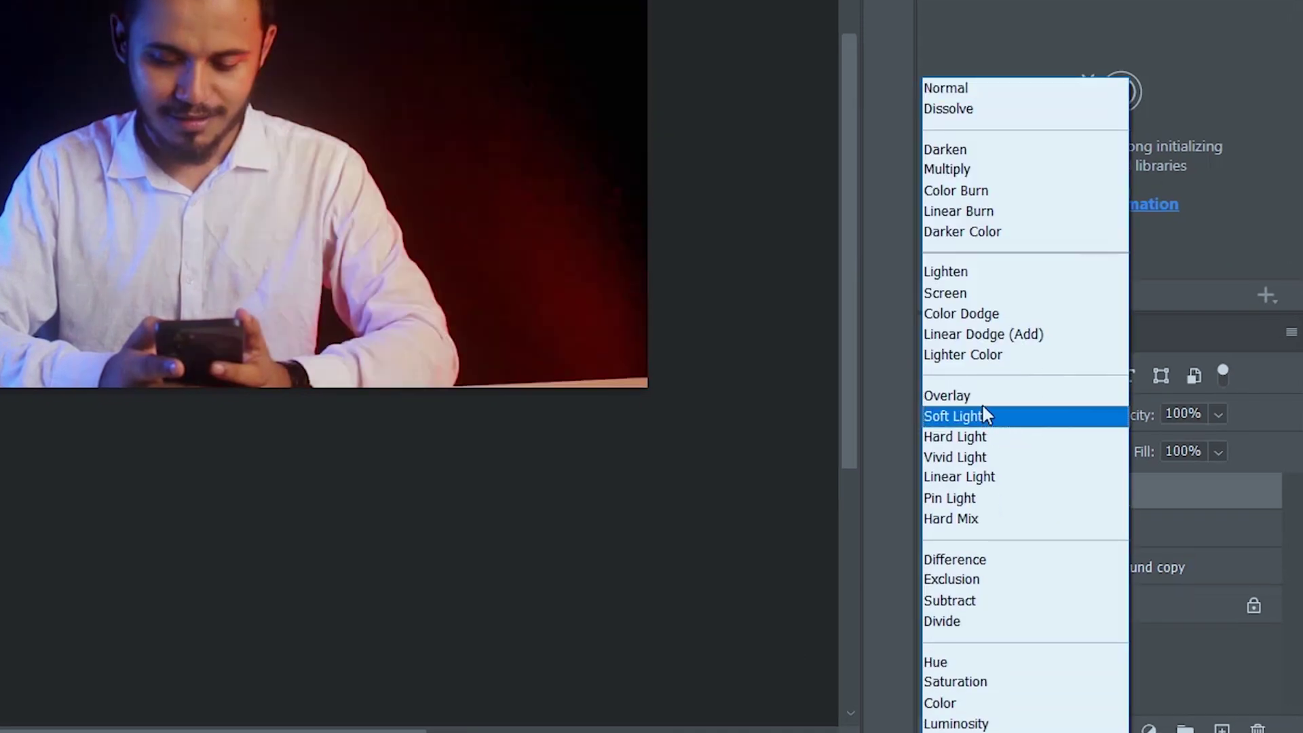
pyautogui.press('Up')
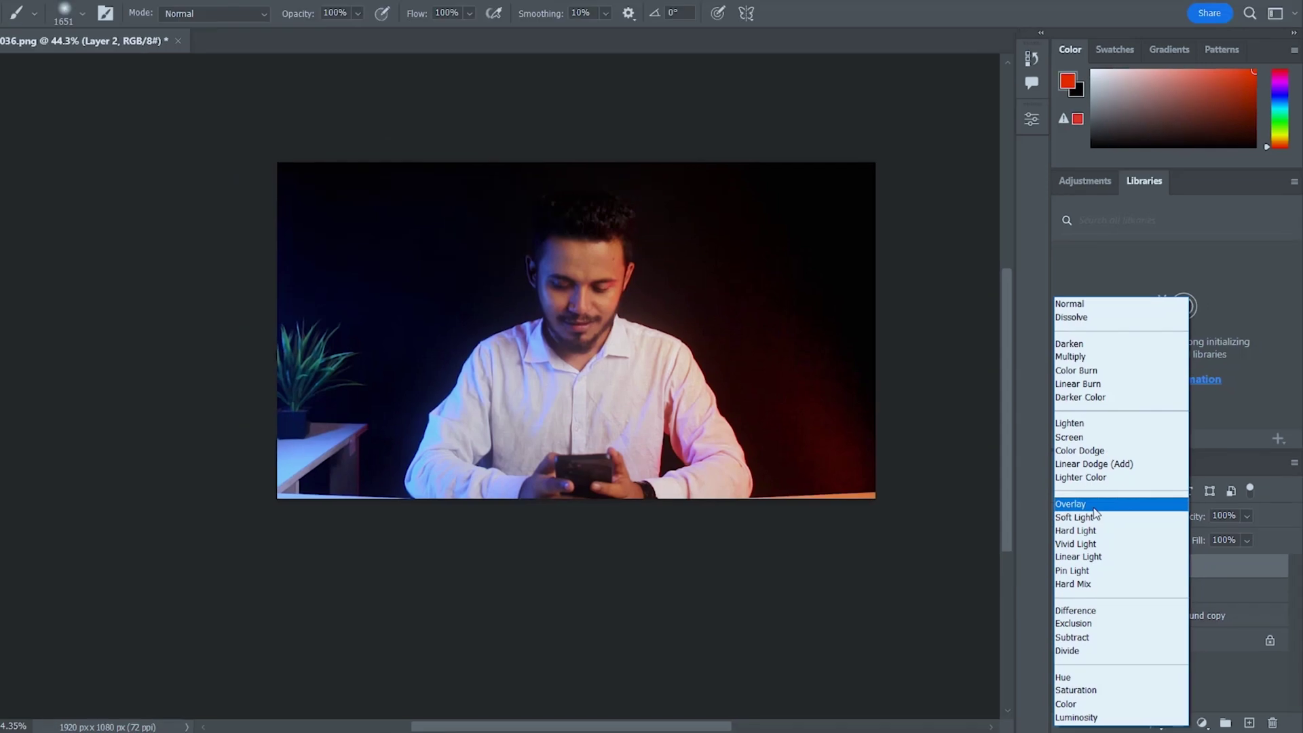
pyautogui.press('Return')
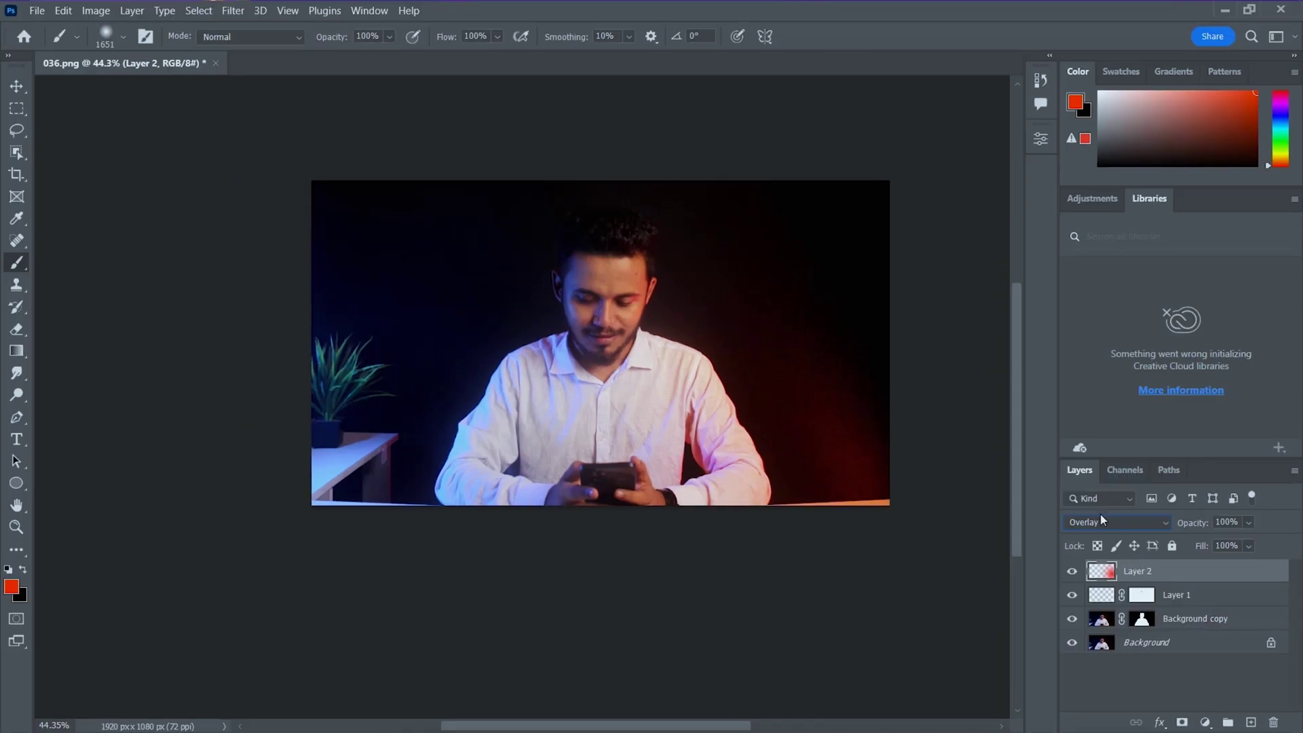
# Add a new layer above Layer 2, paint a red glow beside the man with a size 1424 soft brush, and set it to Hard Light
pyautogui.click(1248, 724)
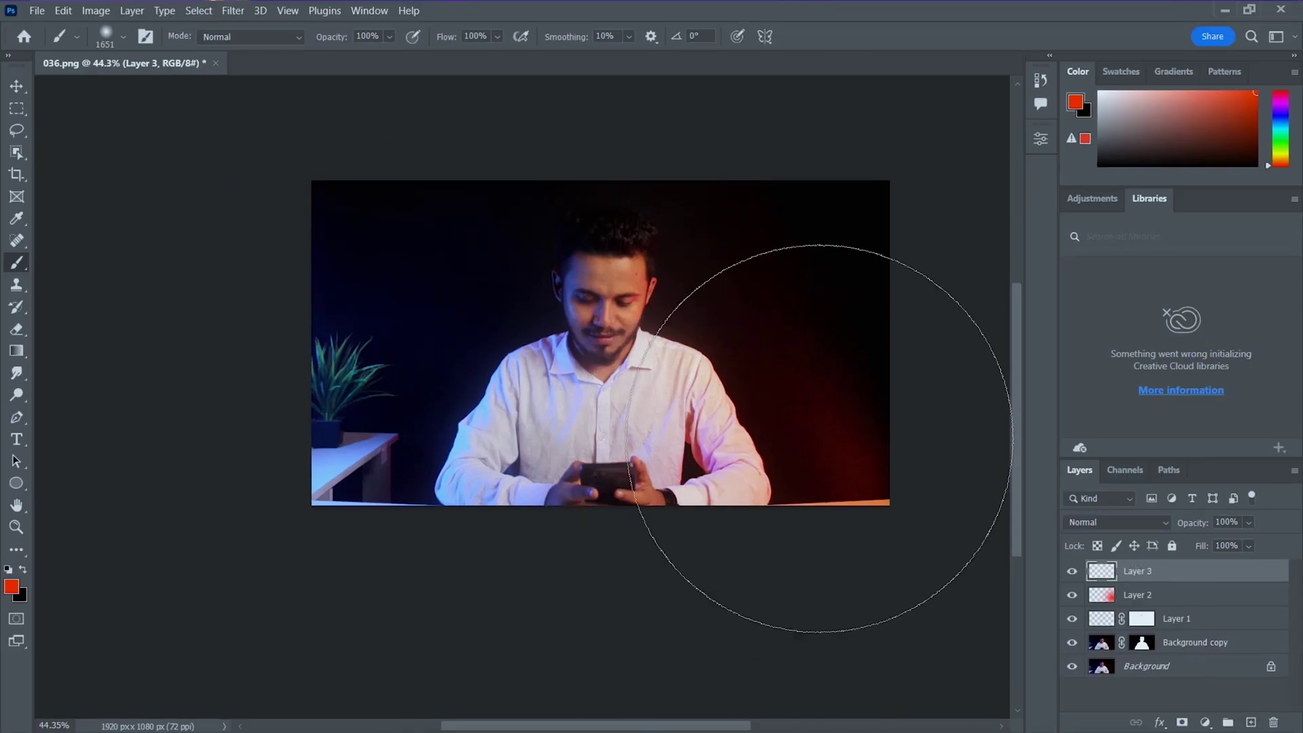
pyautogui.click(858, 404)
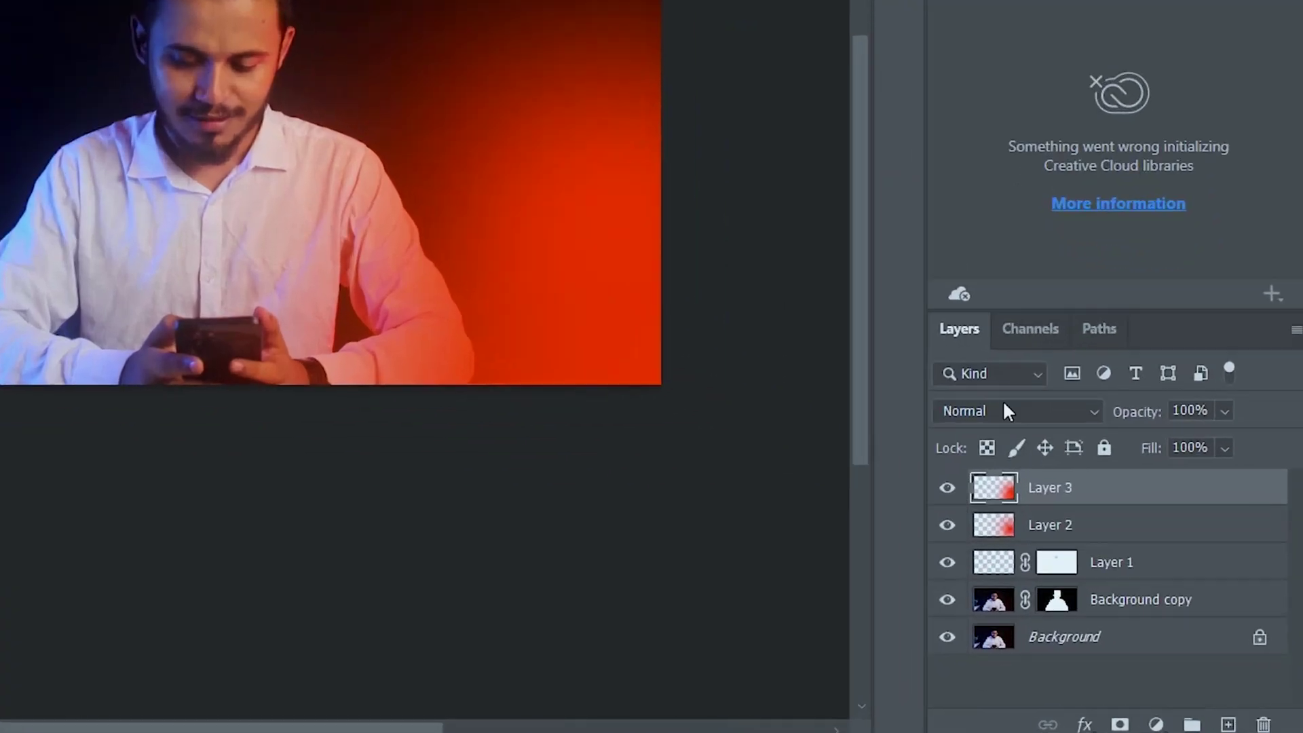
pyautogui.click(1035, 453)
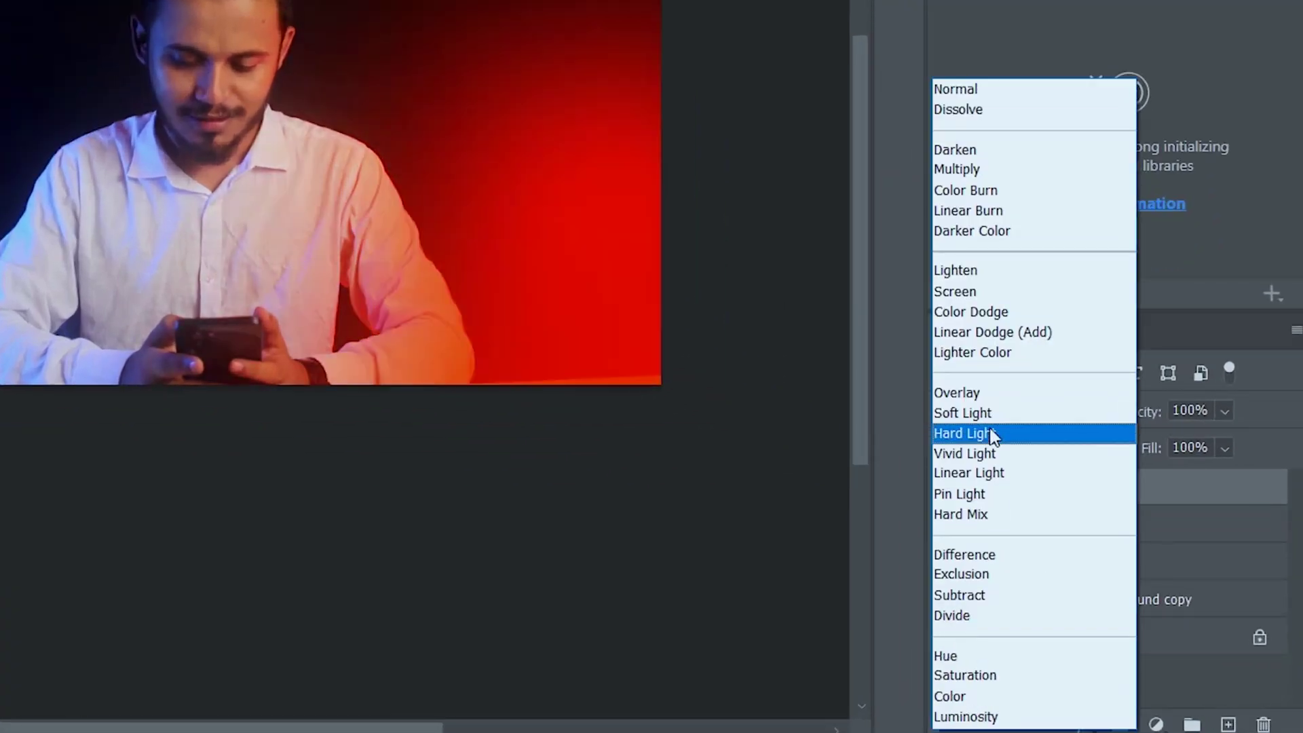
pyautogui.click(992, 434)
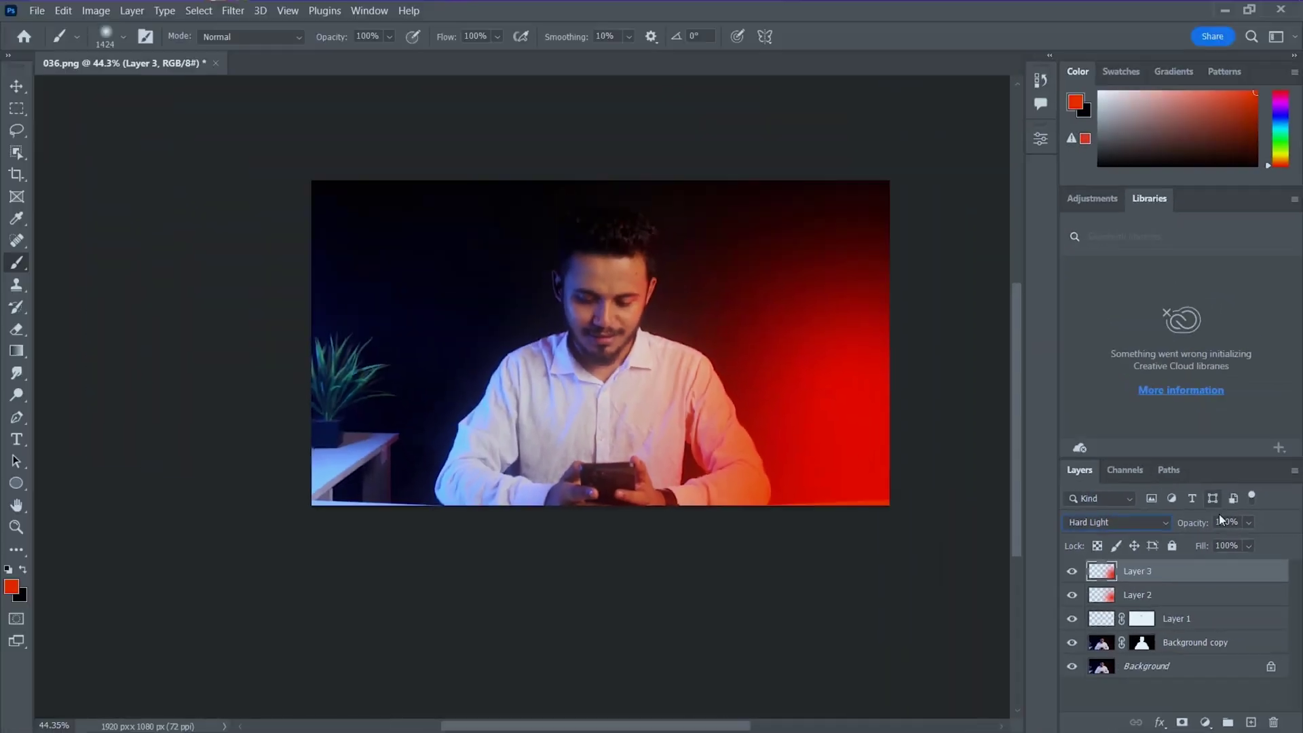
# Lower Layer 3's fill to 23% and extend the red paint up the background beside the man
pyautogui.click(1225, 447)
pyautogui.moveTo(1151, 461); pyautogui.dragTo(1142, 459)
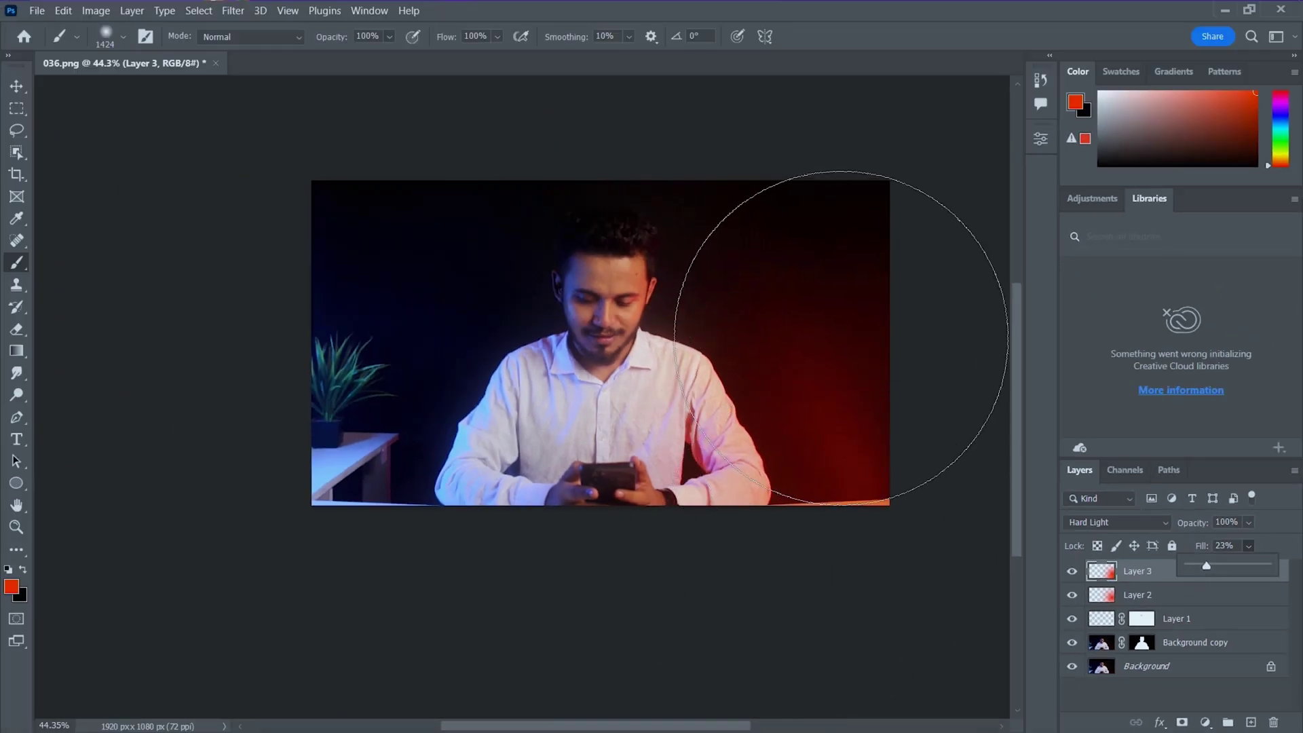
pyautogui.click(866, 352)
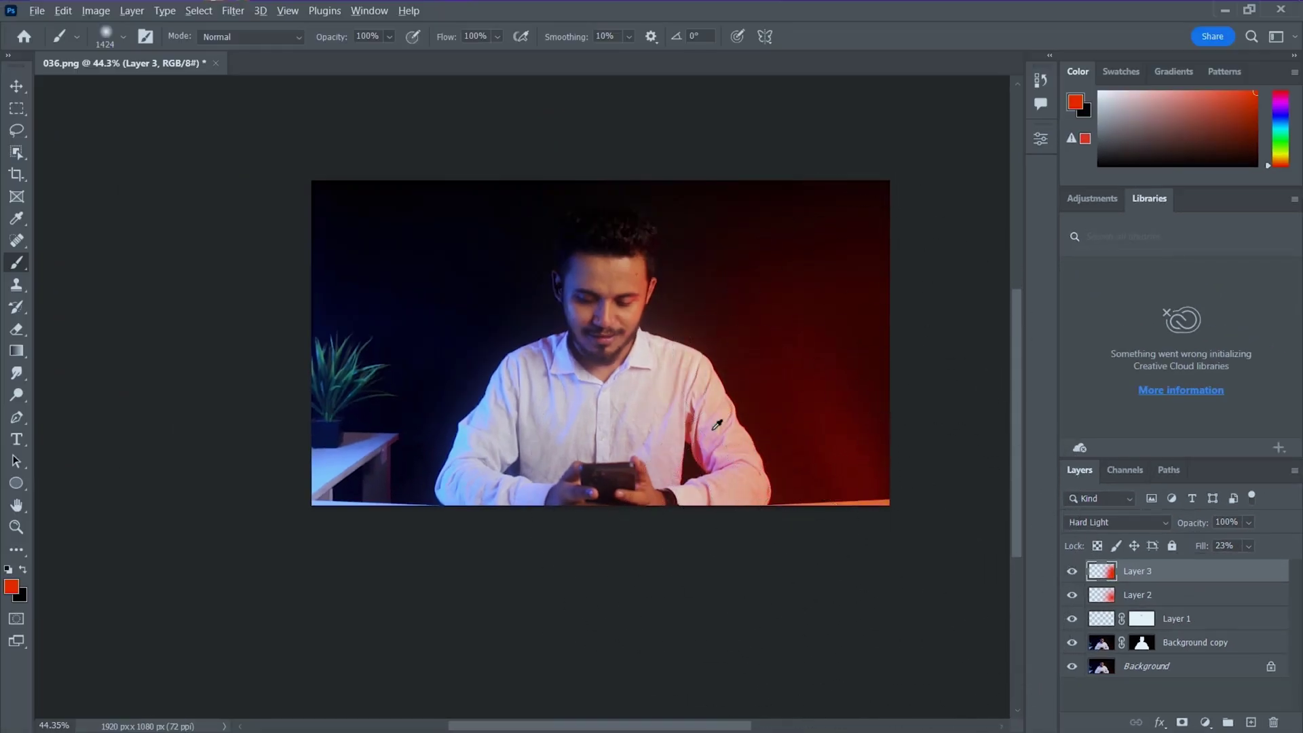
# Add a layer mask to Layer 3 and paint black with a size 152 brush over the red-lit sleeve and shirt to clear the glow
pyautogui.keyDown('alt'); pyautogui.scroll(3, 747, 441); pyautogui.keyUp('alt')
pyautogui.keyDown('alt'); pyautogui.moveTo(771, 463); pyautogui.dragTo(407, 465); pyautogui.keyUp('alt')
pyautogui.keyDown('alt'); pyautogui.scroll(3, 728, 539); pyautogui.keyUp('alt')
pyautogui.keyDown('alt'); pyautogui.moveTo(759, 524); pyautogui.dragTo(642, 522); pyautogui.keyUp('alt')
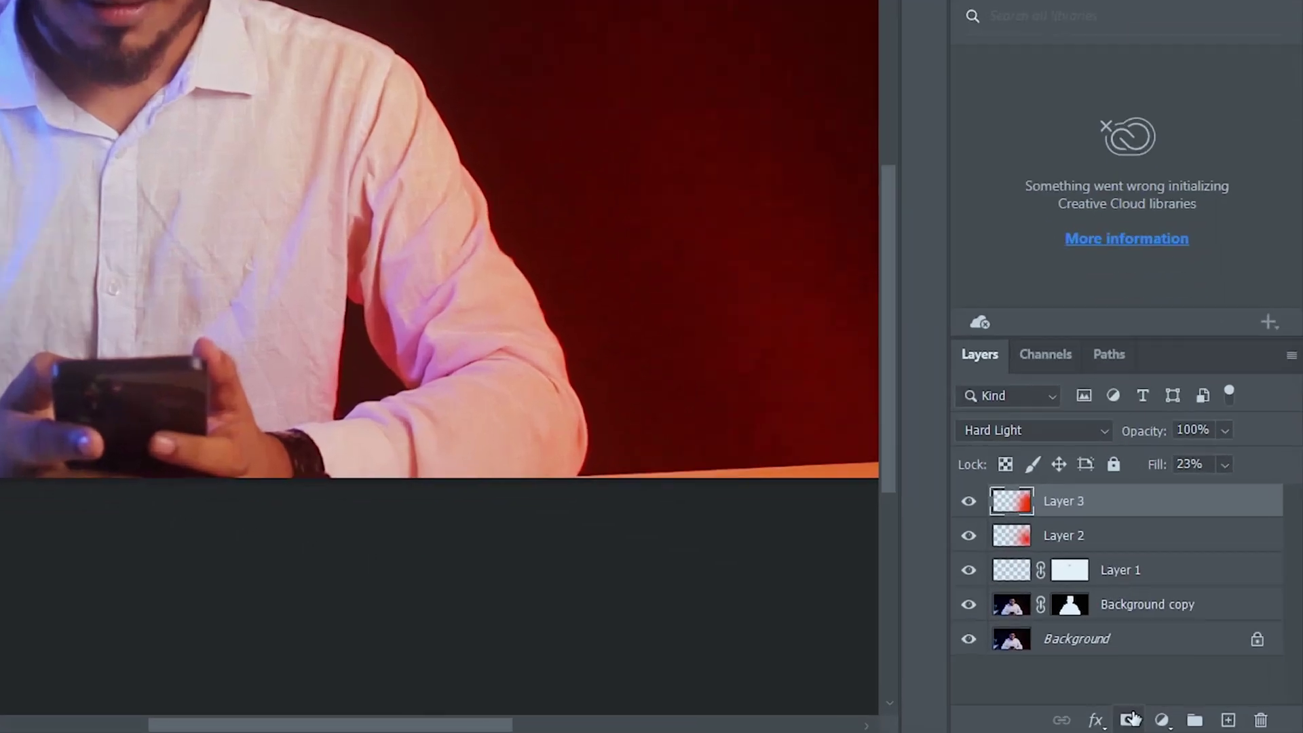
pyautogui.click(1182, 721)
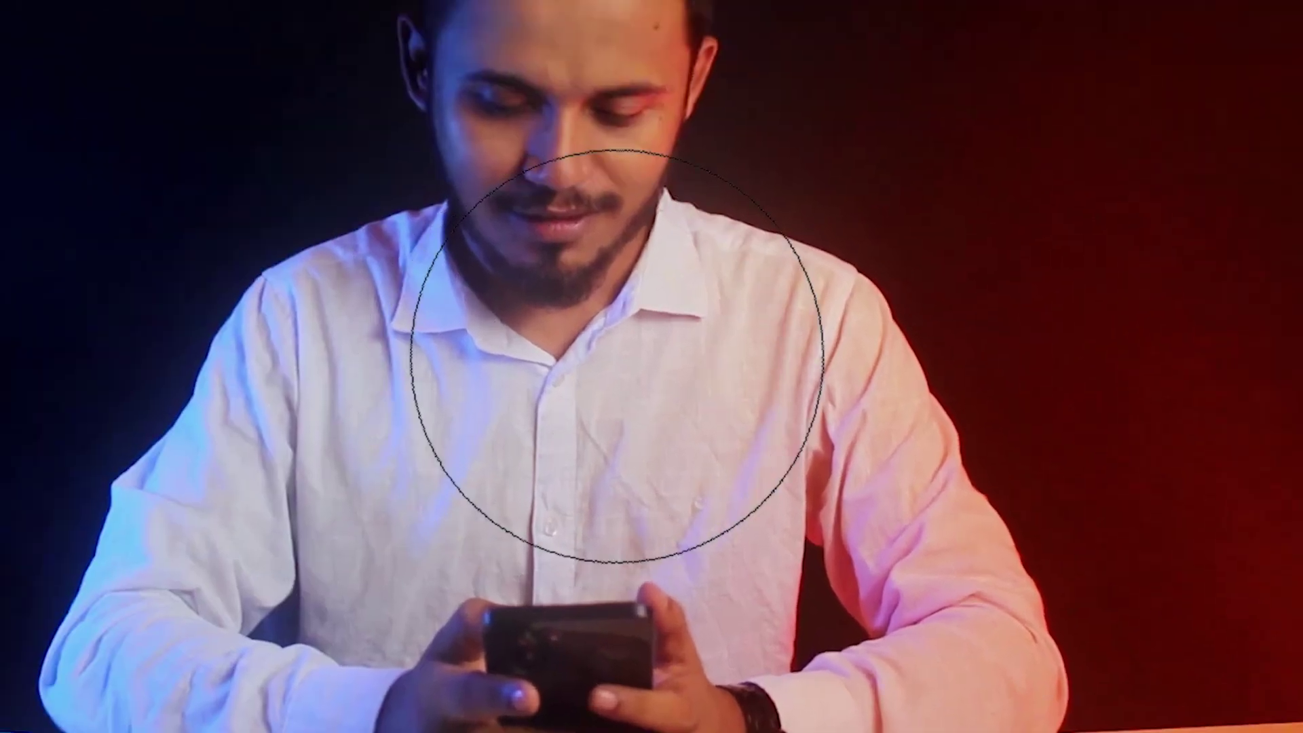
pyautogui.keyDown('alt'); pyautogui.moveTo(709, 329); pyautogui.dragTo(414, 329); pyautogui.keyUp('alt')
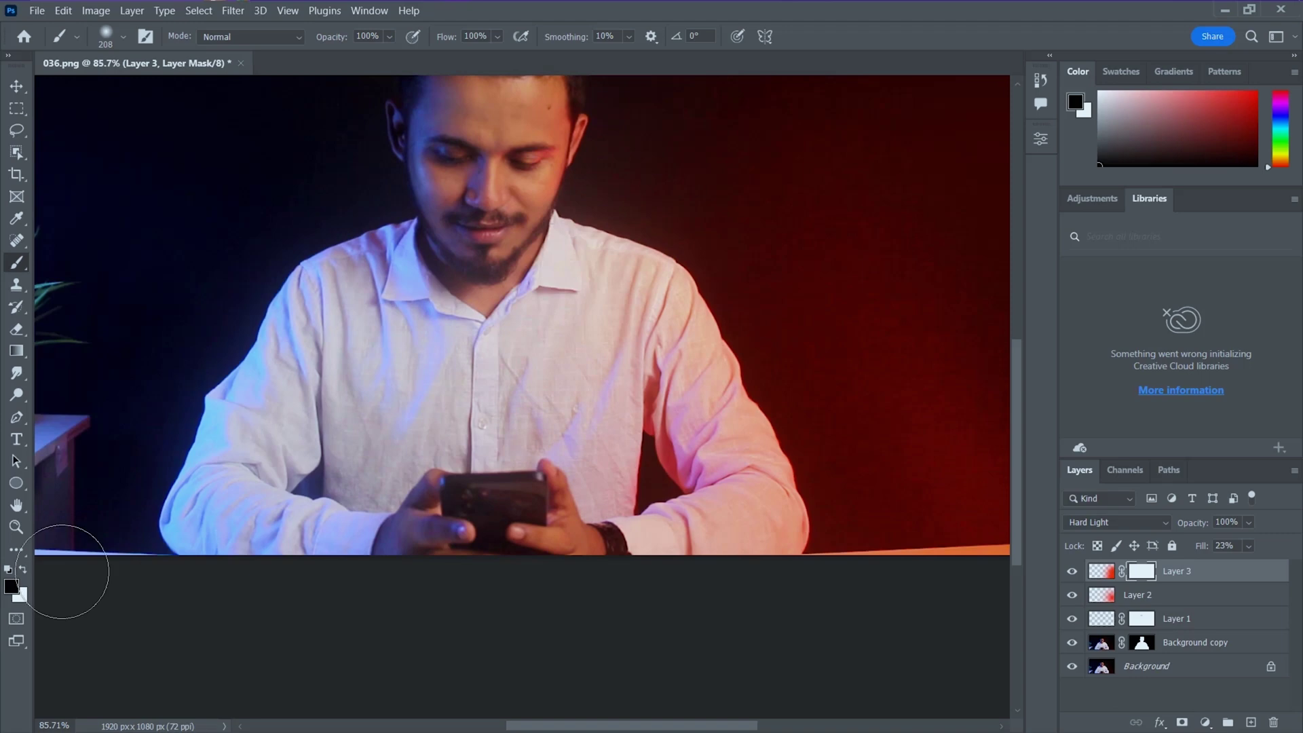
pyautogui.scroll(2, 731, 511)
pyautogui.keyDown('alt'); pyautogui.moveTo(748, 459); pyautogui.dragTo(676, 457); pyautogui.keyUp('alt')
pyautogui.moveTo(653, 315)
pyautogui.mouseDown()
pyautogui.moveTo(729, 500)
pyautogui.moveTo(727, 523)
pyautogui.moveTo(679, 532)
pyautogui.moveTo(654, 328)
pyautogui.moveTo(741, 487)
pyautogui.mouseUp()
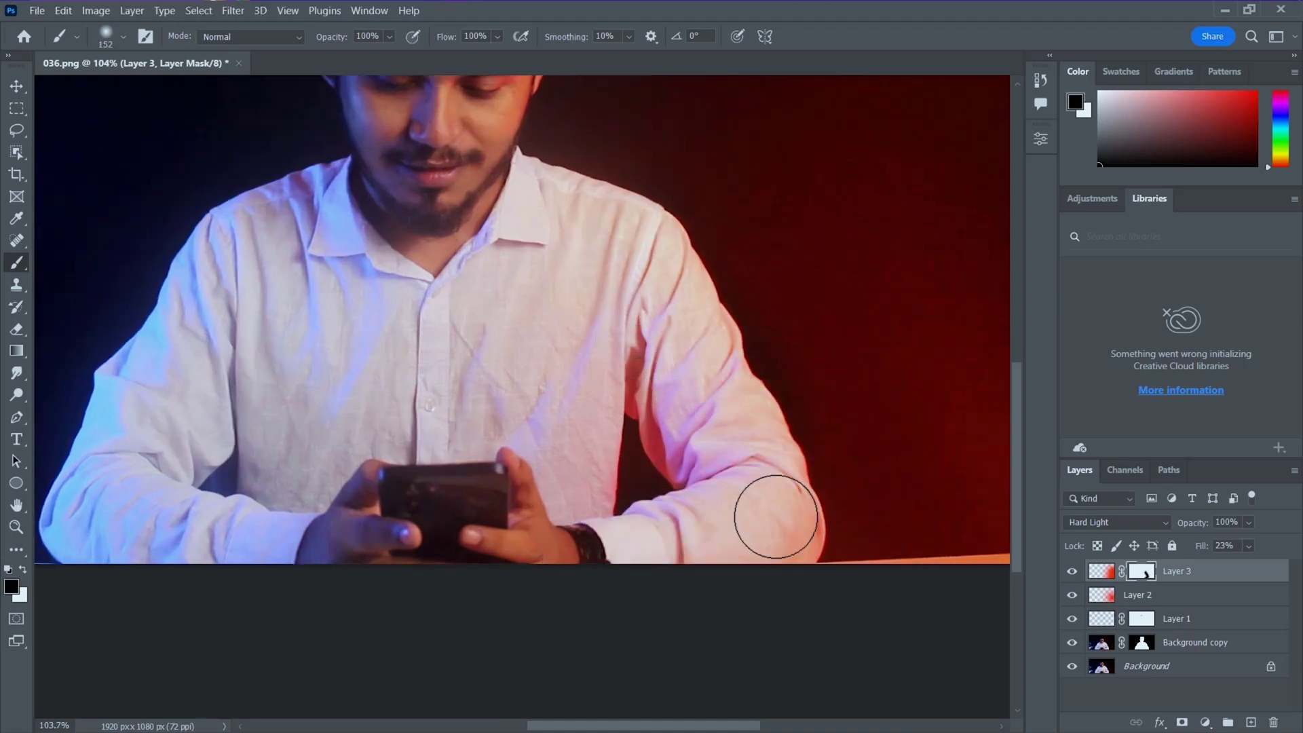
pyautogui.scroll(-4, 518, 233)
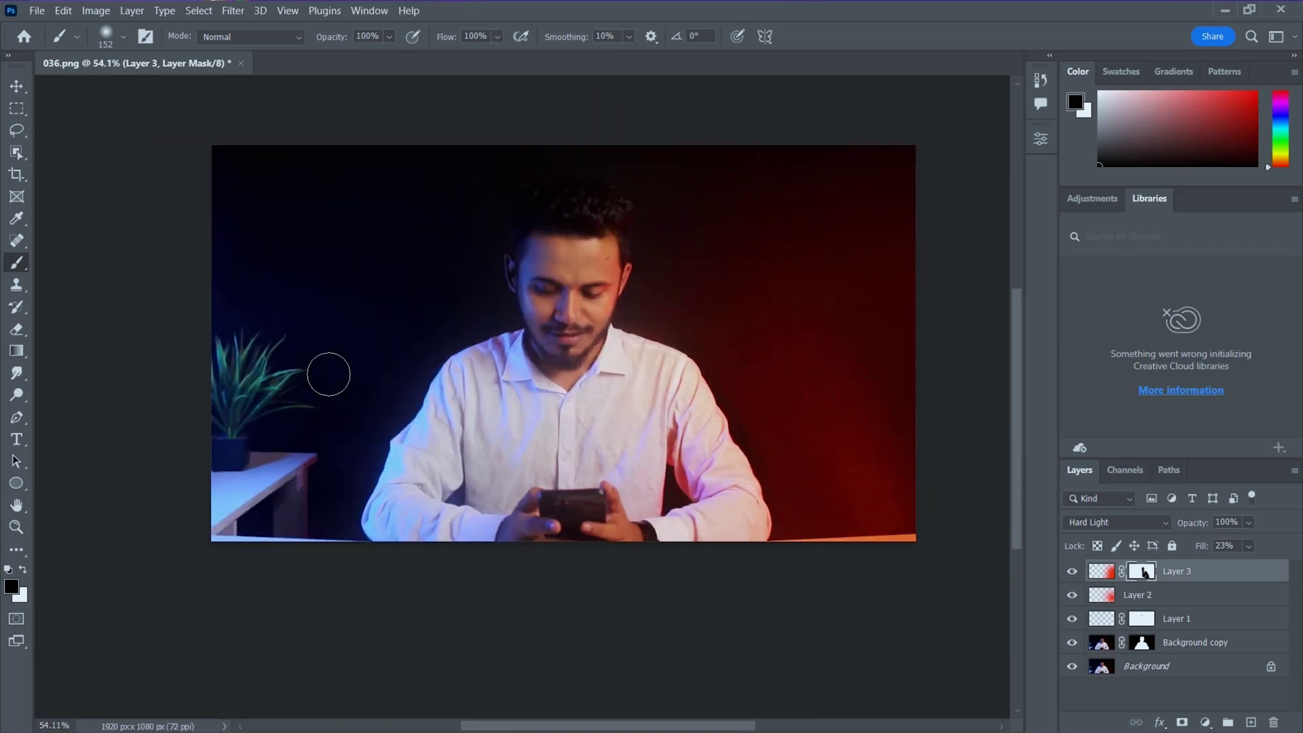
# Add a new layer above Layer 3 and set the foreground color to the bright blue 0048ff
pyautogui.click(1249, 722)
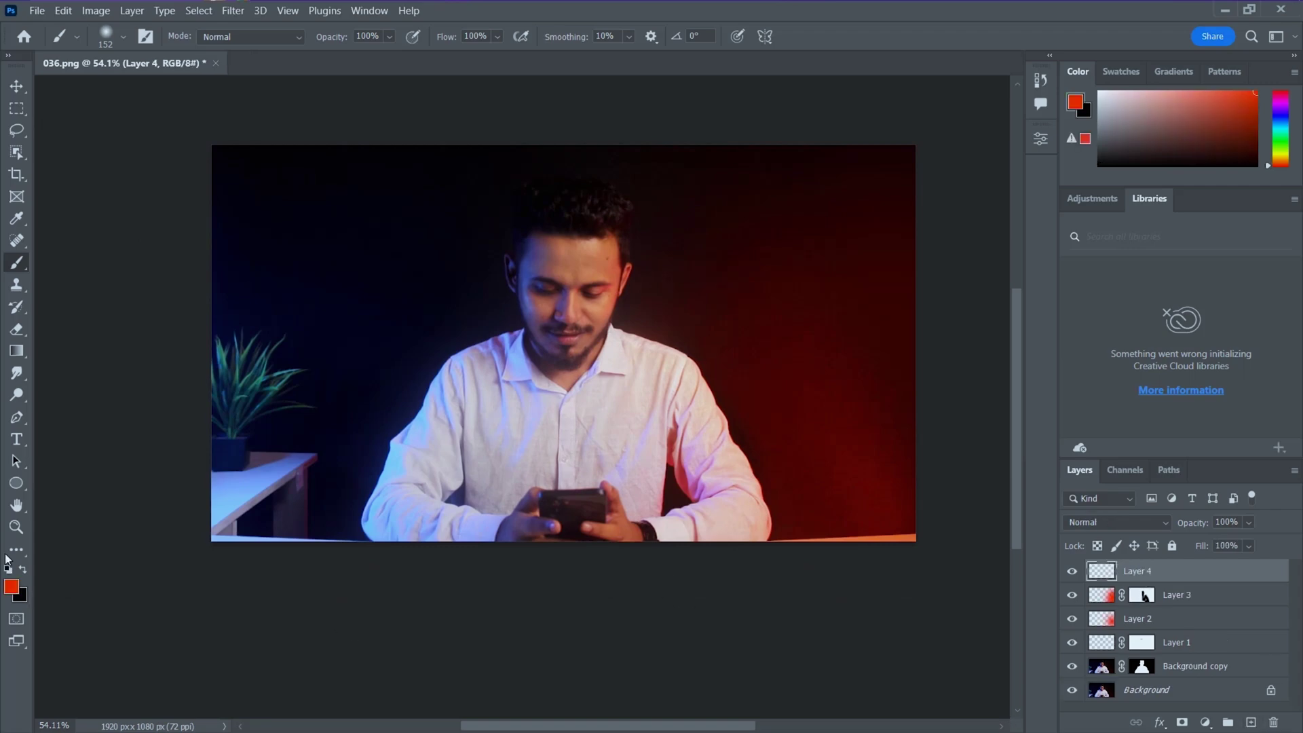
pyautogui.click(11, 587)
pyautogui.click(667, 238)
pyautogui.click(812, 146)
# Paint a large blue glow over the plant side with a size 1563 soft brush, and set Layer 4 to Overlay blending
pyautogui.keyDown('alt'); pyautogui.moveTo(238, 402); pyautogui.dragTo(297, 402); pyautogui.keyUp('alt')
pyautogui.moveTo(244, 394)
pyautogui.mouseDown()
pyautogui.moveTo(254, 385)
pyautogui.moveTo(319, 600)
pyautogui.mouseUp()
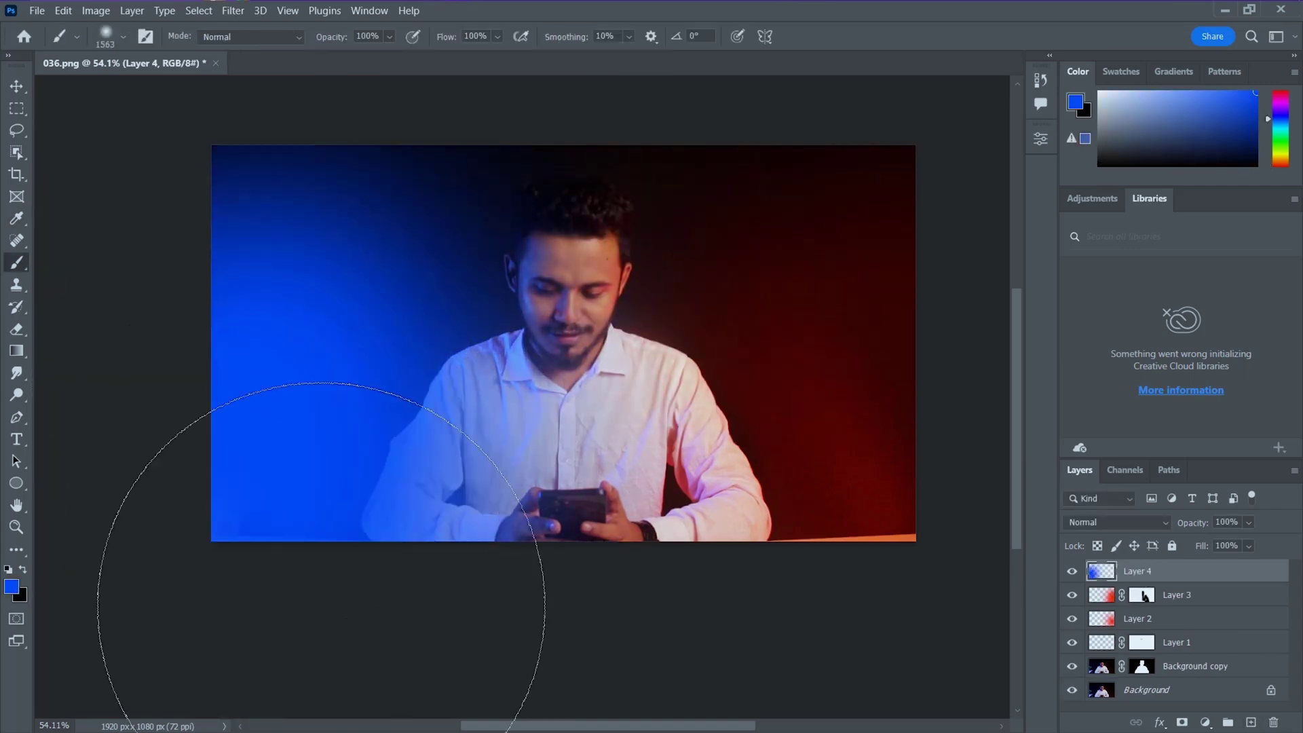
pyautogui.click(1120, 524)
pyautogui.click(1106, 515)
# Add a new layer above Layer 4 and paint a second blue glow along the plant side with a size 1155 brush
pyautogui.click(1251, 722)
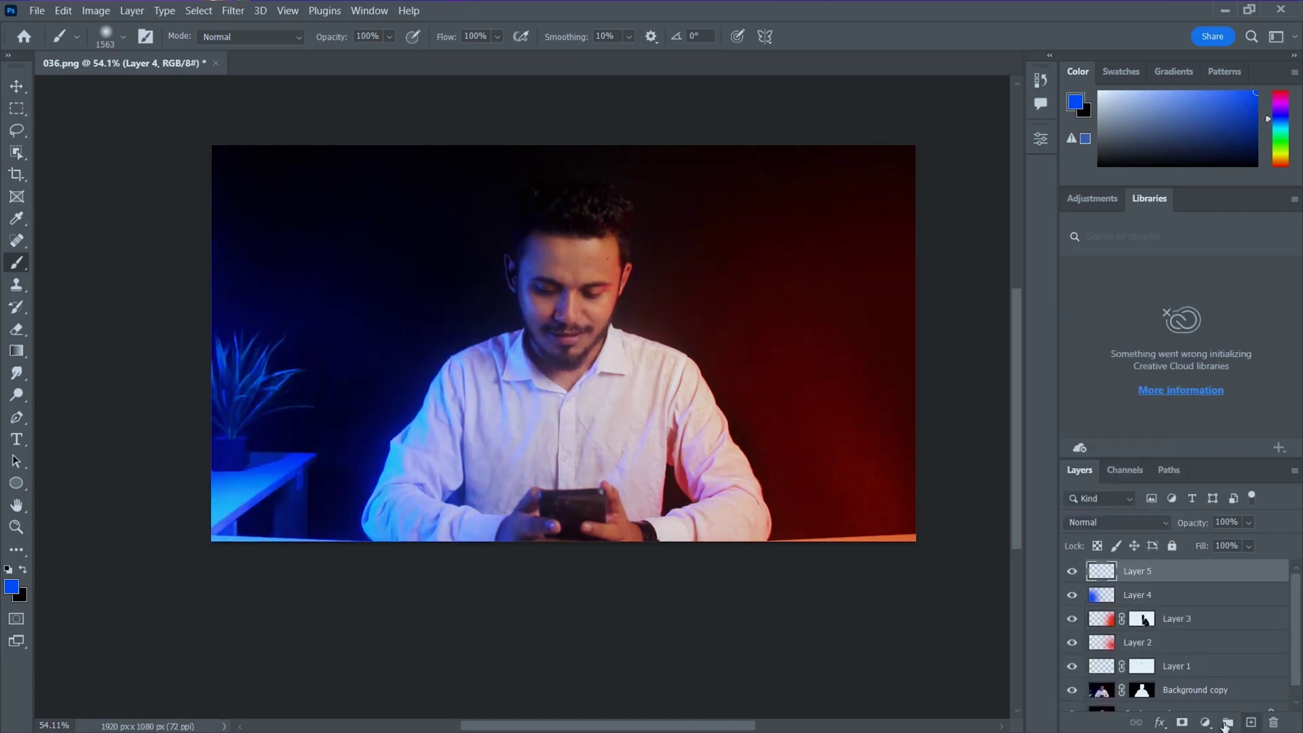
pyautogui.press('[')
pyautogui.press('[')
pyautogui.press('[')
pyautogui.press('[')
pyautogui.moveTo(228, 500); pyautogui.dragTo(272, 285)
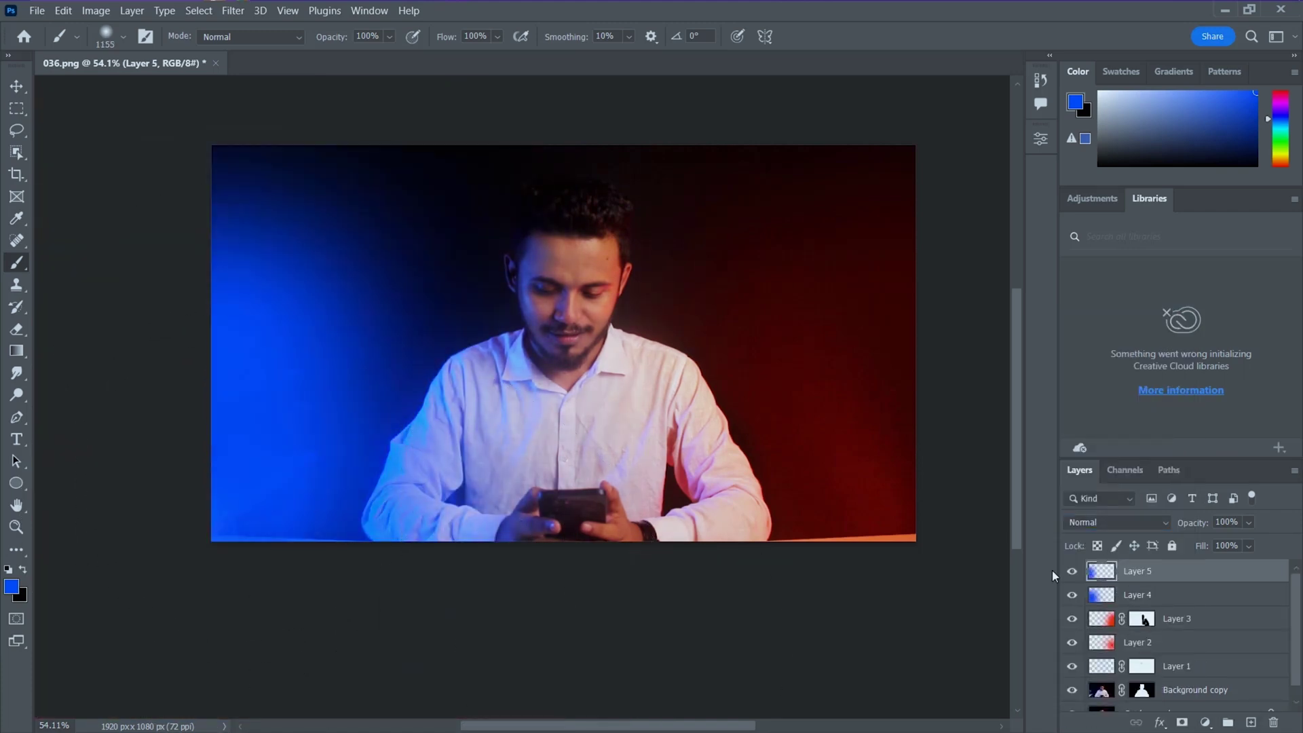
# Set Layer 5 to Hard Light blending and lower its fill to 29%
pyautogui.click(1120, 522)
pyautogui.click(1099, 541)
pyautogui.moveTo(1249, 546); pyautogui.dragTo(1218, 568)
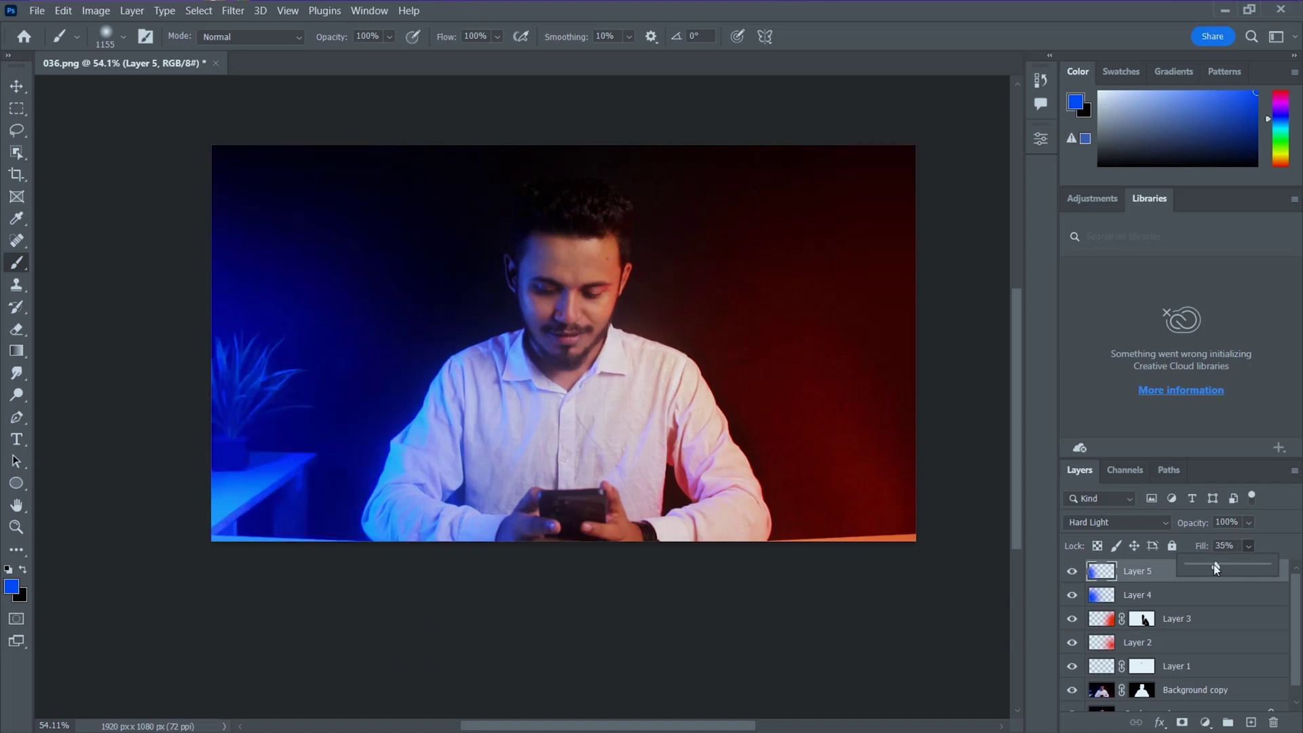
pyautogui.press('v')
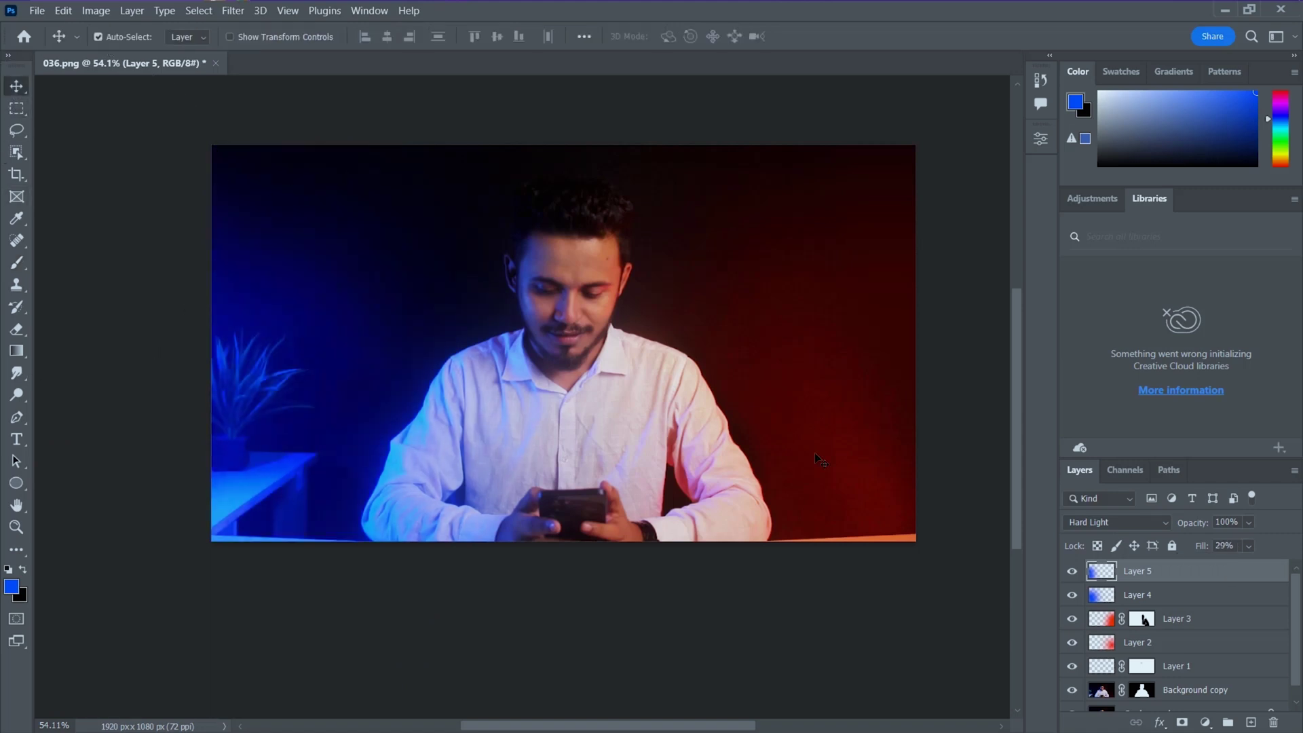
pyautogui.scroll(-2, 686, 443)
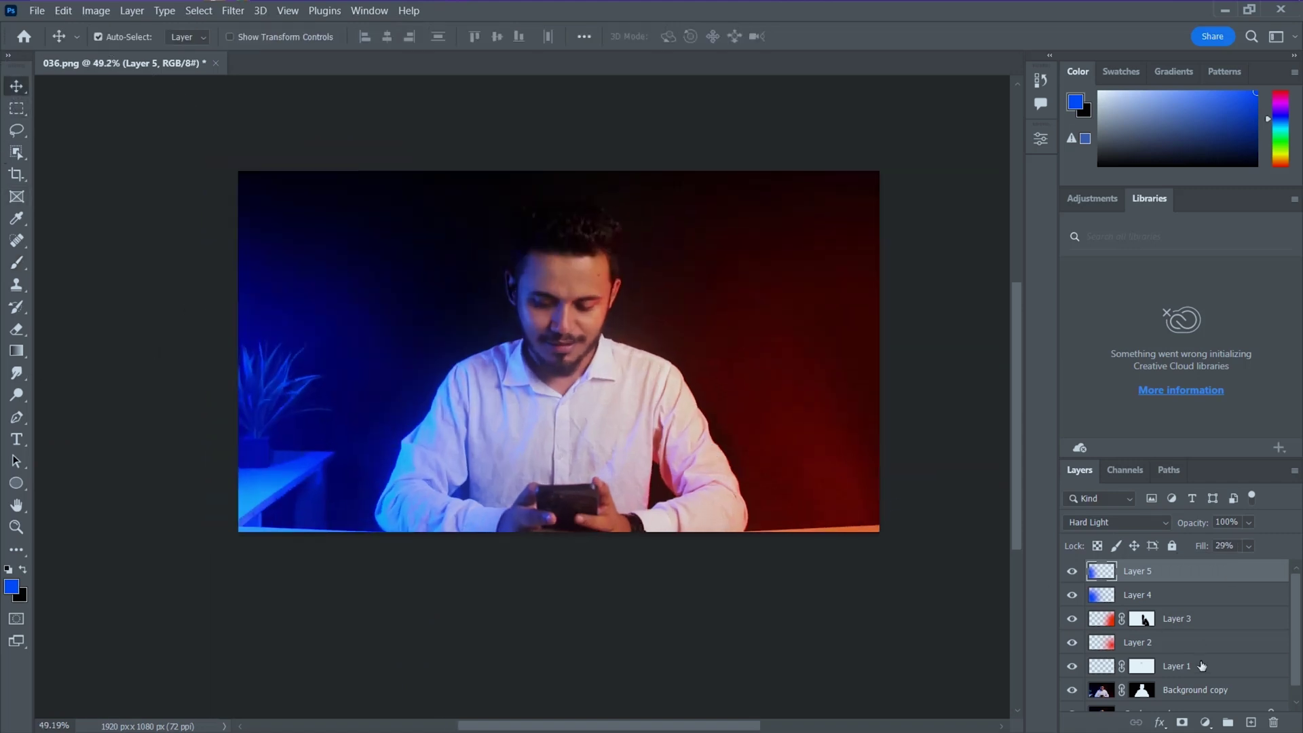
# Add a new layer above Layer 3 and paint an orange-red glow at the photo's red-lit lower corner with a size 1155 brush
pyautogui.click(1208, 618)
pyautogui.click(1251, 722)
pyautogui.click(12, 586)
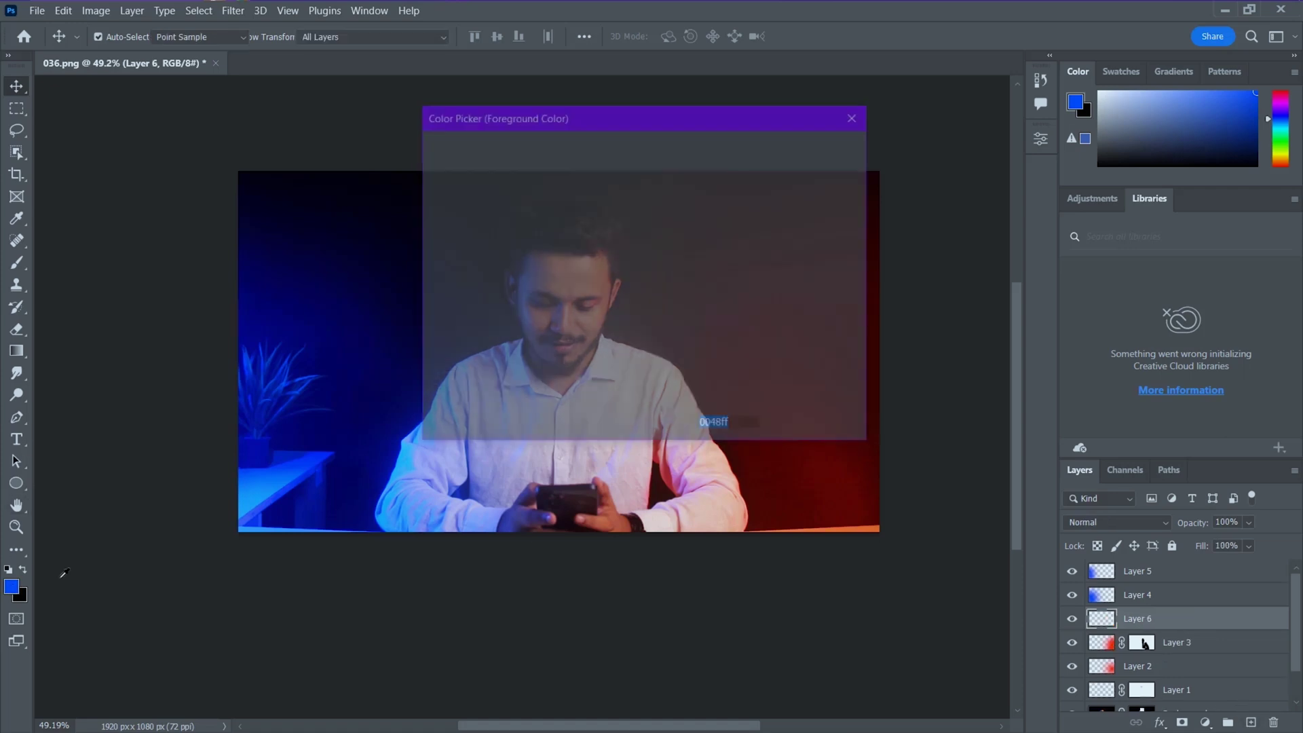
pyautogui.moveTo(665, 200); pyautogui.dragTo(671, 371)
pyautogui.click(822, 151)
pyautogui.press('b')
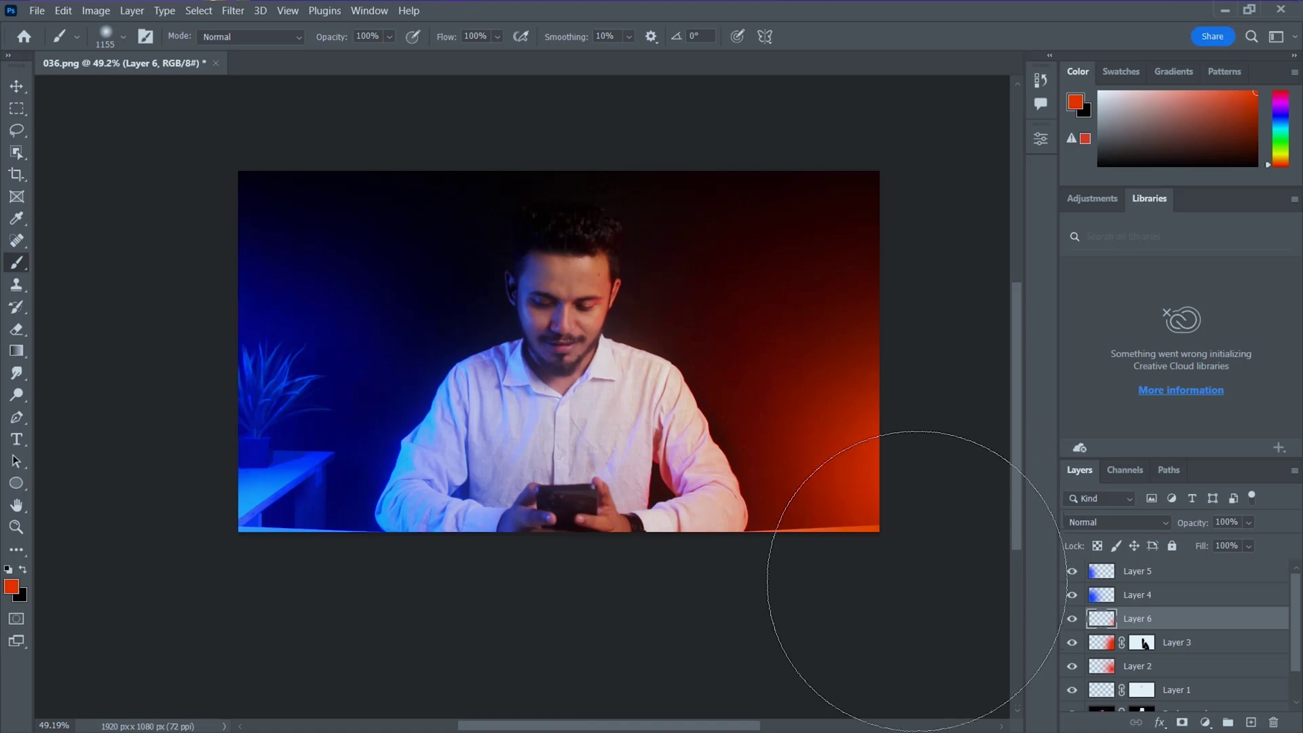
# Set the orange-red glow layer's blending mode to Soft Light
pyautogui.click(1116, 522)
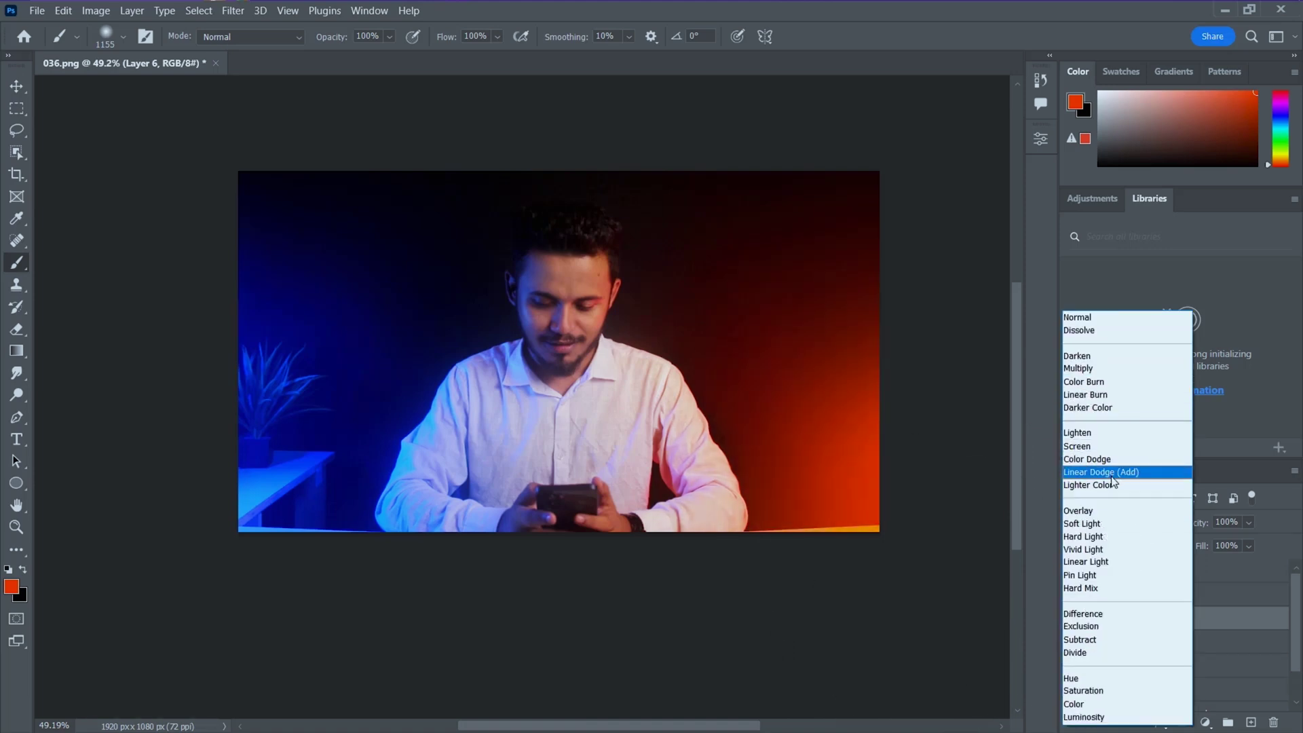
pyautogui.click(1099, 523)
pyautogui.click(16, 86)
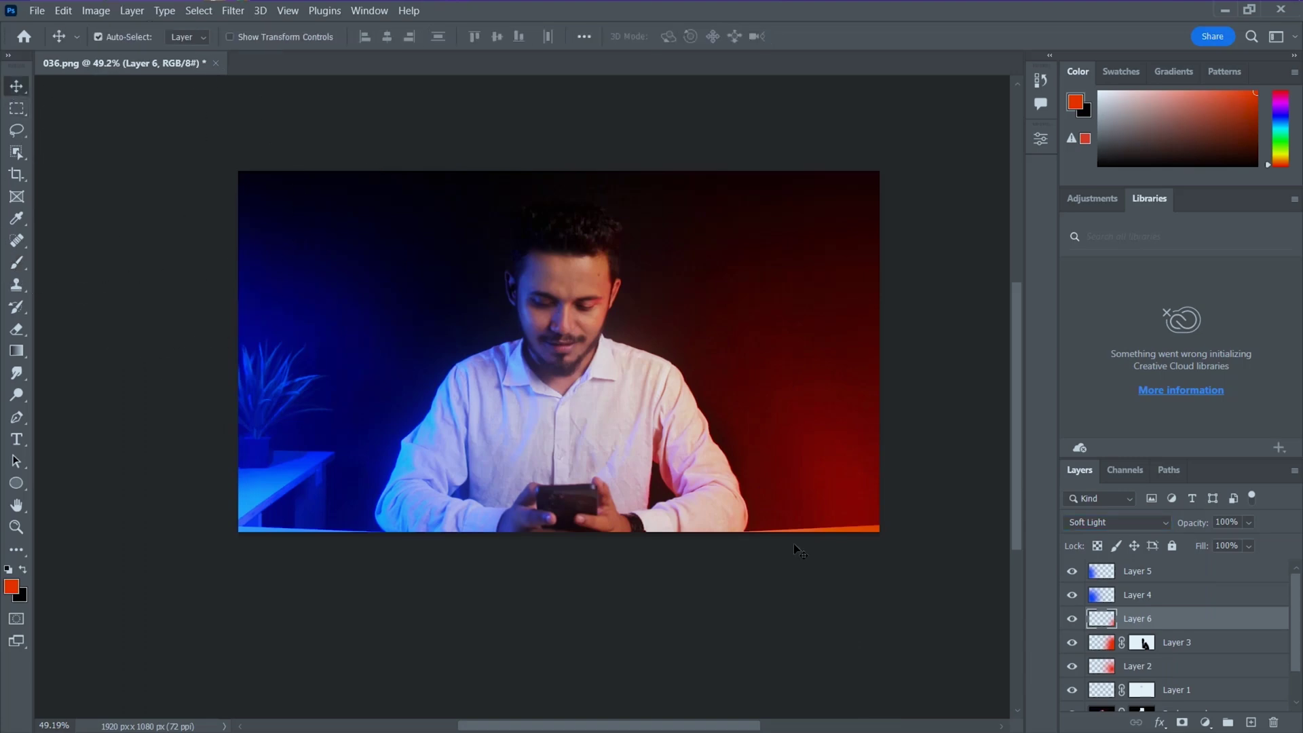
# Examine the blended red and blue light on the man and background, both close up and within the whole photo
pyautogui.scroll(2, 789, 545)
pyautogui.moveTo(501, 446); pyautogui.dragTo(520, 449)
pyautogui.scroll(3, 448, 437)
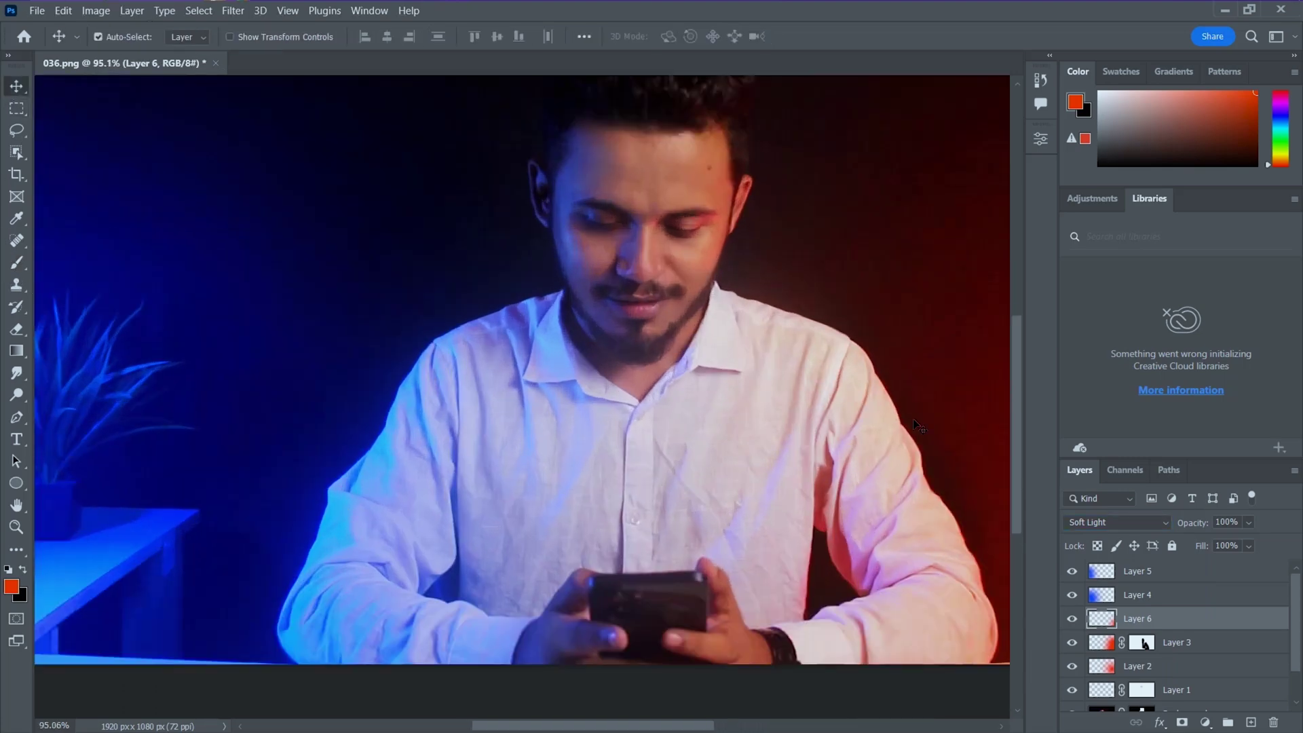
pyautogui.scroll(-2, 783, 462)
pyautogui.scroll(-1, 1213, 701)
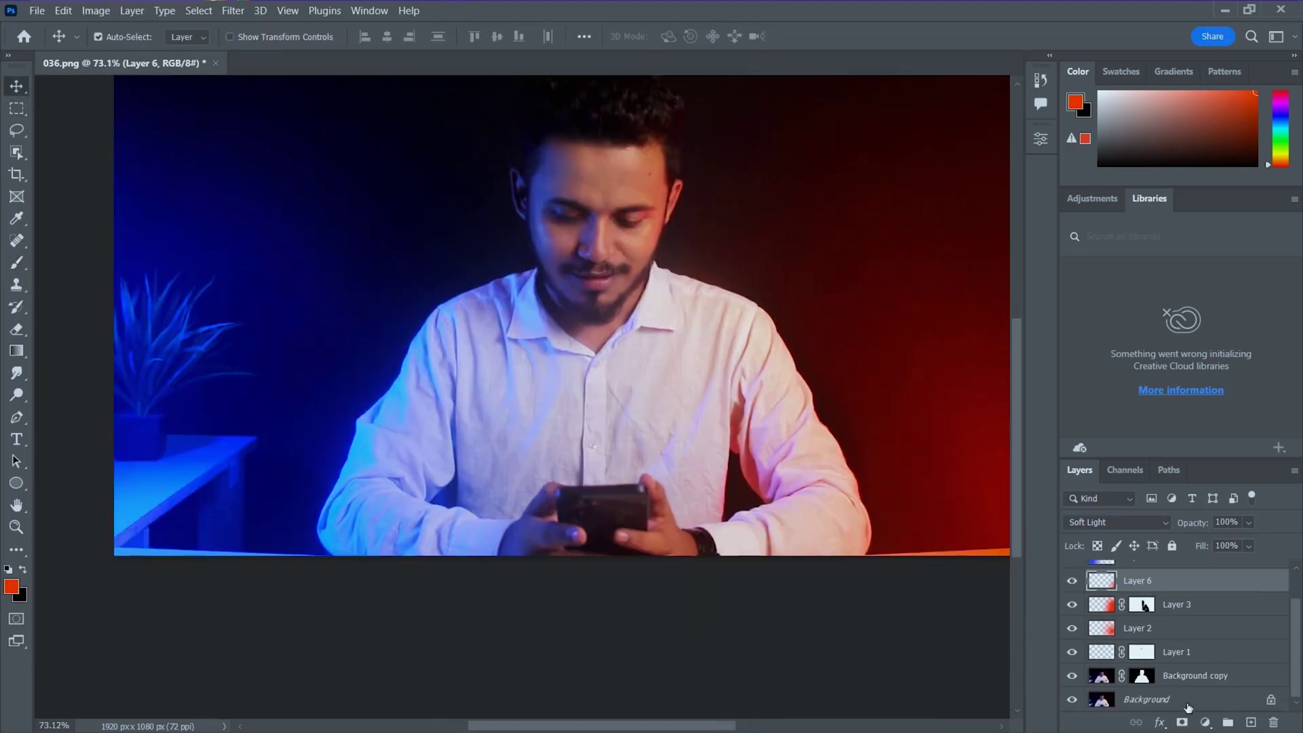
pyautogui.click(1140, 678)
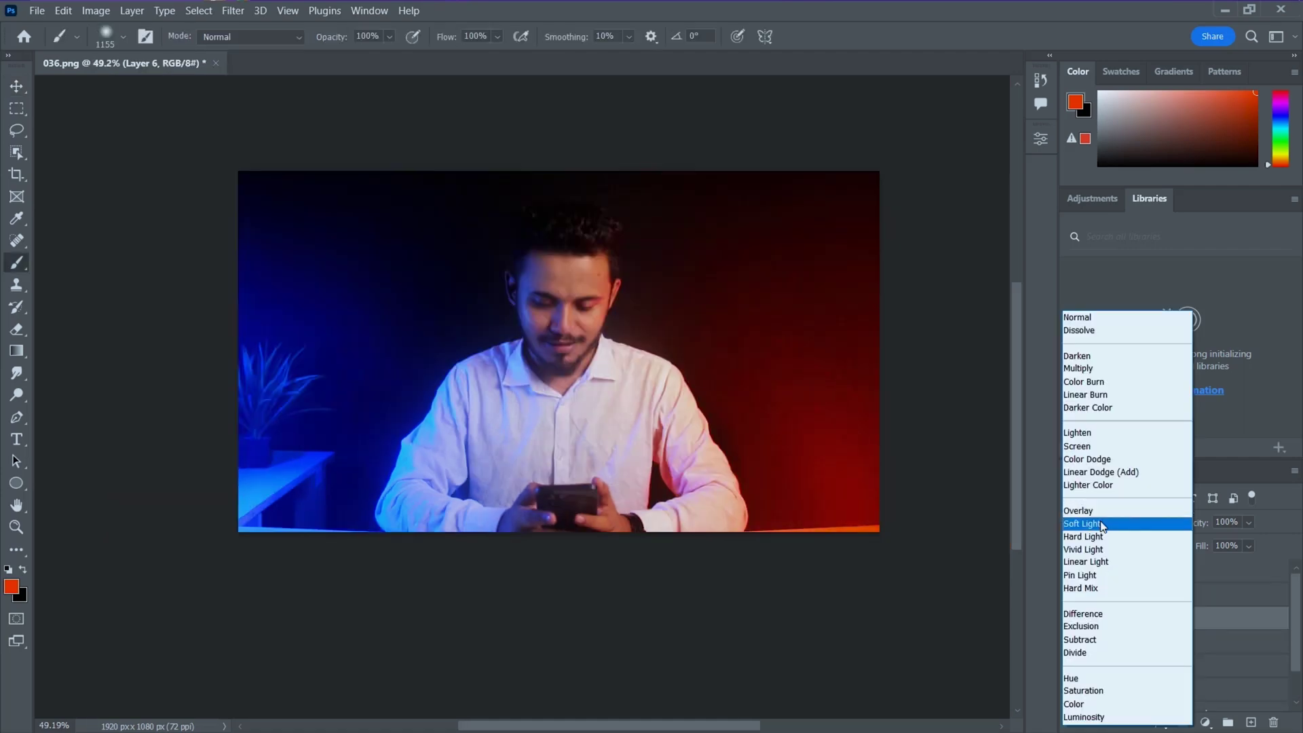
pyautogui.click(1101, 525)
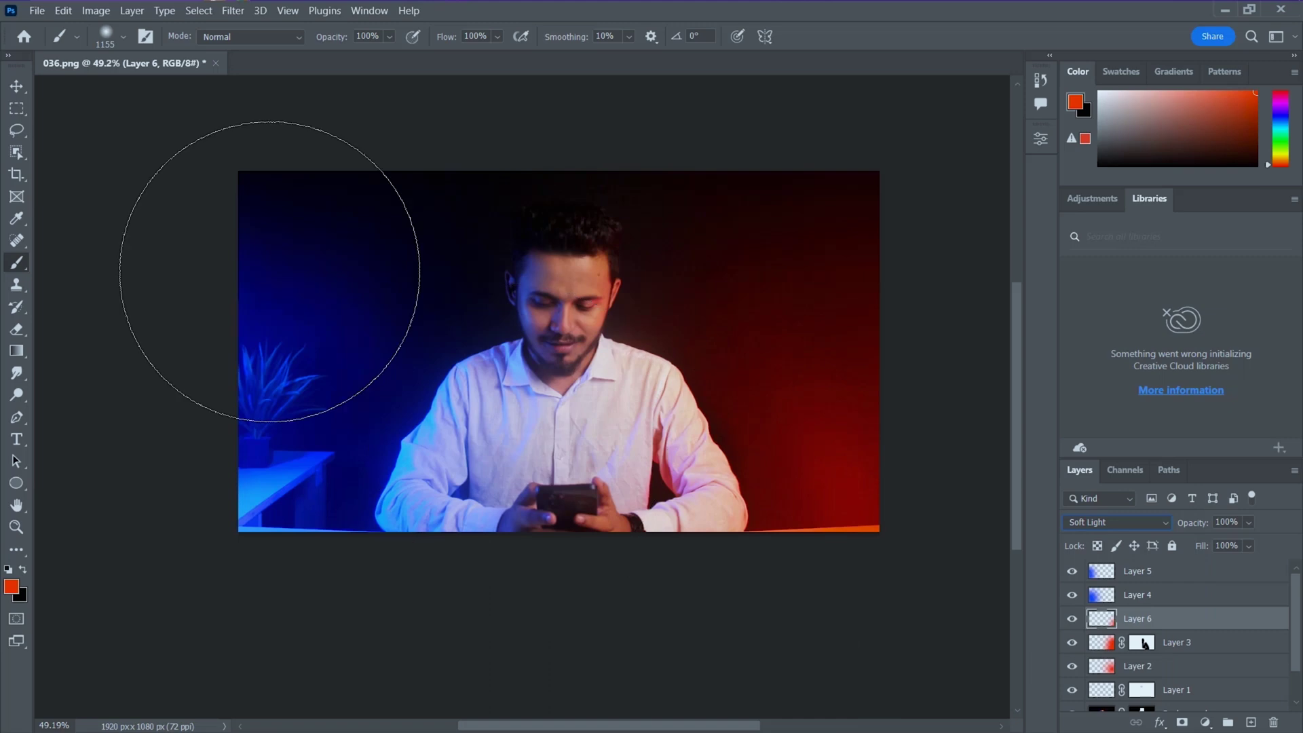
pyautogui.click(15, 87)
pyautogui.scroll(1, 793, 543)
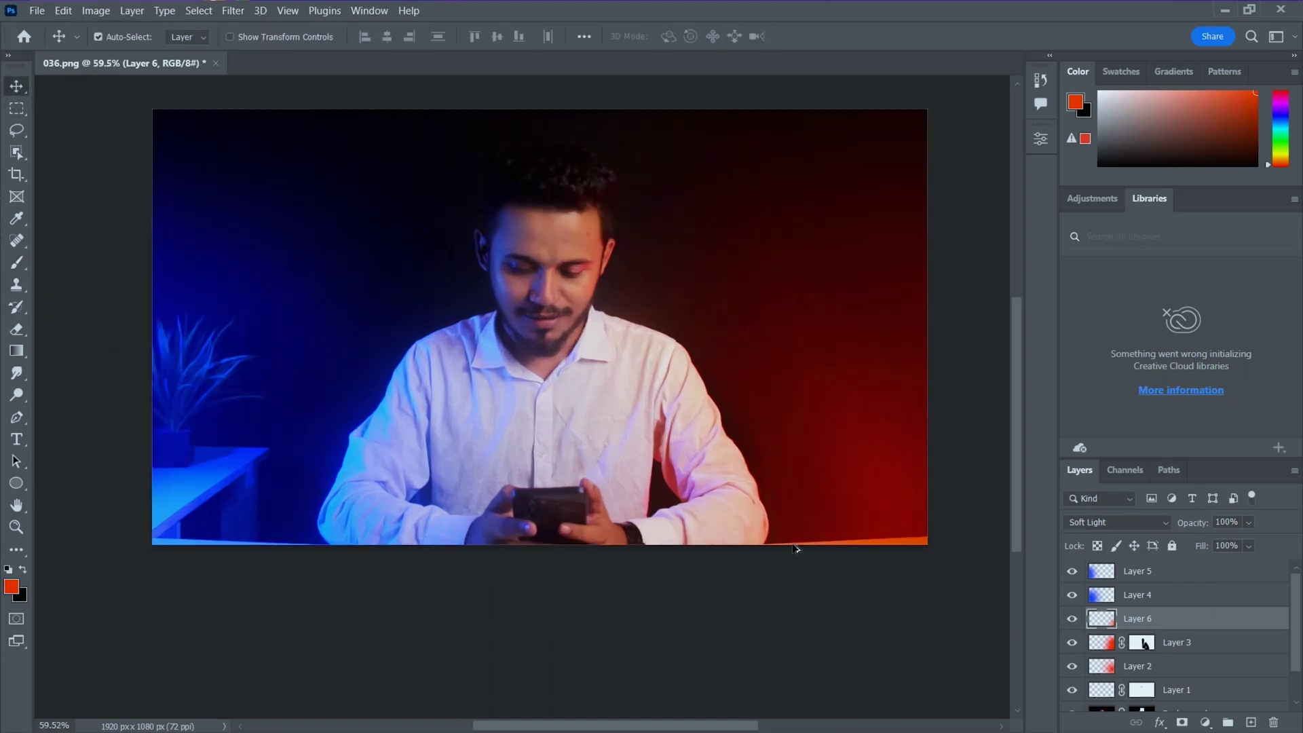
pyautogui.moveTo(501, 446); pyautogui.dragTo(520, 449)
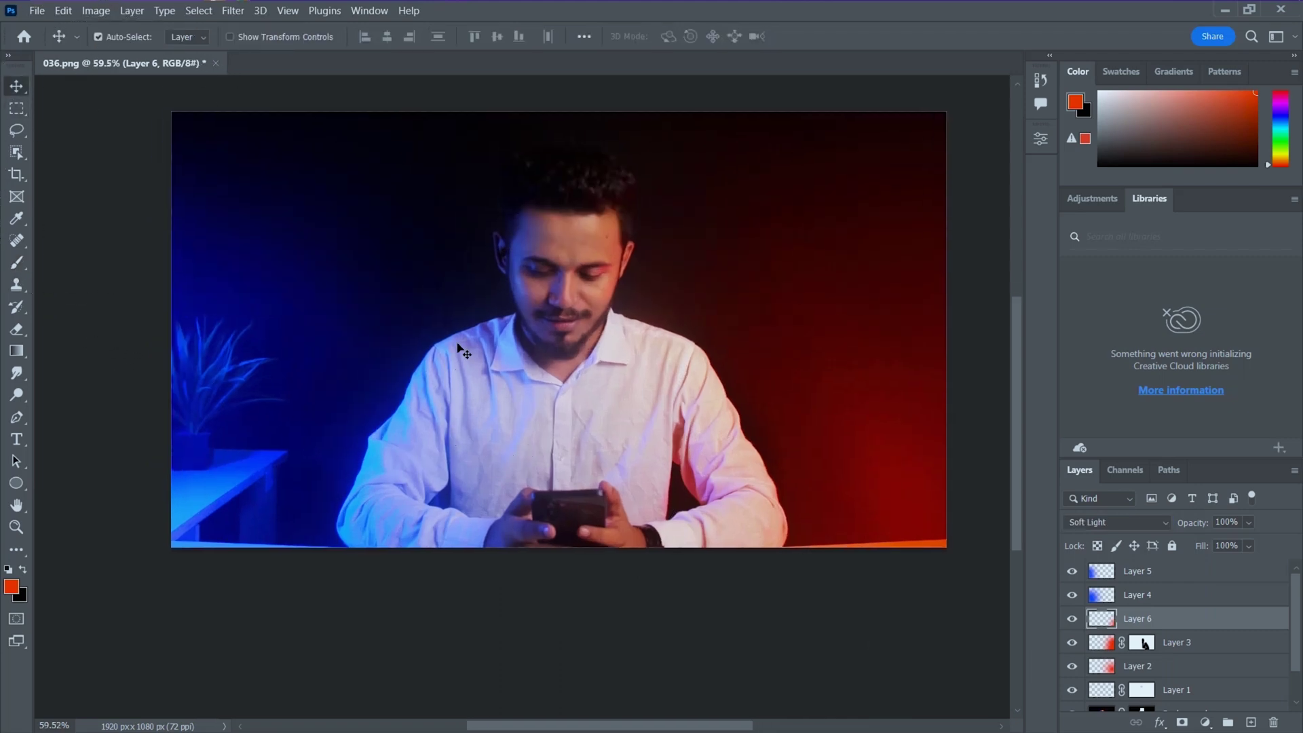
pyautogui.scroll(3, 467, 352)
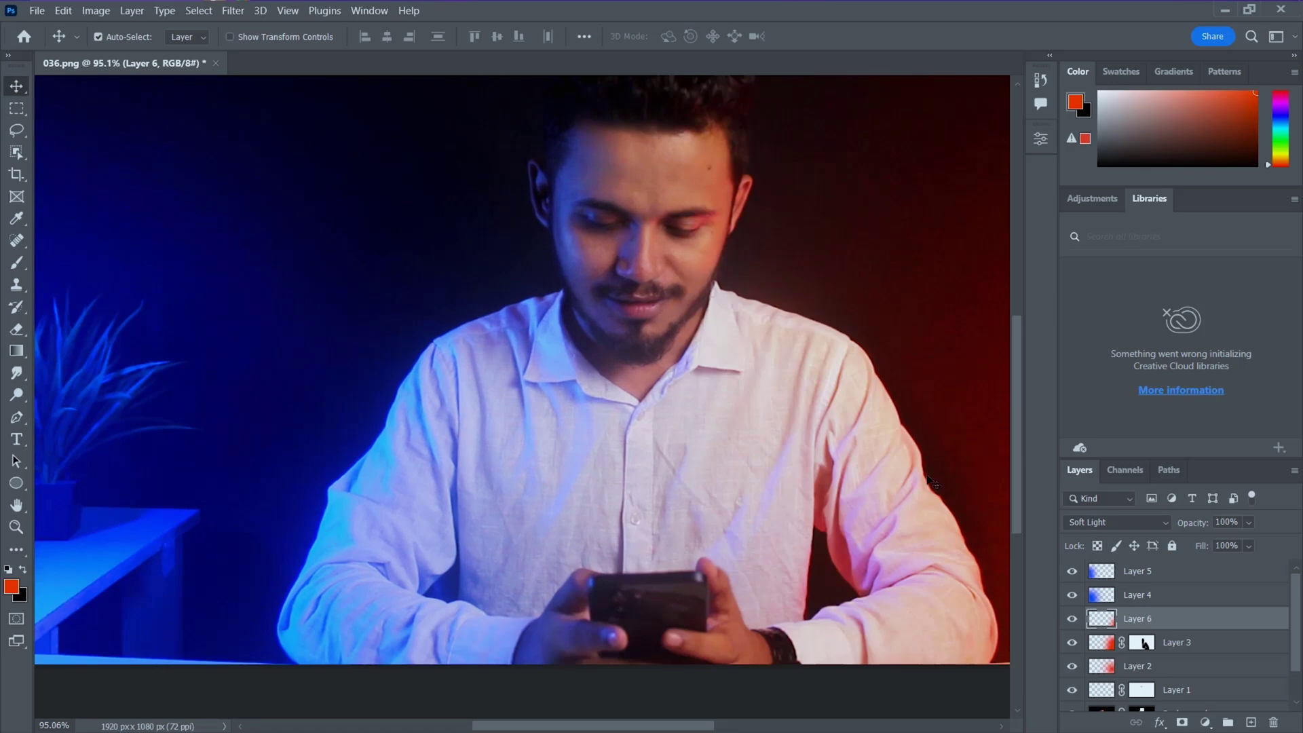
pyautogui.scroll(-3, 783, 467)
pyautogui.scroll(2, 857, 479)
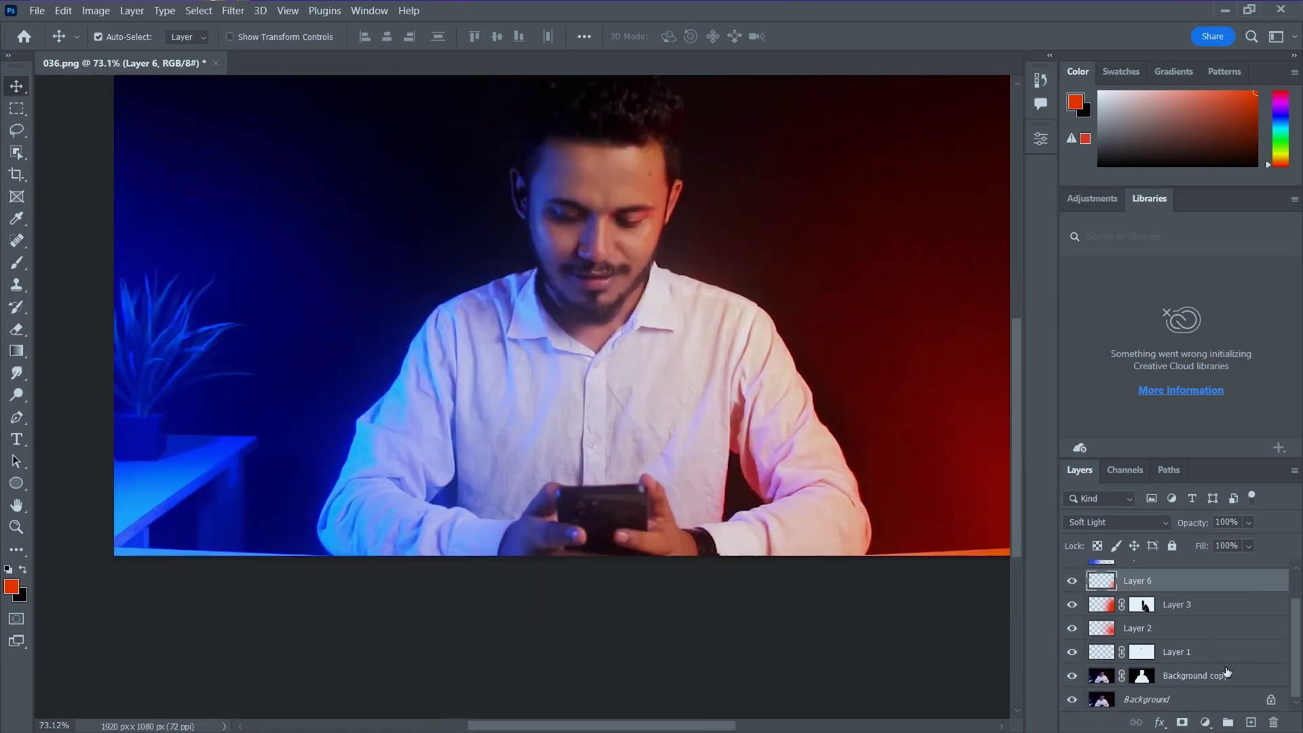
# Open the layer style settings of the Background copy layer and enable Inner Glow
pyautogui.click(1161, 679)
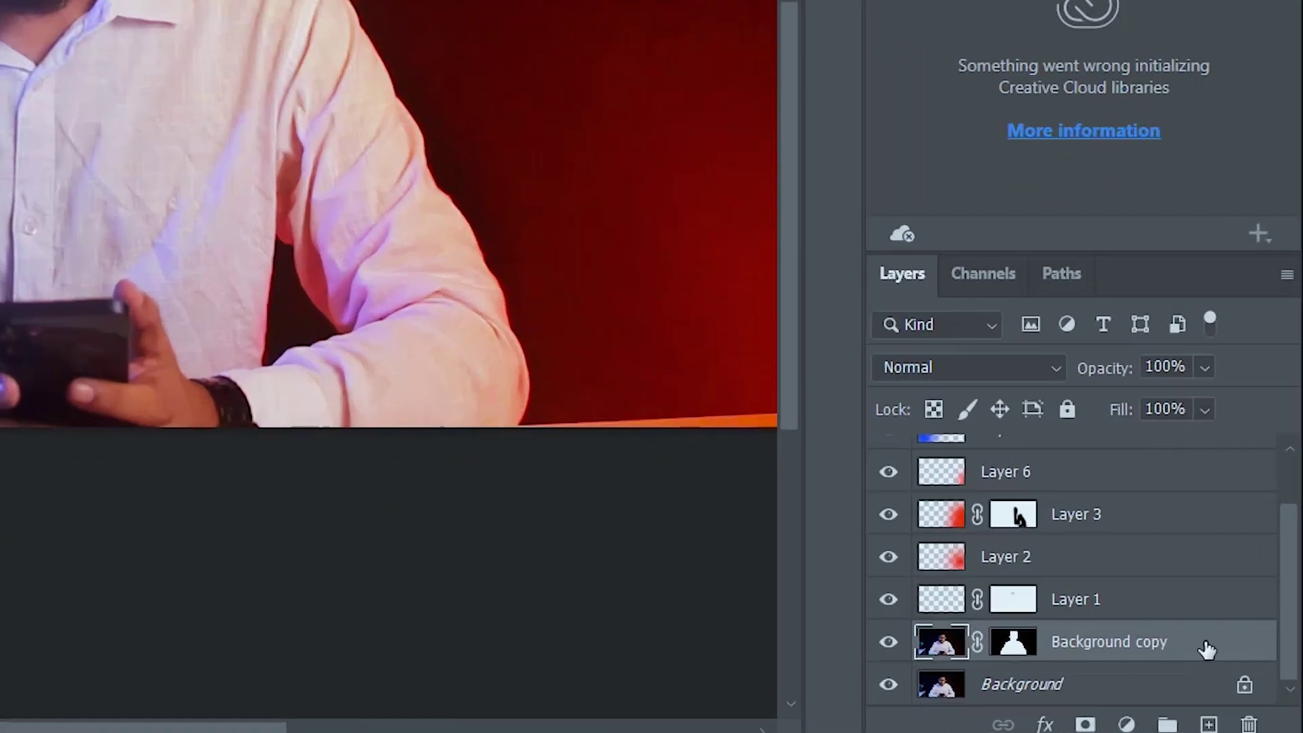
pyautogui.doubleClick(1199, 650)
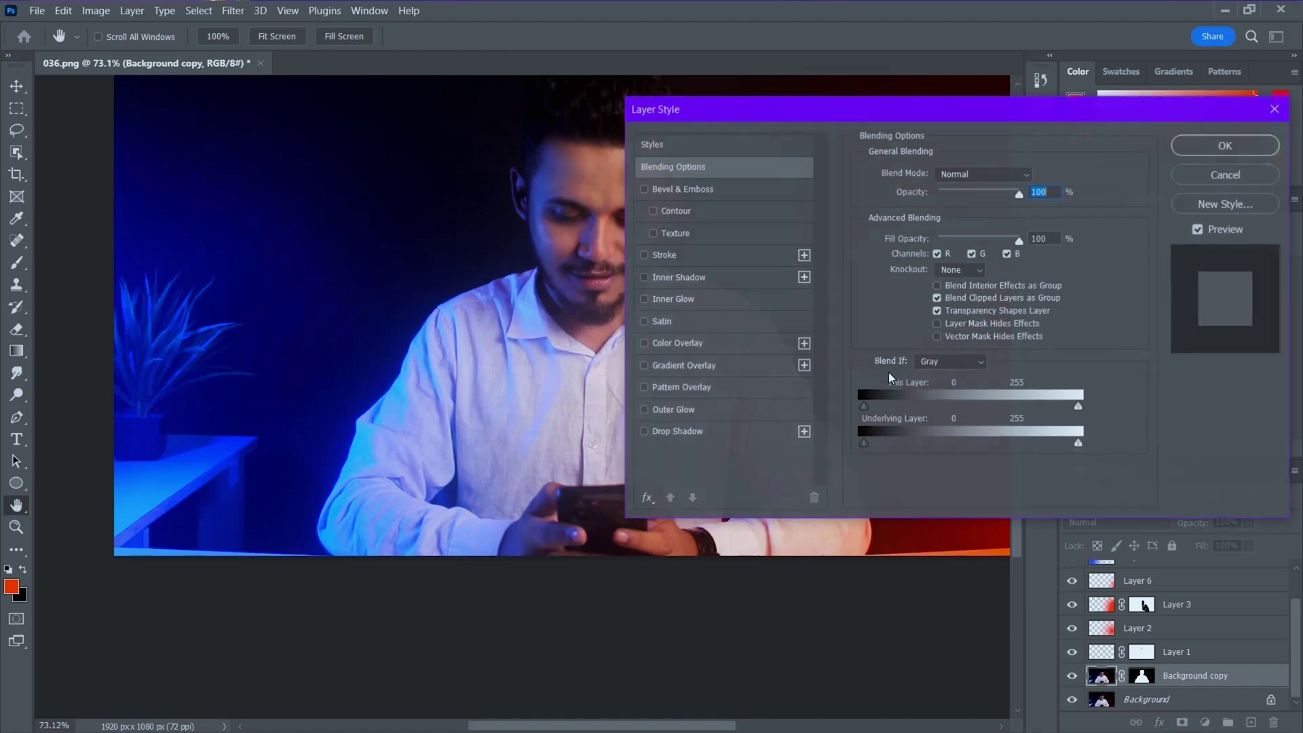
pyautogui.moveTo(720, 121); pyautogui.dragTo(147, 127)
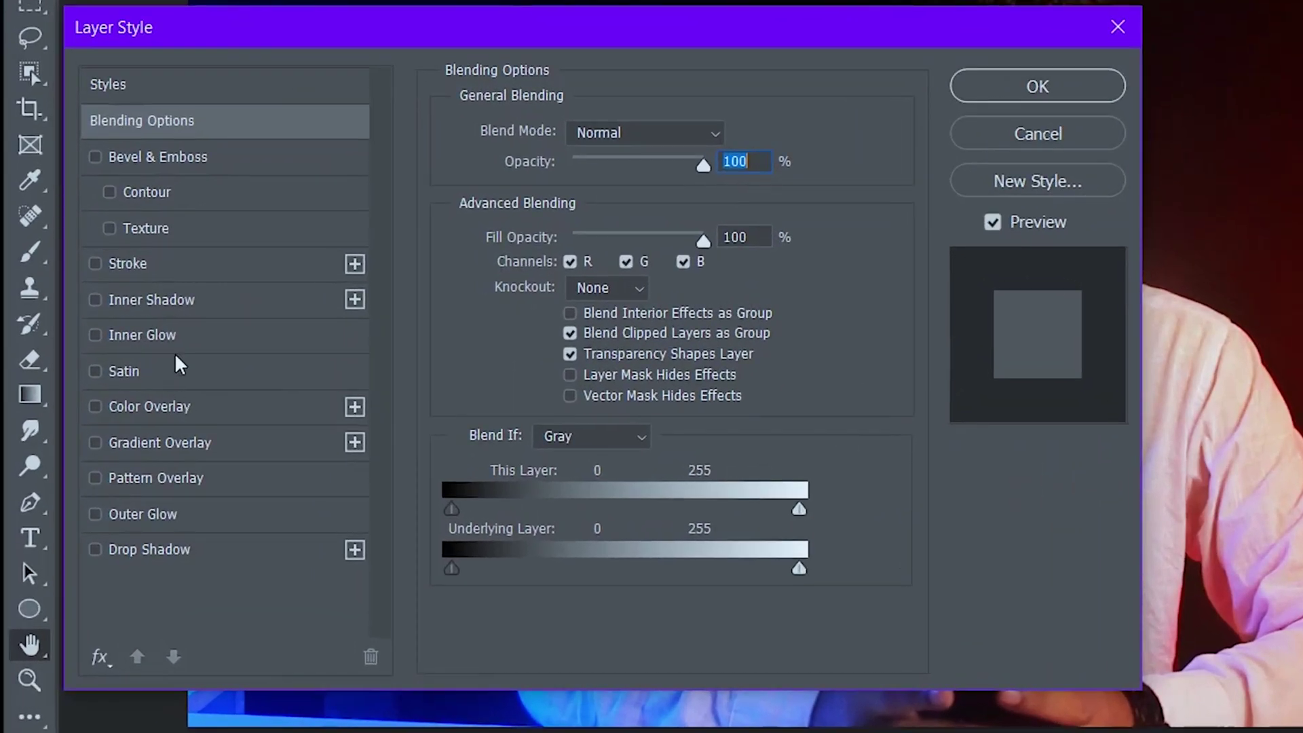
pyautogui.click(174, 339)
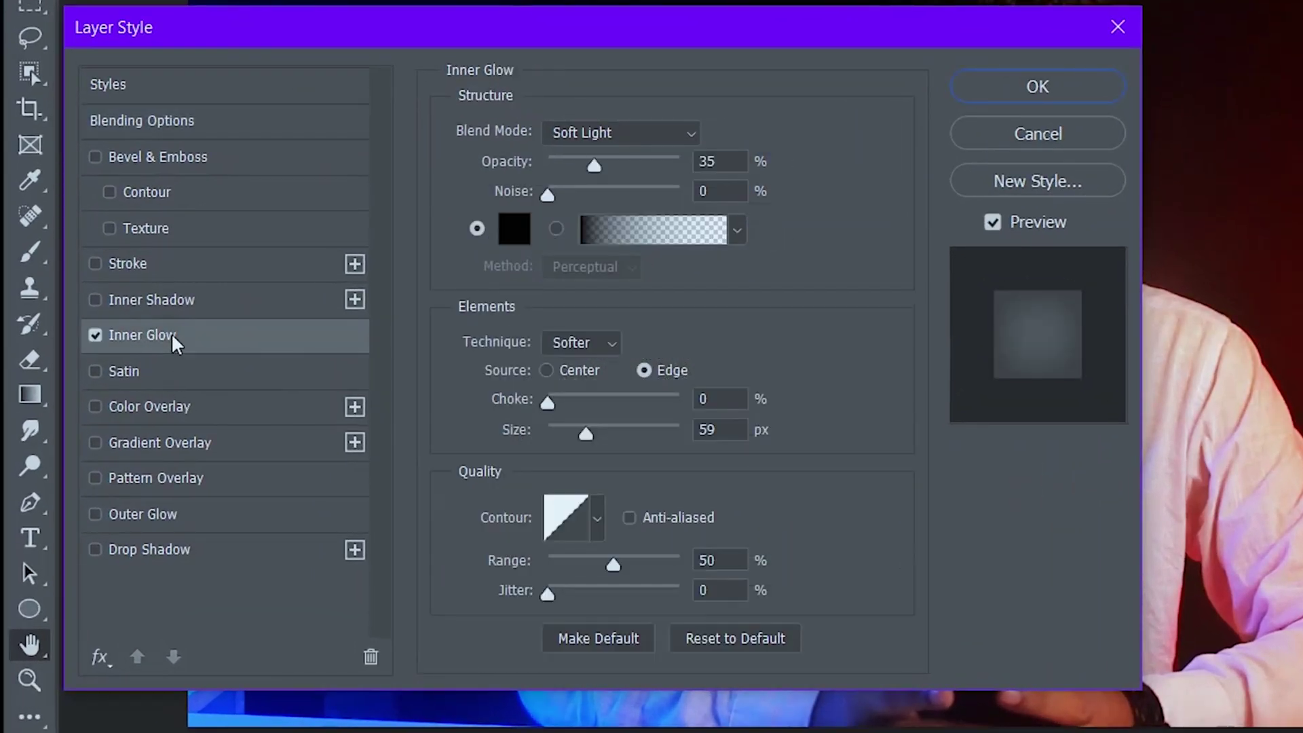
# Configure the Inner Glow as a red glow with Linear Dodge (Add) blending and 66% opacity
pyautogui.moveTo(594, 166); pyautogui.dragTo(634, 169)
pyautogui.click(522, 239)
pyautogui.moveTo(1022, 171); pyautogui.dragTo(1117, 50)
pyautogui.click(1293, 68)
pyautogui.click(650, 136)
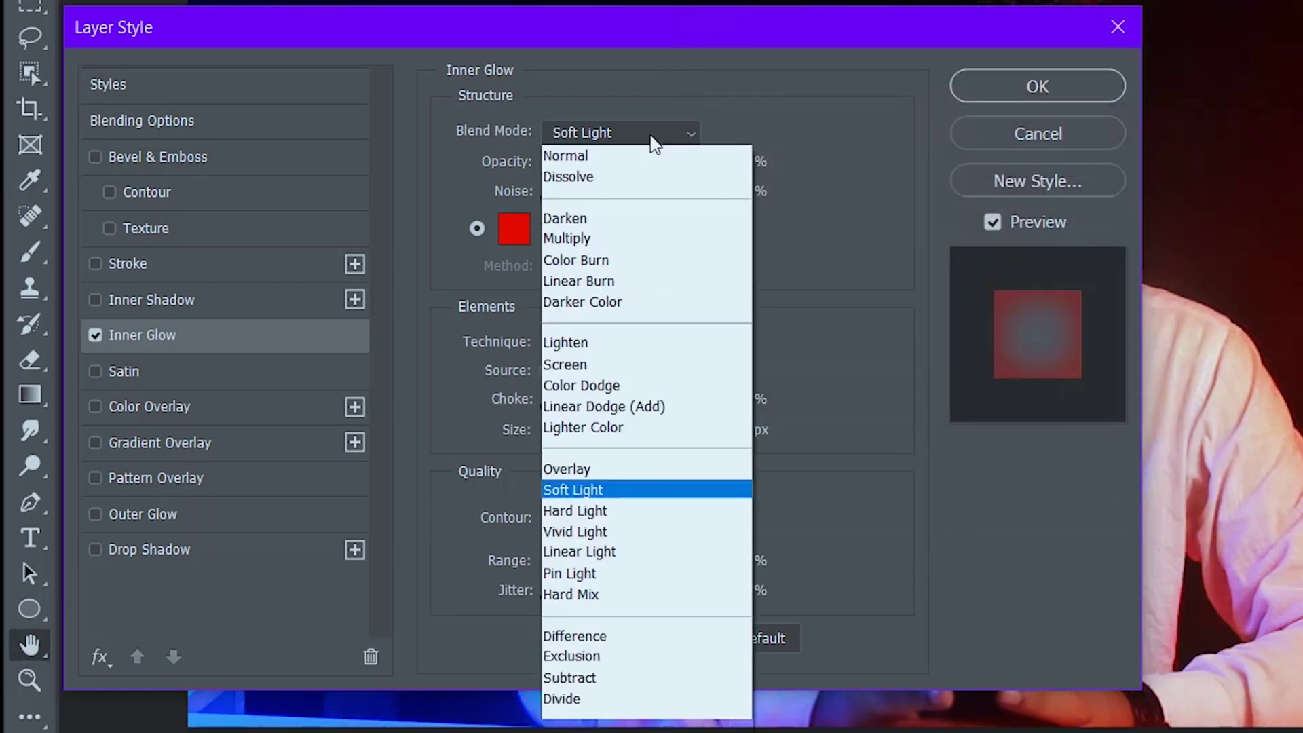
pyautogui.click(633, 406)
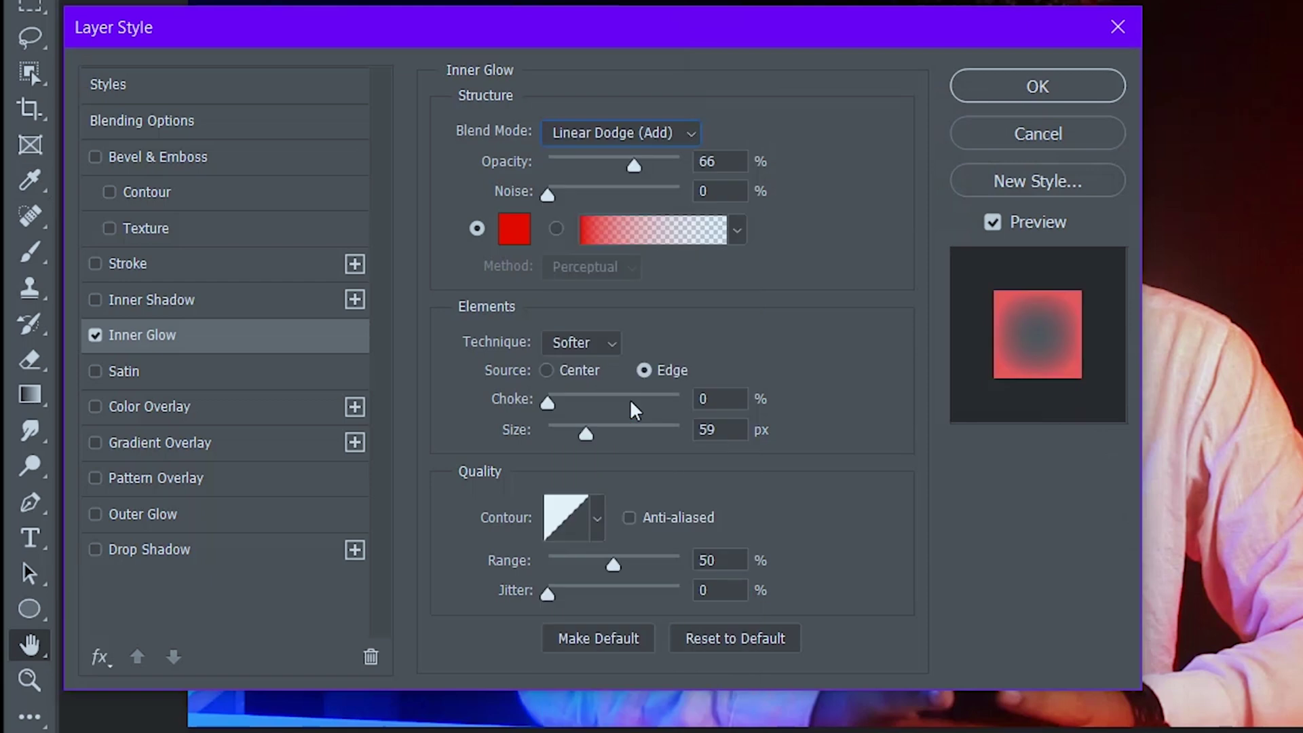
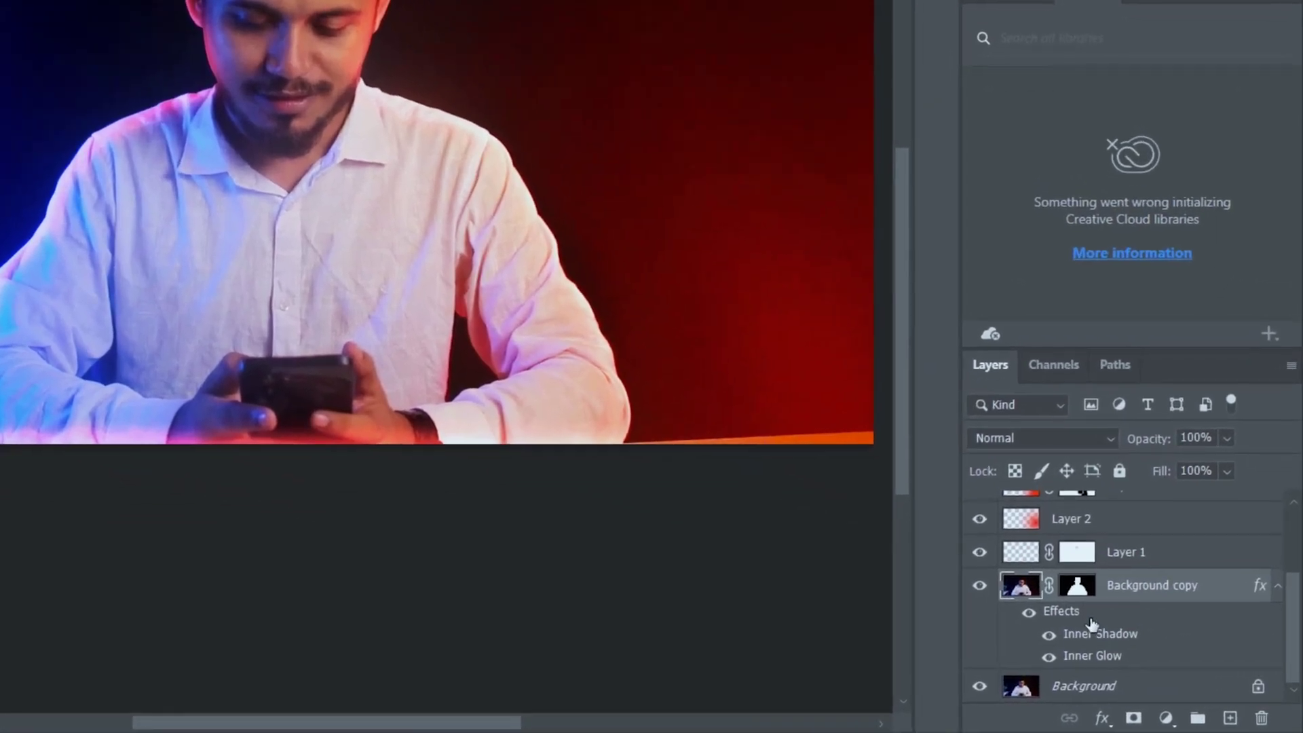
# Compare the Background copy layer with and without its effects, and convert its Inner Shadow and Inner Glow into separate layers
pyautogui.click(1029, 613)
pyautogui.click(1030, 613)
pyautogui.rightClick(1087, 616)
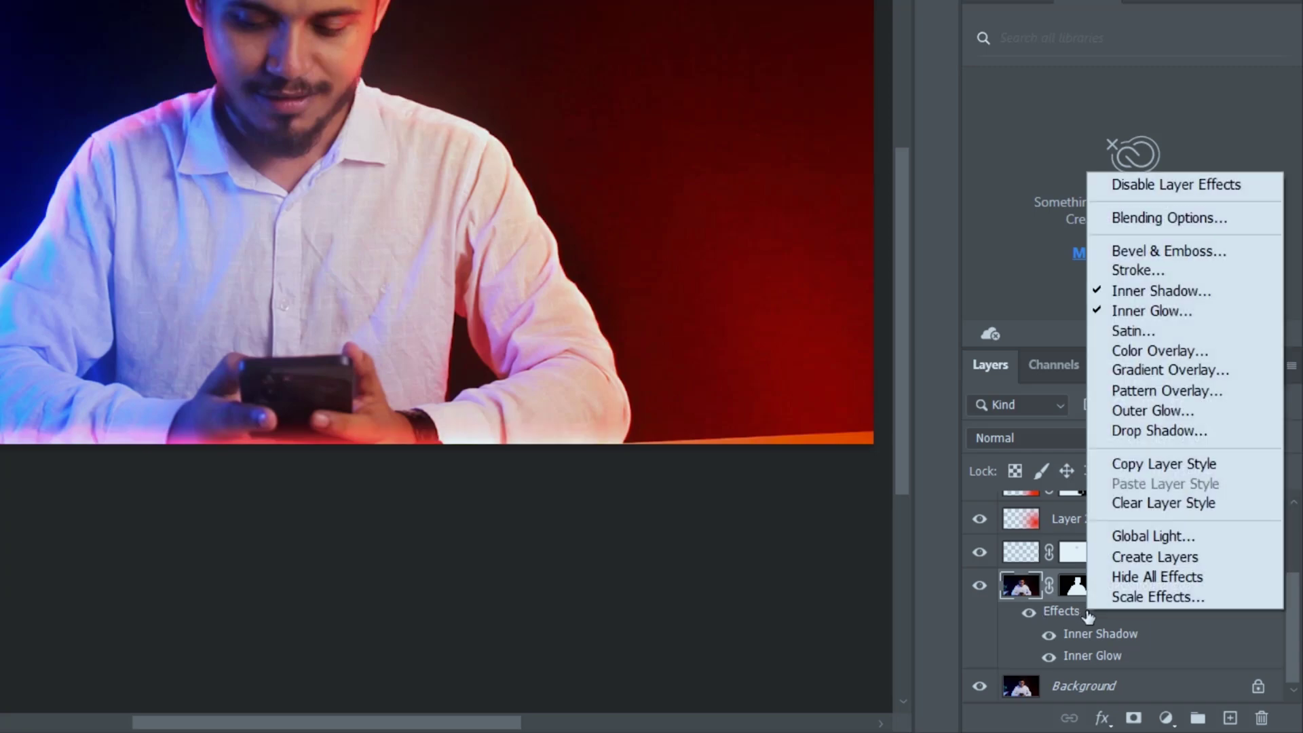
pyautogui.click(1155, 557)
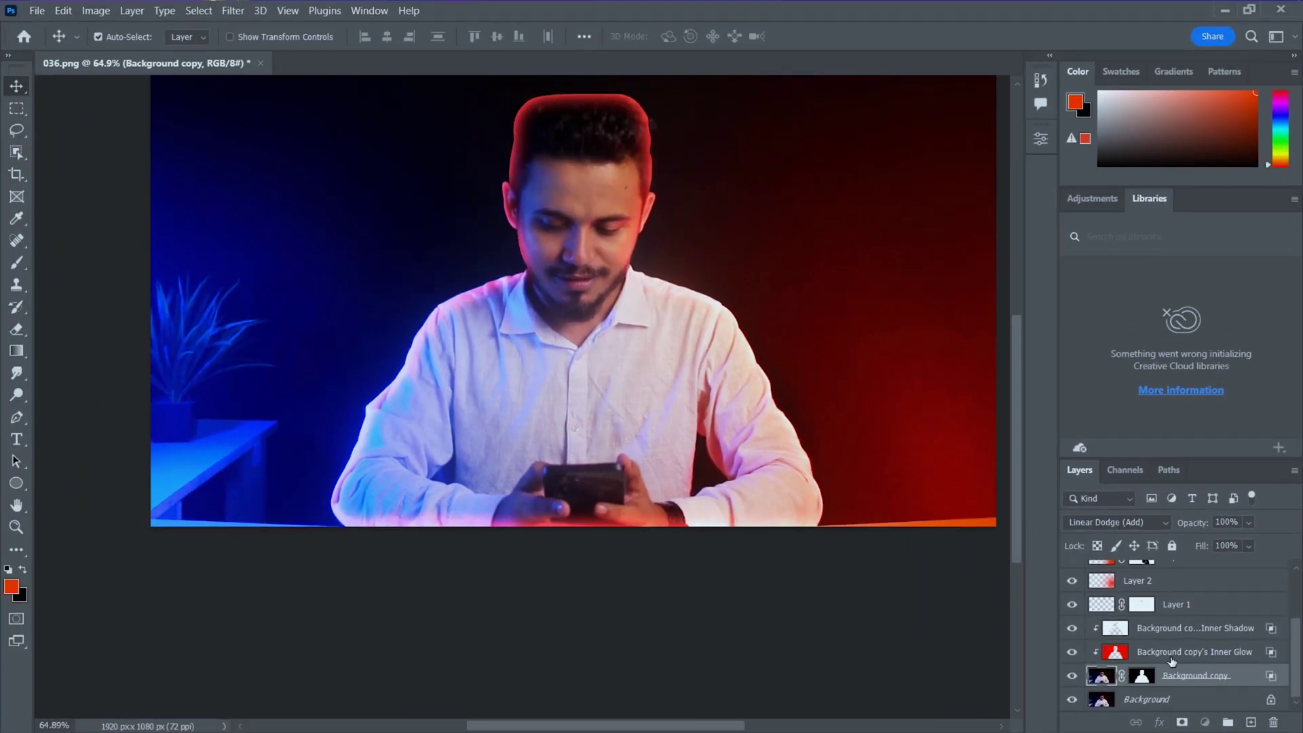
# Add a layer mask to both the Inner Glow layer and the Inner Shadow layer
pyautogui.click(1171, 653)
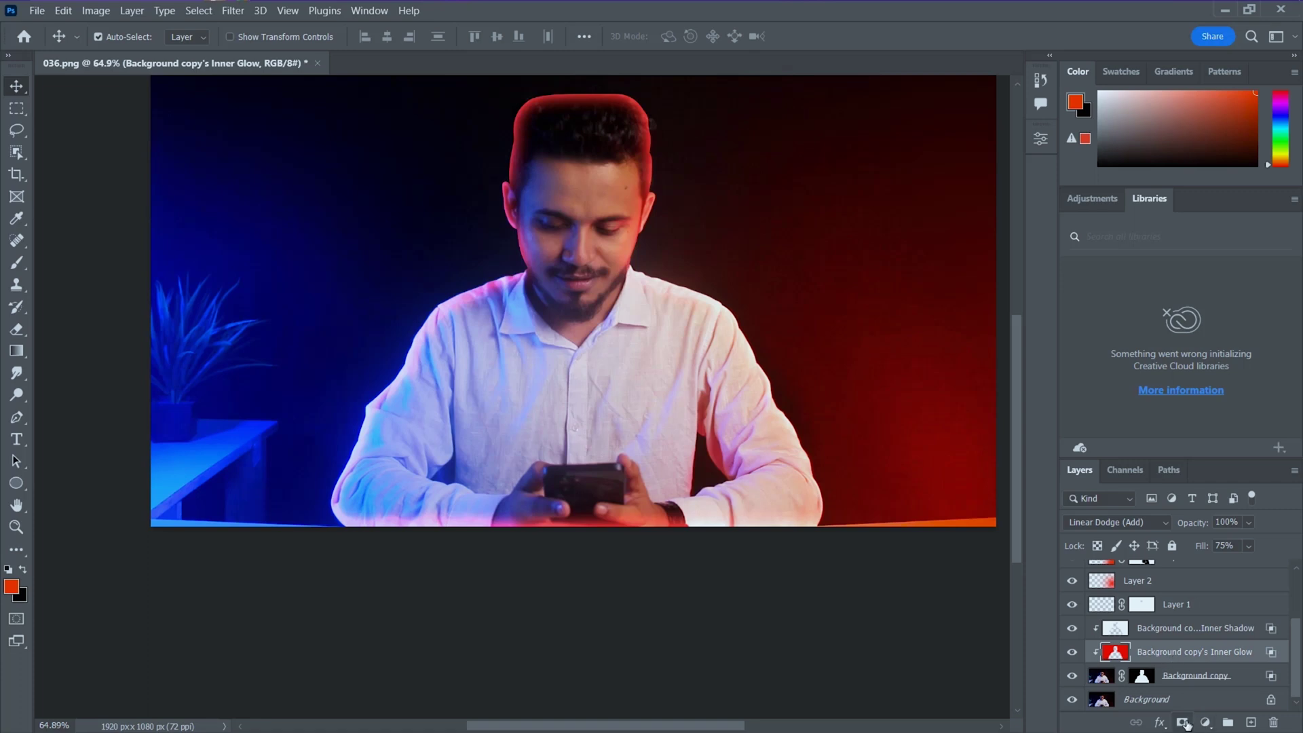
pyautogui.click(1184, 724)
pyautogui.hotkey('alt', ']')
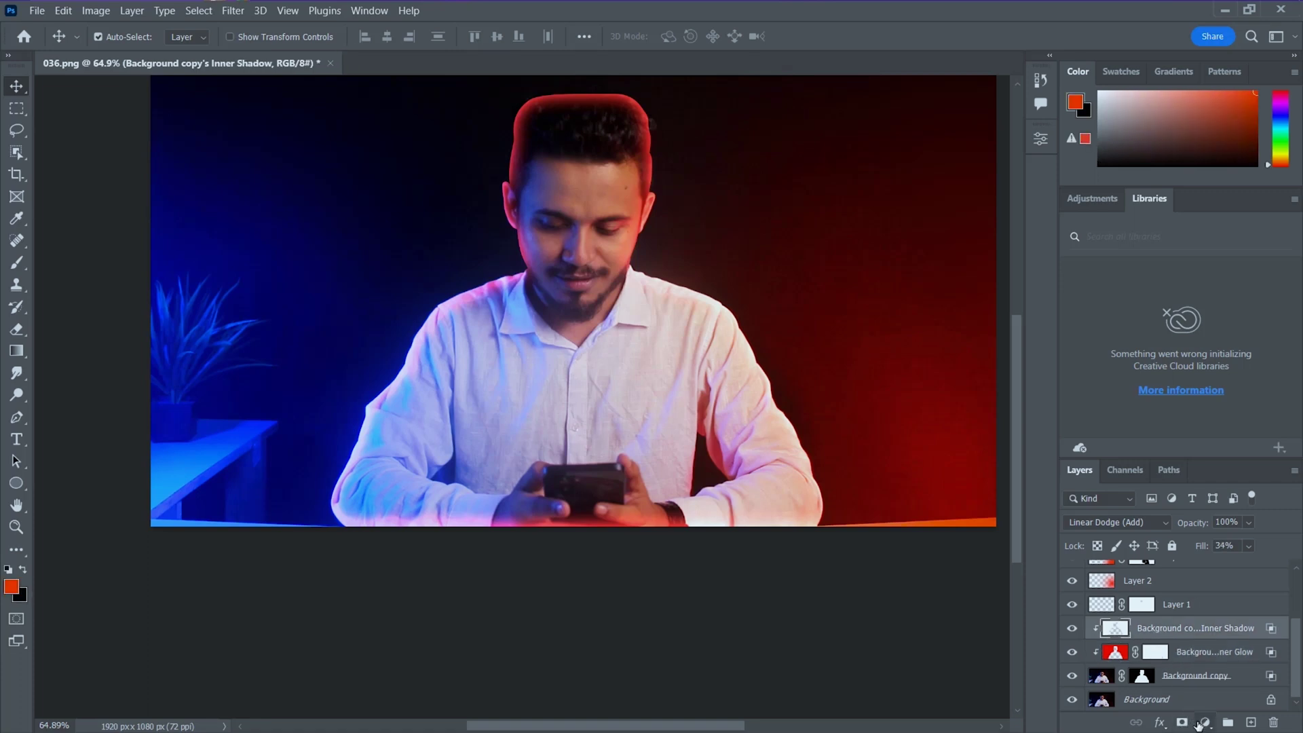
pyautogui.click(1184, 725)
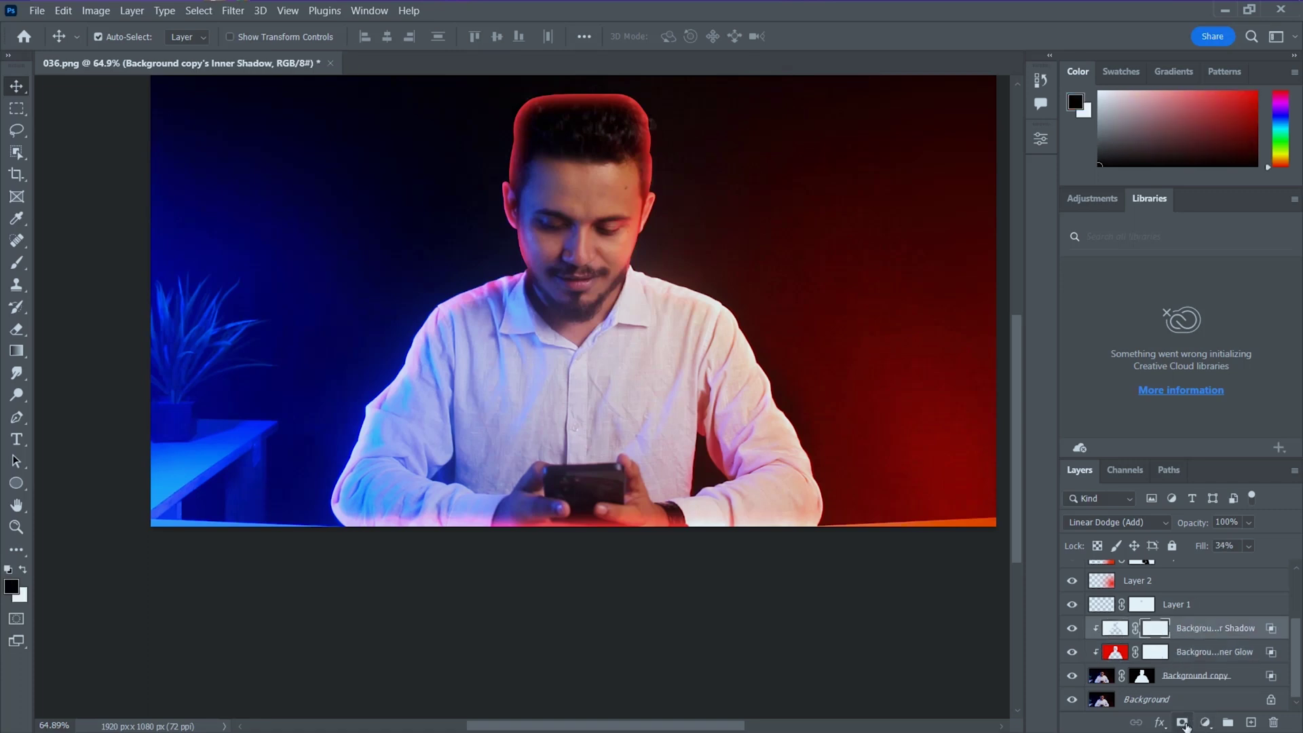
# Paint black on the Inner Shadow layer's mask over the man's head and torso with a size 640 soft brush
pyautogui.click(15, 266)
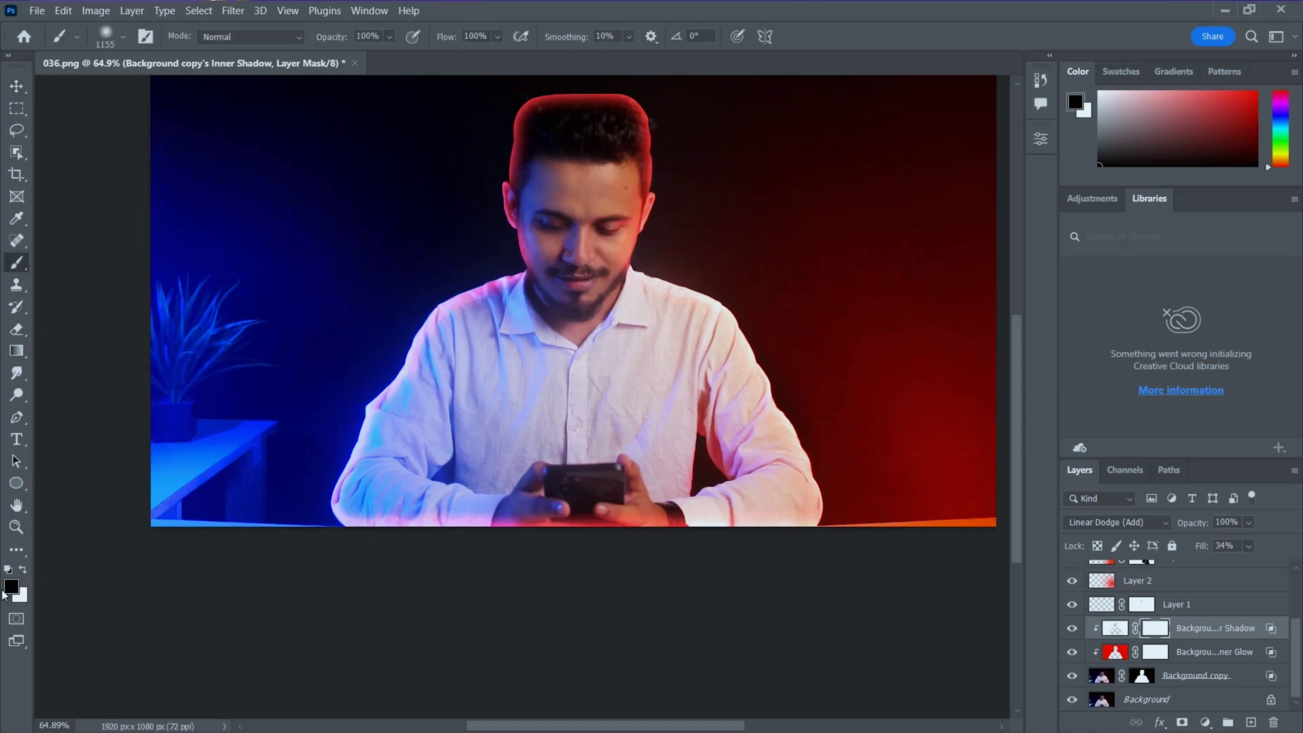
pyautogui.scroll(1, 489, 371)
pyautogui.keyDown('alt'); pyautogui.rightClick(490, 371); pyautogui.keyUp('alt')
pyautogui.moveTo(627, 156)
pyautogui.mouseDown()
pyautogui.moveTo(445, 319)
pyautogui.moveTo(629, 624)
pyautogui.mouseUp()
# Paint black on the Inner Glow layer's mask over the man's head and blue-lit side with the size 640 brush
pyautogui.hotkey('alt', '[')
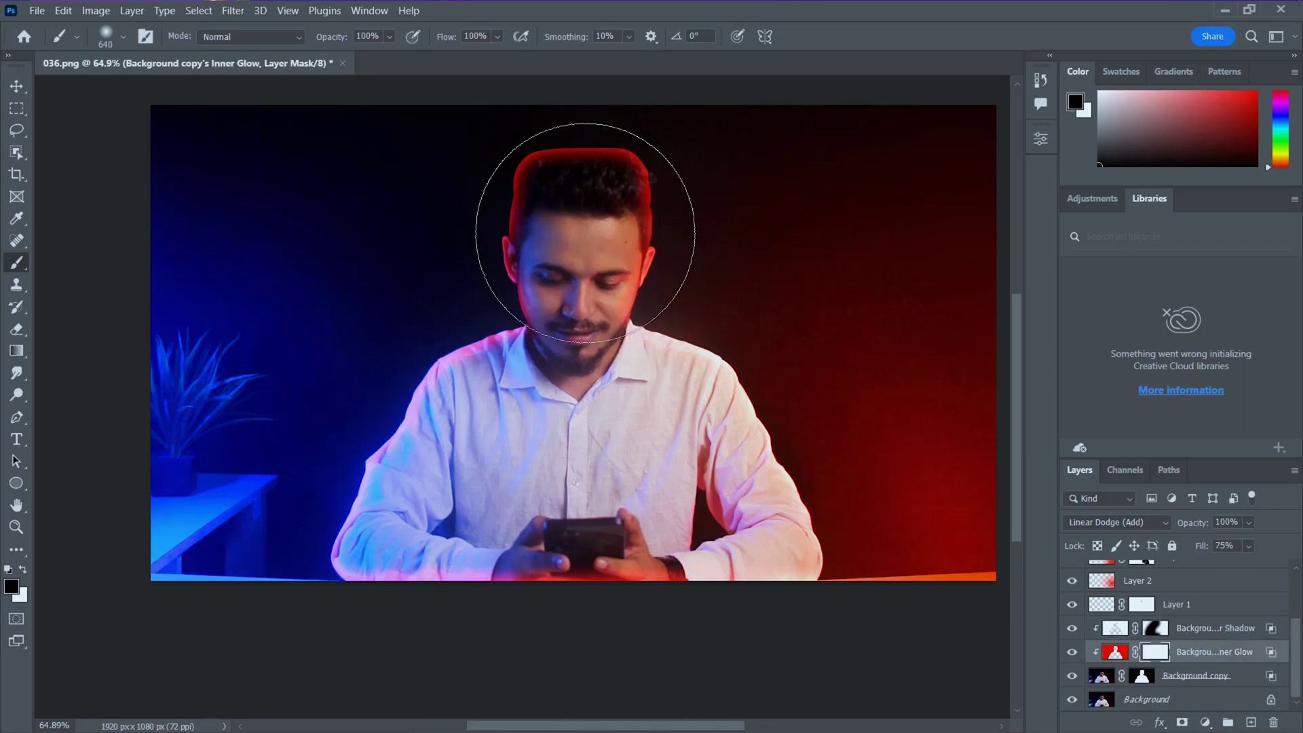
pyautogui.moveTo(558, 218)
pyautogui.mouseDown()
pyautogui.moveTo(428, 460)
pyautogui.moveTo(486, 625)
pyautogui.mouseUp()
pyautogui.scroll(4, 597, 274)
pyautogui.keyDown('alt'); pyautogui.rightClick(693, 279); pyautogui.keyUp('alt')
pyautogui.scroll(1, 848, 403)
pyautogui.scroll(2, 848, 403)
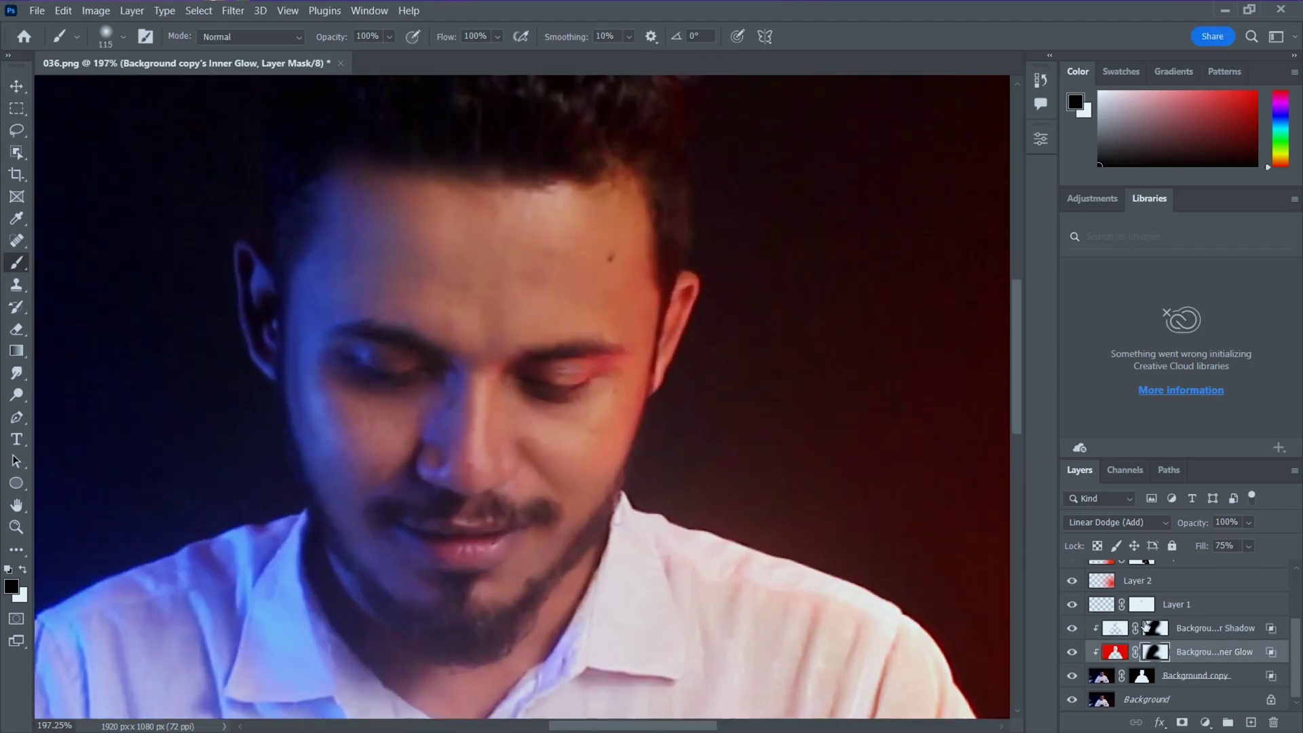
# Refine the Inner Shadow layer's mask around the red-lit ear, jaw and hair edge, restoring the rim light with small white brush strokes
pyautogui.hotkey('alt', ']')
pyautogui.moveTo(738, 279)
pyautogui.mouseDown()
pyautogui.moveTo(678, 280)
pyautogui.moveTo(724, 233)
pyautogui.mouseUp()
pyautogui.press('x')
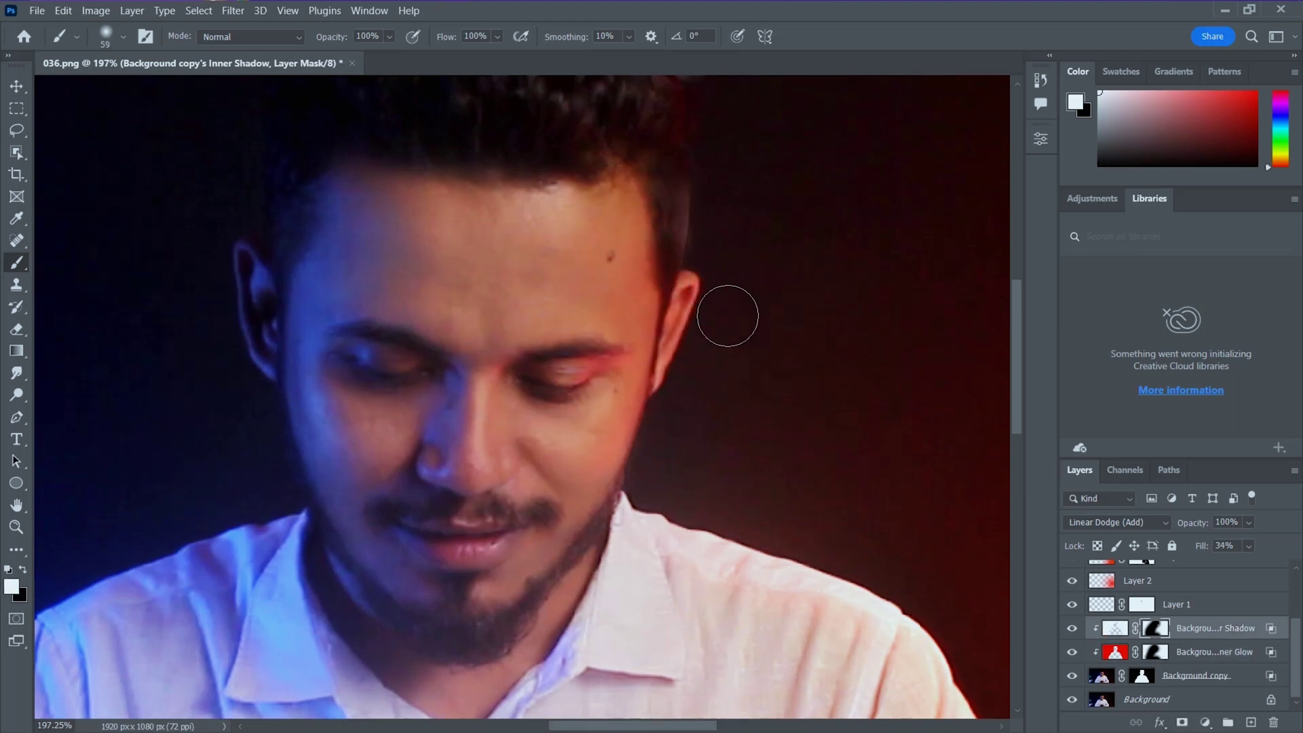
pyautogui.moveTo(663, 416)
pyautogui.mouseDown()
pyautogui.moveTo(653, 415)
pyautogui.moveTo(680, 261)
pyautogui.mouseUp()
pyautogui.scroll(2, 679, 254)
pyautogui.moveTo(662, 146)
pyautogui.mouseDown()
pyautogui.moveTo(710, 246)
pyautogui.moveTo(711, 307)
pyautogui.mouseUp()
pyautogui.scroll(-2, 712, 307)
pyautogui.press('x')
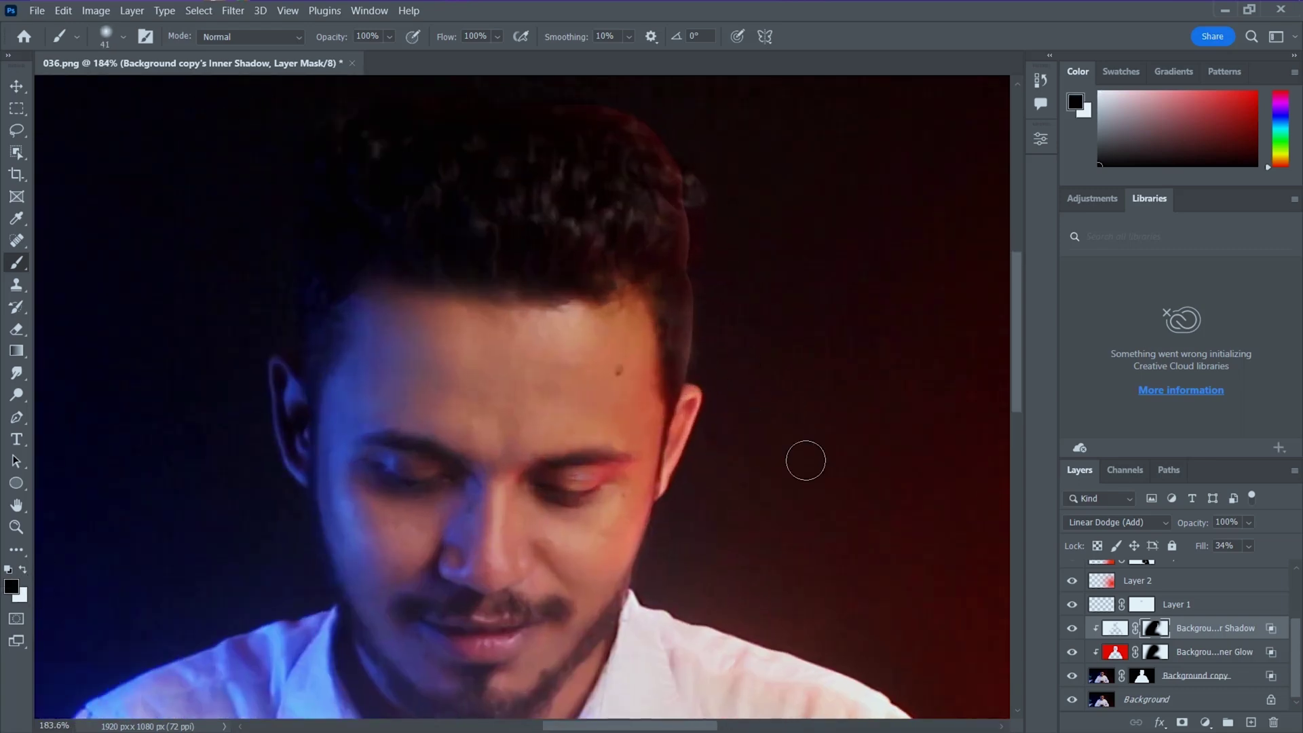
# Refine the Inner Glow layer's mask with small brush strokes to restore the red rim light along the red-lit cheek and jaw
pyautogui.hotkey('ctrl', '0')
pyautogui.moveTo(726, 491); pyautogui.dragTo(683, 492)
pyautogui.scroll(2, 684, 492)
pyautogui.press('x')
pyautogui.scroll(2, 794, 660)
pyautogui.moveTo(656, 360); pyautogui.dragTo(636, 360)
pyautogui.scroll(-3, 536, 428)
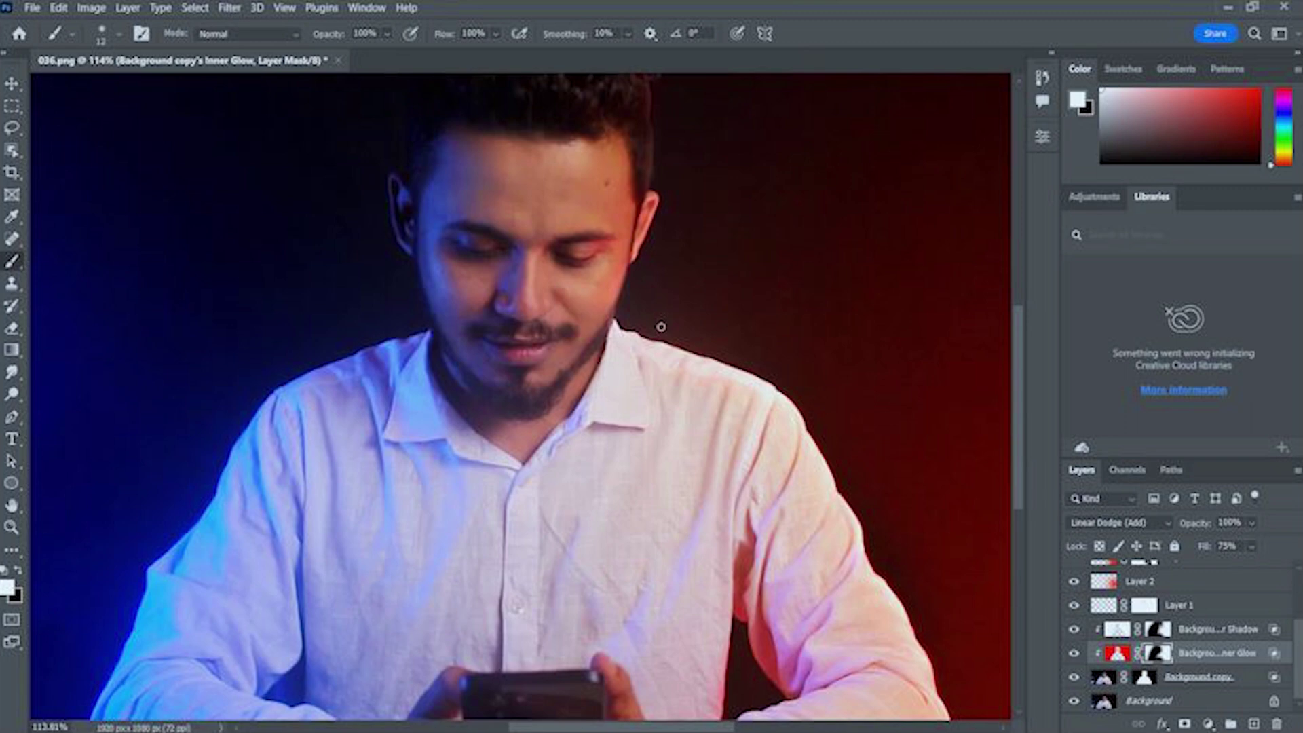
pyautogui.scroll(1, 661, 327)
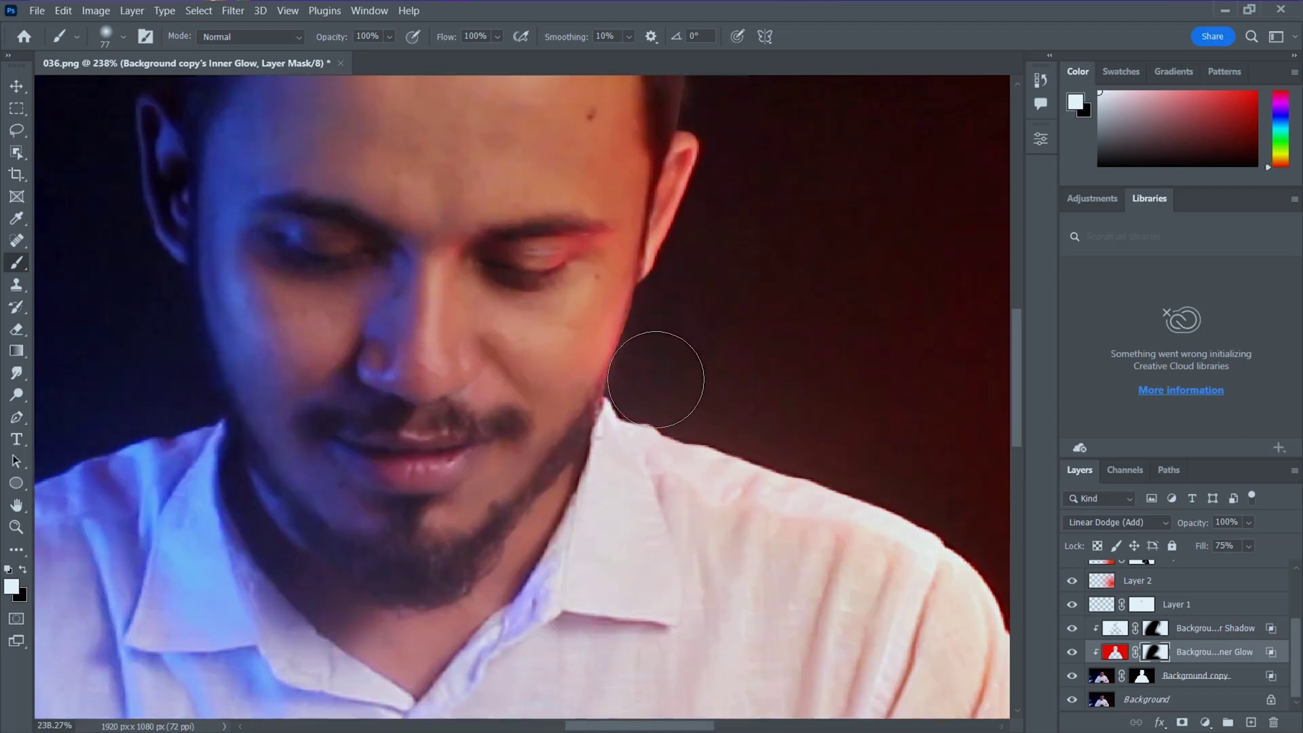
# Smudge the Background copy layer's mask along the red-lit hair edge with a size 81 brush at 50% strength
pyautogui.scroll(5, 679, 441)
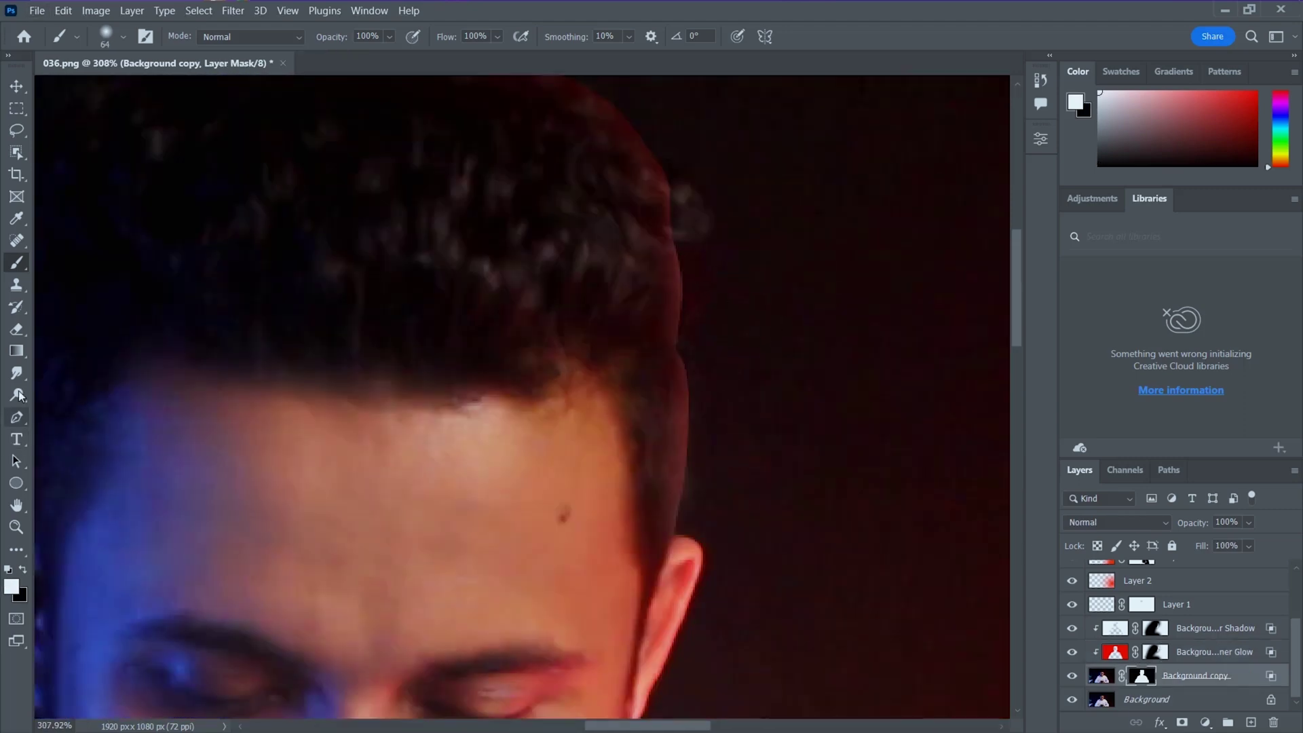
pyautogui.click(17, 372)
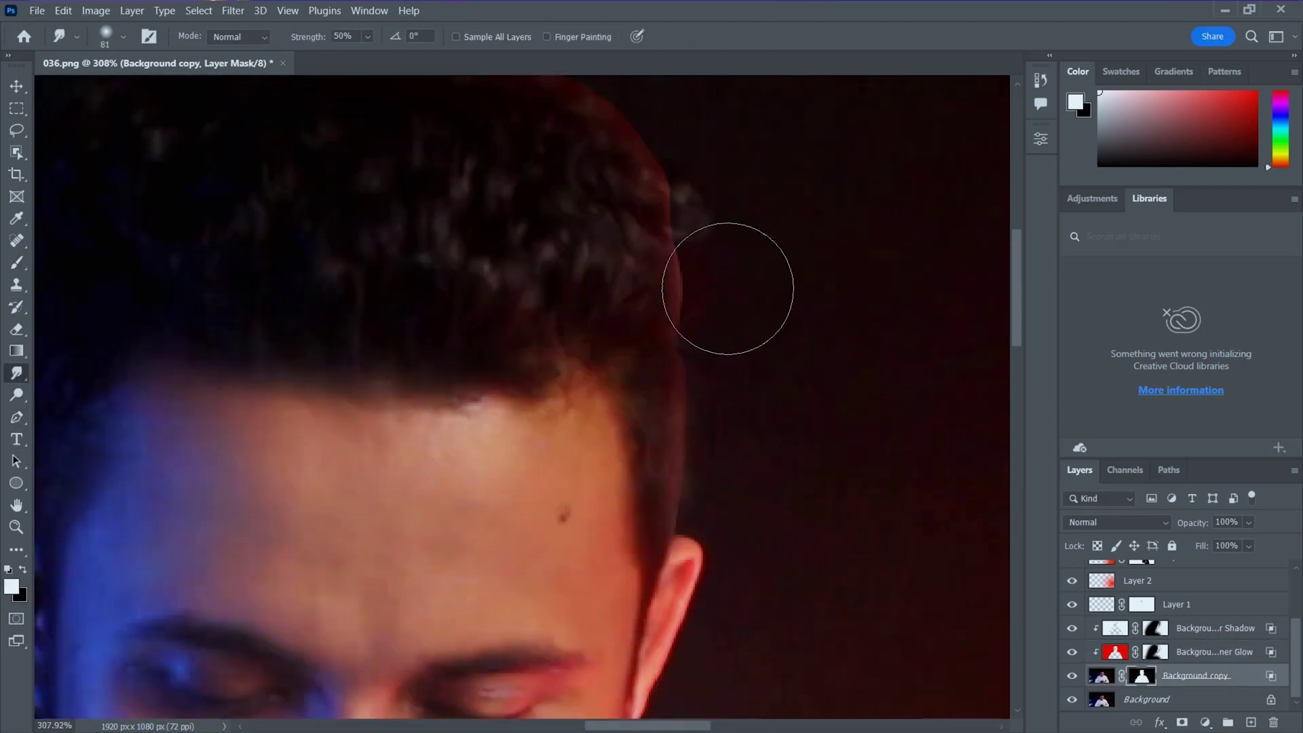
pyautogui.scroll(2, 685, 219)
pyautogui.scroll(-7, 751, 524)
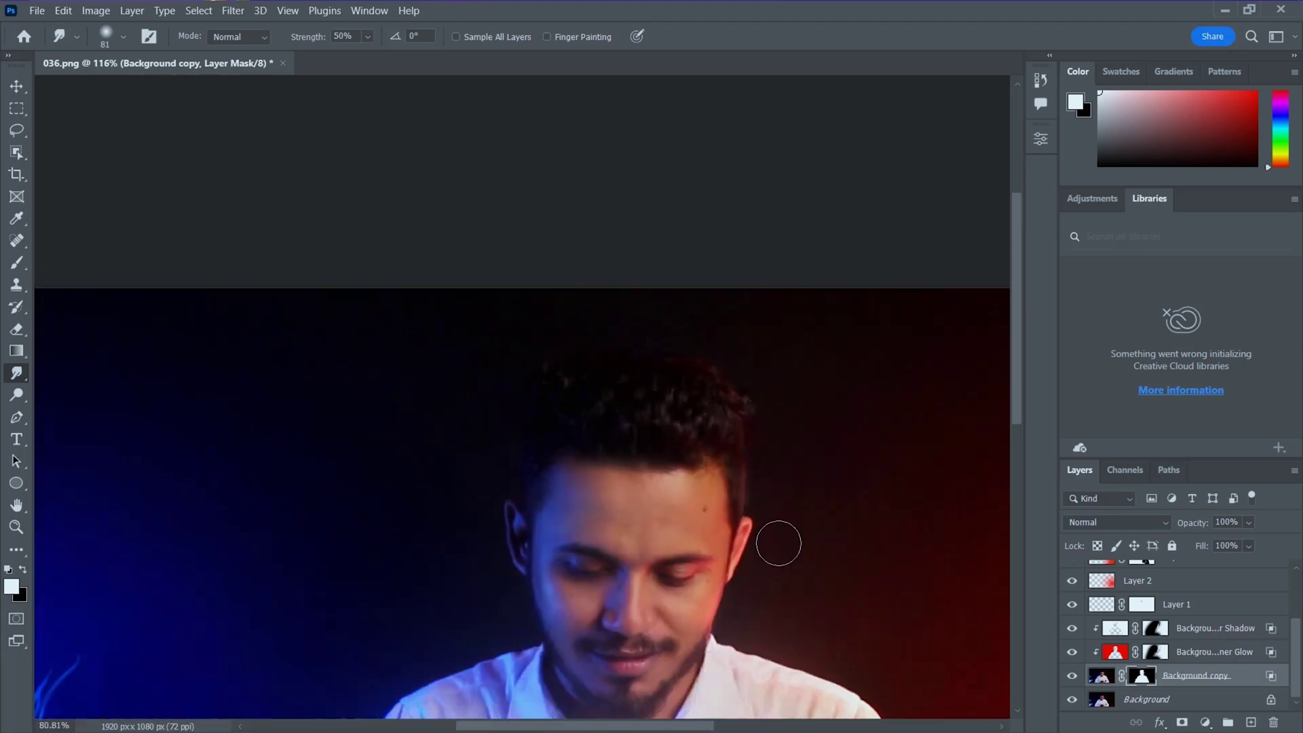
pyautogui.click(17, 86)
pyautogui.scroll(-3, 559, 496)
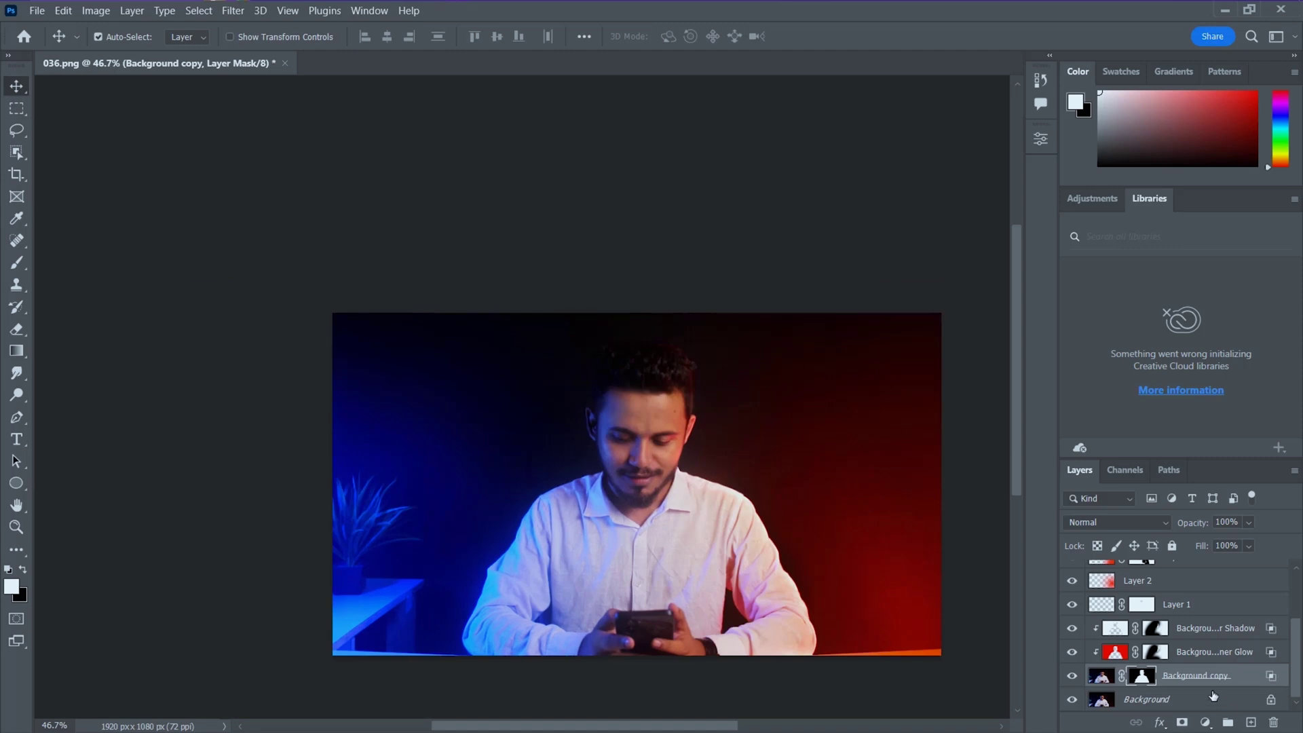
# Apply an Inner Shadow to the Background copy layer with white Linear Dodge (Add) blending, 34% opacity and 38 px size
pyautogui.hotkey('ctrl', '2')
pyautogui.doubleClick(1257, 685)
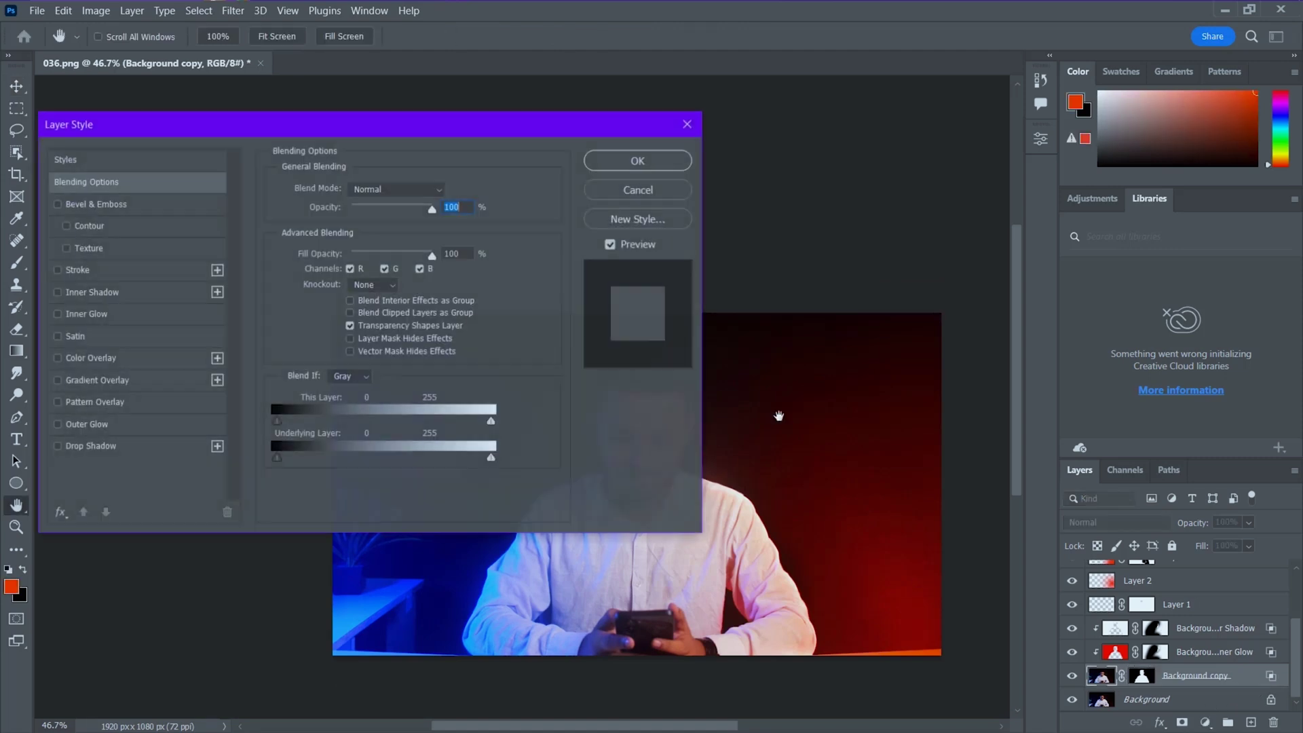
pyautogui.moveTo(213, 137); pyautogui.dragTo(790, 154)
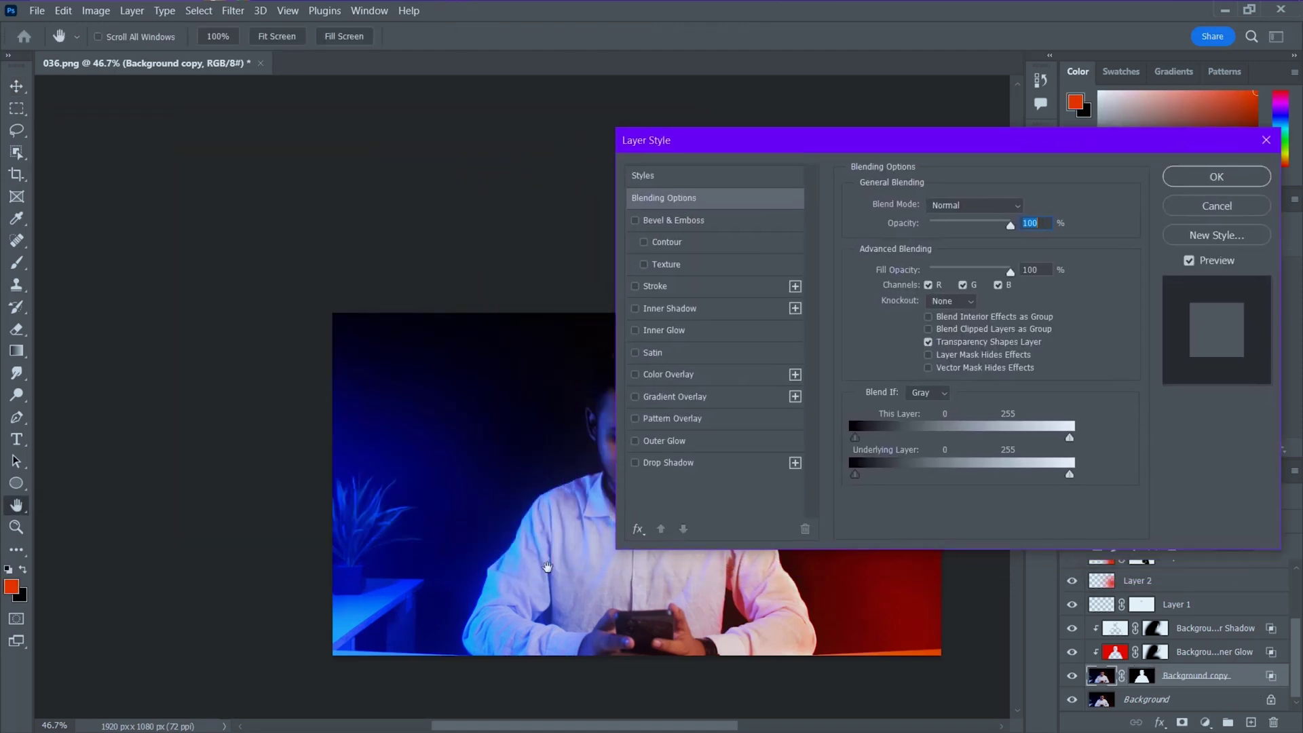
pyautogui.hotkey('ctrl', 'space')
pyautogui.keyDown('ctrl'); pyautogui.click(585, 614); pyautogui.keyUp('ctrl')
pyautogui.moveTo(585, 613); pyautogui.dragTo(511, 484)
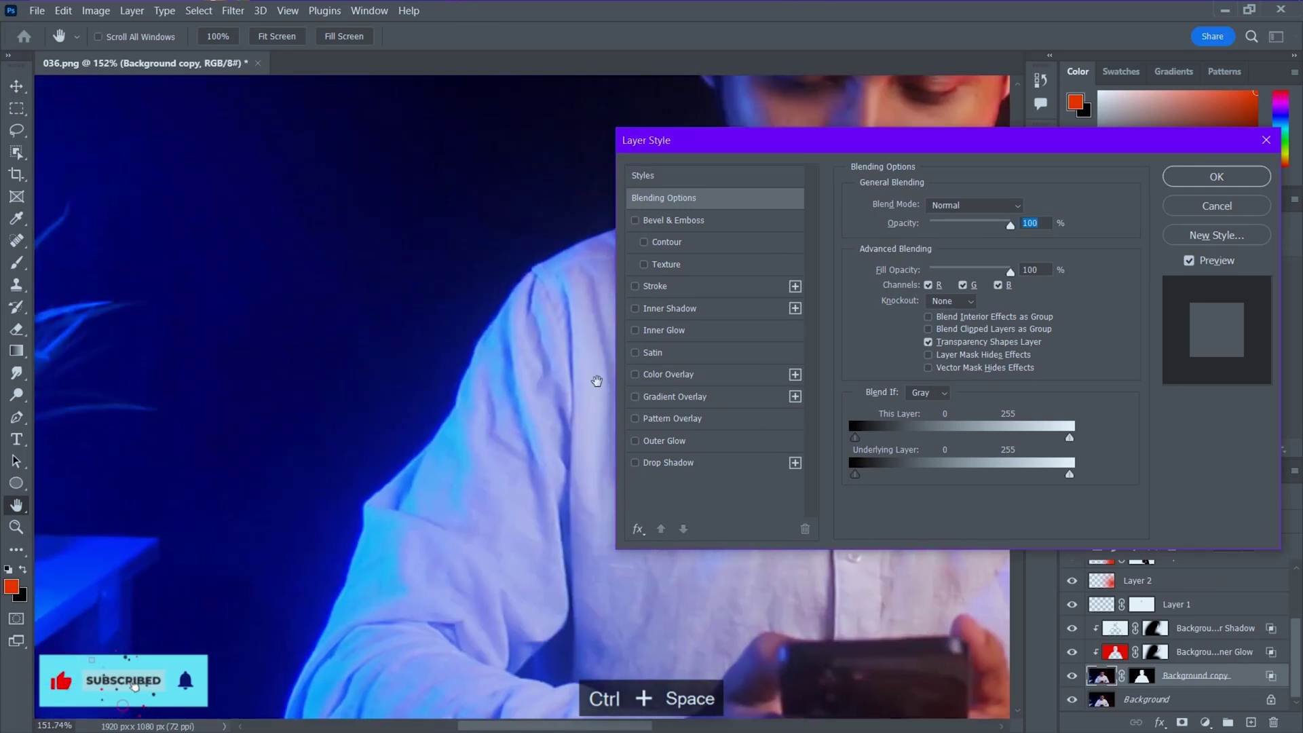
pyautogui.click(642, 310)
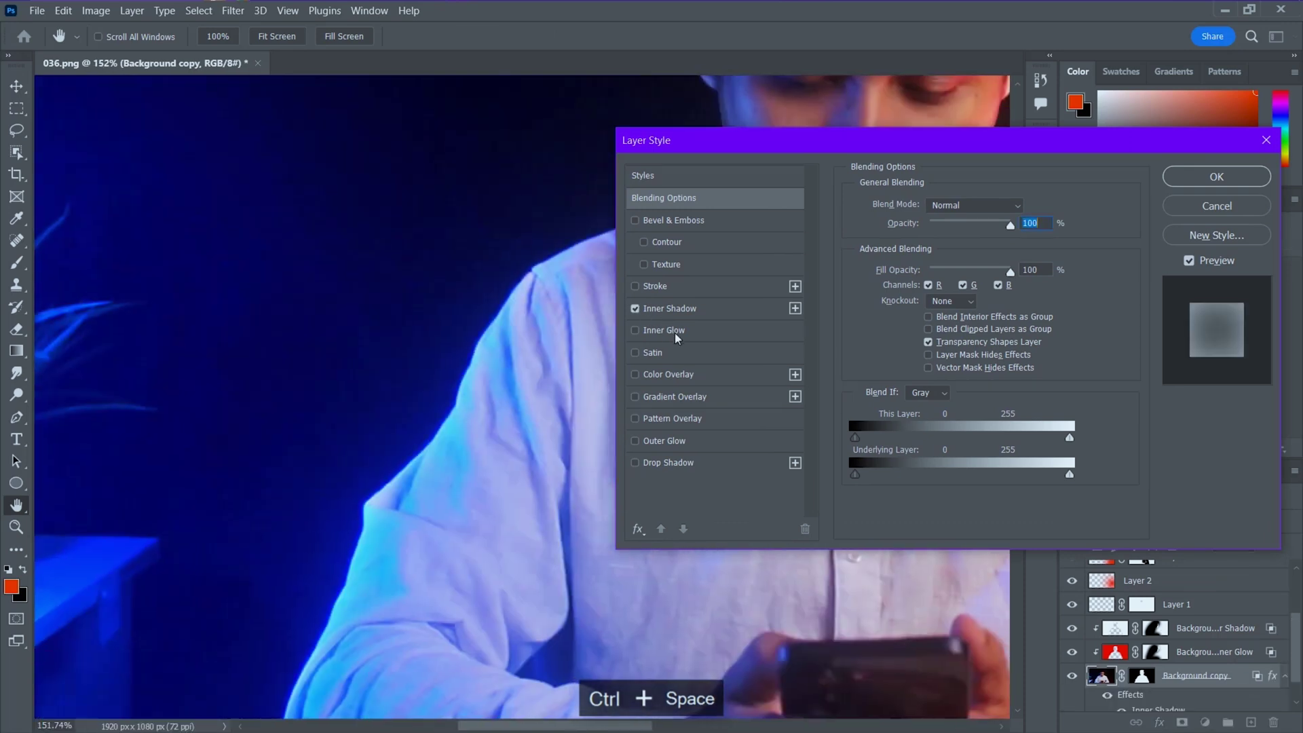
pyautogui.click(716, 309)
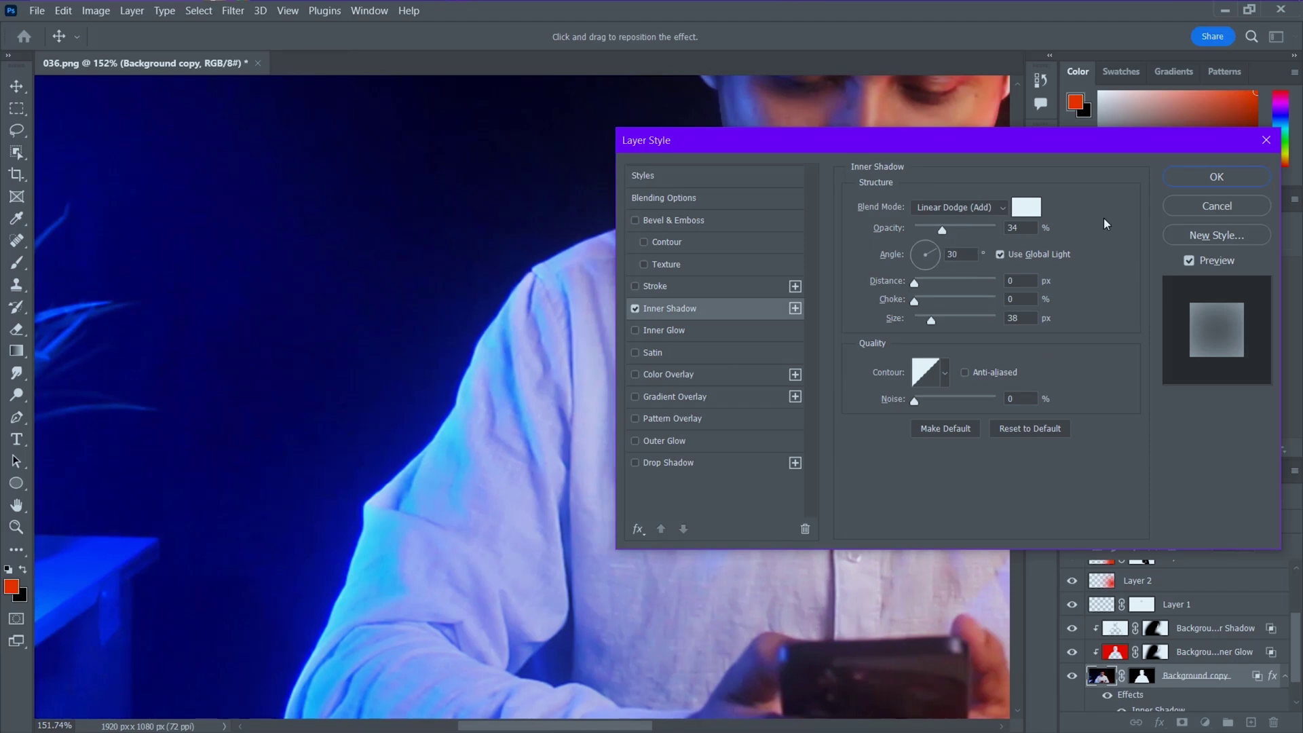
pyautogui.click(1216, 176)
# Convert the Background copy layer's new Inner Shadow effect into its own layer and give that layer a mask
pyautogui.scroll(-3, 488, 486)
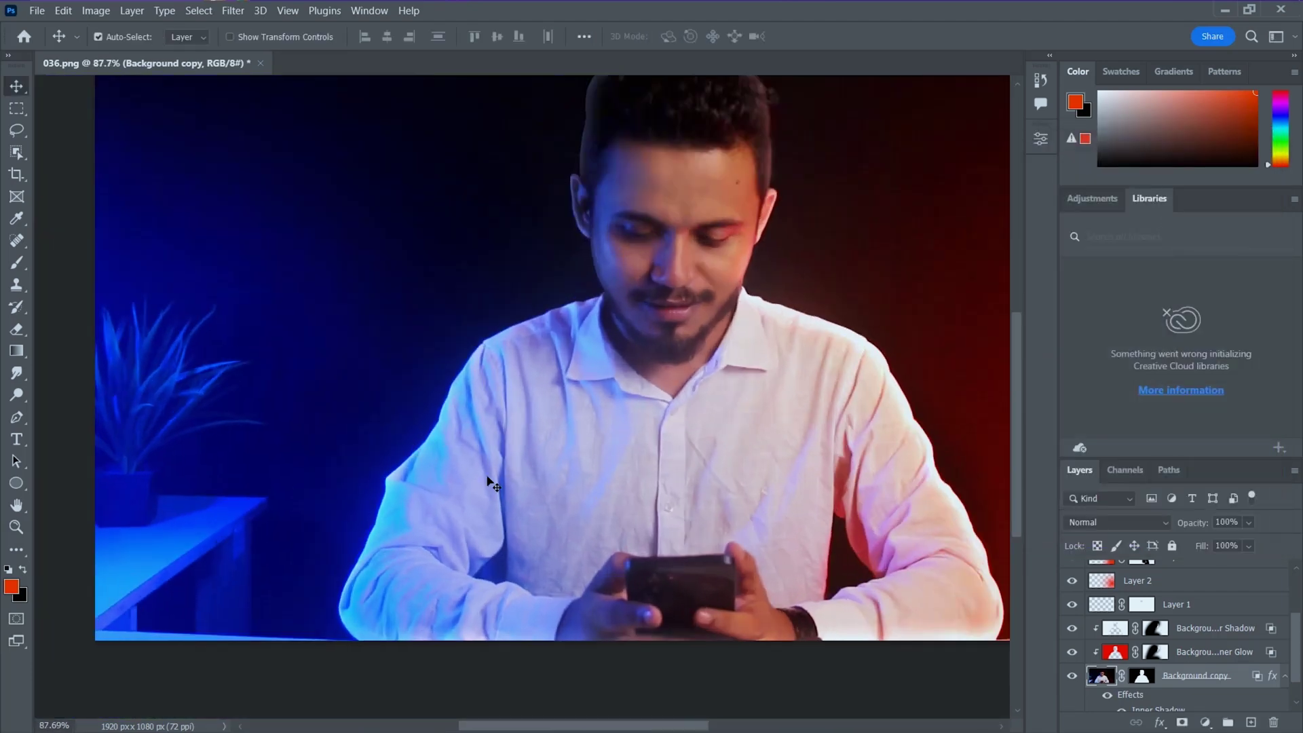
pyautogui.scroll(-1, 1212, 695)
pyautogui.rightClick(1164, 667)
pyautogui.click(1129, 669)
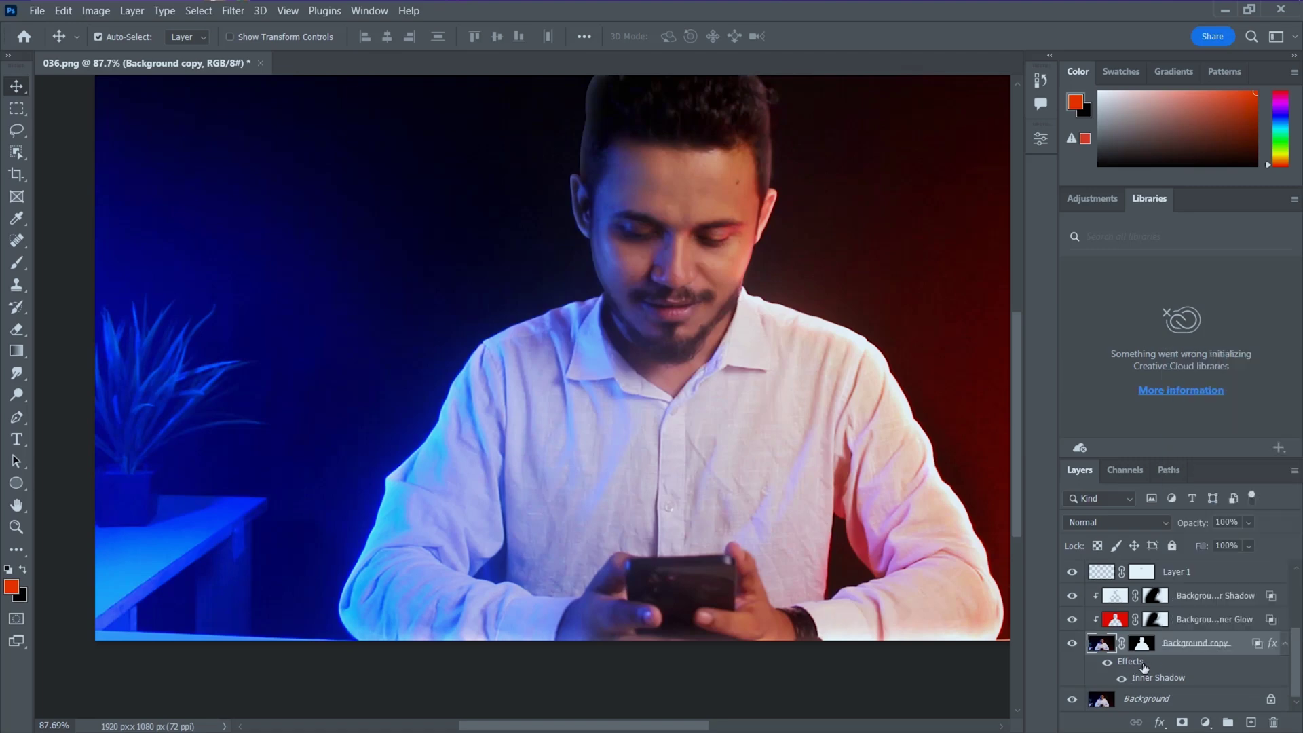
pyautogui.rightClick(1144, 668)
pyautogui.click(1181, 620)
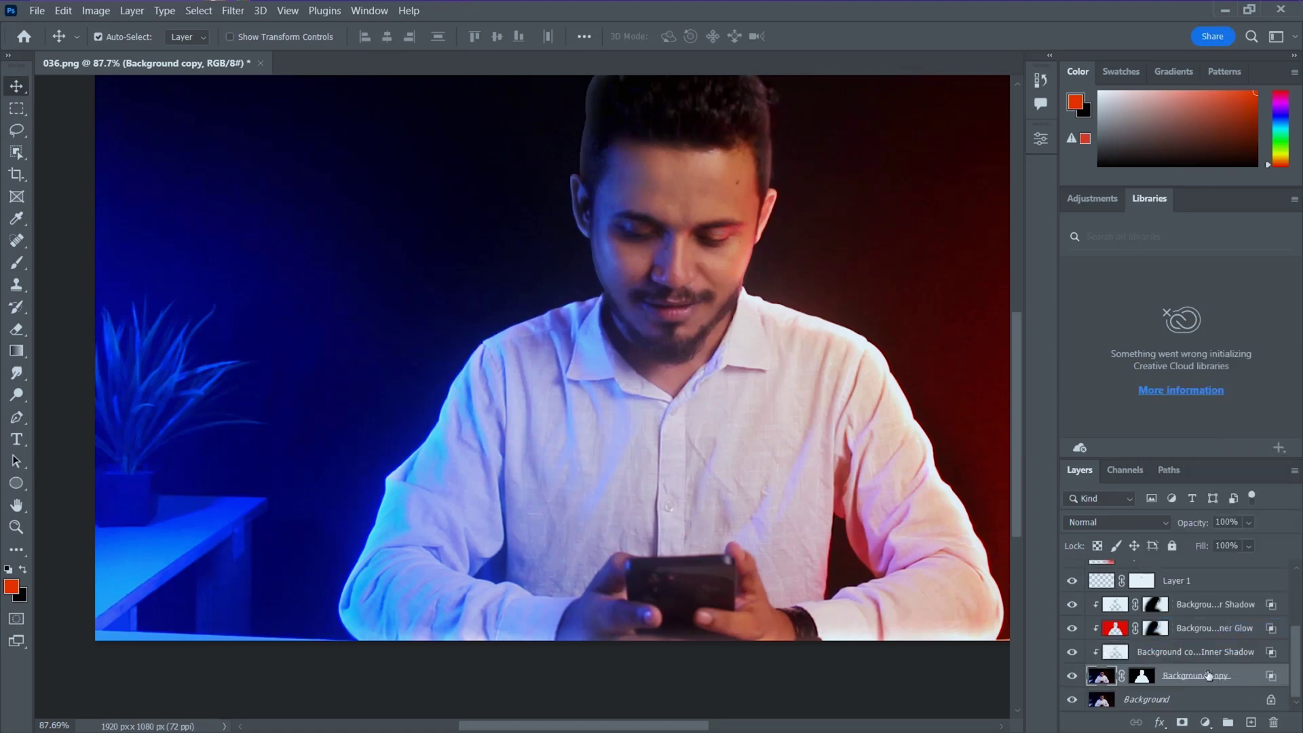
pyautogui.click(1169, 653)
pyautogui.click(1183, 724)
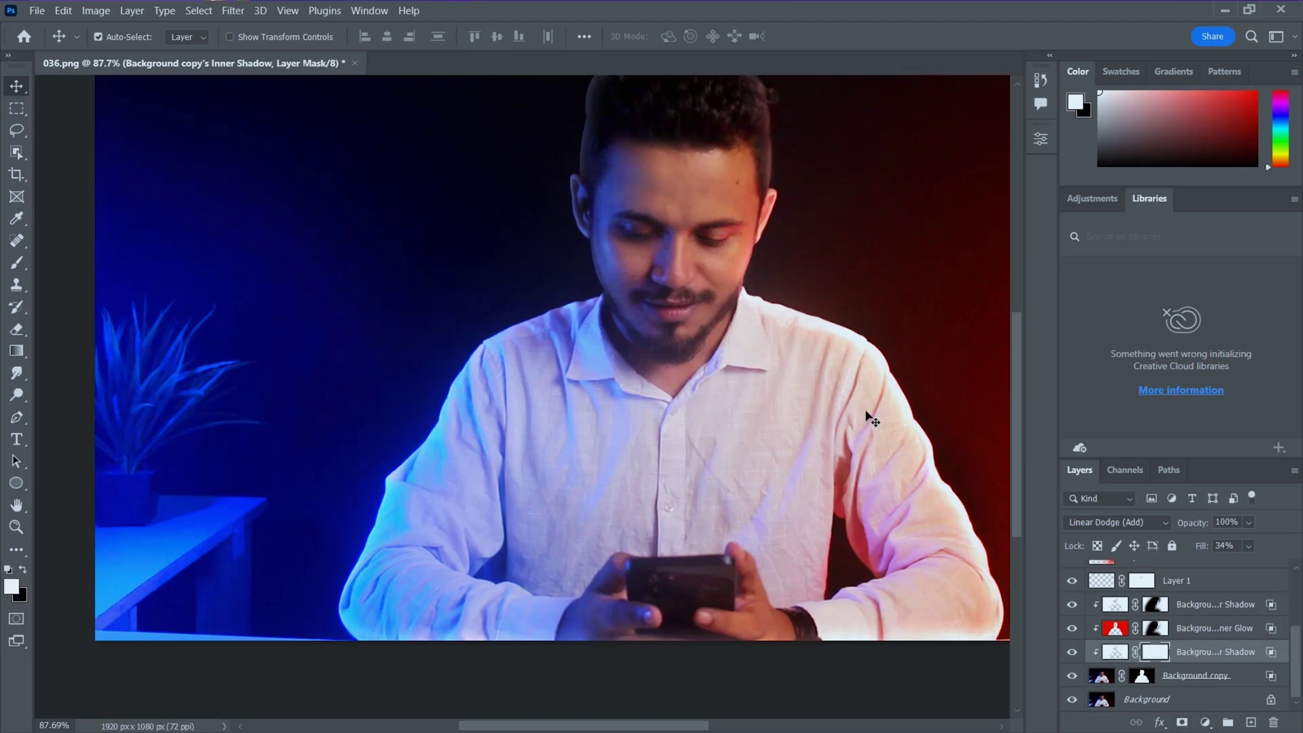
# Paint black on the new Inner Shadow layer's mask over the man's head, torso and hands with a size 283 brush
pyautogui.scroll(-4, 777, 356)
pyautogui.click(16, 263)
pyautogui.click(22, 572)
pyautogui.keyDown('alt'); pyautogui.rightClick(757, 329); pyautogui.keyUp('alt')
pyautogui.moveTo(787, 326)
pyautogui.mouseDown()
pyautogui.moveTo(918, 518)
pyautogui.moveTo(801, 536)
pyautogui.mouseUp()
pyautogui.moveTo(689, 190); pyautogui.dragTo(782, 277)
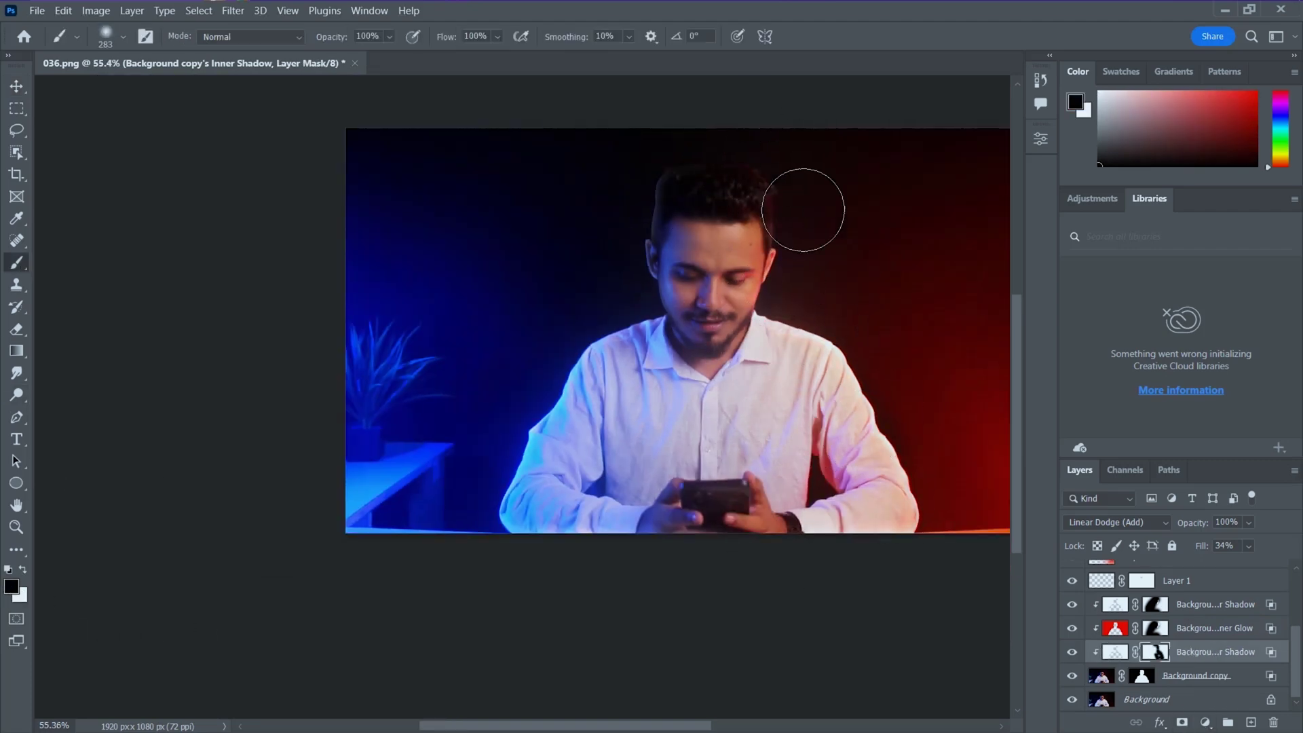
pyautogui.scroll(2, 611, 502)
pyautogui.moveTo(717, 494); pyautogui.dragTo(620, 521)
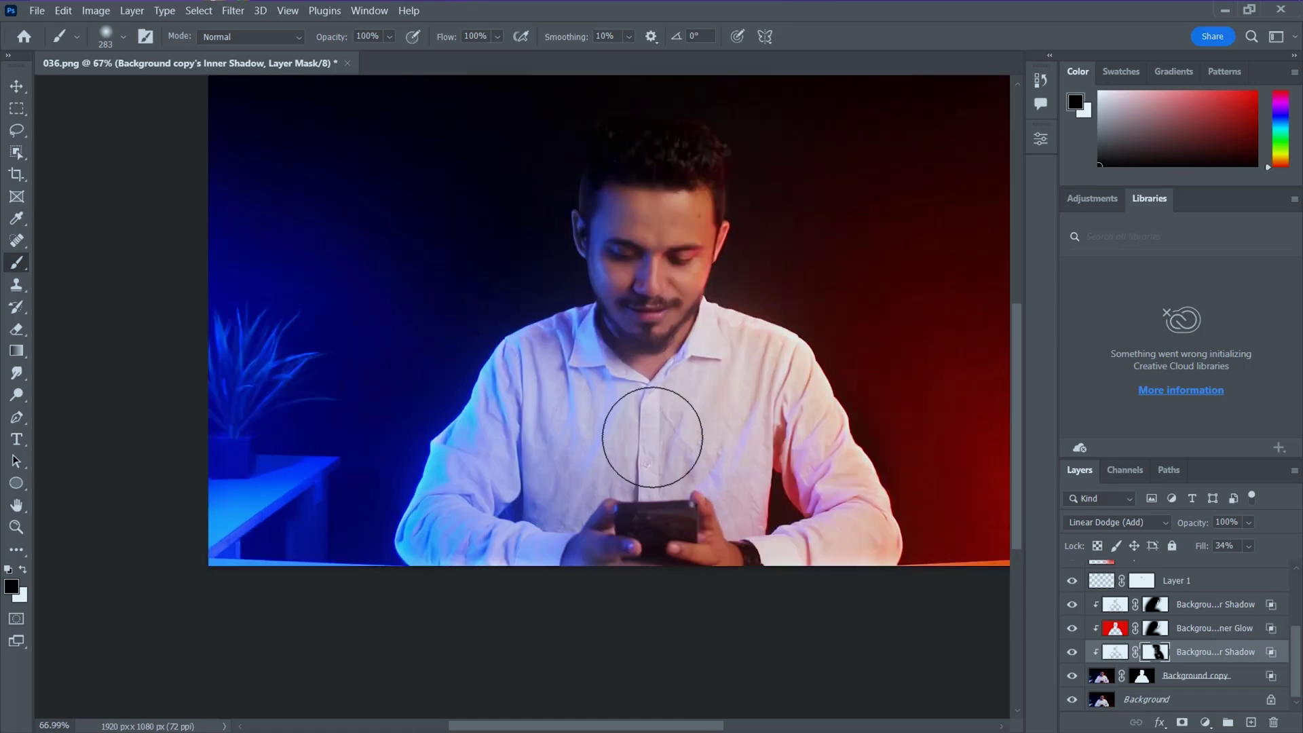
pyautogui.scroll(-3, 624, 414)
pyautogui.press('v')
pyautogui.scroll(6, 691, 264)
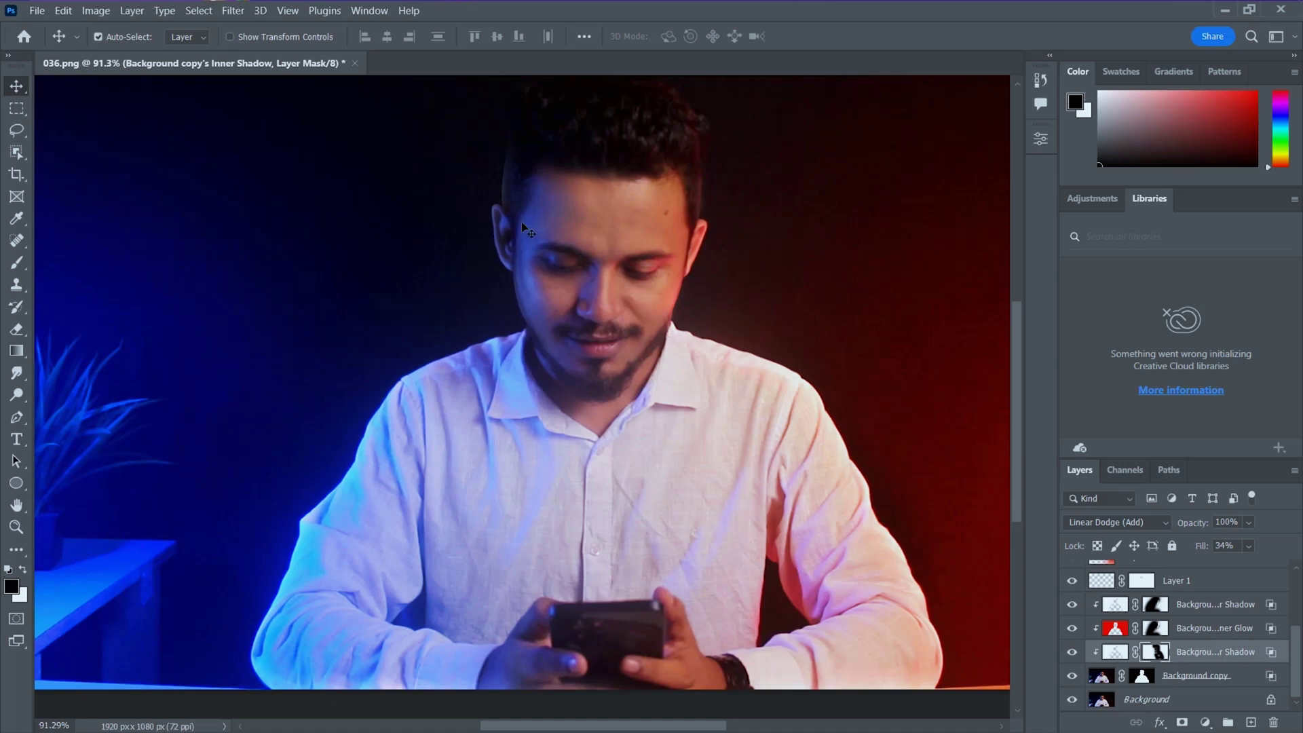
# Add a Solid Color fill layer in blue 0084ff above the uppermost Inner Shadow layer and clip it to the man
pyautogui.scroll(1, 1201, 679)
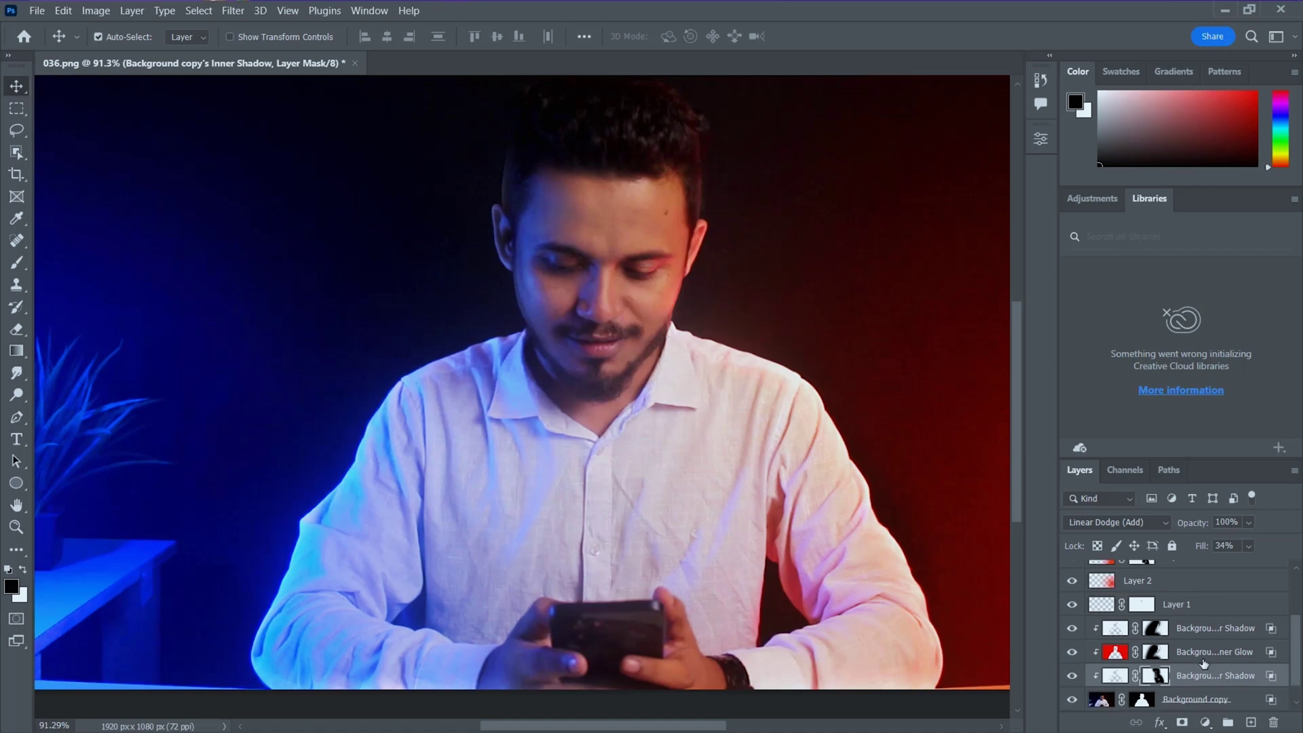
pyautogui.click(1217, 630)
pyautogui.click(1207, 721)
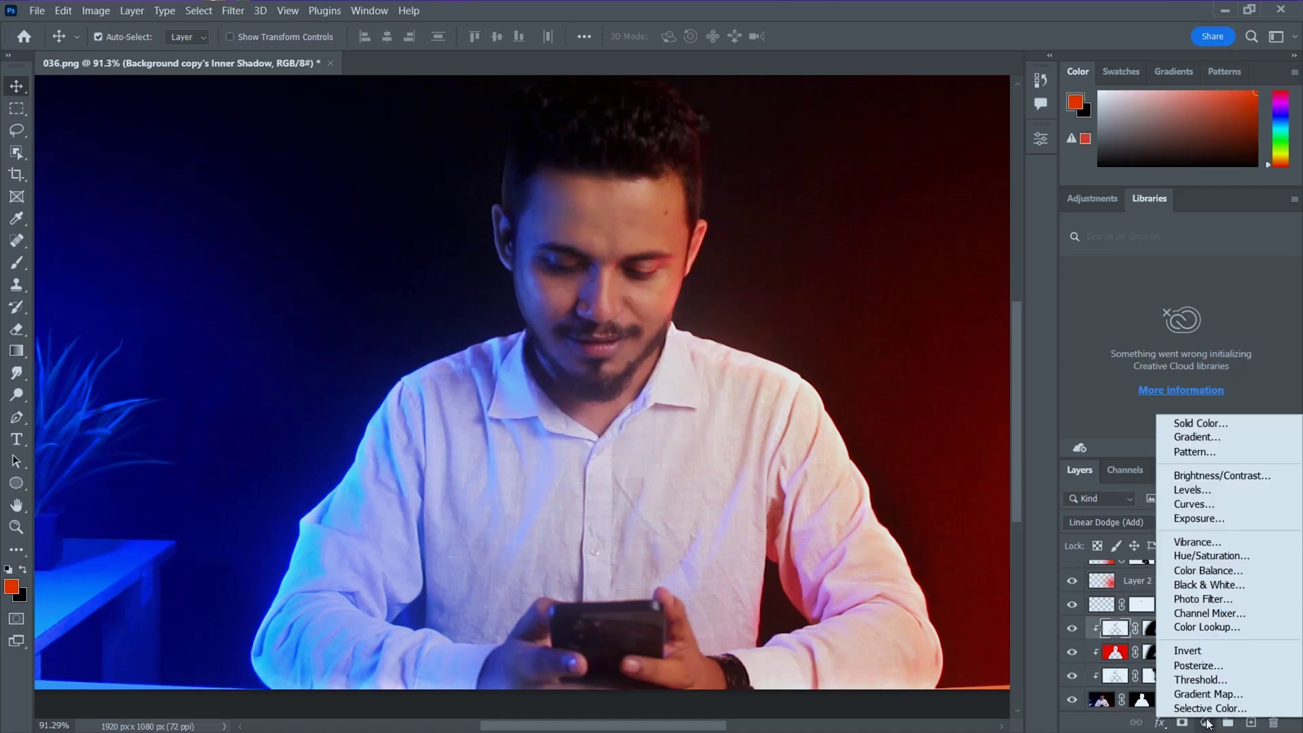
pyautogui.click(1185, 422)
pyautogui.click(657, 246)
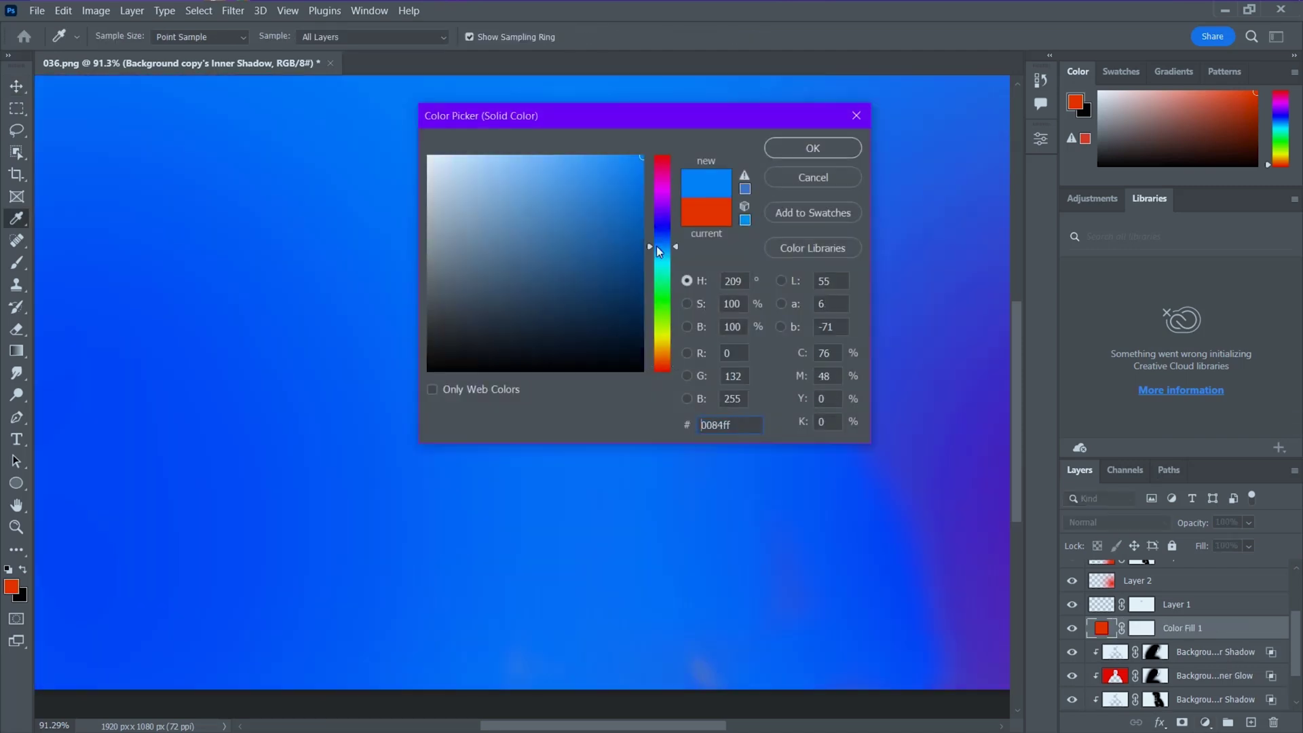
pyautogui.click(816, 154)
pyautogui.keyDown('alt'); pyautogui.click(1180, 633); pyautogui.keyUp('alt')
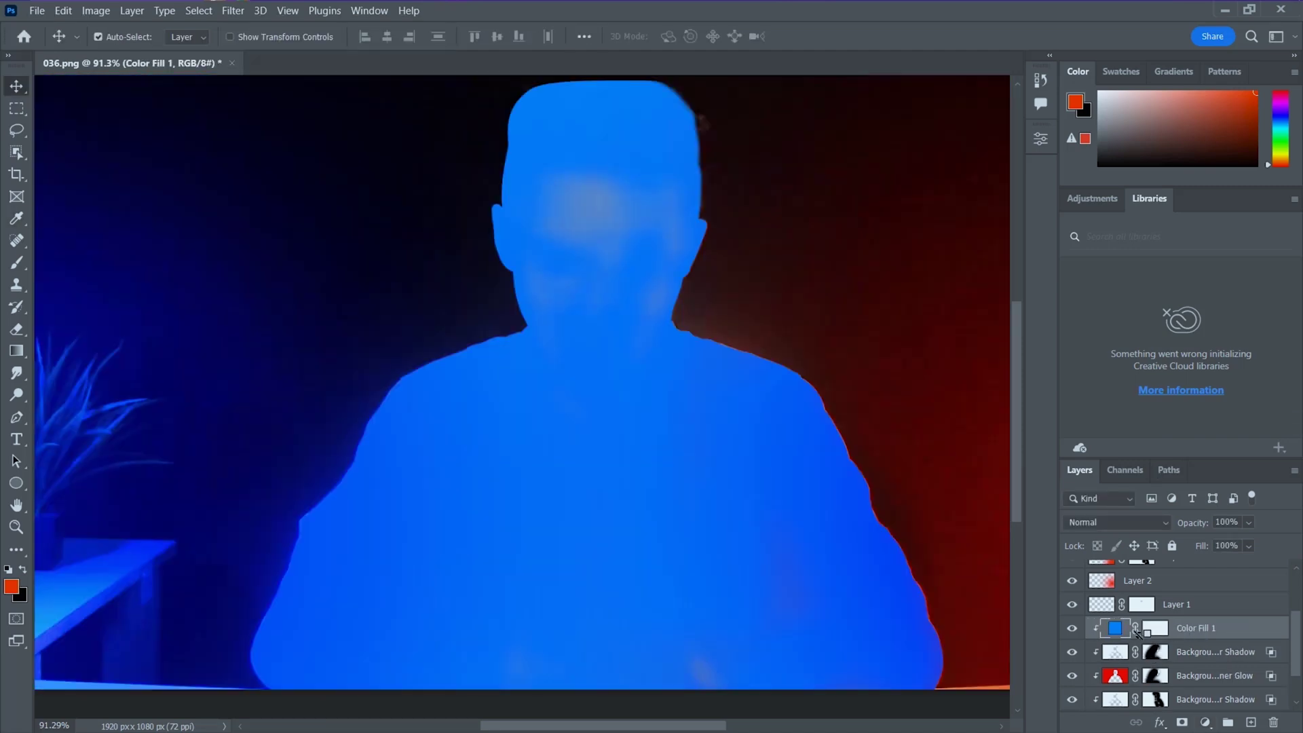
# Set the blue Color Fill 1 layer's blending to Linear Dodge (Add) and invert its mask to black
pyautogui.click(1134, 527)
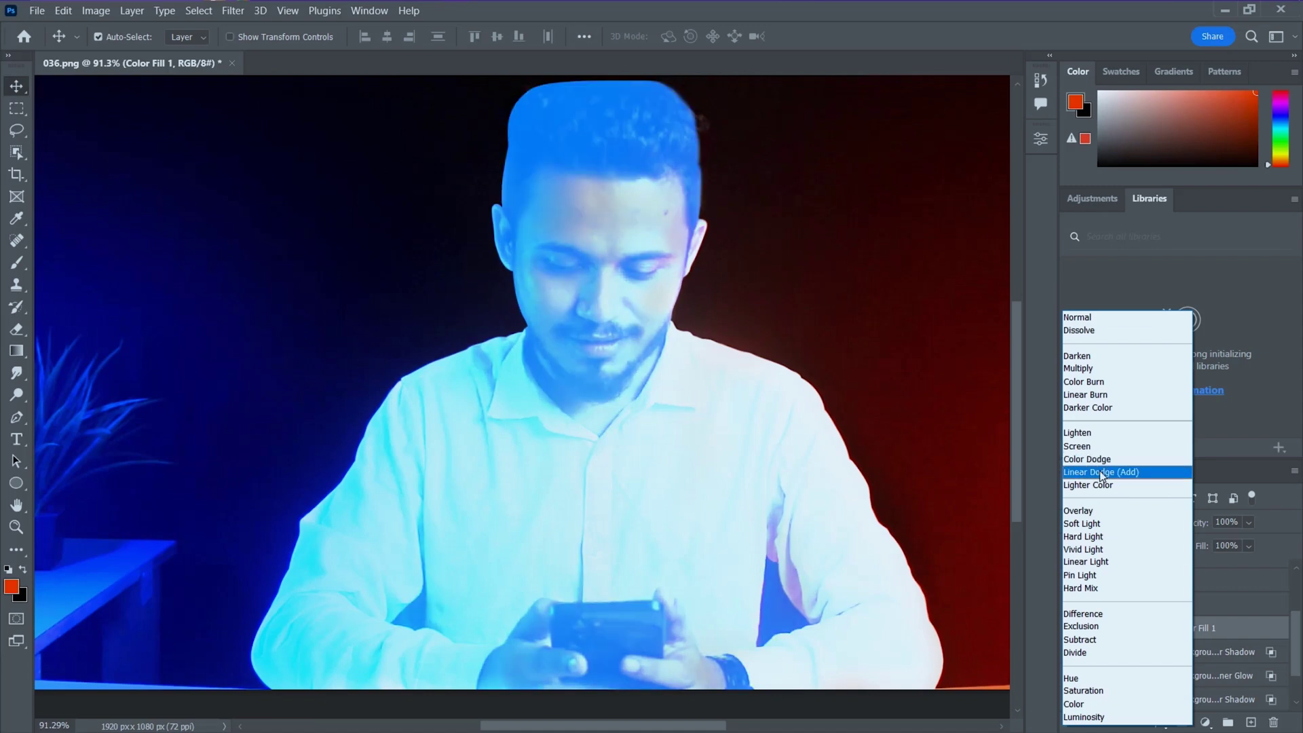
pyautogui.click(1100, 470)
pyautogui.click(1151, 634)
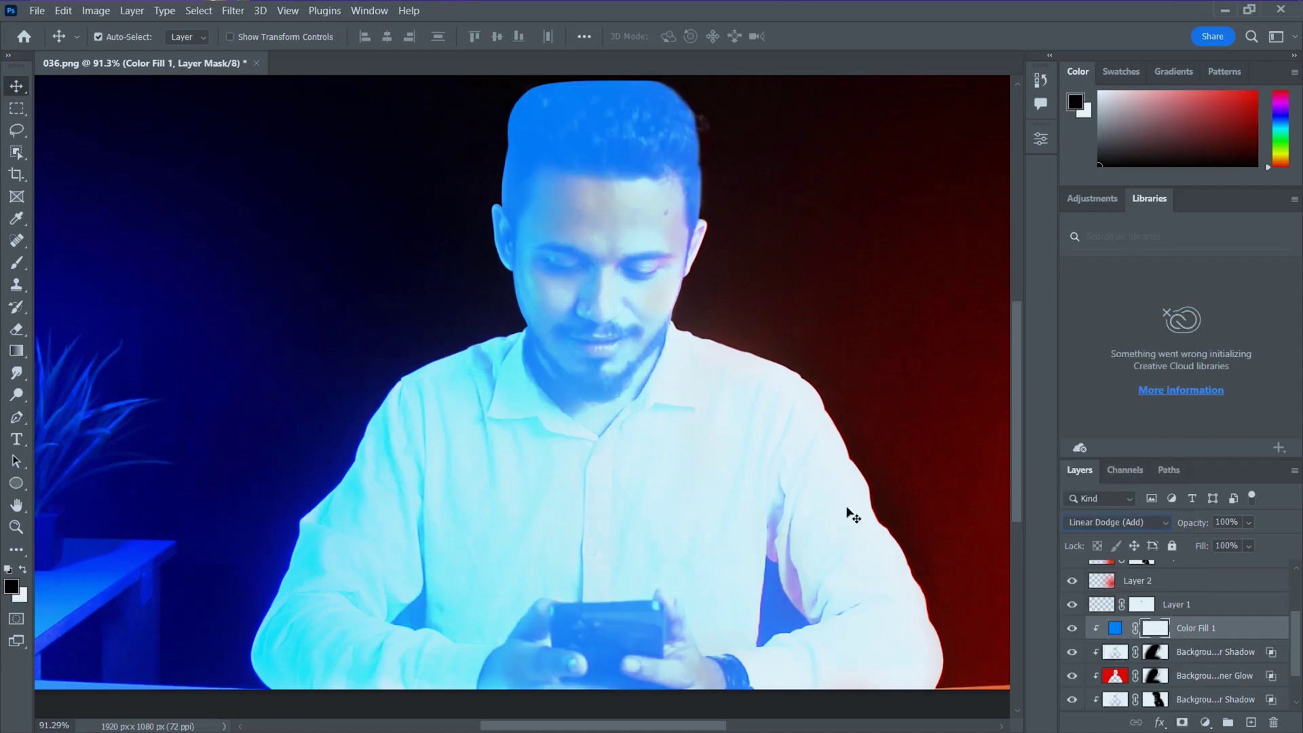
pyautogui.click(95, 10)
pyautogui.moveTo(125, 50)
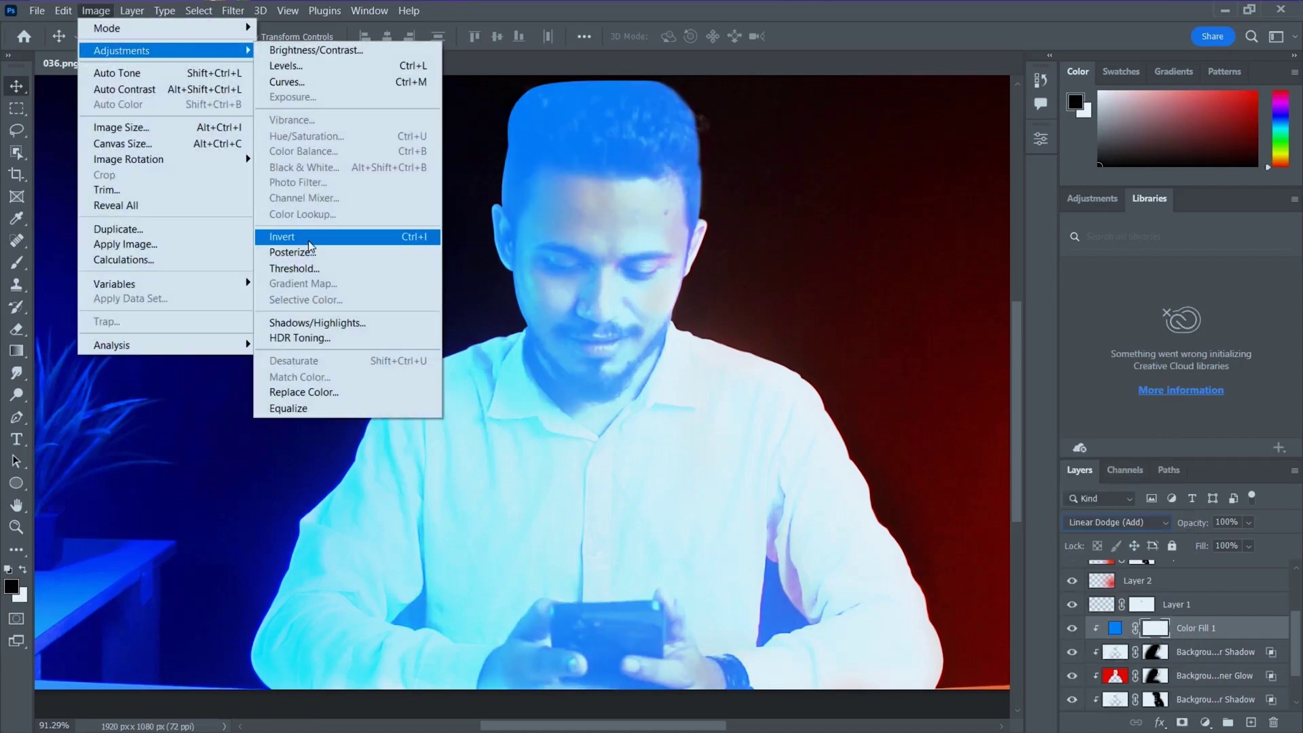
pyautogui.click(416, 238)
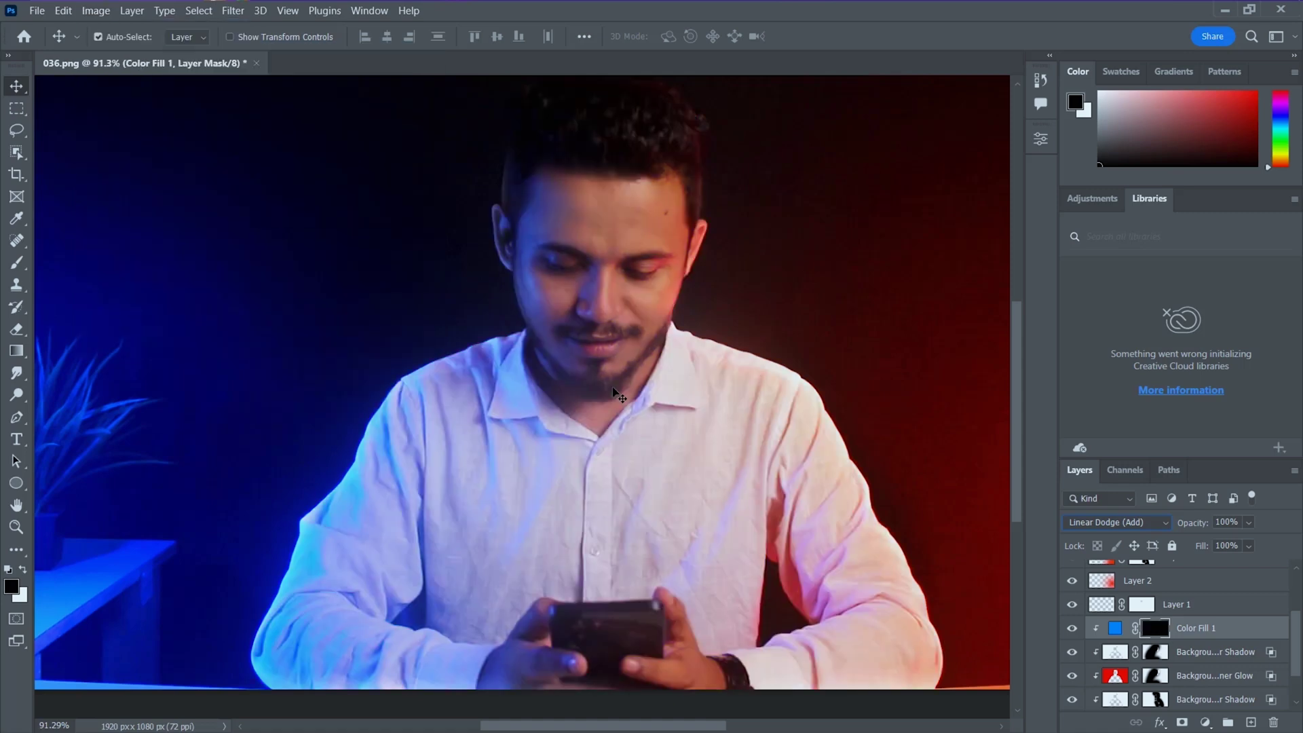
# Paint white with a soft brush on Color Fill 1's mask along the blue-lit edge of the man's hair, ear, face and neck
pyautogui.click(18, 263)
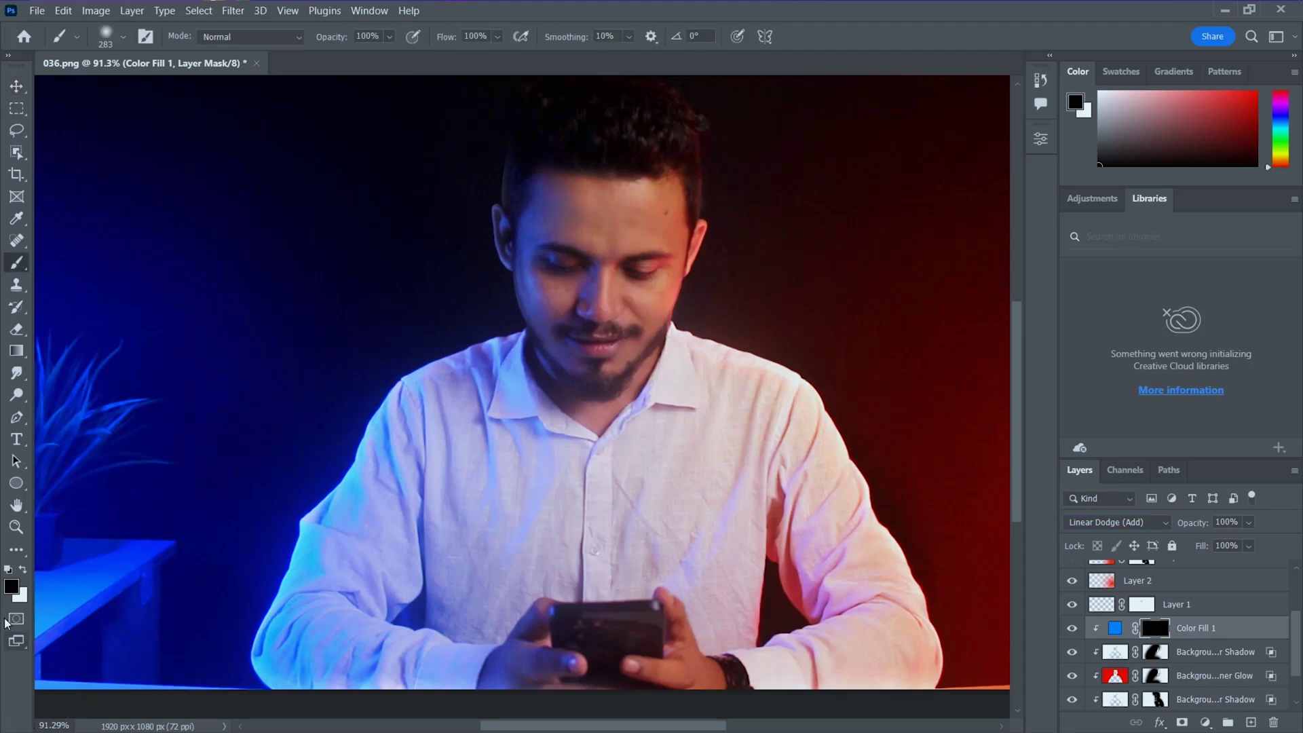
pyautogui.click(22, 570)
pyautogui.moveTo(456, 234)
pyautogui.mouseDown()
pyautogui.moveTo(453, 290)
pyautogui.moveTo(394, 228)
pyautogui.mouseUp()
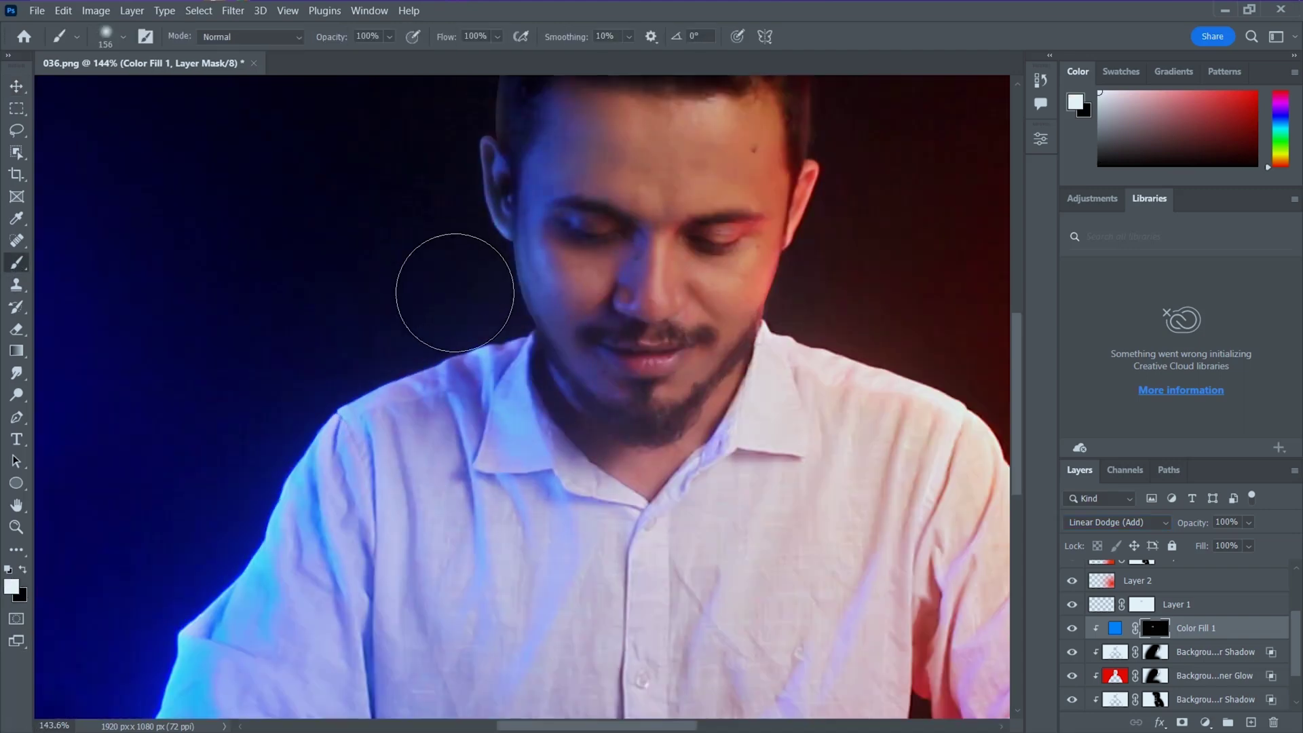
pyautogui.scroll(2, 441, 164)
pyautogui.scroll(-2, 394, 228)
pyautogui.moveTo(394, 407)
pyautogui.mouseDown()
pyautogui.moveTo(339, 469)
pyautogui.moveTo(380, 380)
pyautogui.moveTo(400, 445)
pyautogui.mouseUp()
pyautogui.scroll(-4, 398, 326)
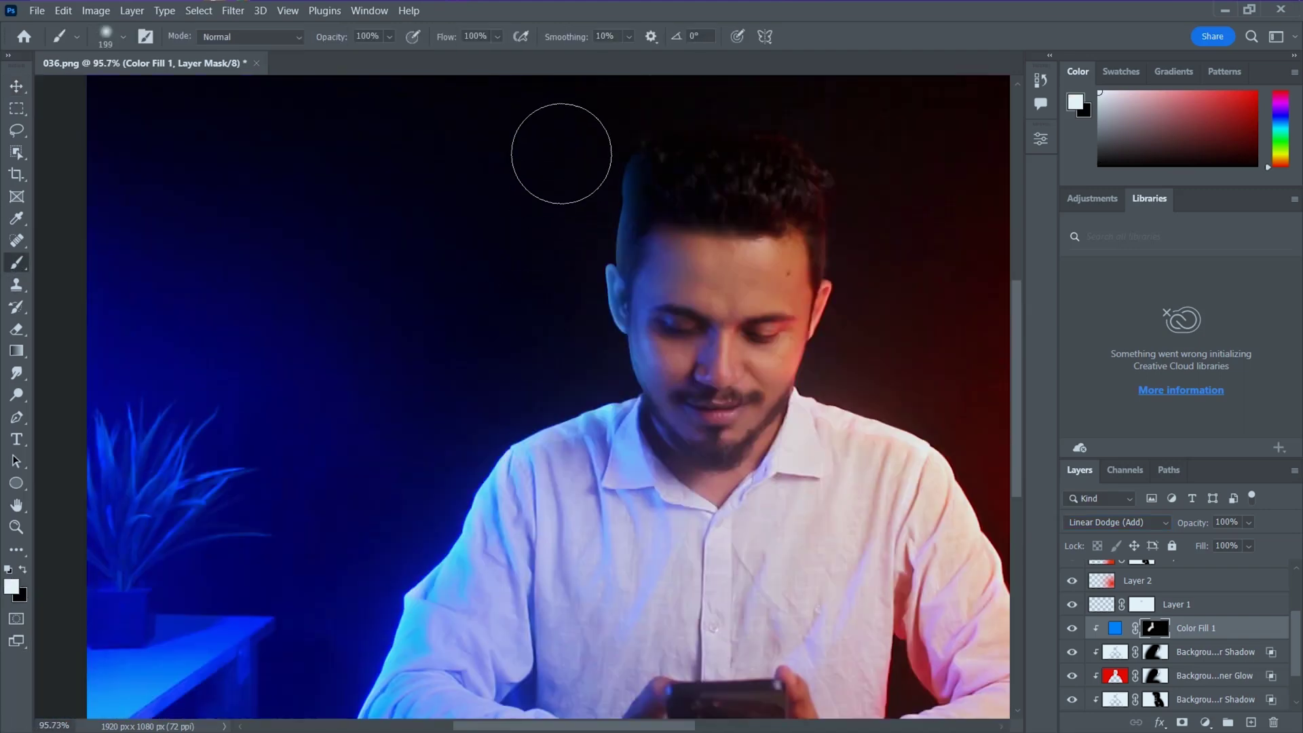
pyautogui.scroll(4, 562, 157)
pyautogui.moveTo(473, 305); pyautogui.dragTo(464, 369)
pyautogui.scroll(4, 753, 323)
# Smudge the Background copy layer's mask along the blue-lit edge of the man's hair at 50% strength
pyautogui.rightClick(17, 376)
pyautogui.click(93, 405)
pyautogui.scroll(-2, 1155, 667)
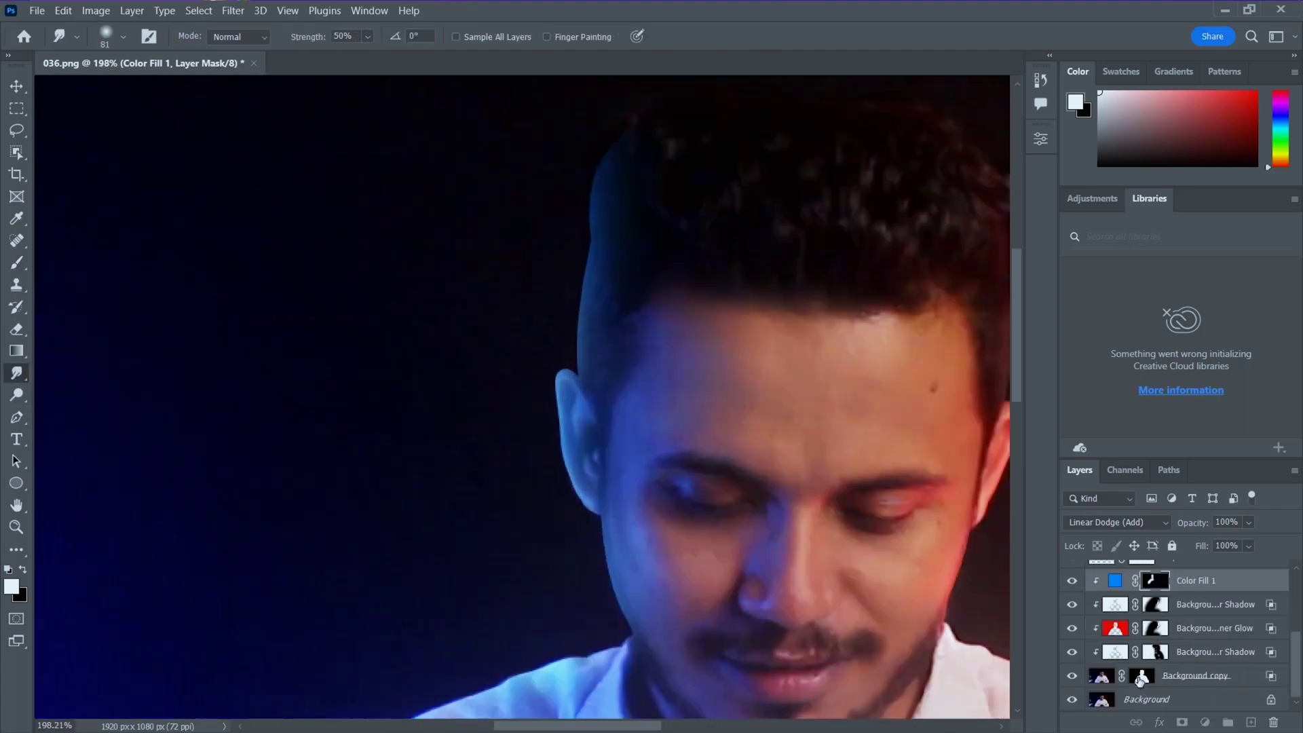
pyautogui.click(1146, 675)
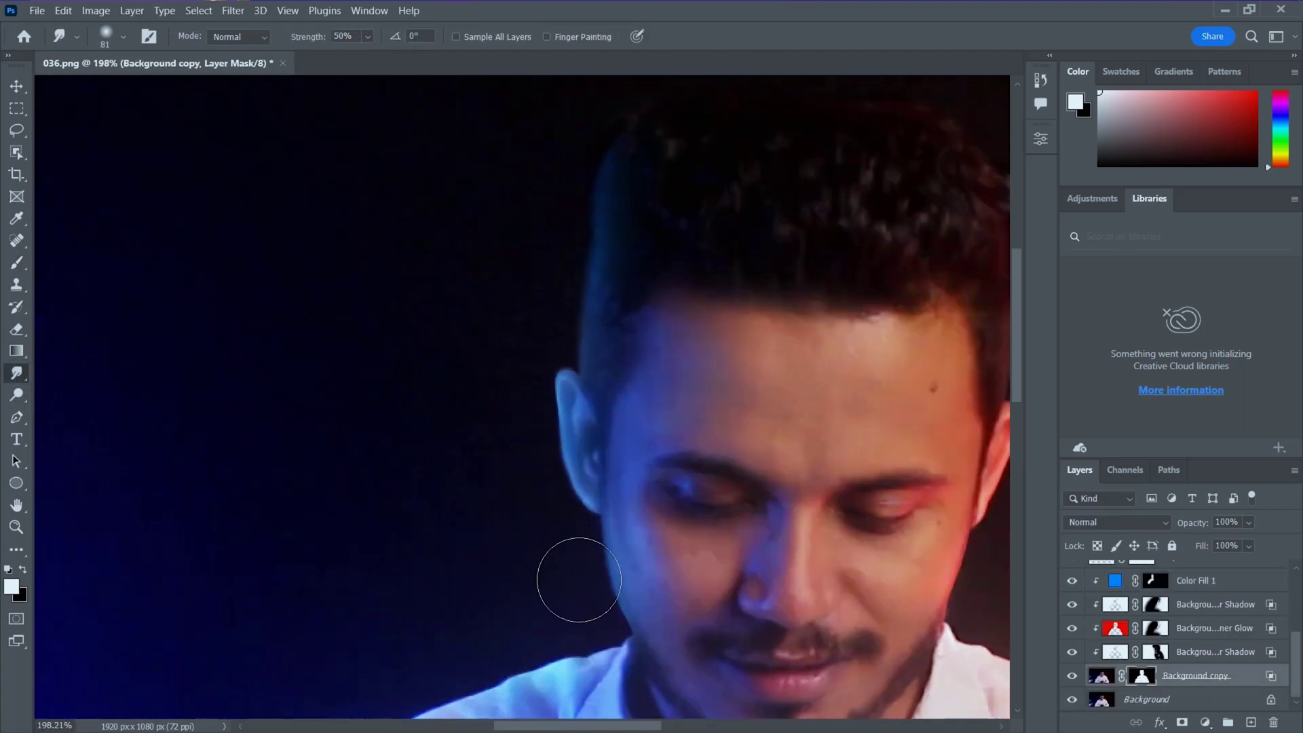
pyautogui.scroll(-2, 568, 562)
pyautogui.click(16, 86)
pyautogui.click(1155, 652)
# Smudge Color Fill 1's mask around the blue-lit hair, ear and jaw at 50% strength, reducing the tool size to 36
pyautogui.click(1155, 581)
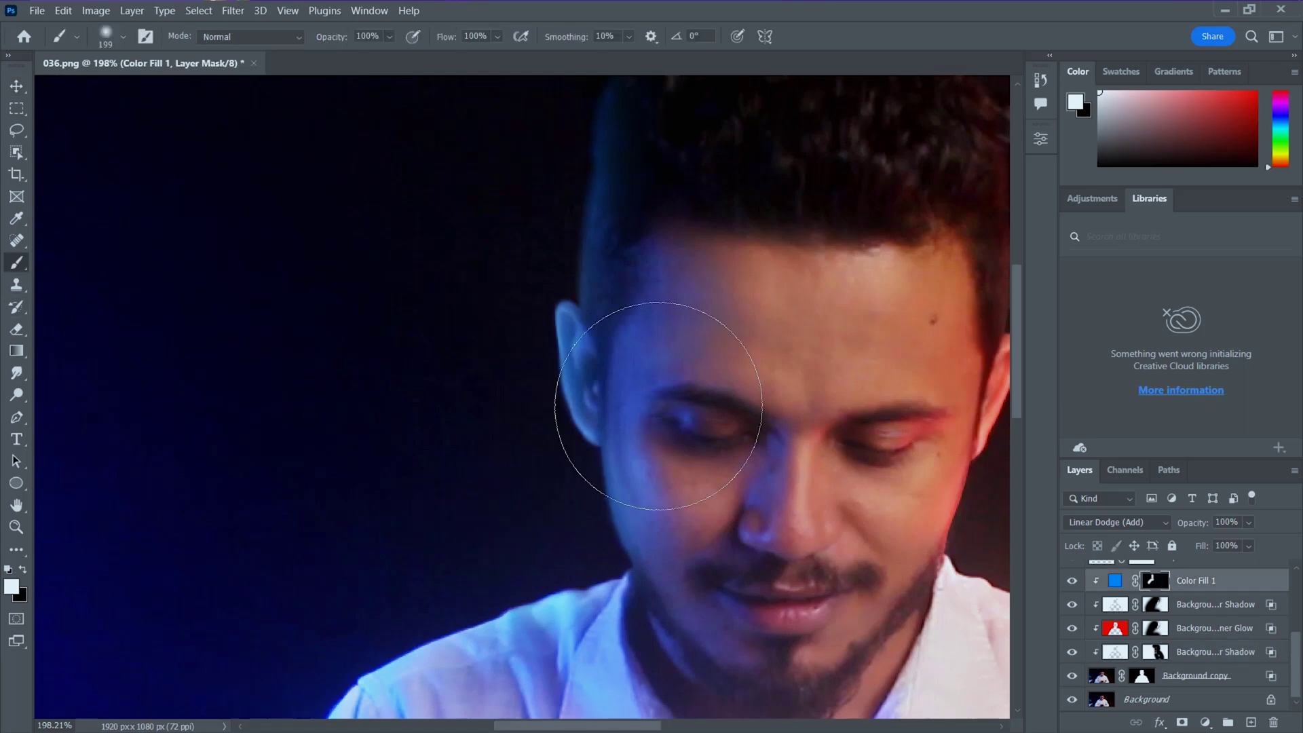
pyautogui.click(17, 262)
pyautogui.scroll(3, 457, 245)
pyautogui.scroll(-3, 421, 494)
pyautogui.click(17, 373)
pyautogui.scroll(4, 502, 388)
pyautogui.moveTo(566, 299); pyautogui.dragTo(553, 359)
pyautogui.scroll(-4, 564, 577)
pyautogui.press('[')
pyautogui.press('[')
pyautogui.press('[')
pyautogui.press('[')
pyautogui.press('[')
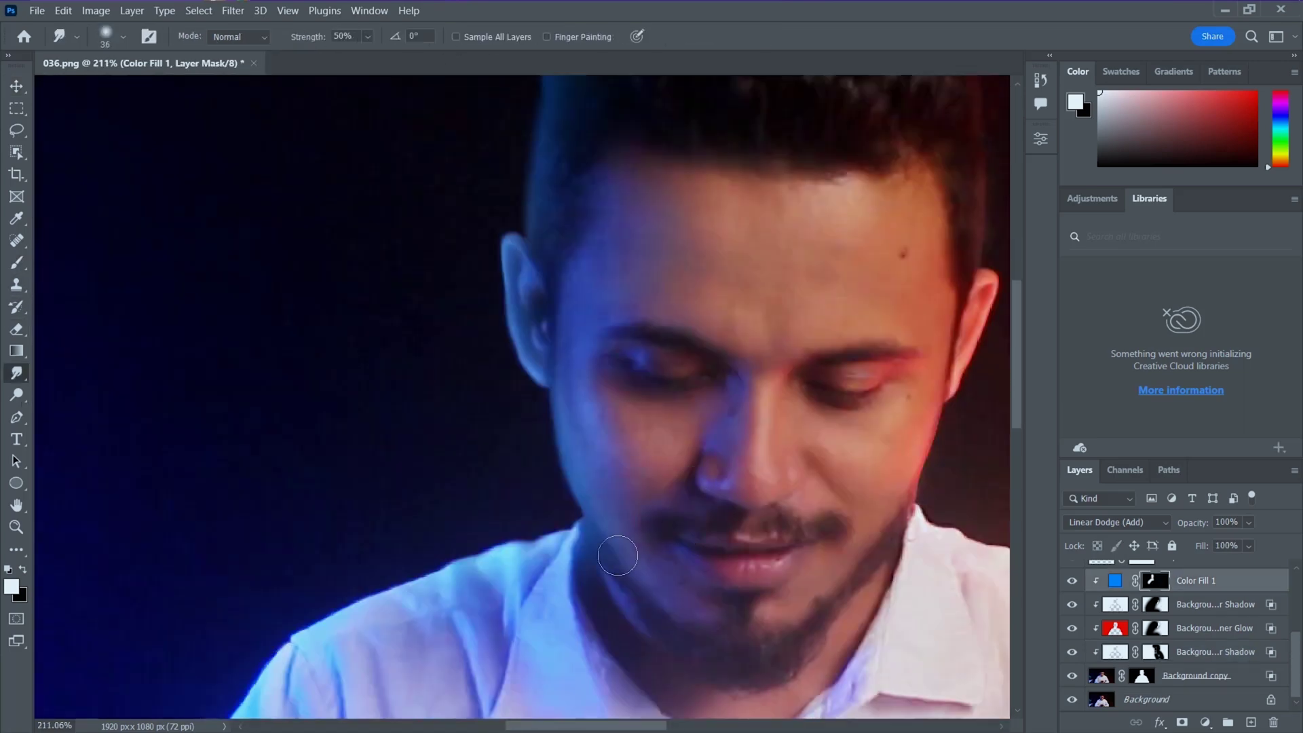
# Examine the blended blue light on the man's face up close and in the whole picture
pyautogui.scroll(-4, 578, 554)
pyautogui.scroll(-1, 581, 560)
pyautogui.scroll(-3, 568, 522)
pyautogui.scroll(5, 683, 422)
pyautogui.scroll(-2, 613, 415)
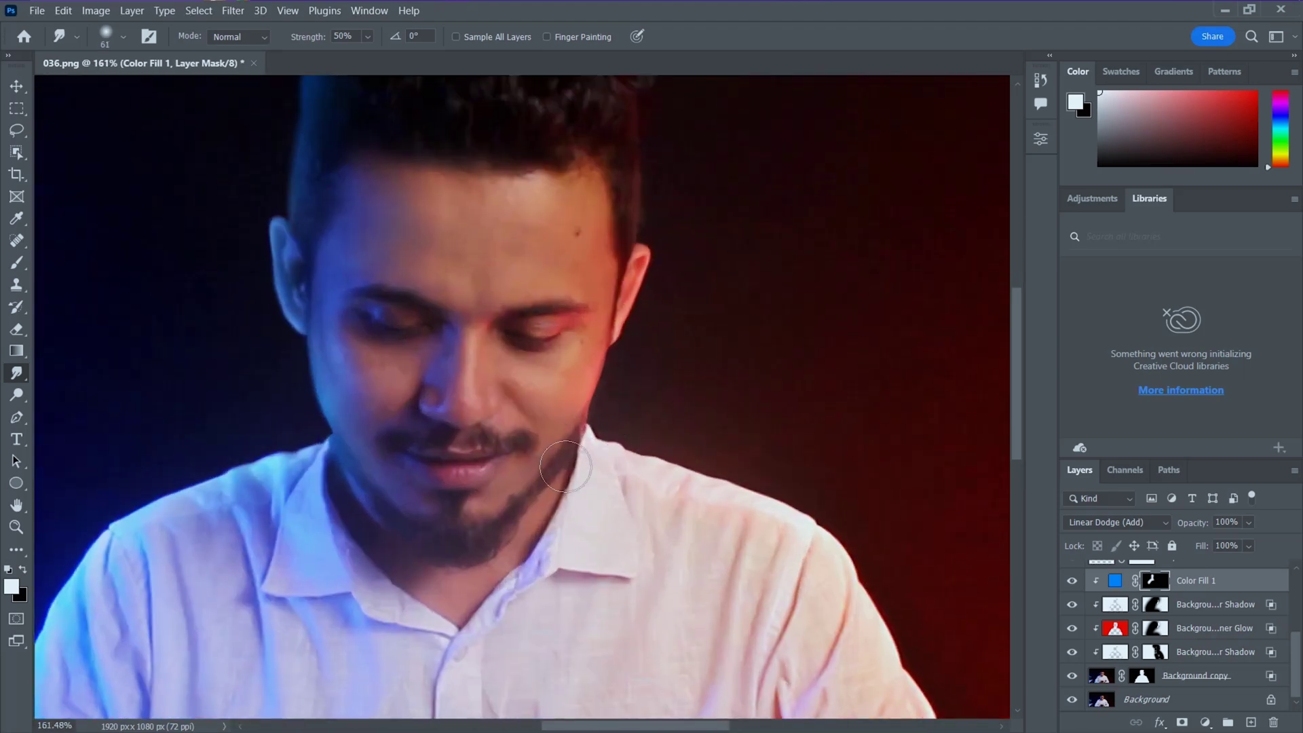
pyautogui.scroll(-1, 666, 497)
pyautogui.scroll(-2, 666, 498)
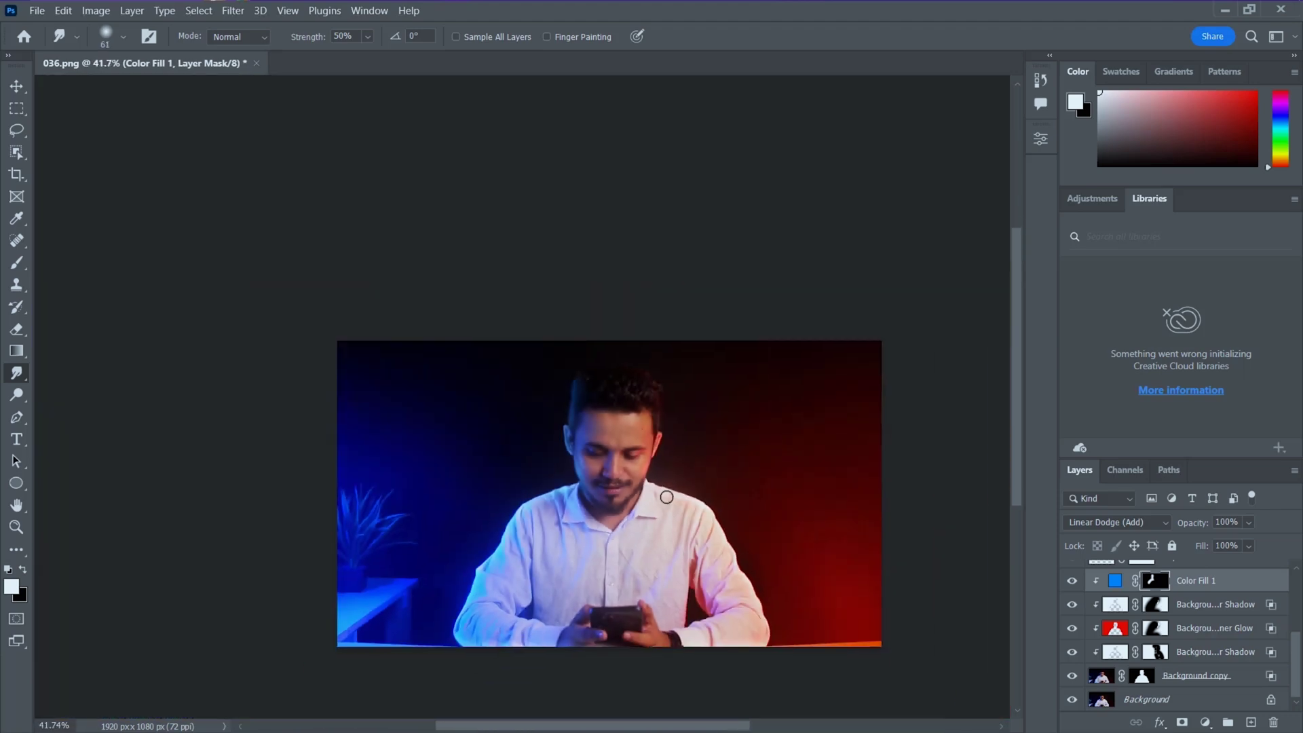
pyautogui.scroll(1, 663, 495)
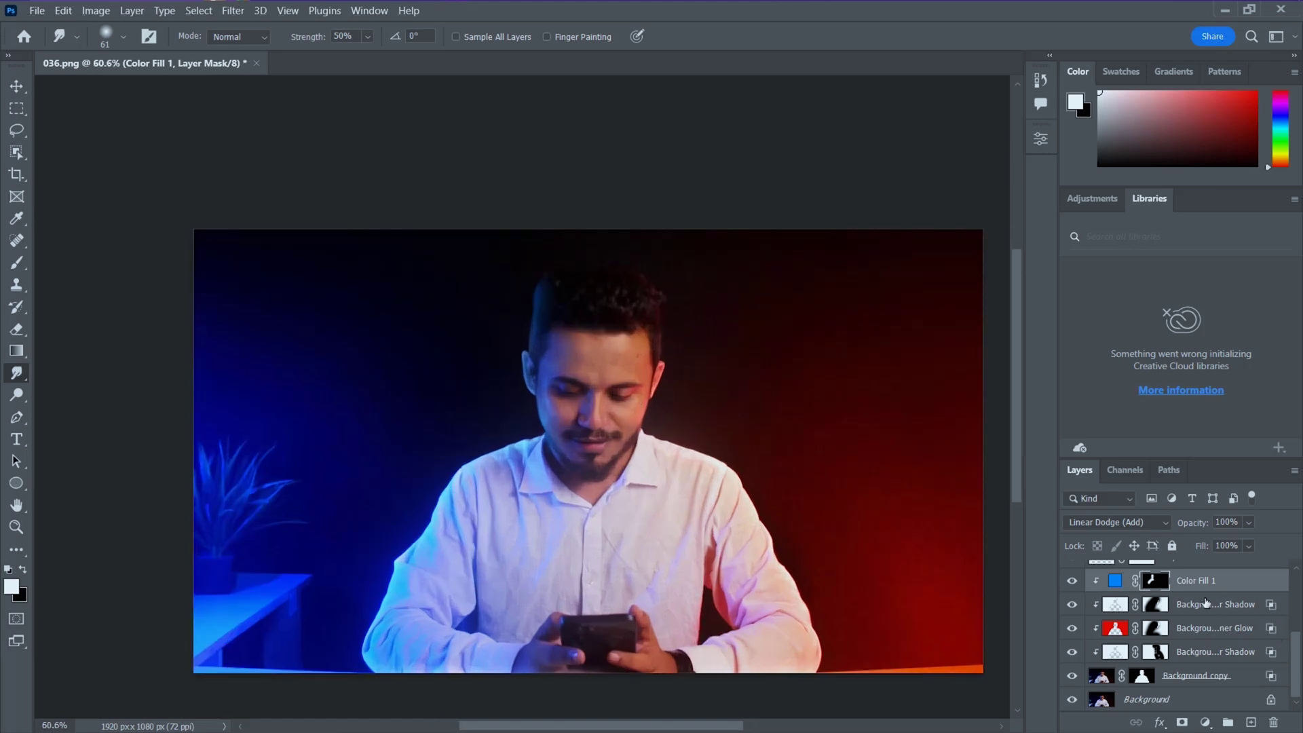
# Add a clipped red Solid Color fill layer above Color Fill 1 with Linear Dodge (Add) blending and an inverted black mask
pyautogui.click(1204, 722)
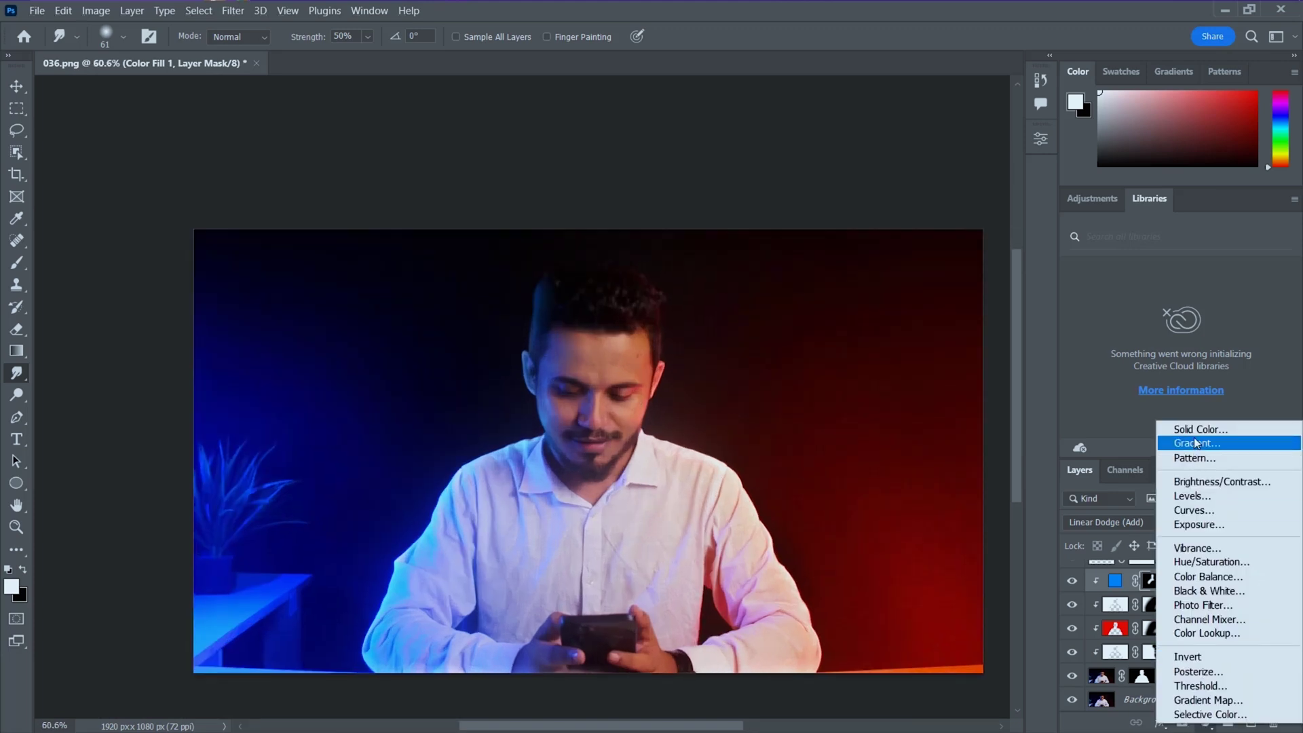
pyautogui.click(1194, 437)
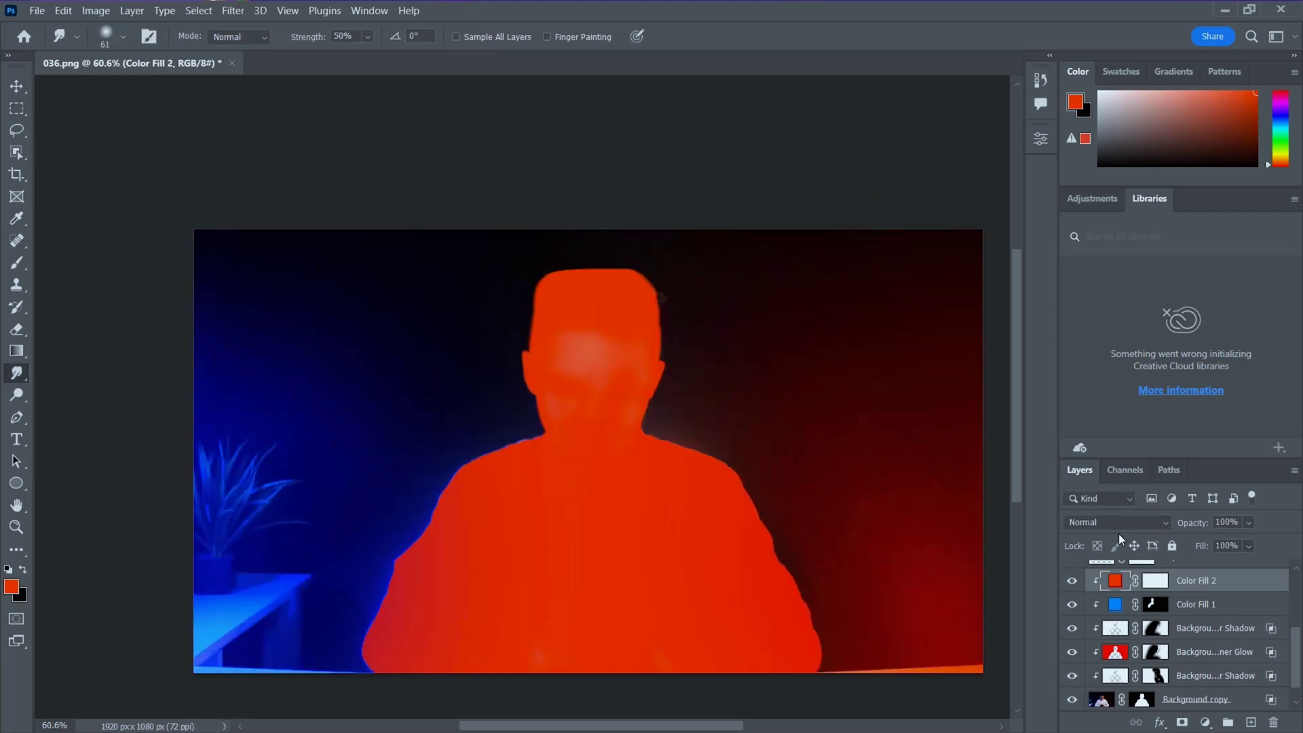
pyautogui.hotkey('ctrl', 'i')
# Paint white on Color Fill 2's mask over the red-lit side of the man's head
pyautogui.press('b')
pyautogui.scroll(3, 695, 458)
pyautogui.moveTo(663, 314); pyautogui.dragTo(668, 203)
# Paint white at 18% brush opacity on Color Fill 2's mask over the red-lit ear and hair, enlarging the brush from 41 to 137
pyautogui.moveTo(339, 38); pyautogui.dragTo(273, 38)
pyautogui.press('[')
pyautogui.press('[')
pyautogui.press('[')
pyautogui.press('[')
pyautogui.press('[')
pyautogui.press('[')
pyautogui.press('[')
pyautogui.press('[')
pyautogui.press('[')
pyautogui.press('[')
pyautogui.press('1')
pyautogui.press('8')
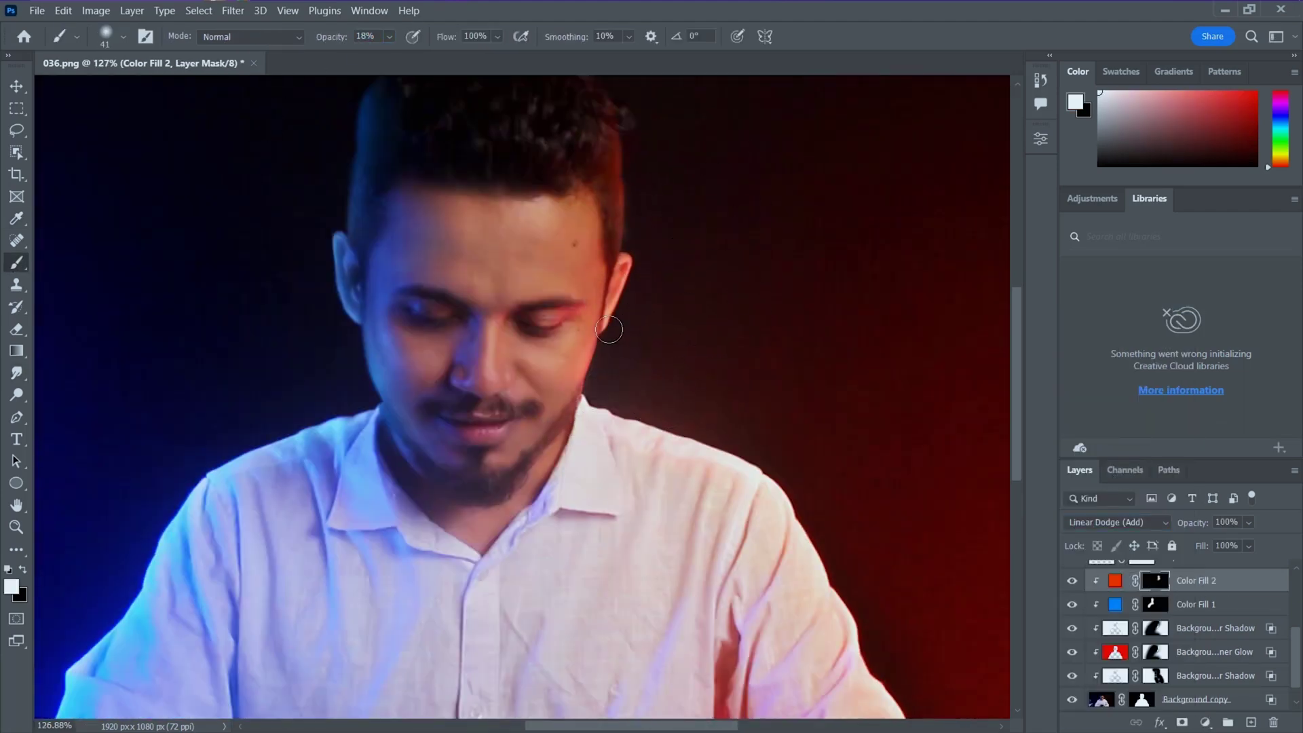
pyautogui.scroll(3, 635, 271)
pyautogui.press(']')
pyautogui.press(']')
pyautogui.press(']')
pyautogui.press(']')
pyautogui.press(']')
pyautogui.press(']')
pyautogui.press(']')
pyautogui.press(']')
pyautogui.moveTo(523, 299); pyautogui.dragTo(587, 240)
# Paint white at 18% opacity on Color Fill 1's mask over the blue-lit side of the man's head with a size 137 brush
pyautogui.click(1164, 604)
pyautogui.moveTo(346, 423); pyautogui.dragTo(370, 331)
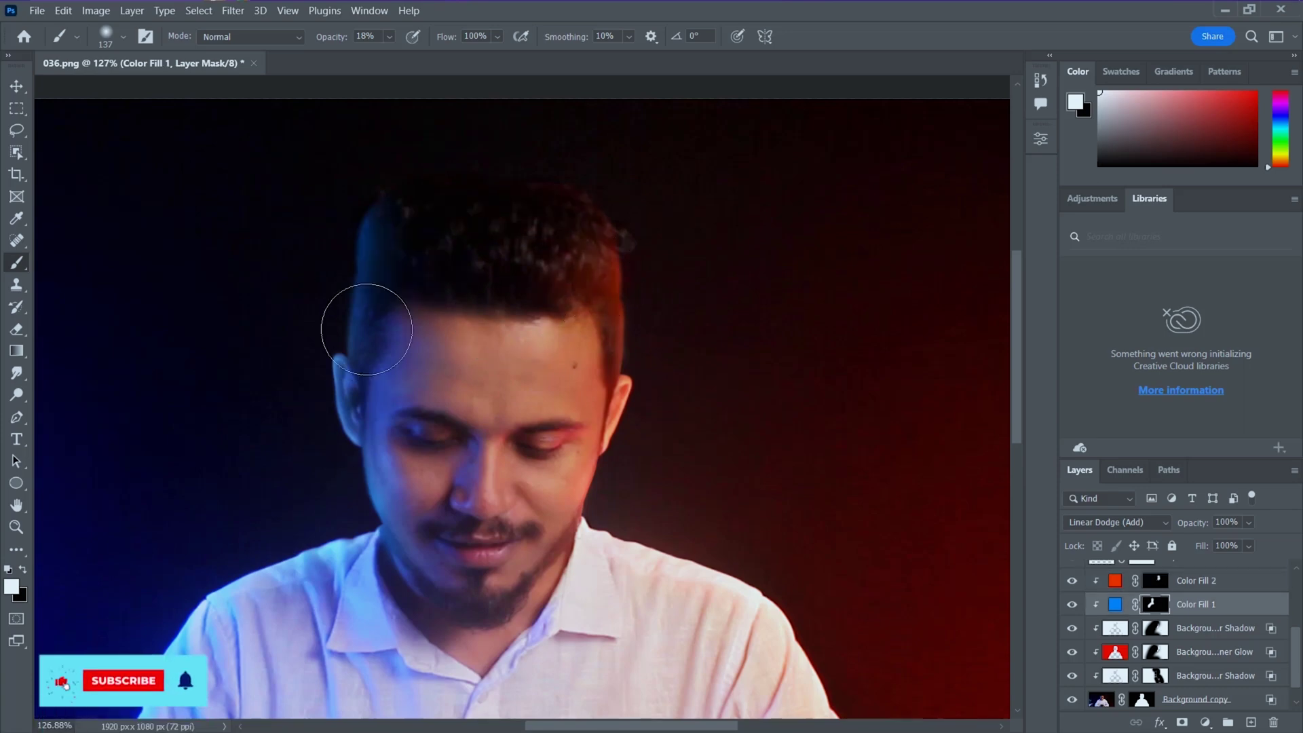
pyautogui.scroll(-3, 366, 339)
pyautogui.press('x')
pyautogui.scroll(-2, 434, 468)
pyautogui.scroll(-2, 484, 540)
pyautogui.scroll(-3, 652, 603)
pyautogui.scroll(1, 656, 597)
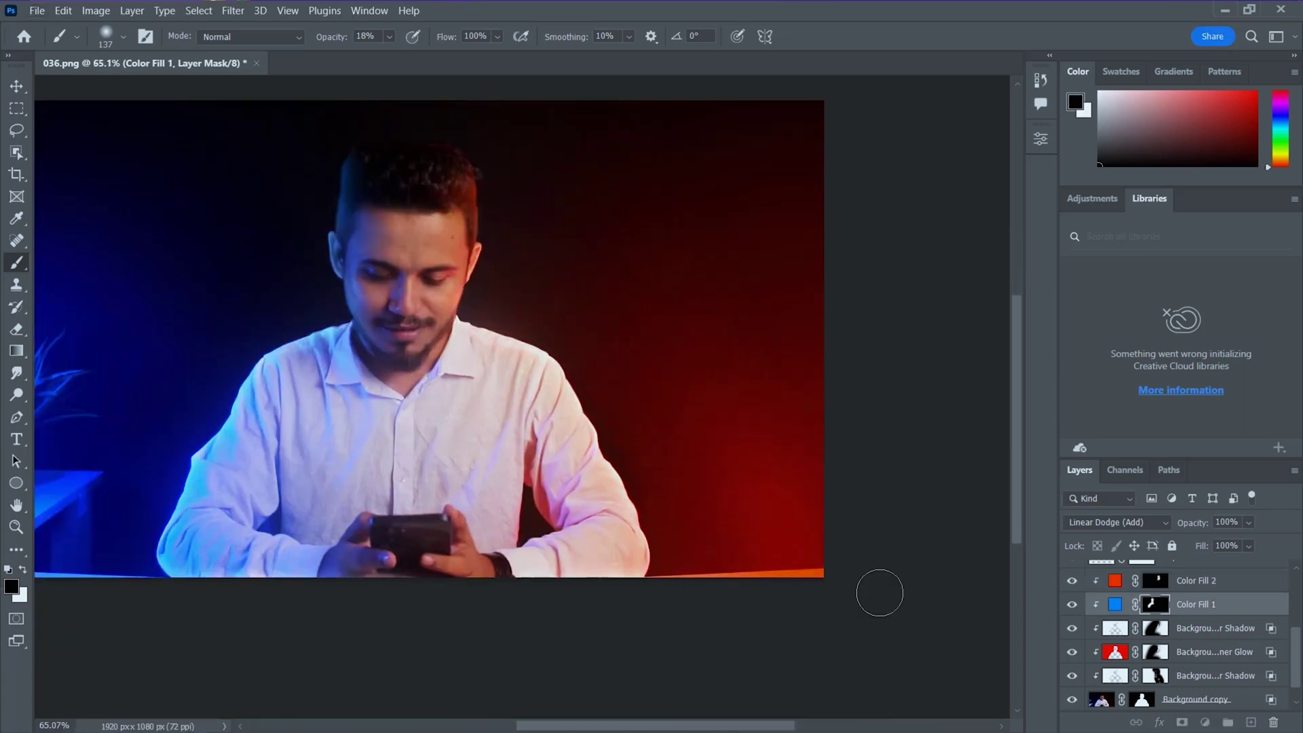
# Paint white at 18% opacity on the lowest Inner Shadow layer's mask over the sleeve on the red-lit side
pyautogui.click(1155, 628)
pyautogui.press('x')
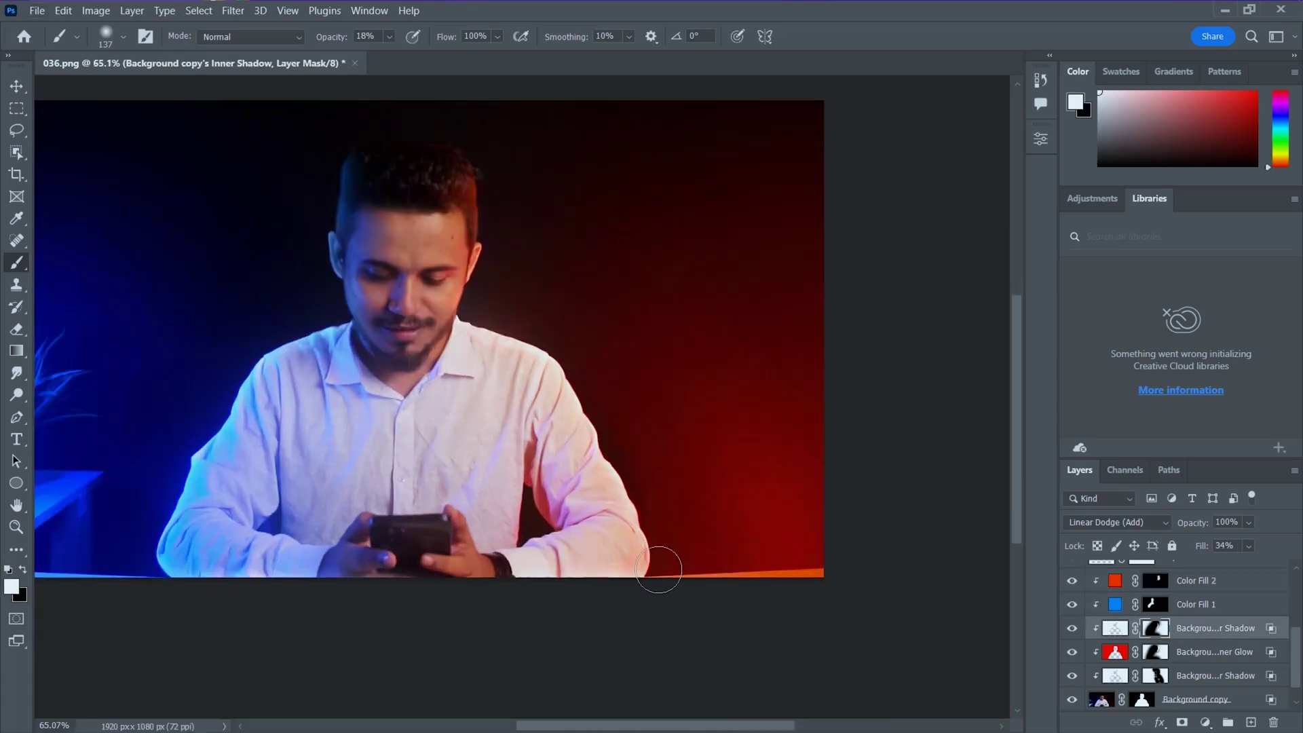
pyautogui.click(1158, 682)
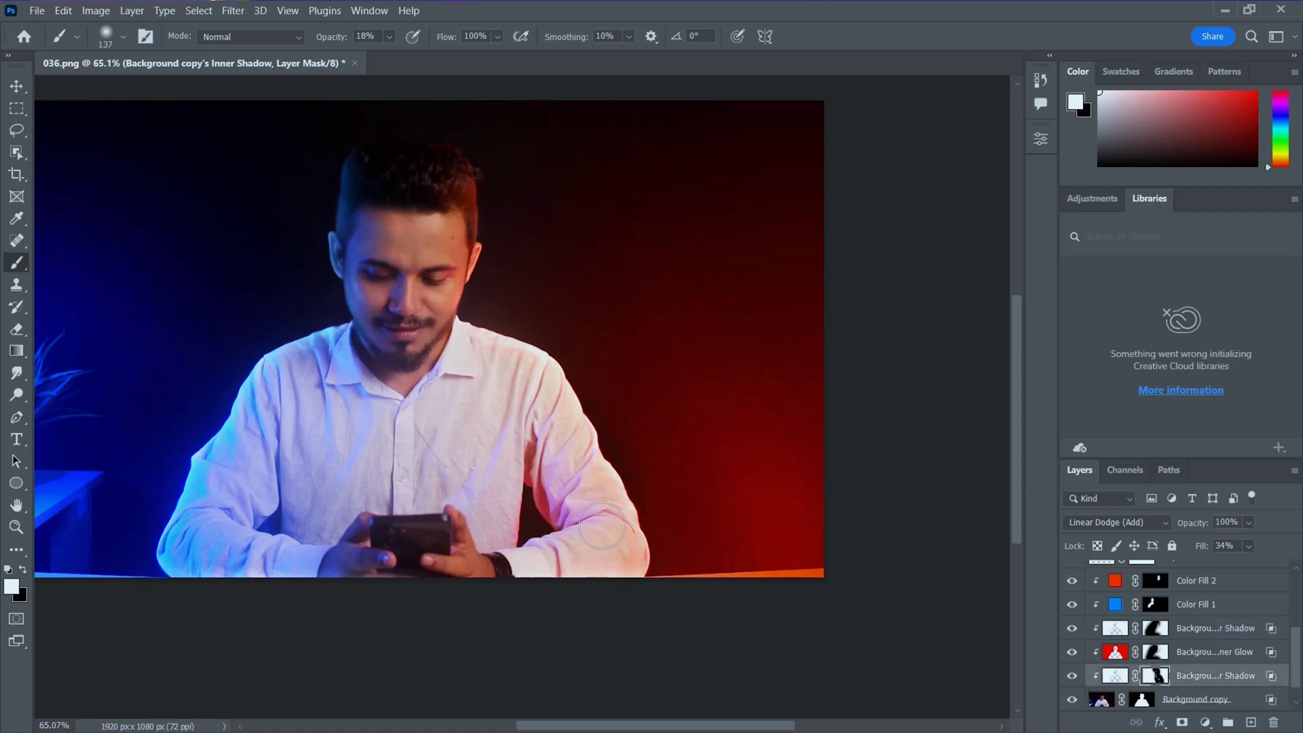
pyautogui.scroll(-4, 719, 611)
pyautogui.scroll(2, 271, 383)
pyautogui.scroll(2, 272, 380)
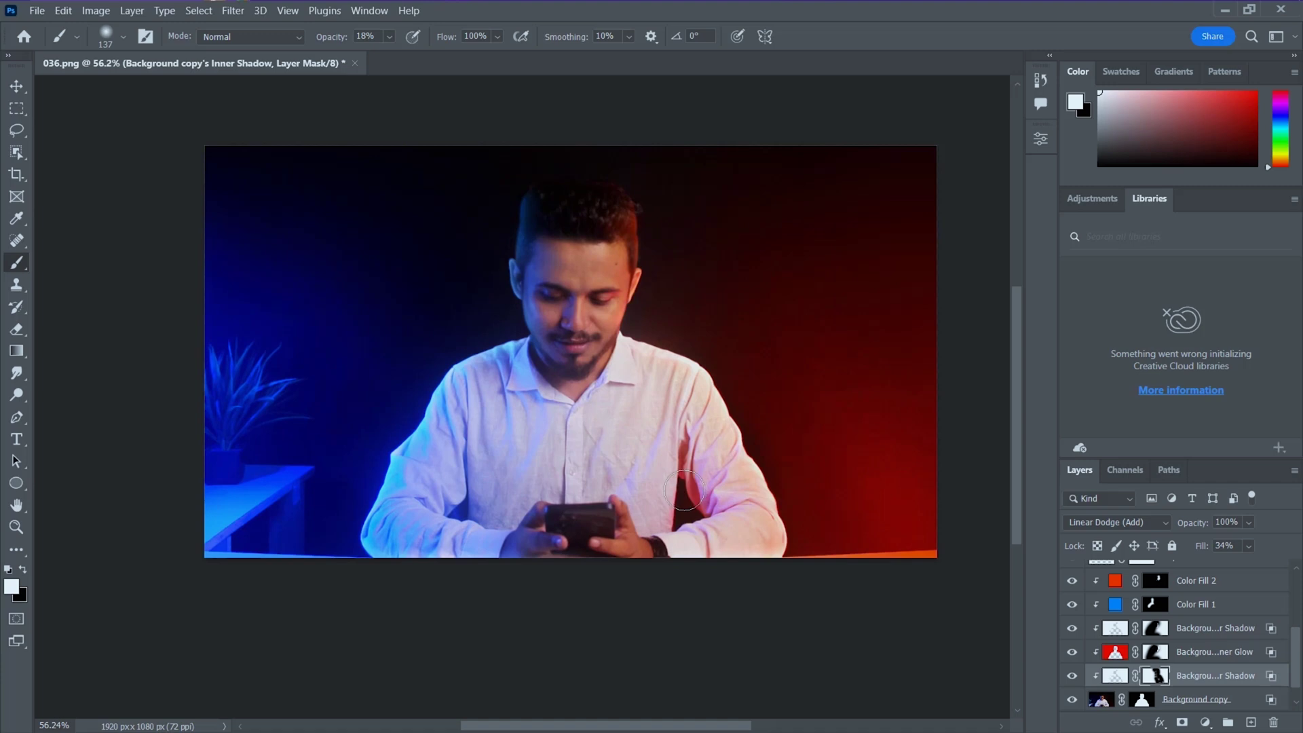
pyautogui.scroll(1, 684, 488)
pyautogui.scroll(1, 619, 358)
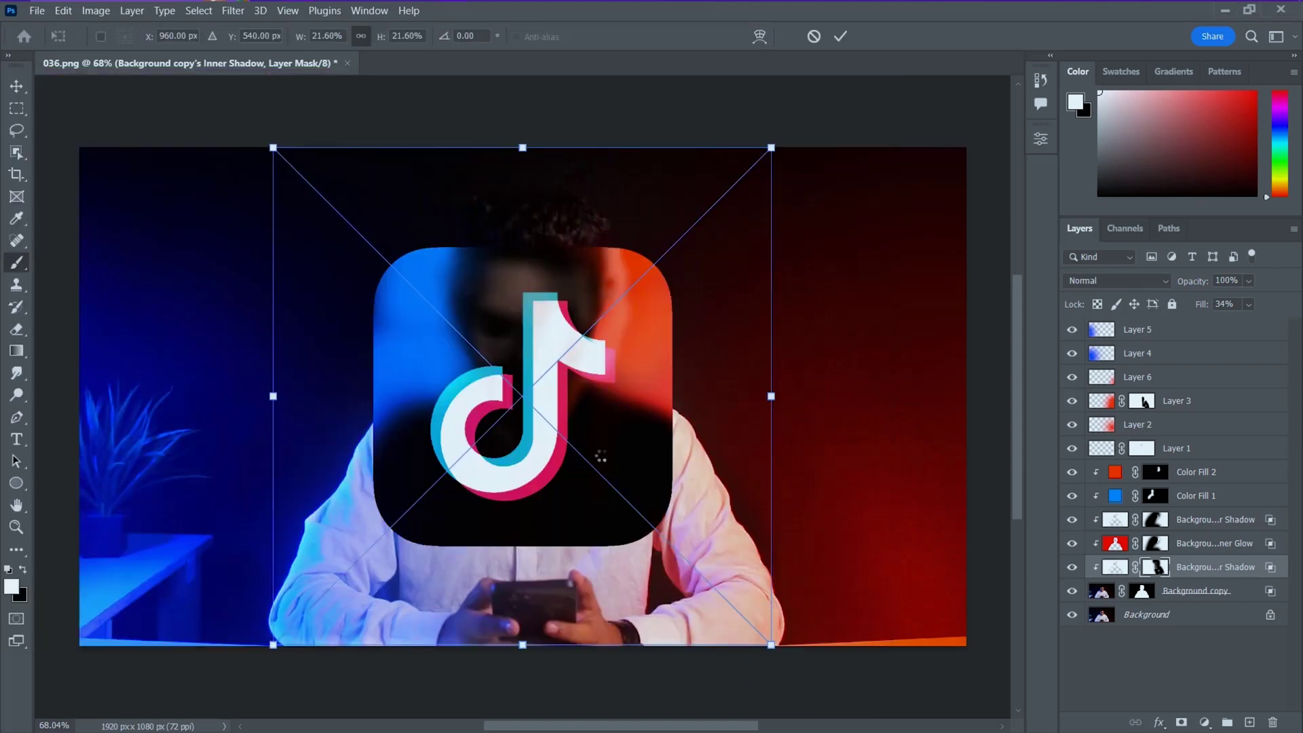
# Place the TikTok logo 463_143 and move its layer beneath the Background copy layer
pyautogui.moveTo(1154, 567); pyautogui.dragTo(1192, 622)
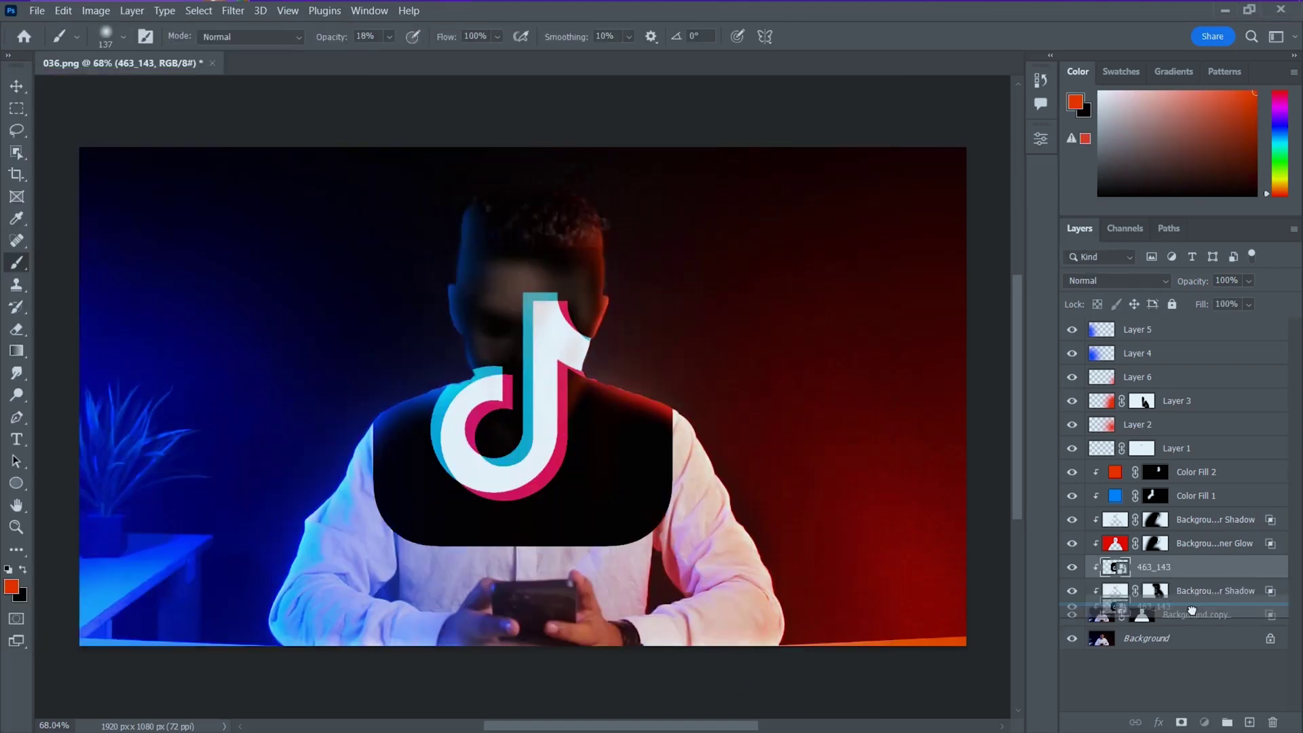
pyautogui.press('v')
pyautogui.moveTo(623, 375); pyautogui.dragTo(603, 374)
pyautogui.hotkey('ctrl', 'z')
pyautogui.click(1185, 616)
# Scale down and tilt the TikTok logo beside the blue-lit side of the man's head
pyautogui.hotkey('ctrl', 't')
pyautogui.moveTo(772, 396); pyautogui.dragTo(511, 379)
pyautogui.press('Return')
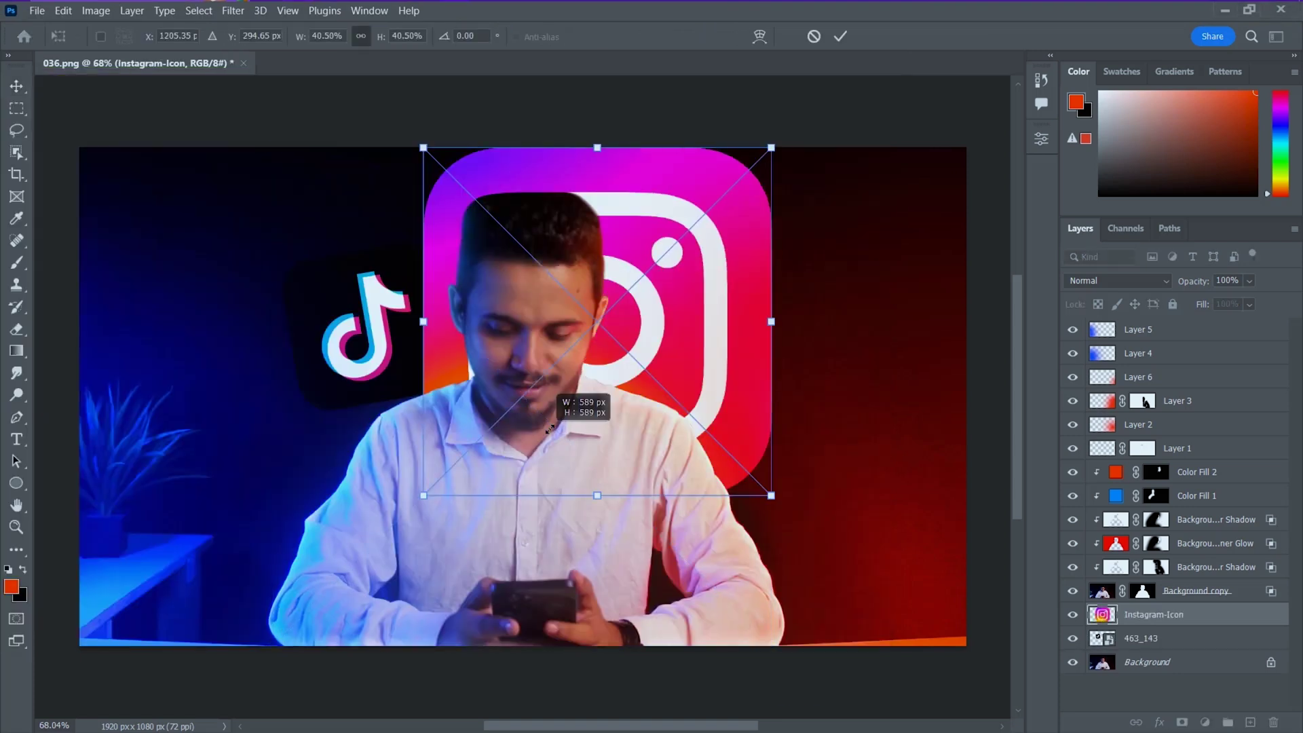
# Shrink and tilt the Instagram icon beside the man's red-lit side, and transform the TikTok logo to 9.87% scale and -9.82° rotation
pyautogui.moveTo(582, 407); pyautogui.dragTo(742, 306)
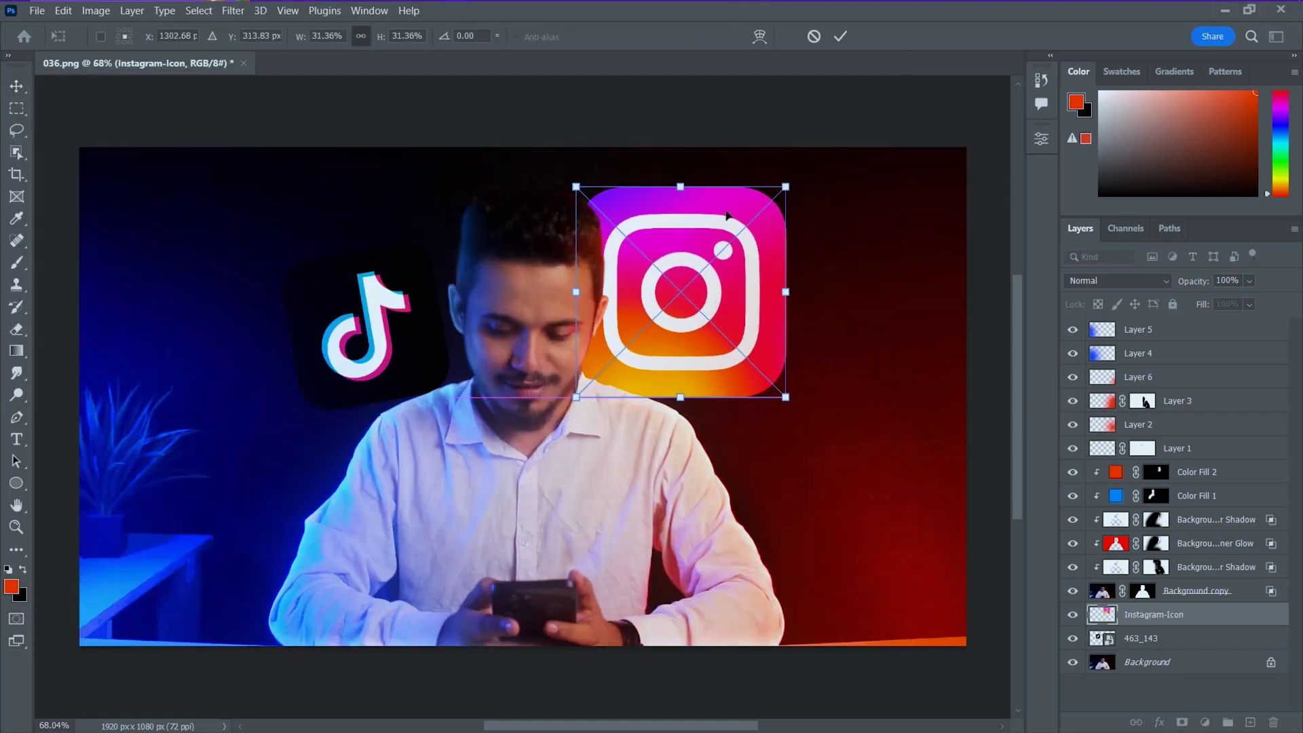
pyautogui.press('Return')
pyautogui.click(371, 381)
pyautogui.hotkey('ctrl', 't')
pyautogui.moveTo(343, 201); pyautogui.dragTo(349, 229)
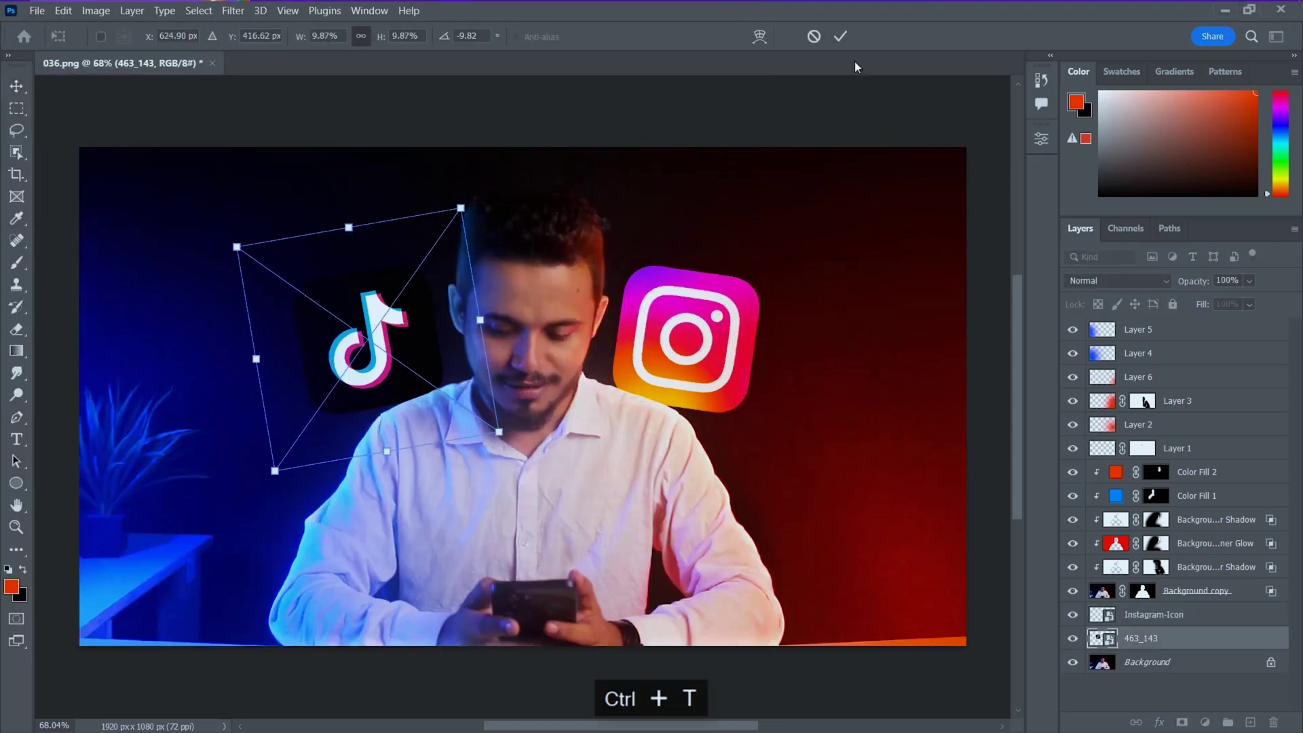
pyautogui.click(840, 37)
# Apply a Motion Blur with a 3° angle and 20 pixels distance to the TikTok logo layer
pyautogui.click(237, 15)
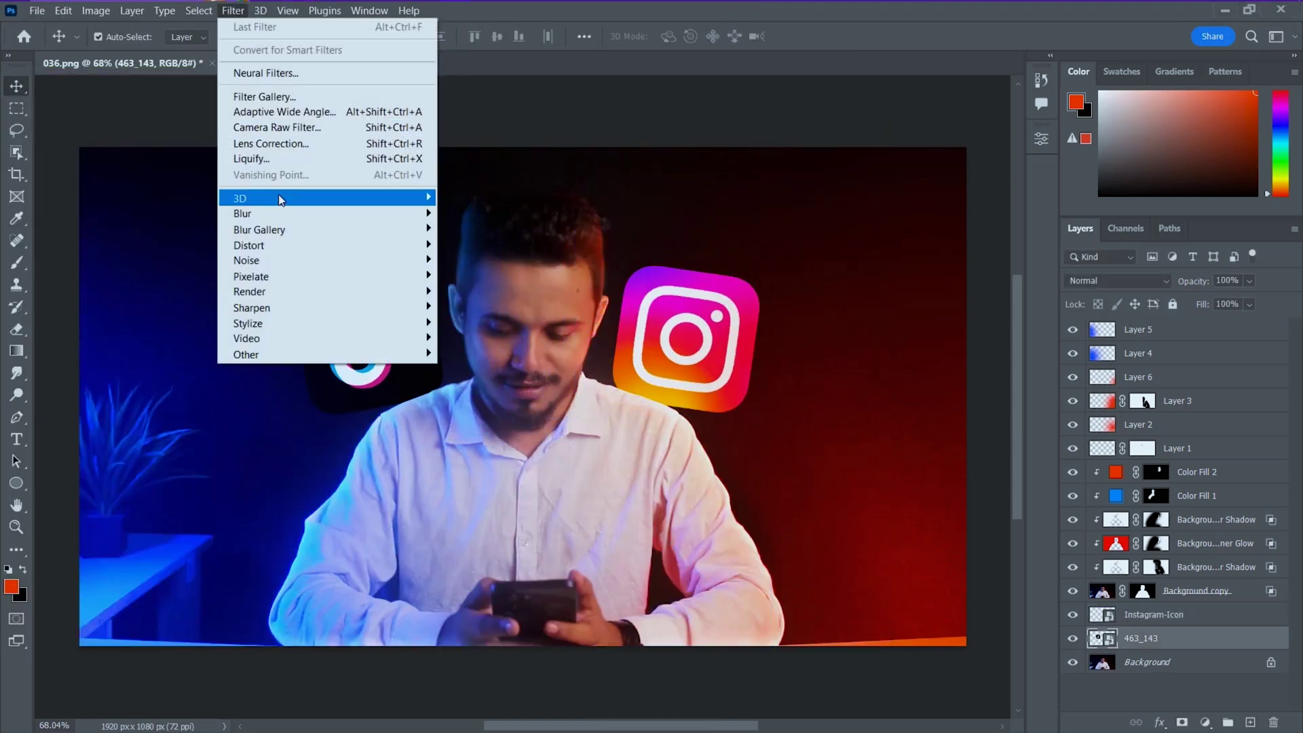
pyautogui.moveTo(282, 214)
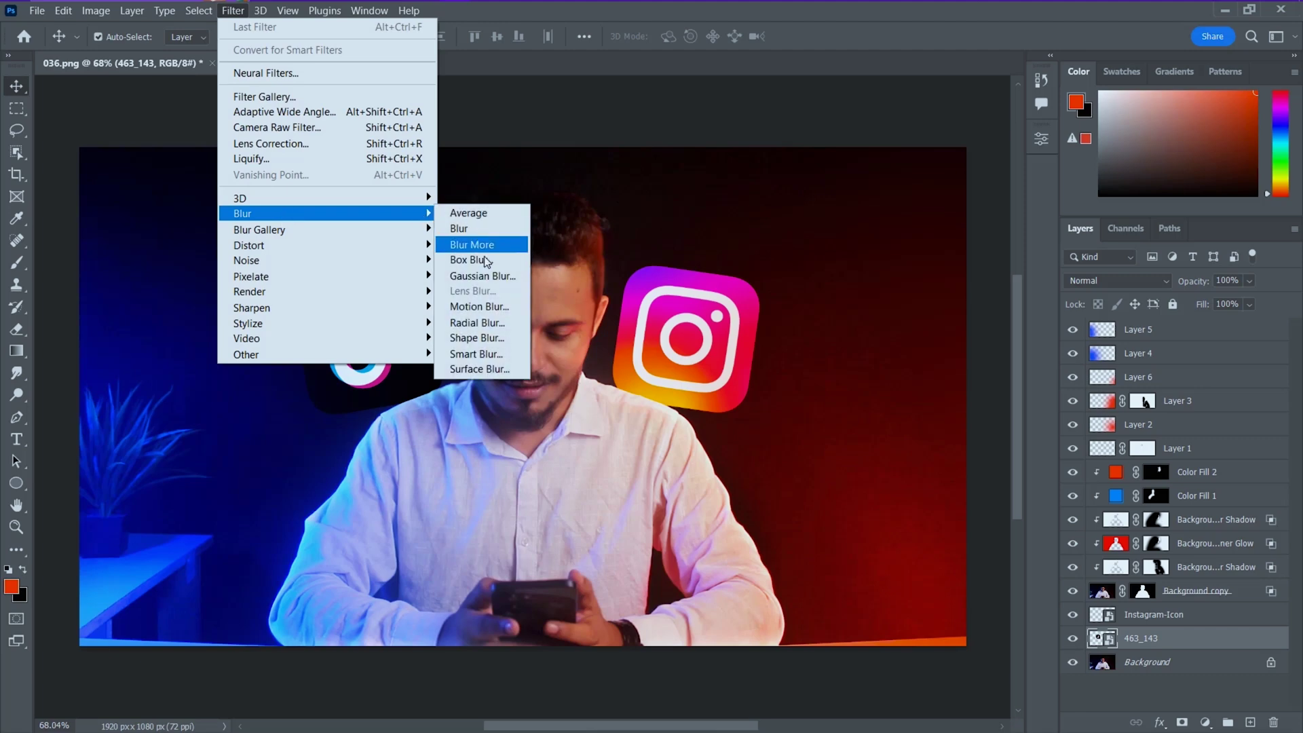
pyautogui.click(483, 307)
pyautogui.write('3')
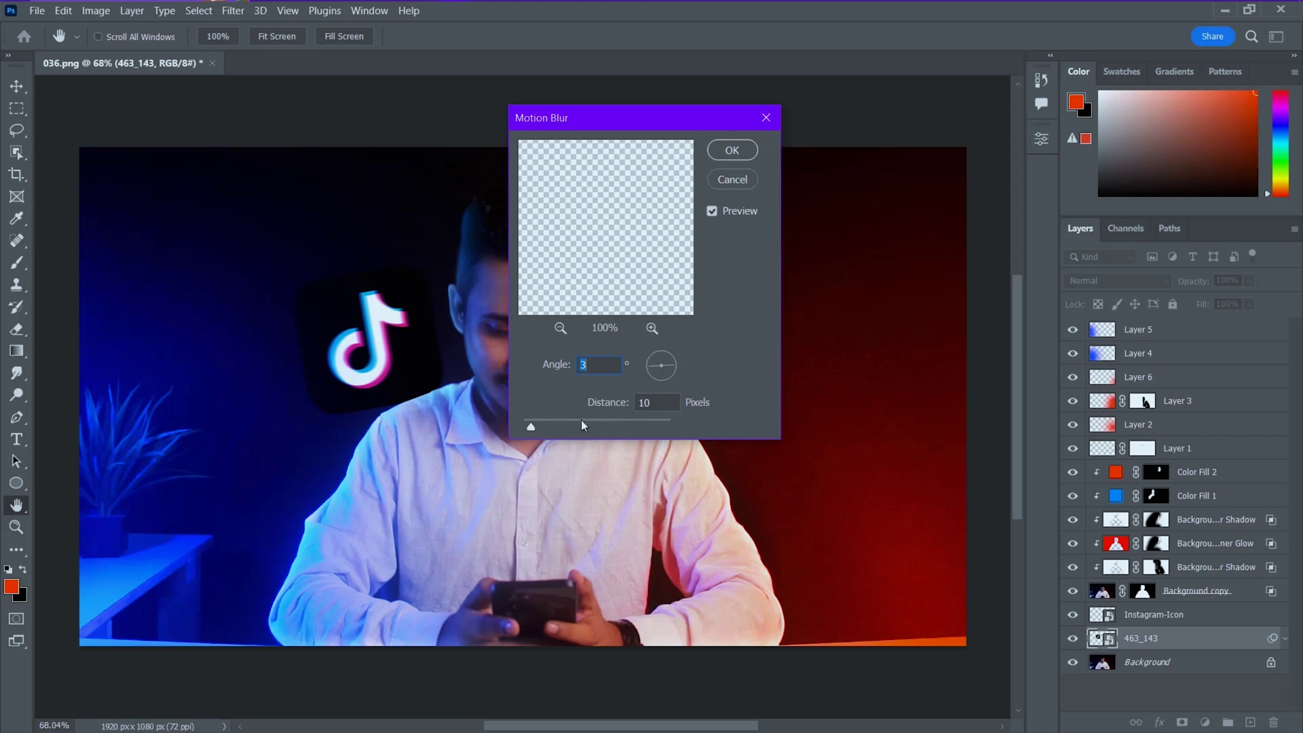
pyautogui.write('20')
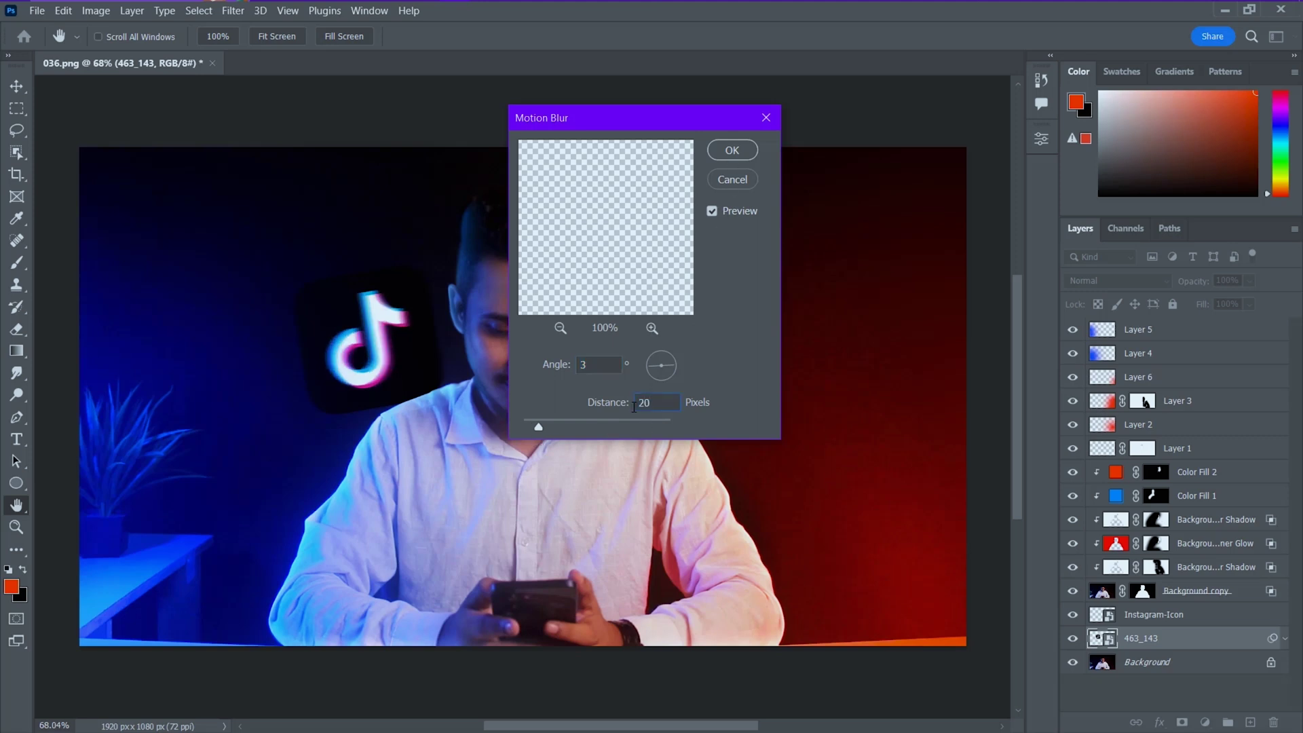
pyautogui.click(751, 159)
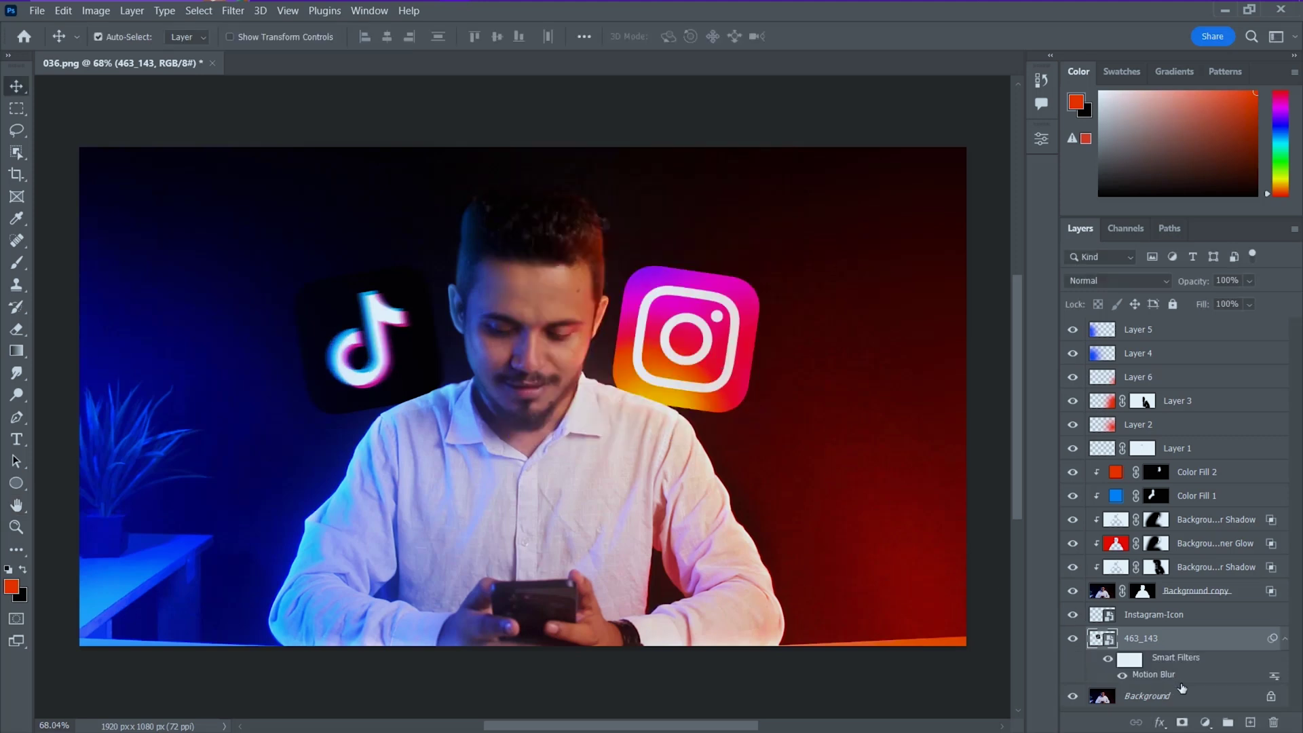
# Apply a Motion Blur with a -5° angle and 20 pixels distance to the Instagram-Icon layer
pyautogui.click(1173, 618)
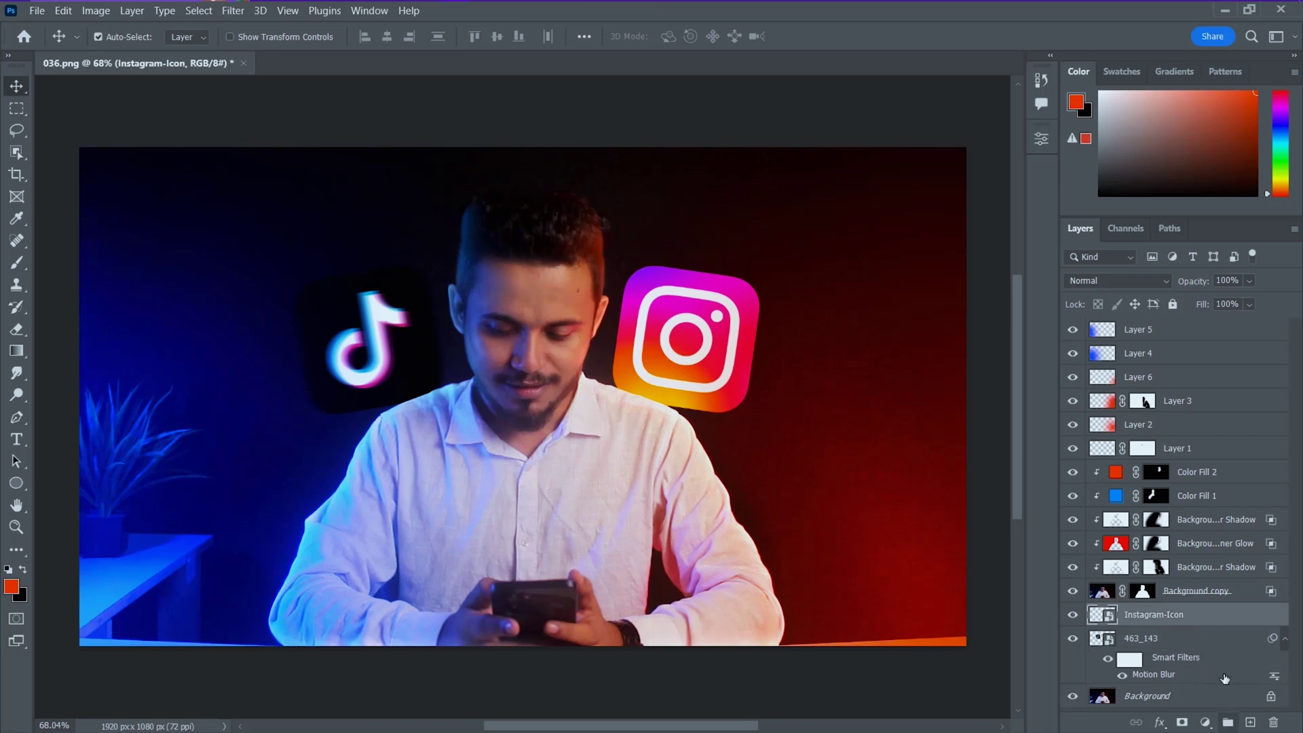
pyautogui.click(1206, 639)
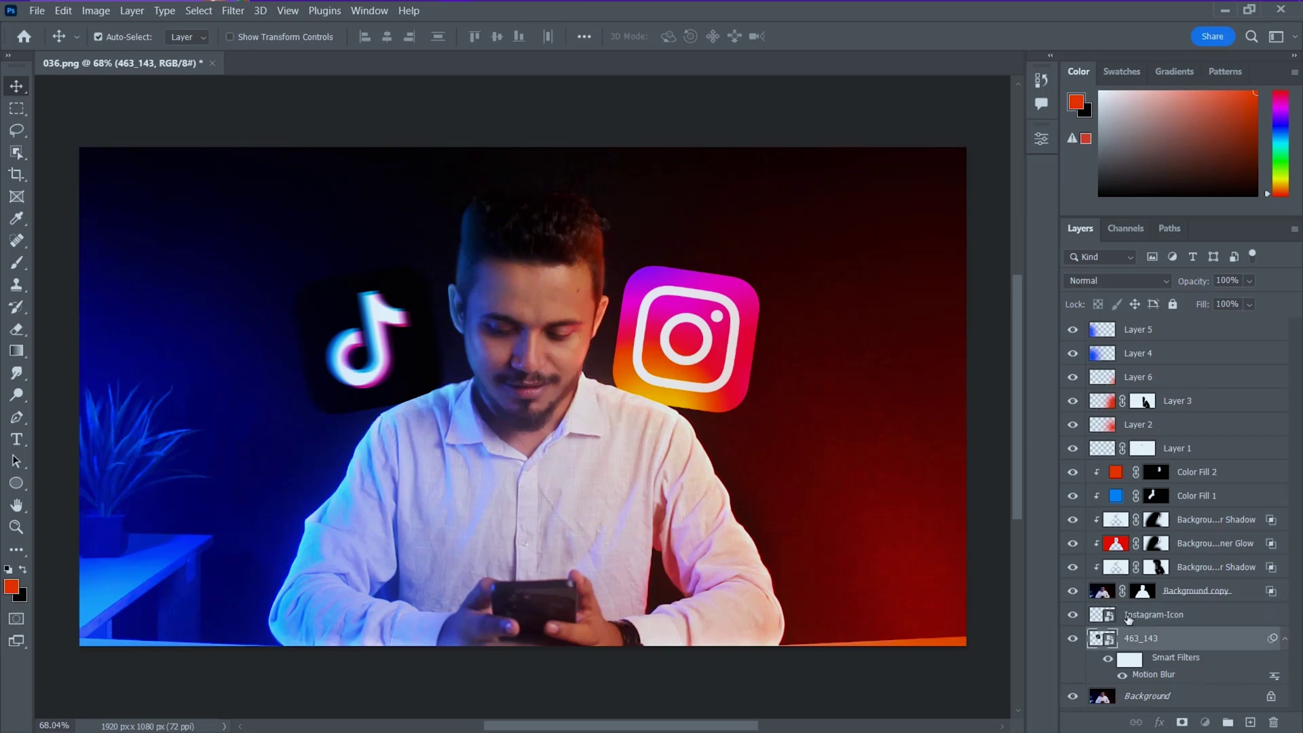
pyautogui.click(1129, 614)
pyautogui.click(233, 10)
pyautogui.click(312, 30)
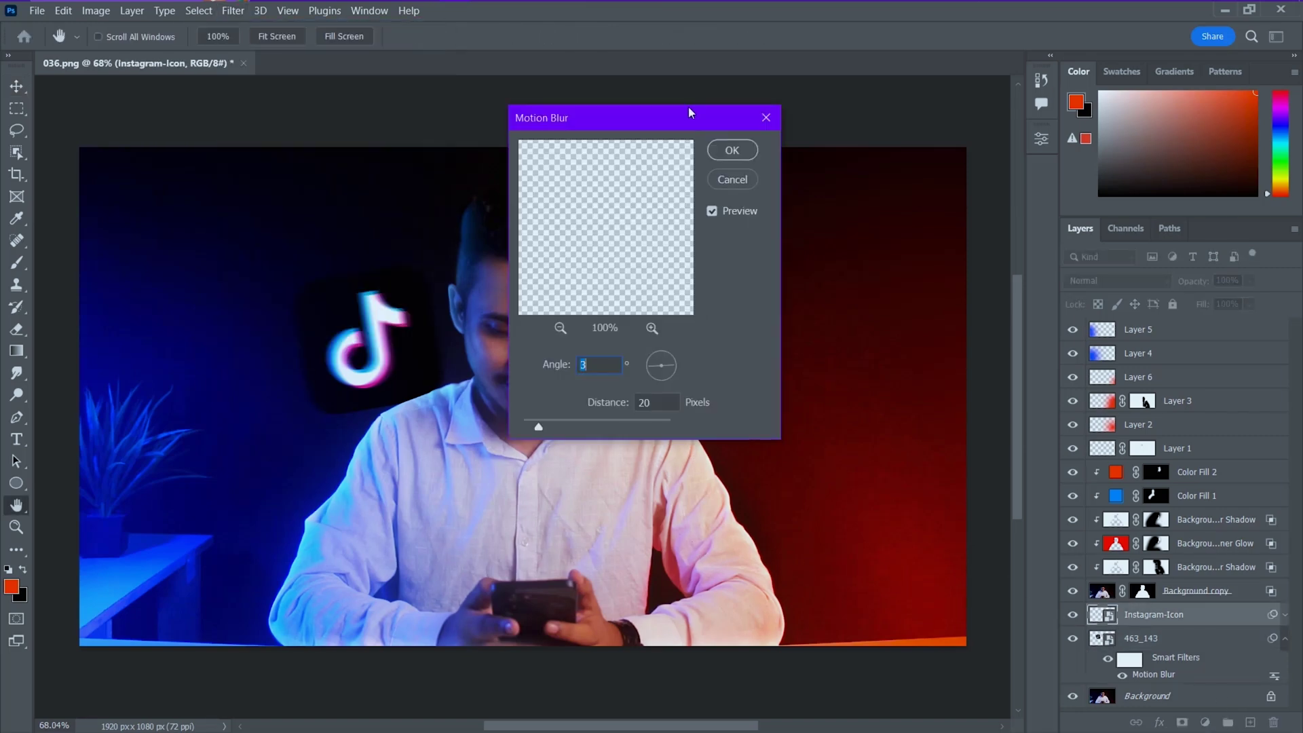
pyautogui.moveTo(682, 122); pyautogui.dragTo(1049, 141)
pyautogui.click(1045, 391)
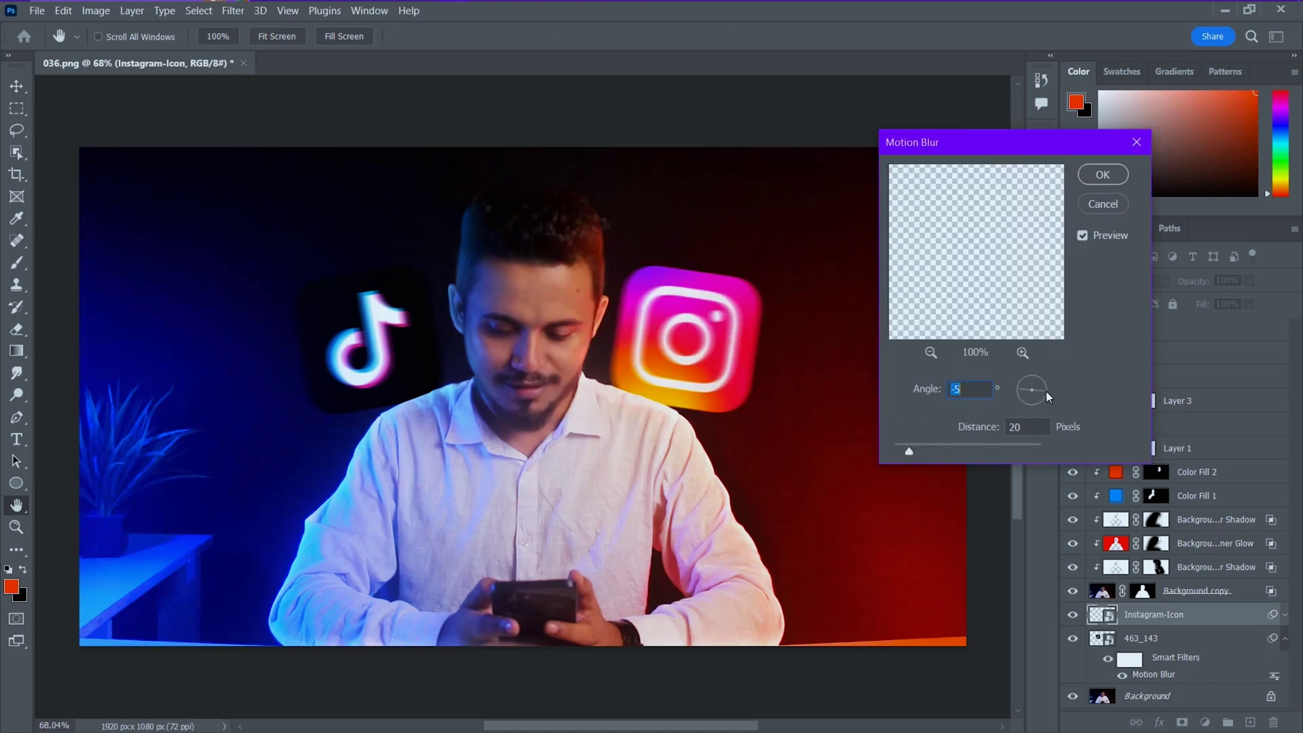
pyautogui.click(1103, 174)
# Add a new layer beneath Background copy and brush dark blue sampled from the backdrop behind the man at 18% opacity
pyautogui.click(1246, 600)
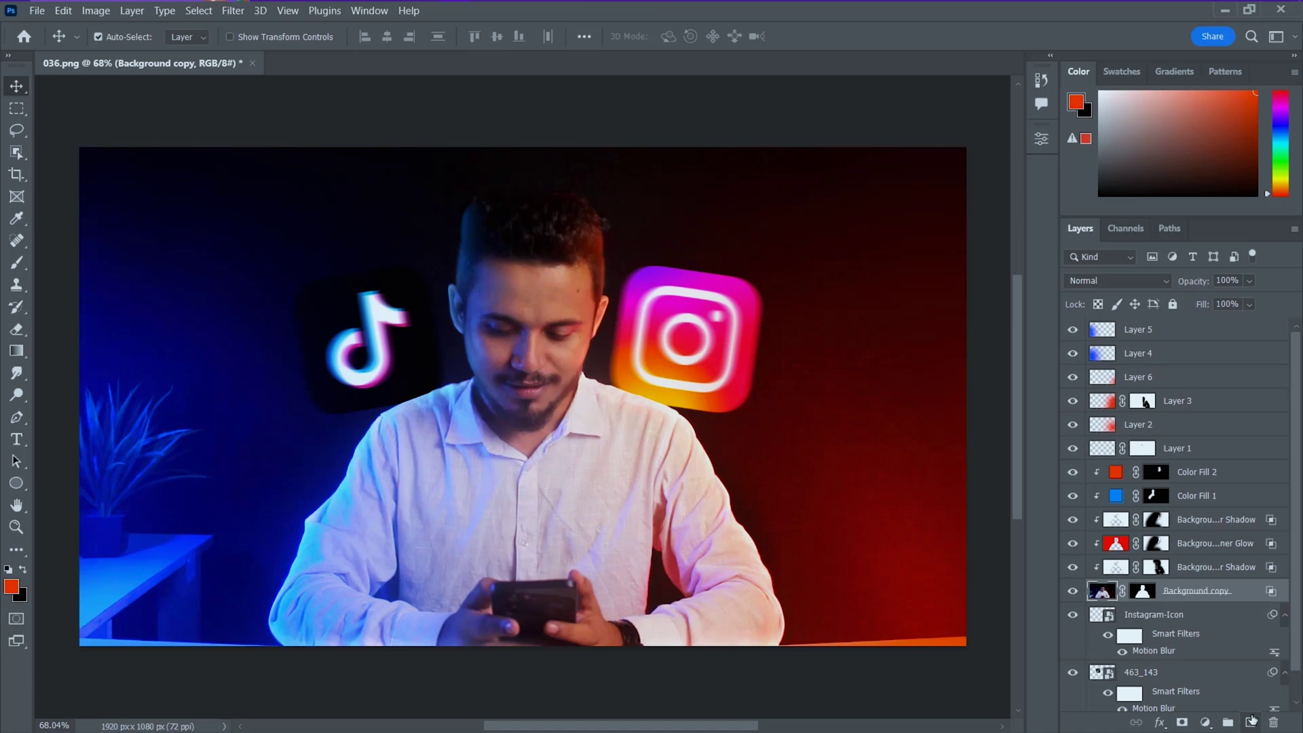
pyautogui.click(1249, 723)
pyautogui.click(16, 263)
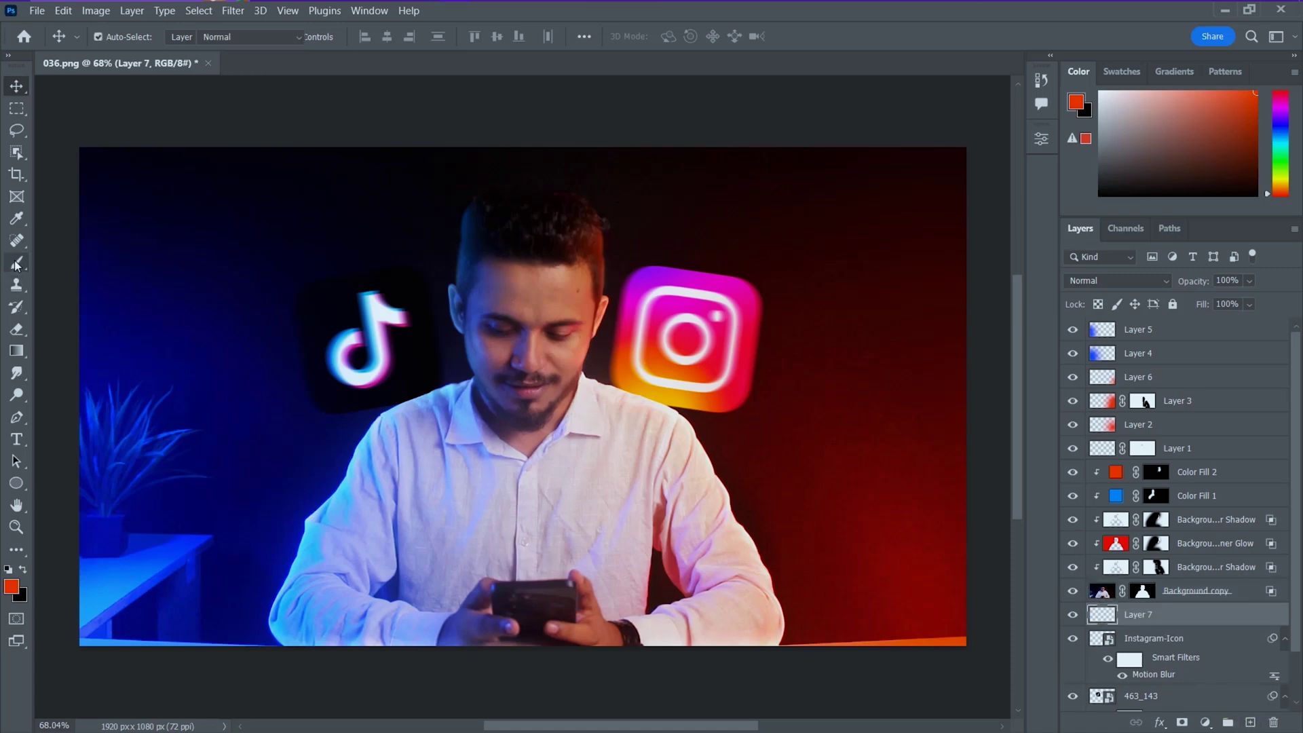
pyautogui.click(23, 569)
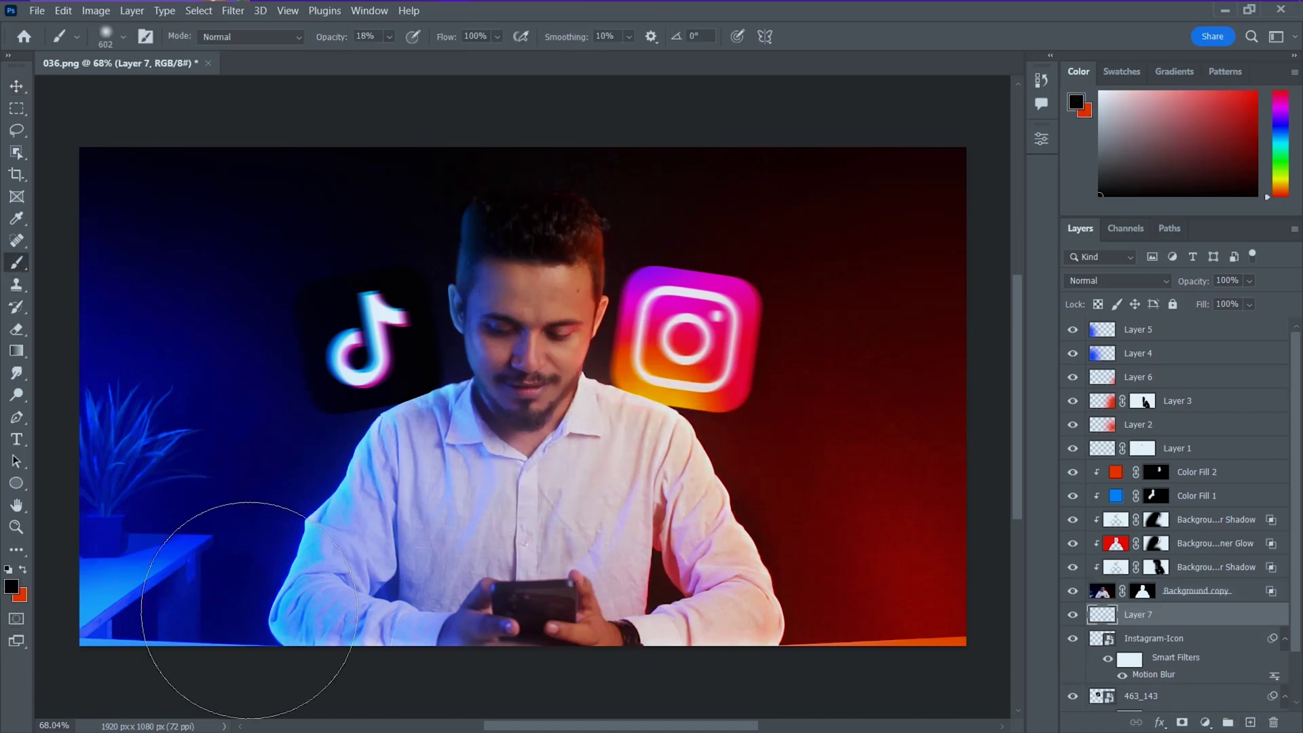
pyautogui.keyDown('alt'); pyautogui.click(234, 515); pyautogui.keyUp('alt')
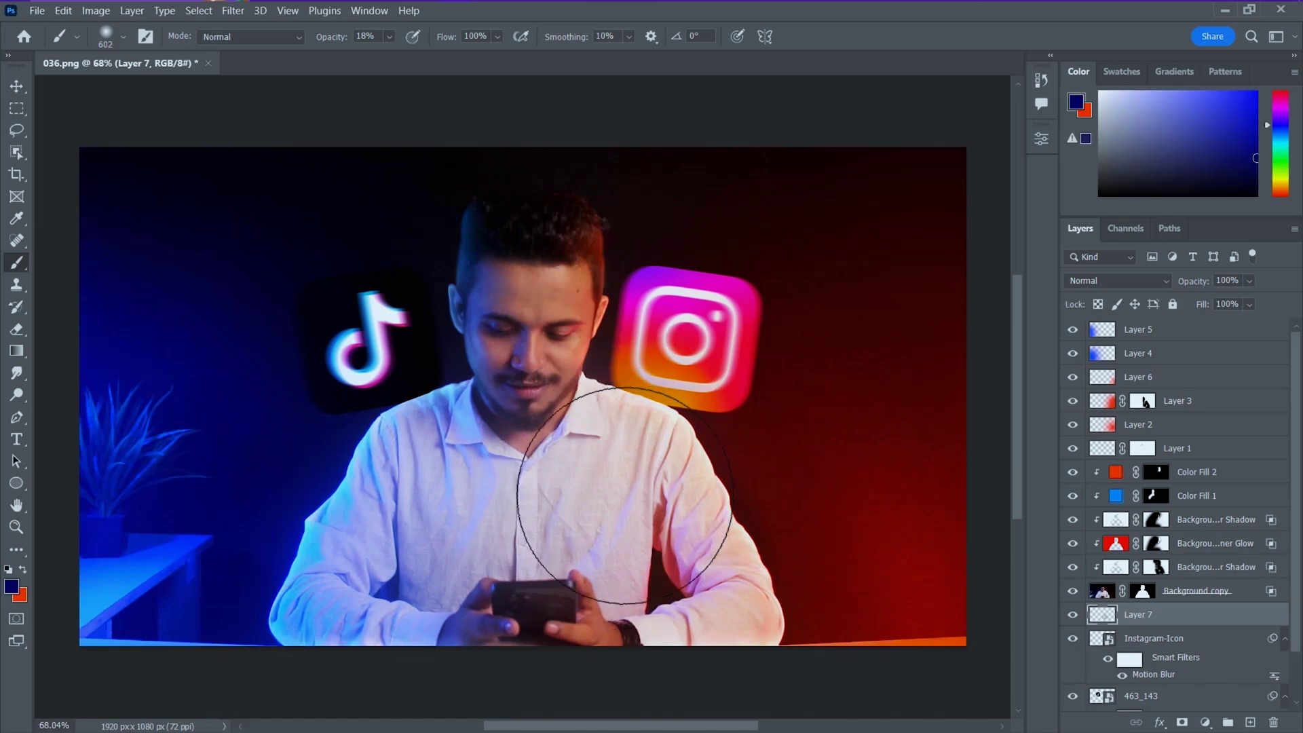
pyautogui.moveTo(478, 463)
pyautogui.mouseDown()
pyautogui.moveTo(412, 500)
pyautogui.moveTo(606, 477)
pyautogui.moveTo(567, 465)
pyautogui.mouseUp()
# Change the brush color to a lighter blue and paint a soft glow behind the man's shoulders over the logos
pyautogui.click(13, 586)
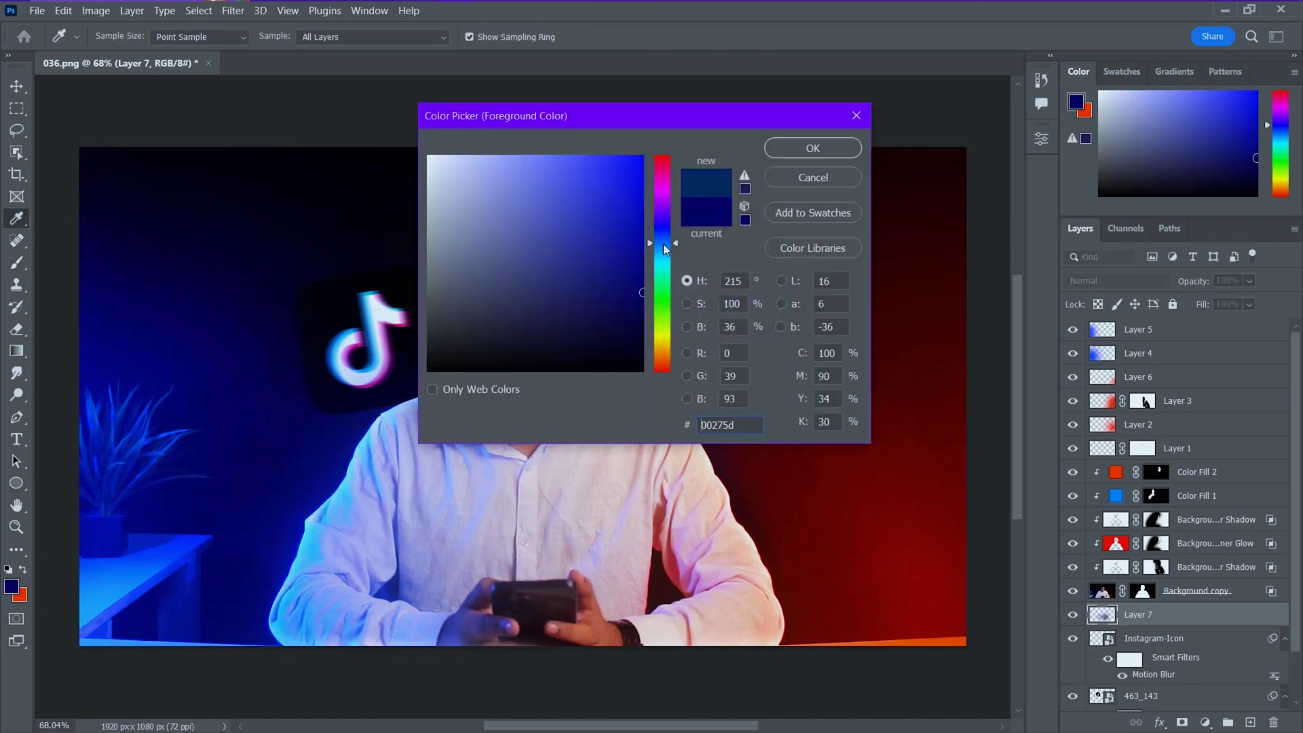
pyautogui.click(662, 243)
pyautogui.click(813, 148)
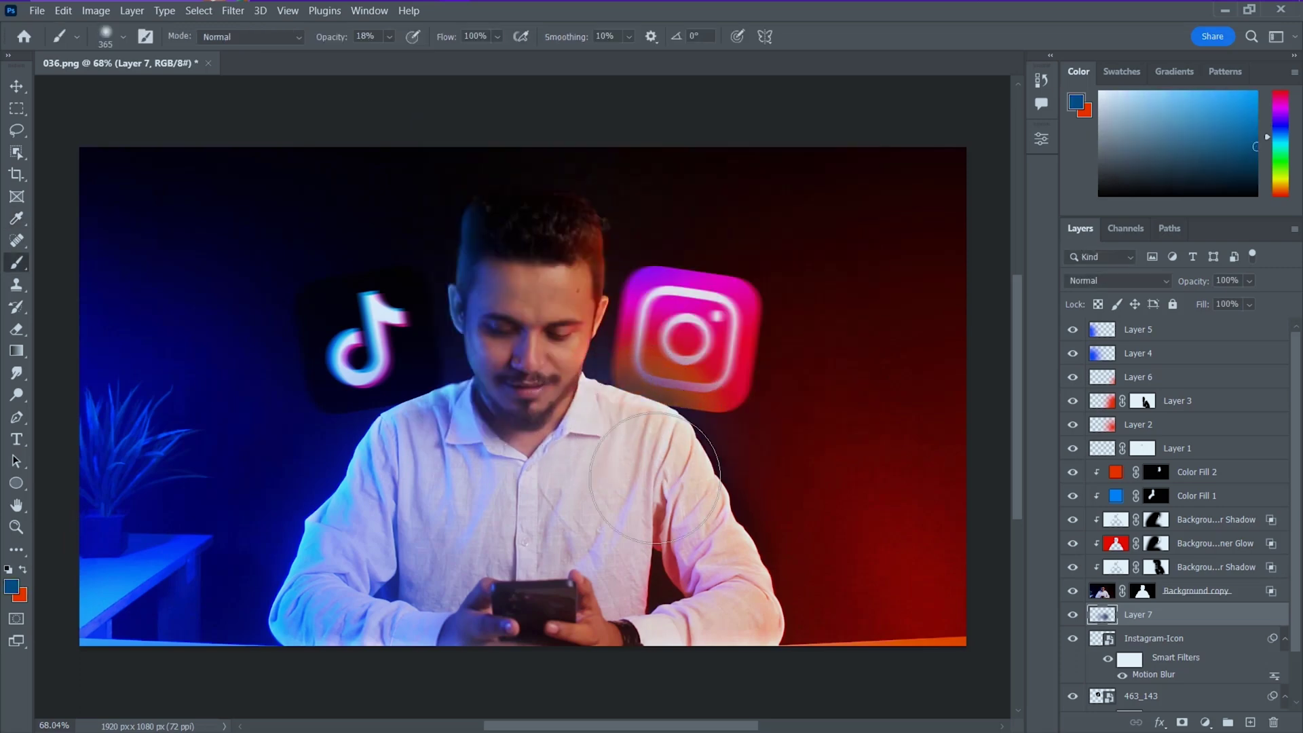
pyautogui.moveTo(599, 444); pyautogui.dragTo(631, 445)
pyautogui.click(411, 470)
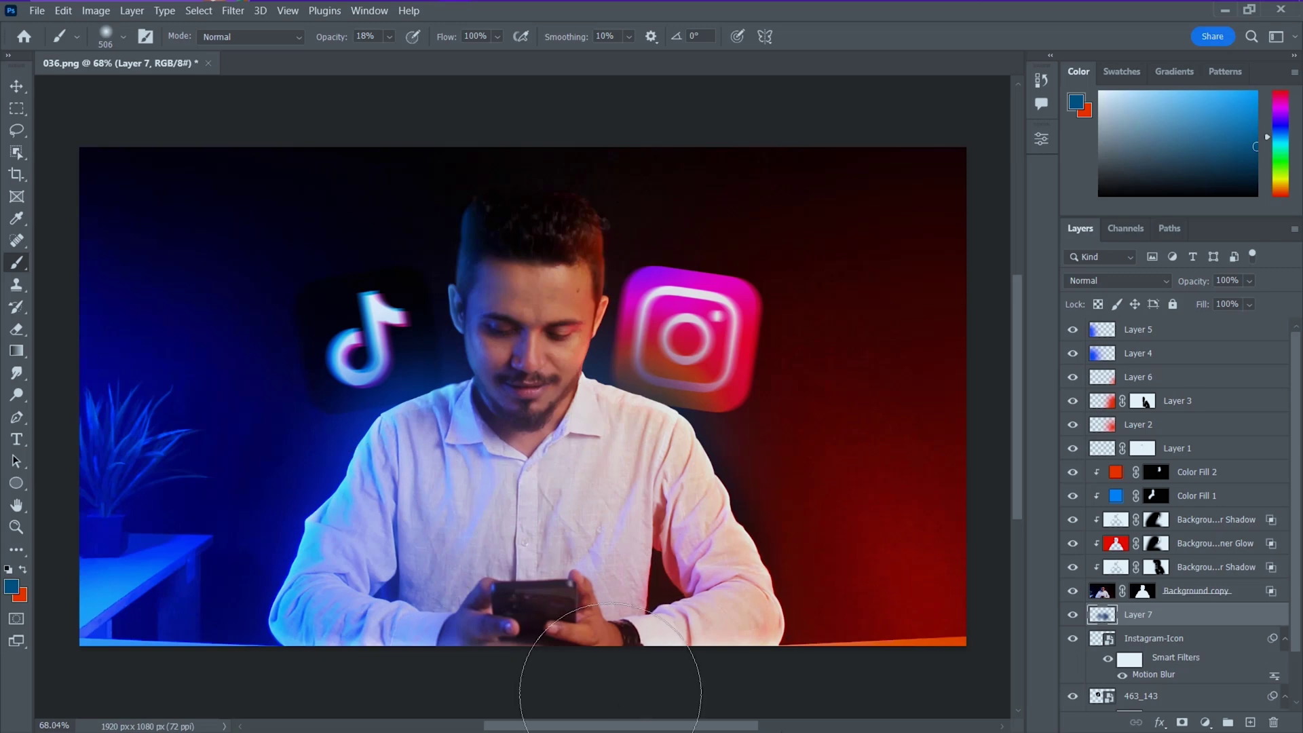
# Place the image 51.jpg from the Pictures folder into the portrait document
pyautogui.press('v')
pyautogui.click(297, 13)
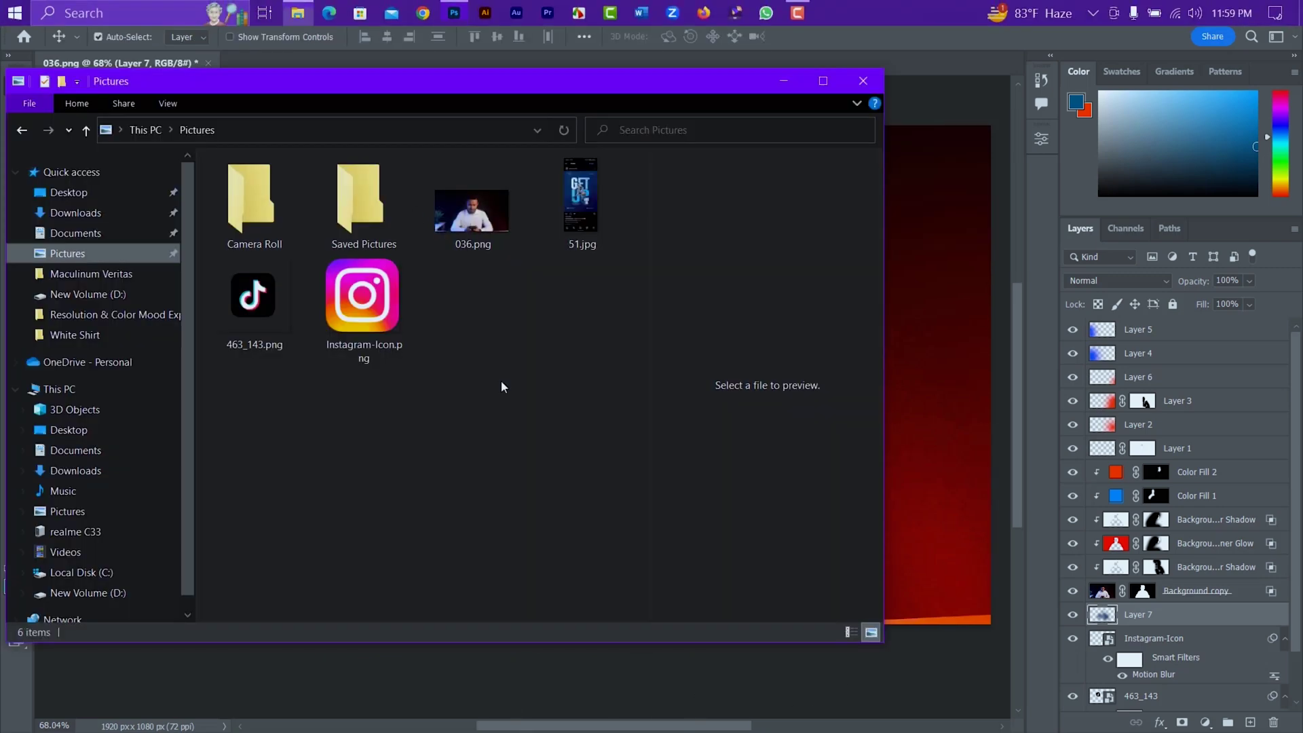
pyautogui.click(588, 211)
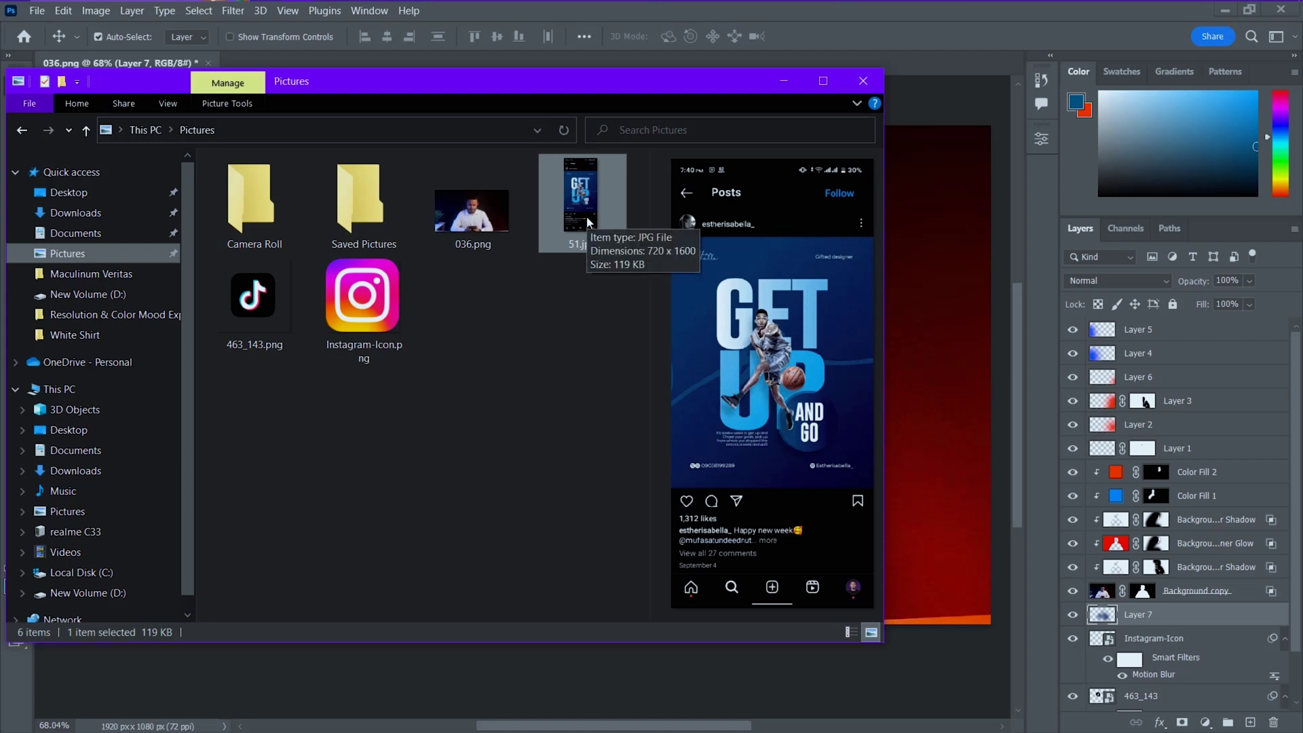
pyautogui.moveTo(586, 216); pyautogui.dragTo(889, 380)
pyautogui.moveTo(699, 448); pyautogui.dragTo(692, 407)
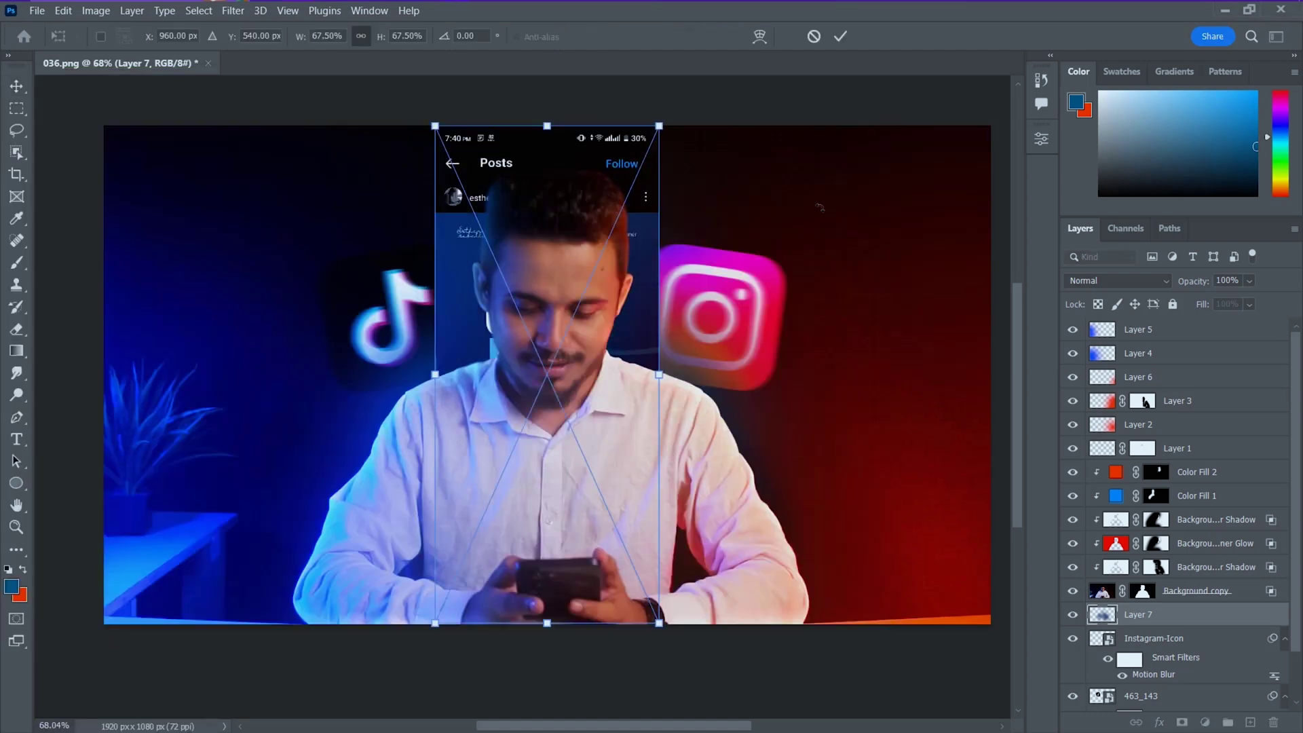
pyautogui.click(834, 40)
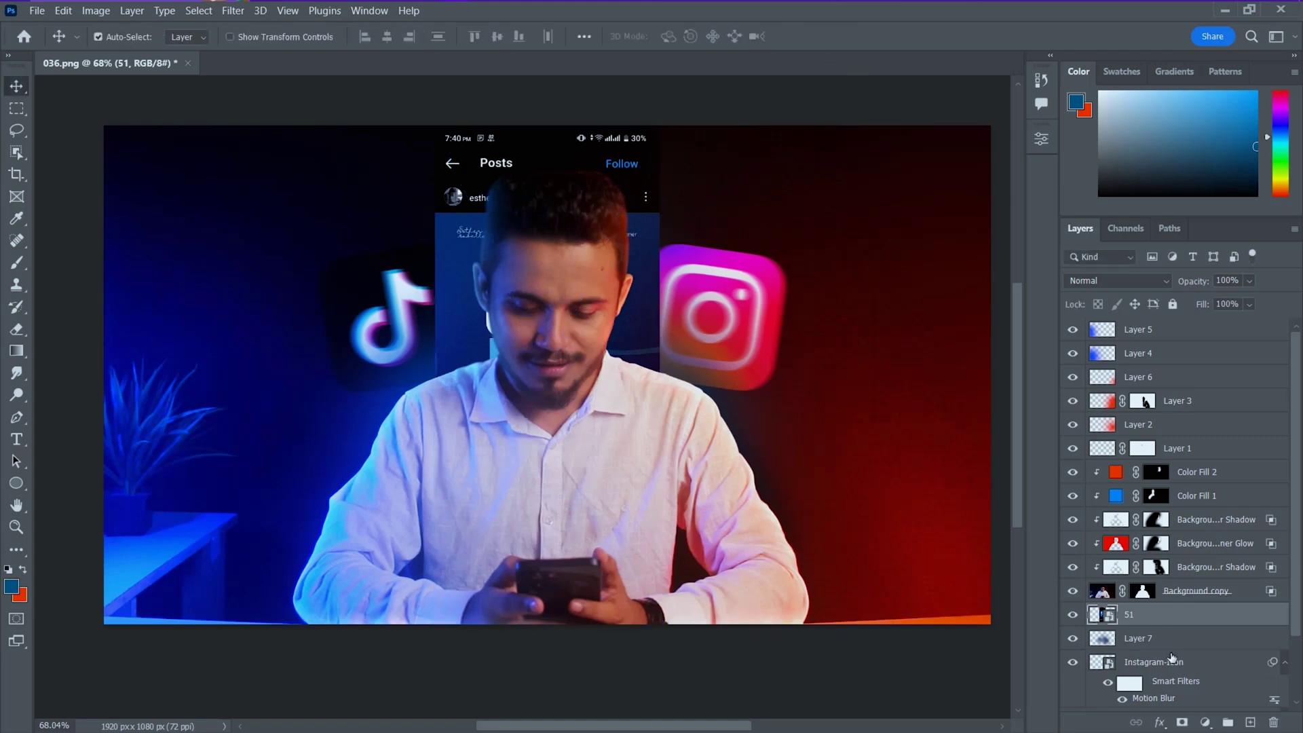
# Convert layer 51 to a smart object and move it above the Color Fill 2 layer
pyautogui.rightClick(1150, 620)
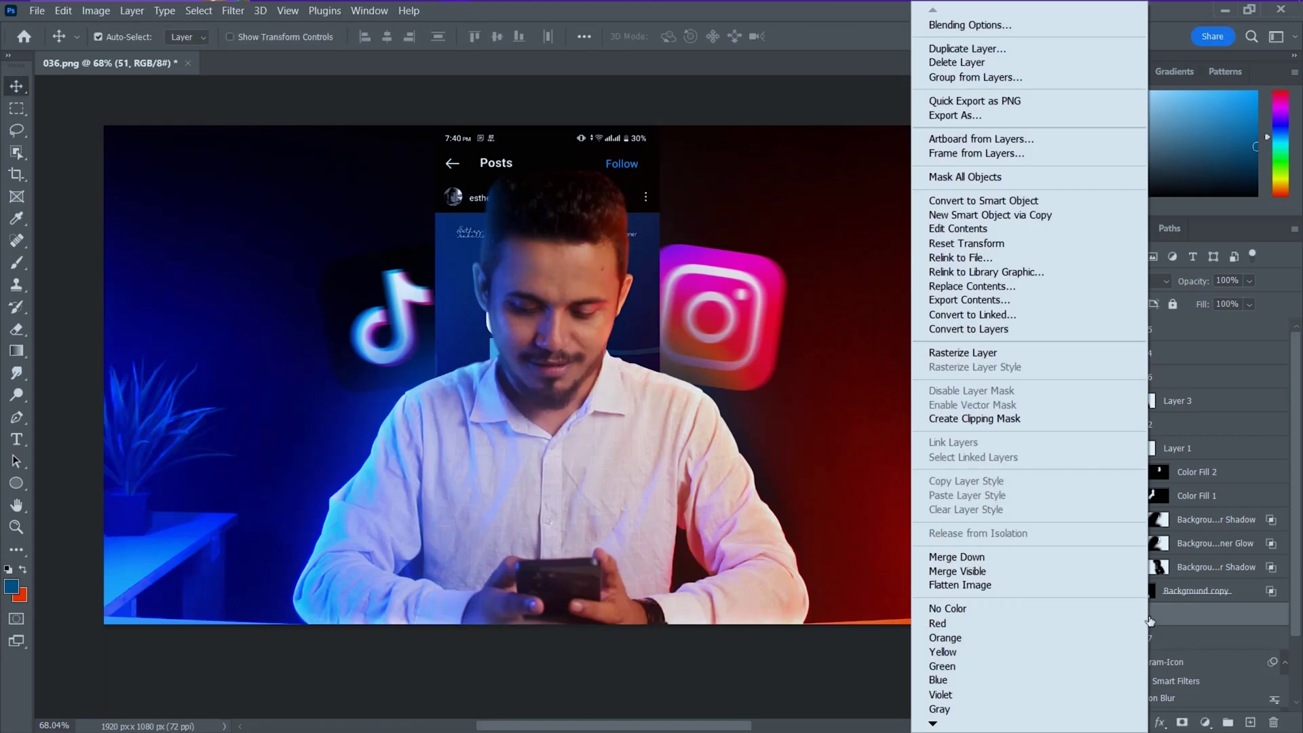
pyautogui.click(980, 202)
pyautogui.moveTo(1149, 623); pyautogui.dragTo(1147, 462)
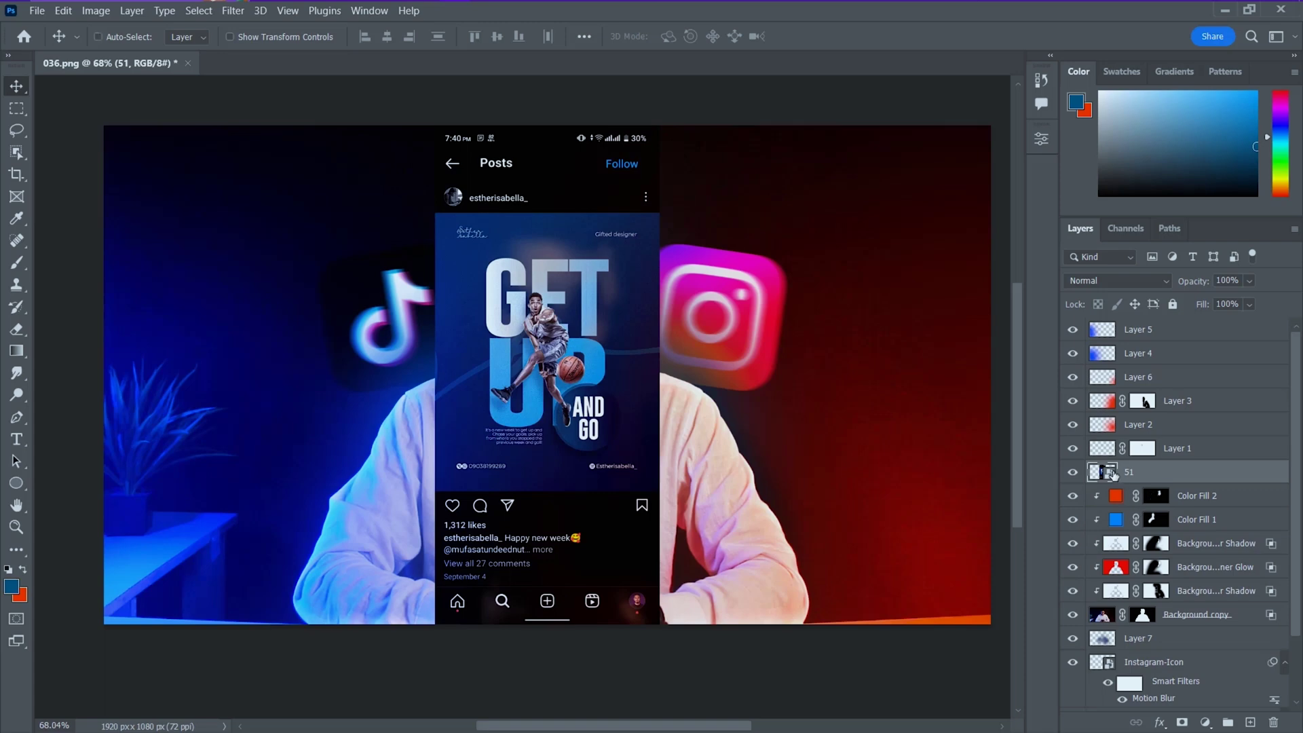
# Scale the post screenshot to 46.30% and position it over the man's shirt, just above the phone
pyautogui.hotkey('ctrl', 't')
pyautogui.moveTo(547, 127); pyautogui.dragTo(547, 141)
pyautogui.moveTo(547, 309); pyautogui.dragTo(547, 393)
pyautogui.moveTo(548, 525); pyautogui.dragTo(564, 508)
pyautogui.click(840, 36)
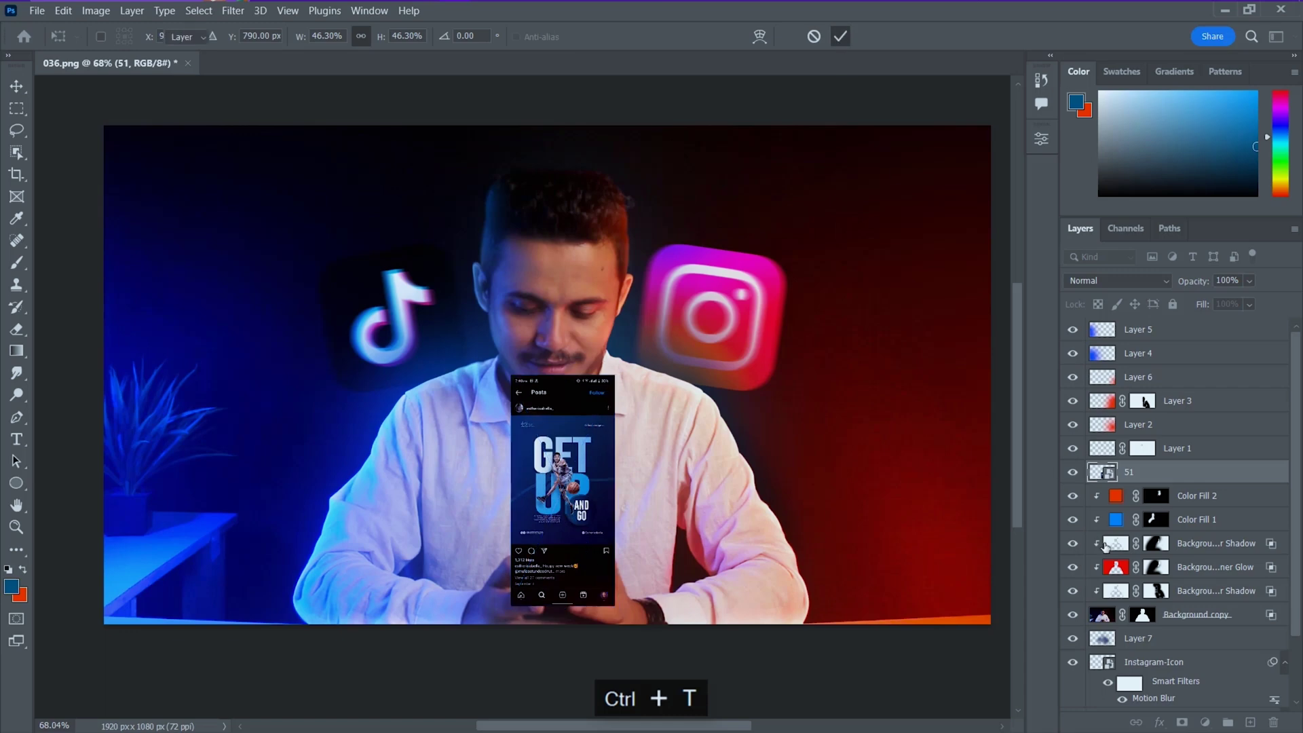
# Inside the layer 51 smart object, mask everything except the post from account header to likes line, then save and close it
pyautogui.doubleClick(1098, 473)
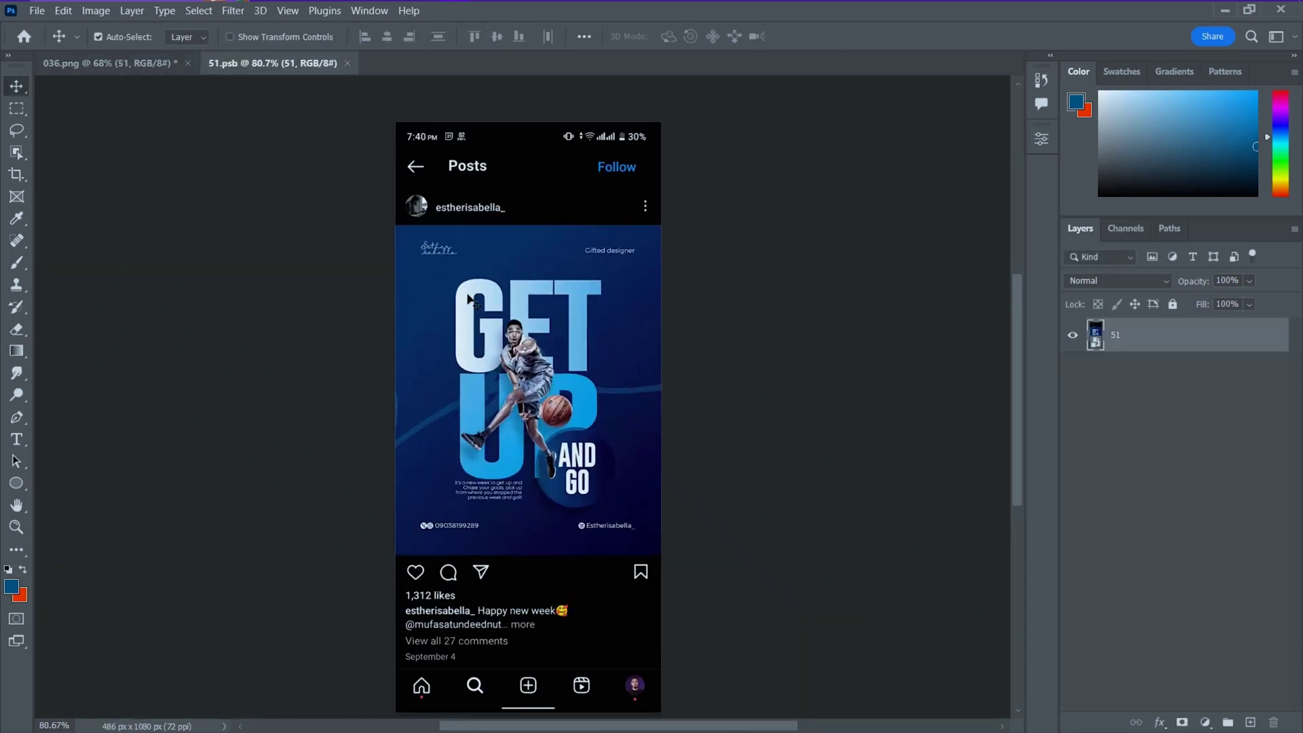
pyautogui.click(16, 109)
pyautogui.moveTo(392, 193); pyautogui.dragTo(719, 606)
pyautogui.click(1181, 723)
pyautogui.hotkey('ctrl', 's')
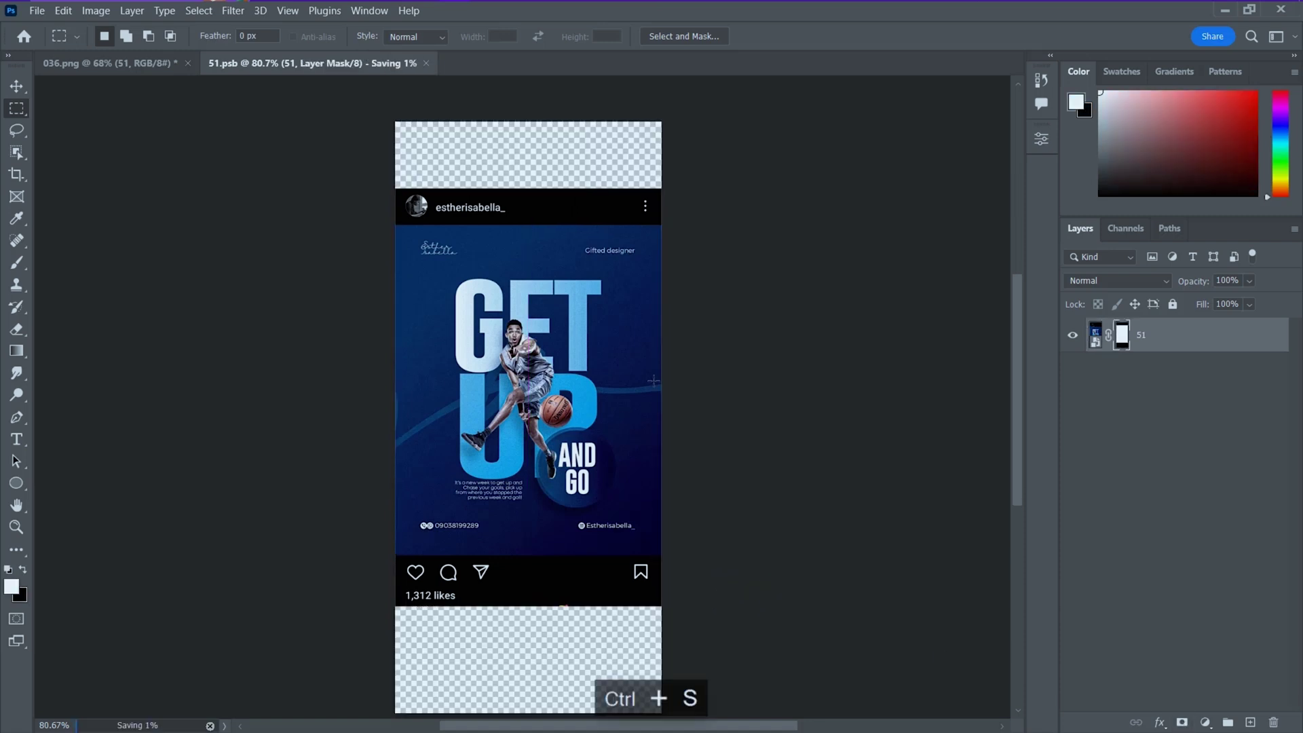
pyautogui.click(372, 63)
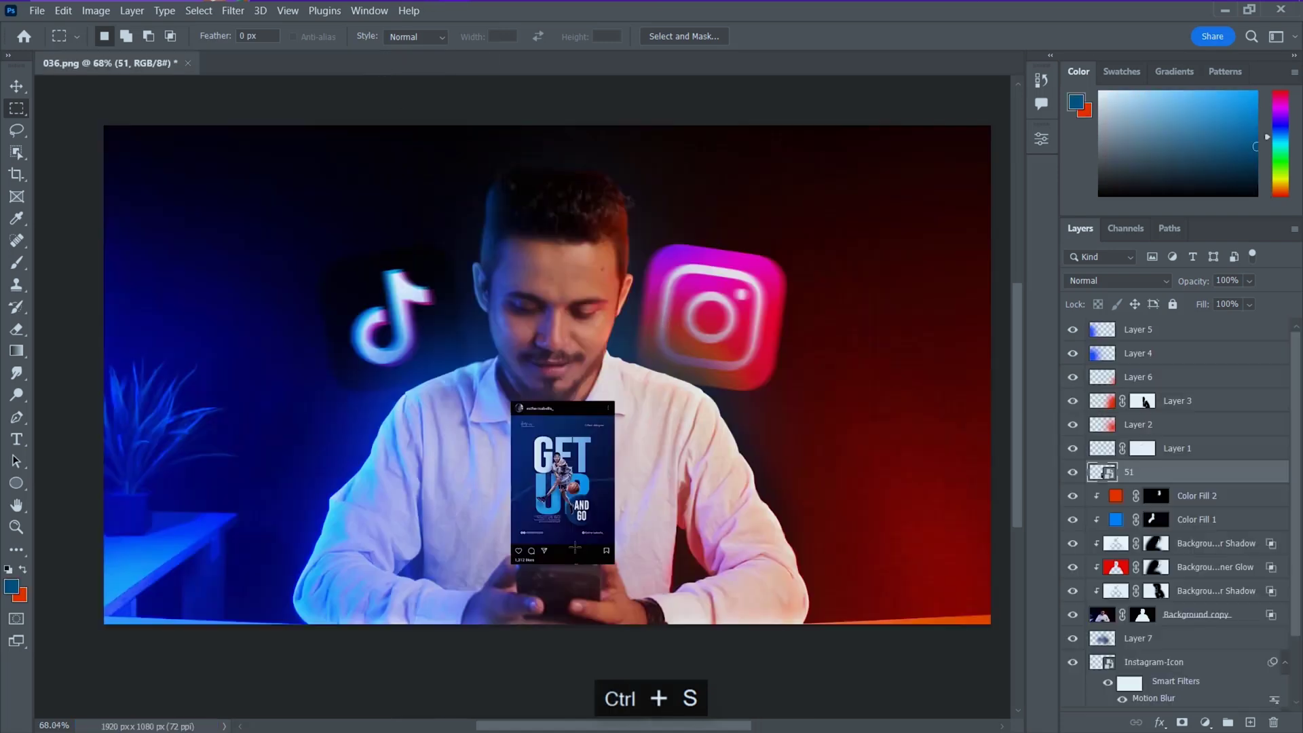
pyautogui.click(16, 86)
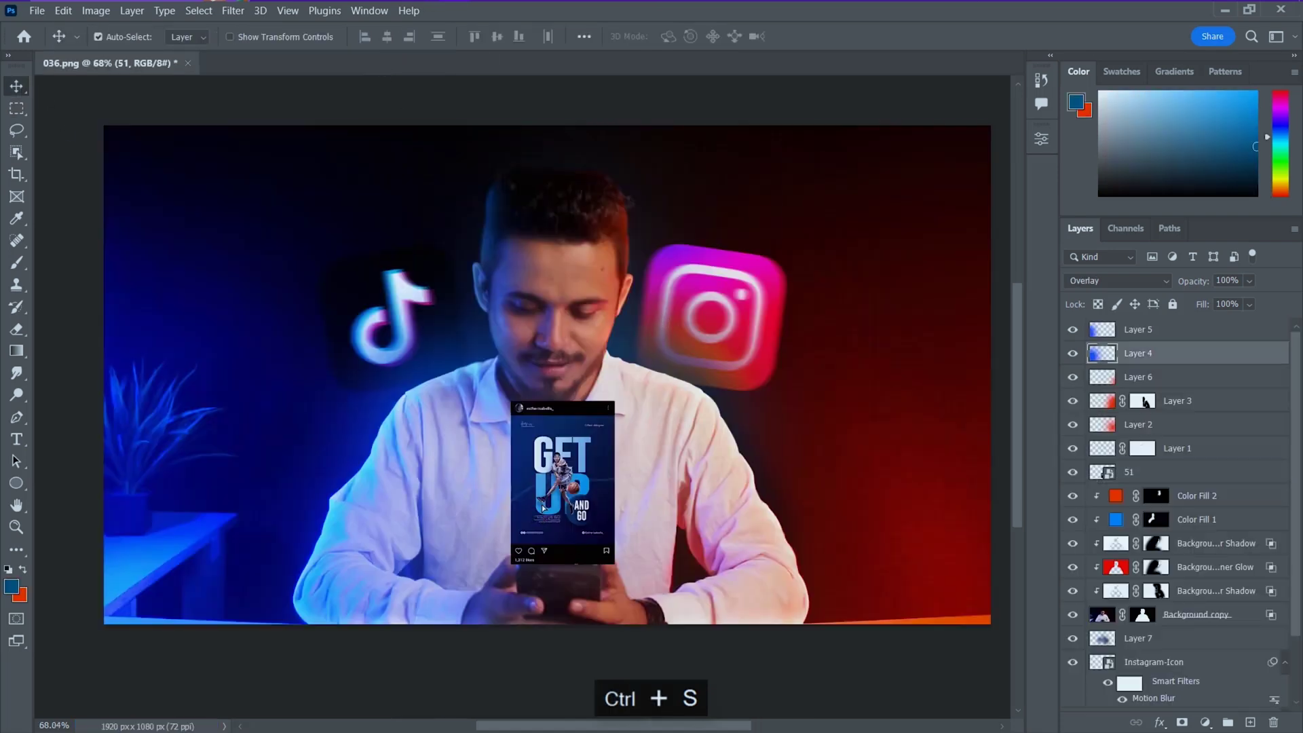
pyautogui.moveTo(540, 505); pyautogui.dragTo(576, 536)
pyautogui.hotkey('ctrl', 'z')
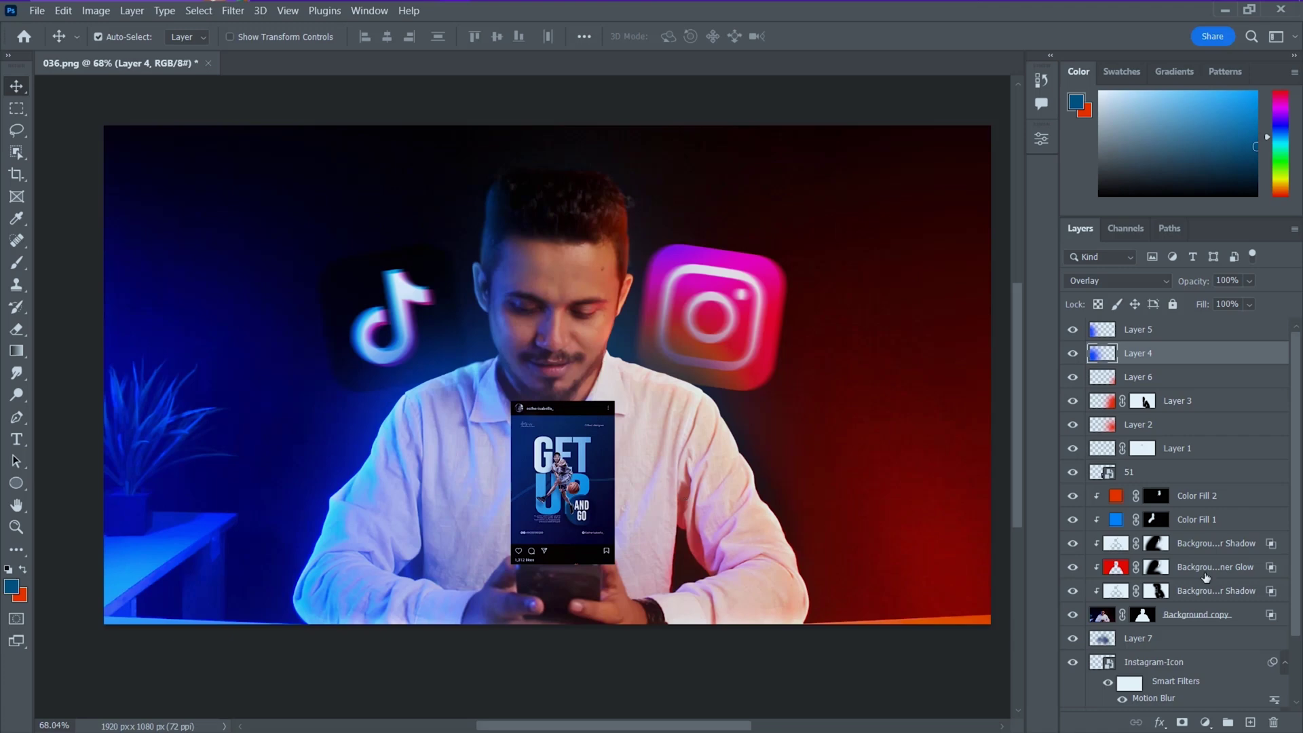
# Scale layer 51 down to 28.91% and center it above the phone
pyautogui.click(1154, 472)
pyautogui.hotkey('ctrl', 't')
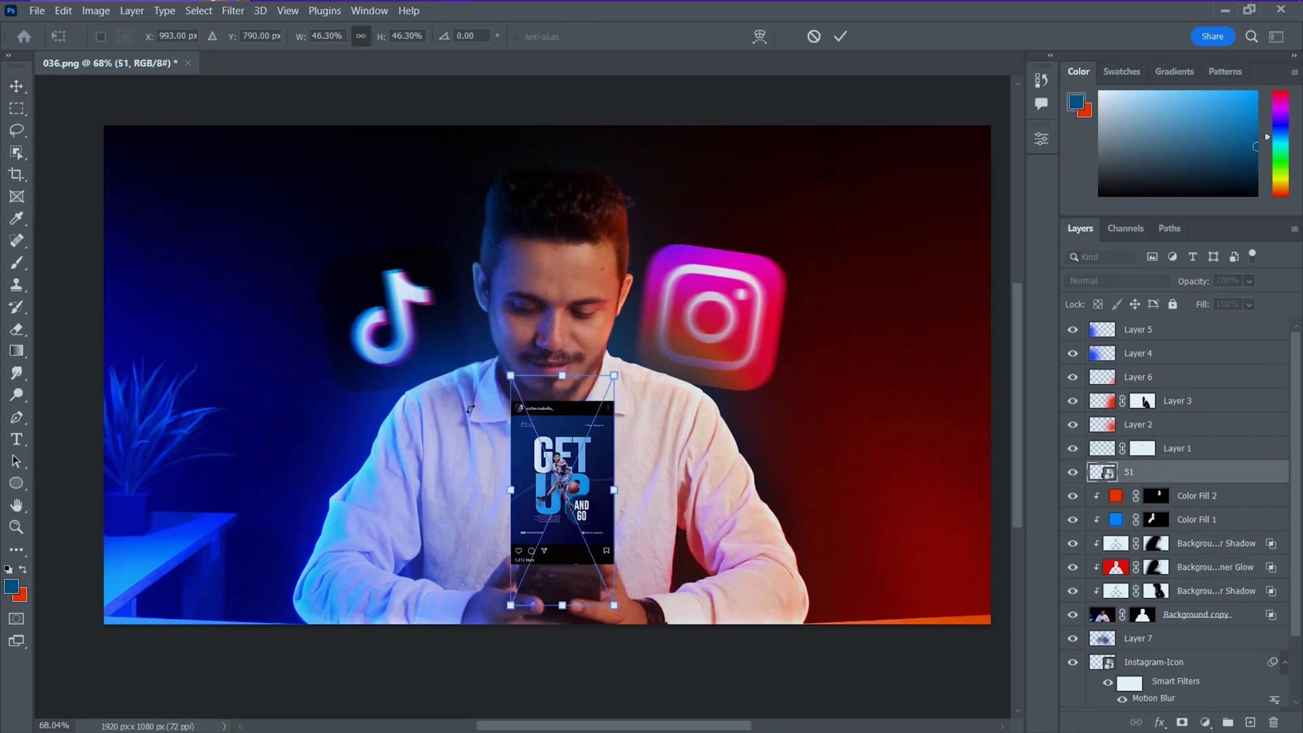
pyautogui.moveTo(614, 486); pyautogui.dragTo(562, 537)
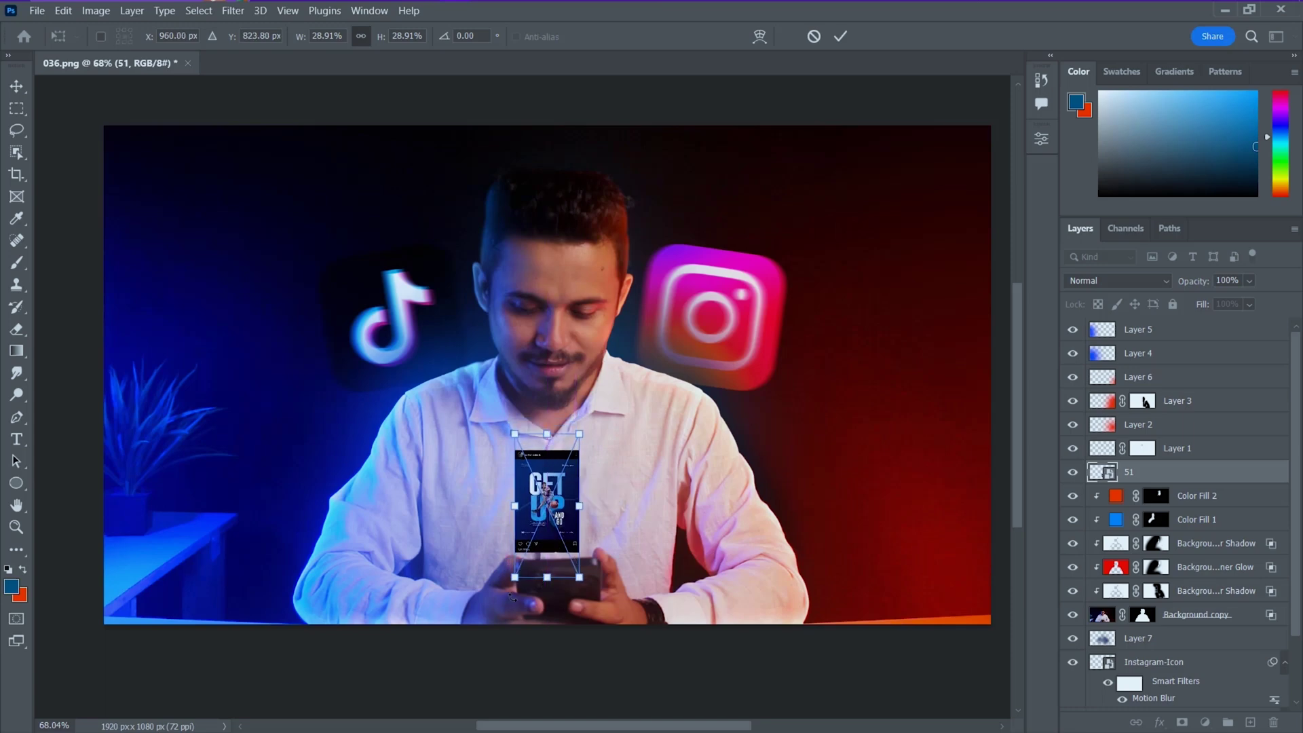
# Apply a Perspective transform to the post screenshot, widening its upper edge and narrowing its lower edge toward the phone
pyautogui.rightClick(533, 536)
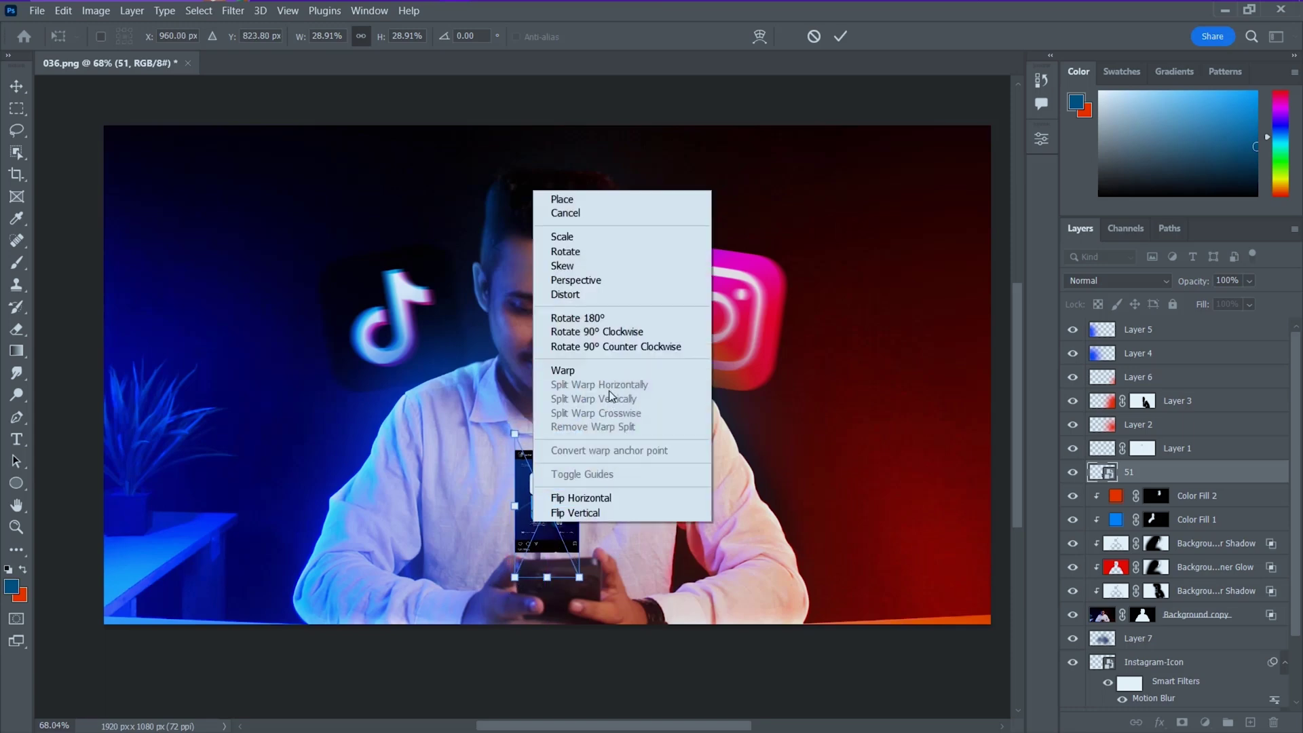
pyautogui.click(575, 279)
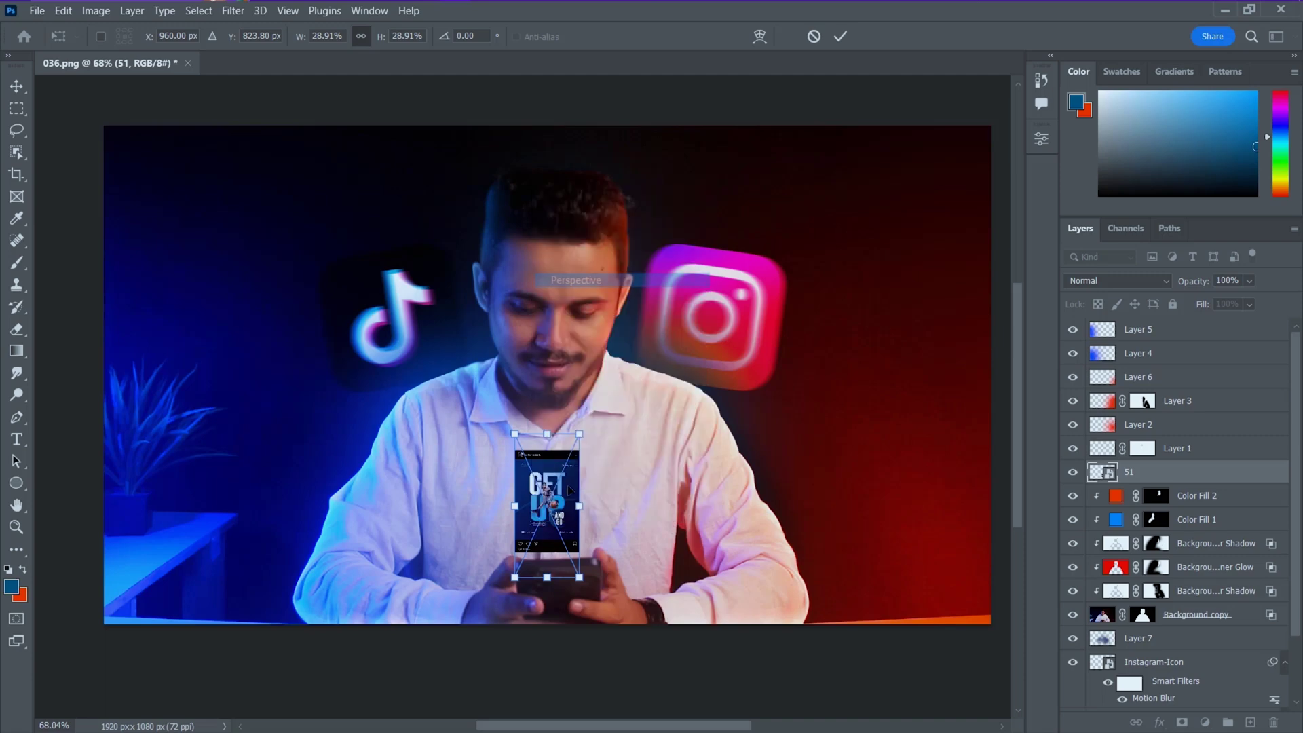
pyautogui.moveTo(514, 582); pyautogui.dragTo(523, 578)
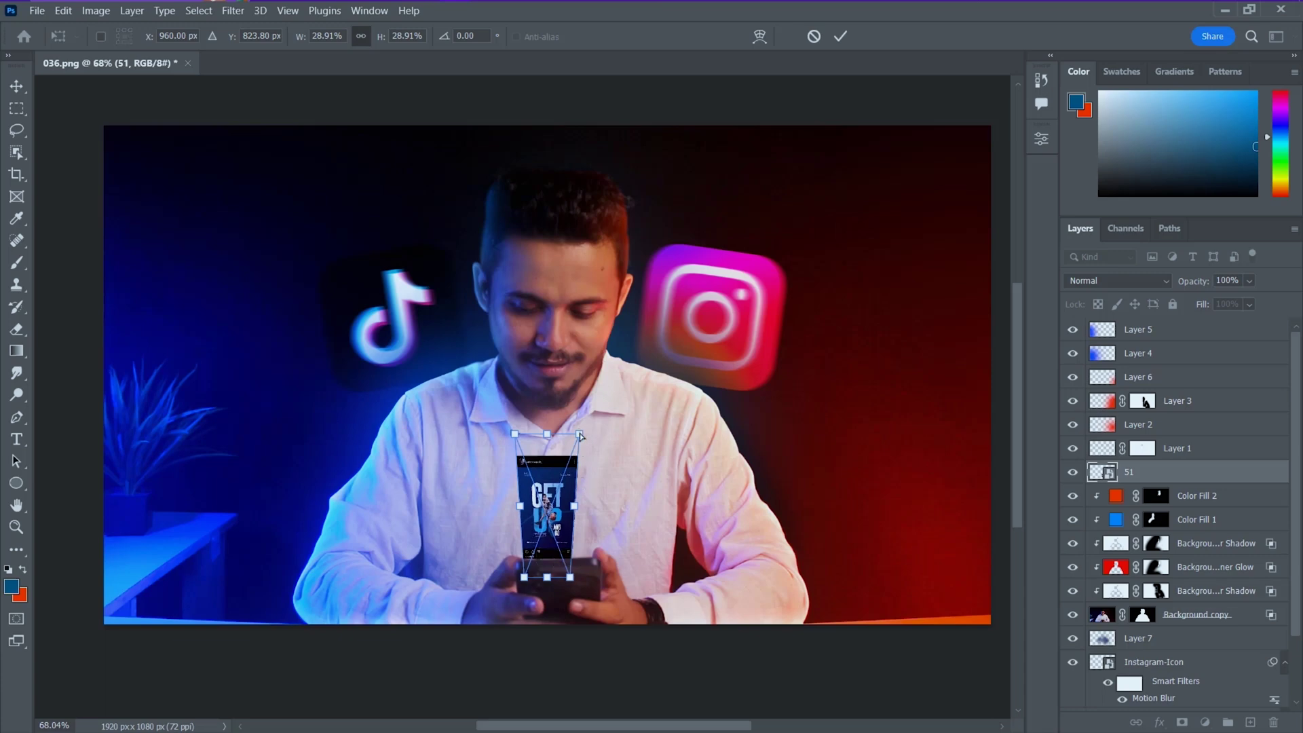
pyautogui.moveTo(578, 434); pyautogui.dragTo(585, 433)
pyautogui.moveTo(545, 537); pyautogui.dragTo(554, 529)
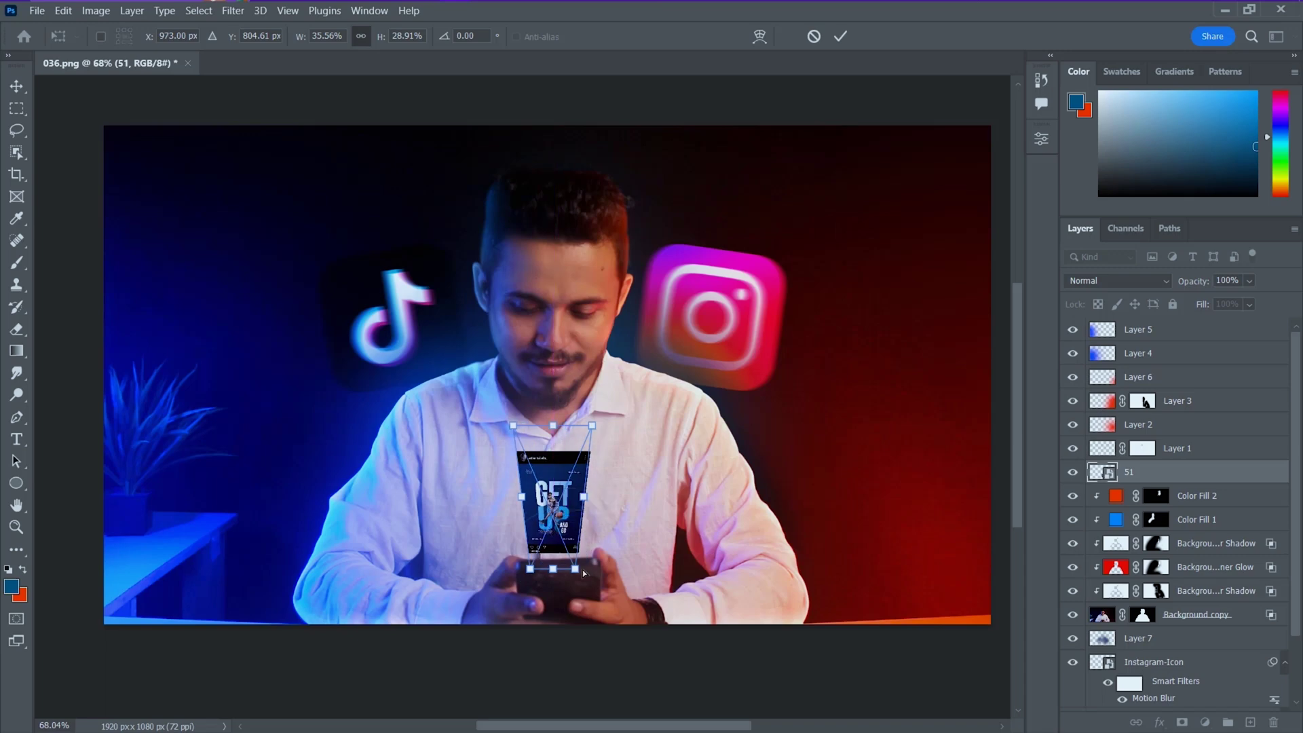
pyautogui.moveTo(577, 573); pyautogui.dragTo(581, 571)
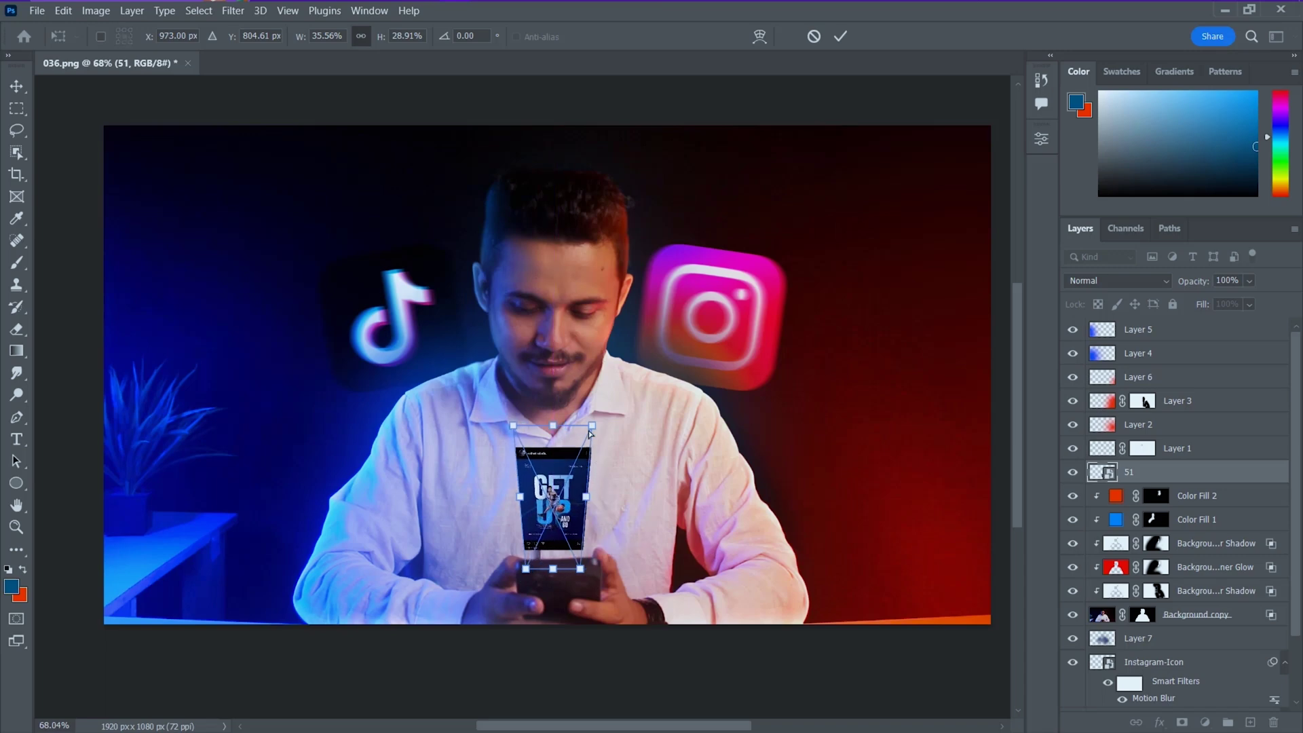
pyautogui.moveTo(600, 426); pyautogui.dragTo(600, 426)
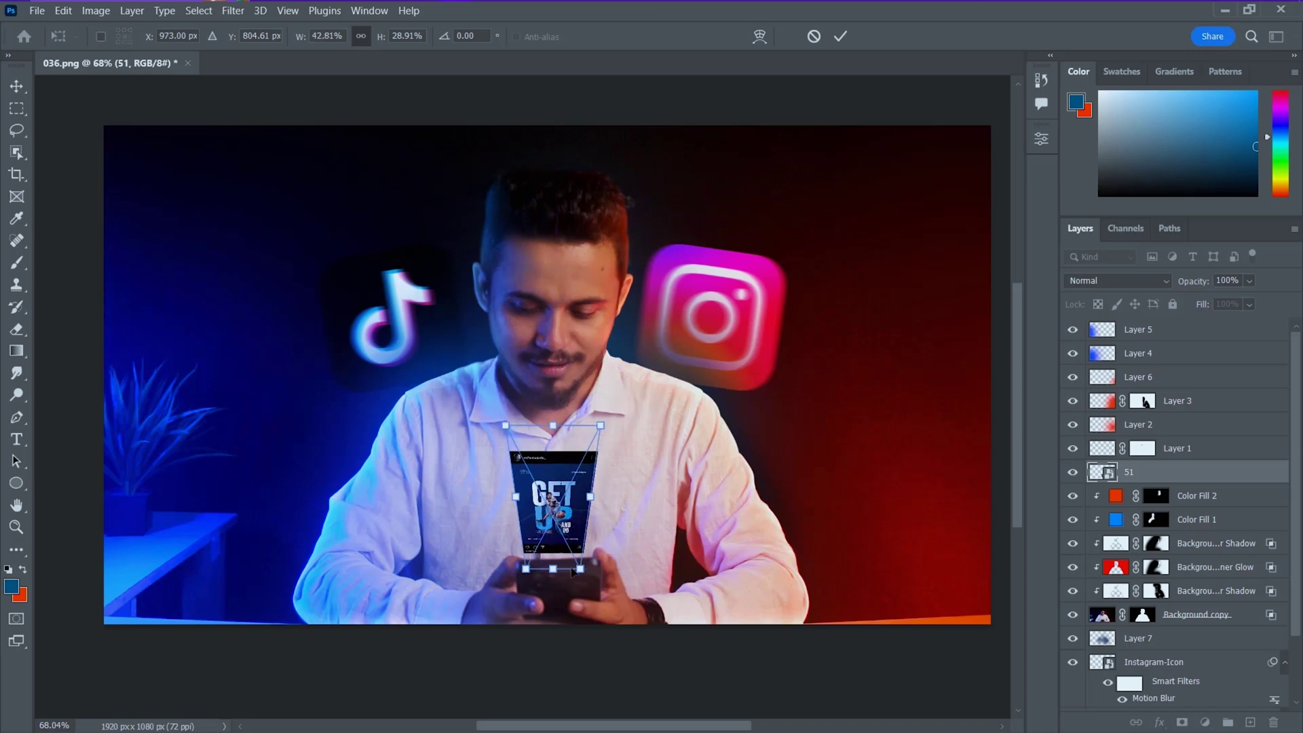
pyautogui.moveTo(580, 576); pyautogui.dragTo(584, 577)
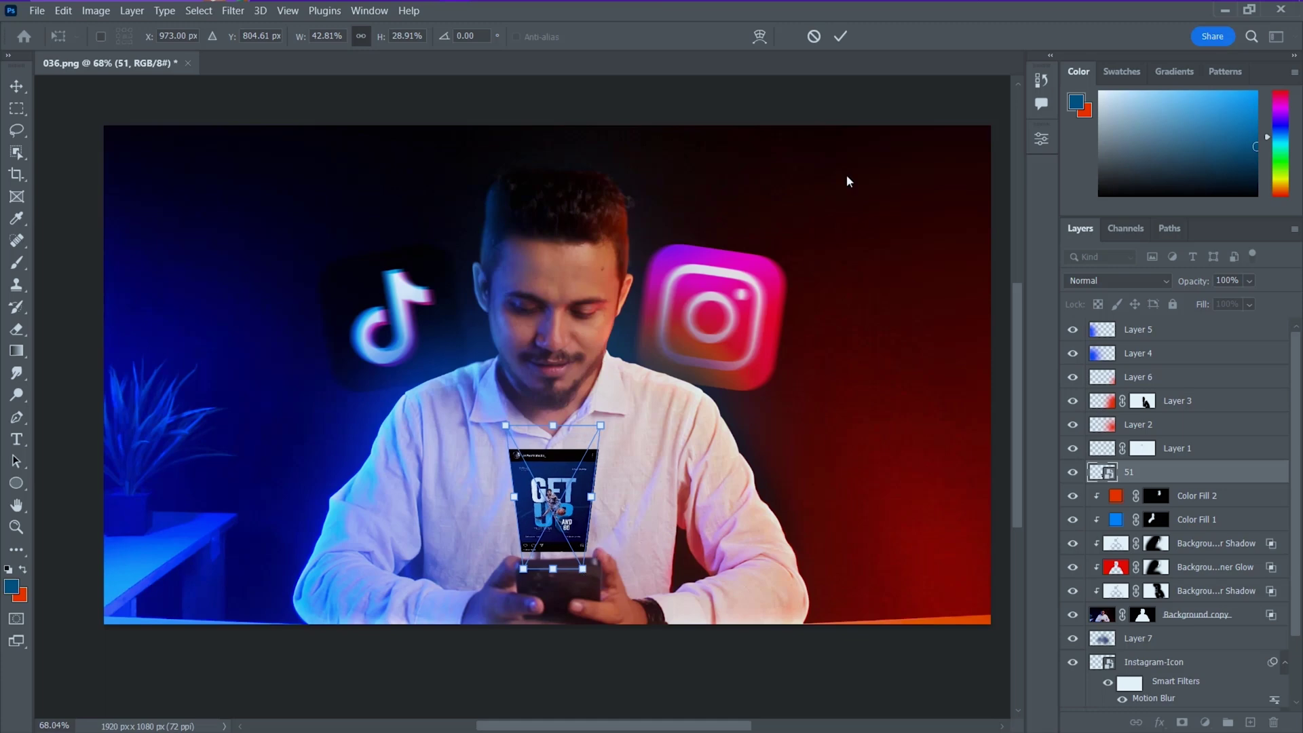
pyautogui.click(840, 40)
# Set the blend mode of layer 51 to Screen
pyautogui.scroll(5, 585, 548)
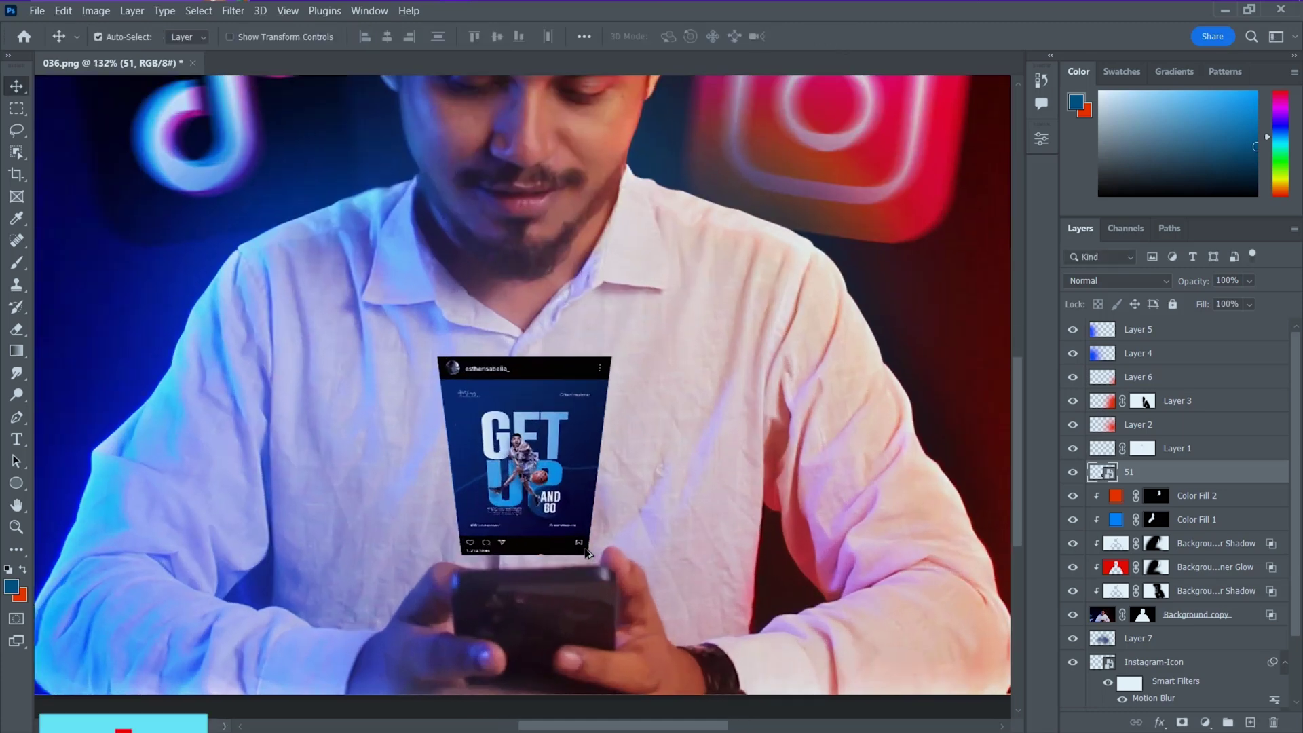
pyautogui.click(1116, 280)
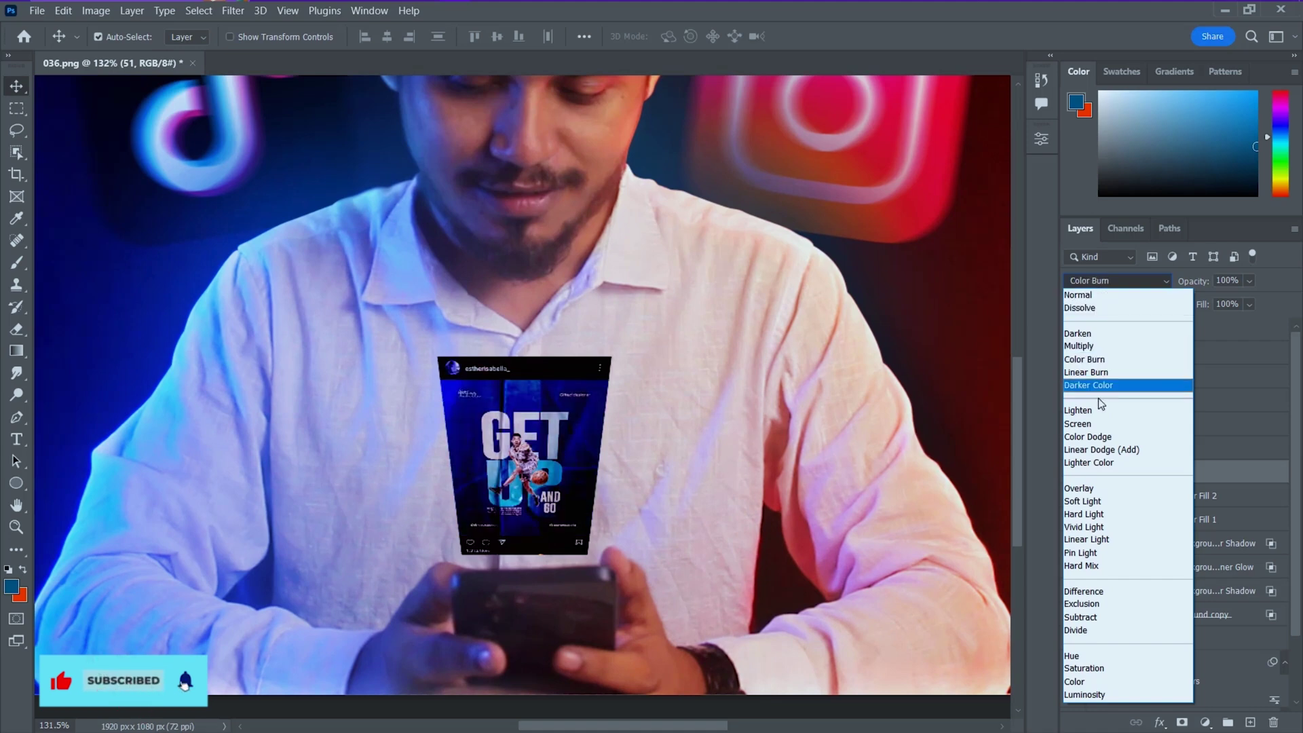
pyautogui.click(1095, 425)
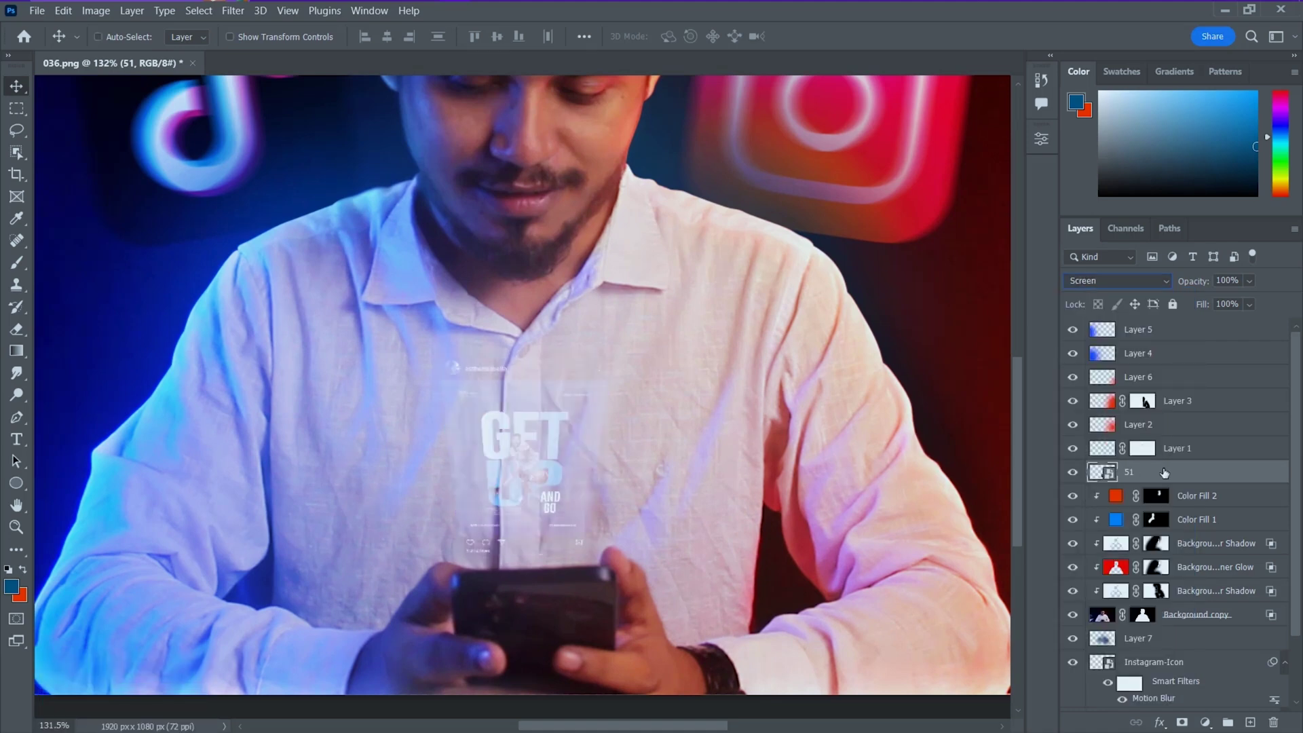
# Duplicate layer 51 and place the copy below the original in the layer stack
pyautogui.hotkey('ctrl', 'j')
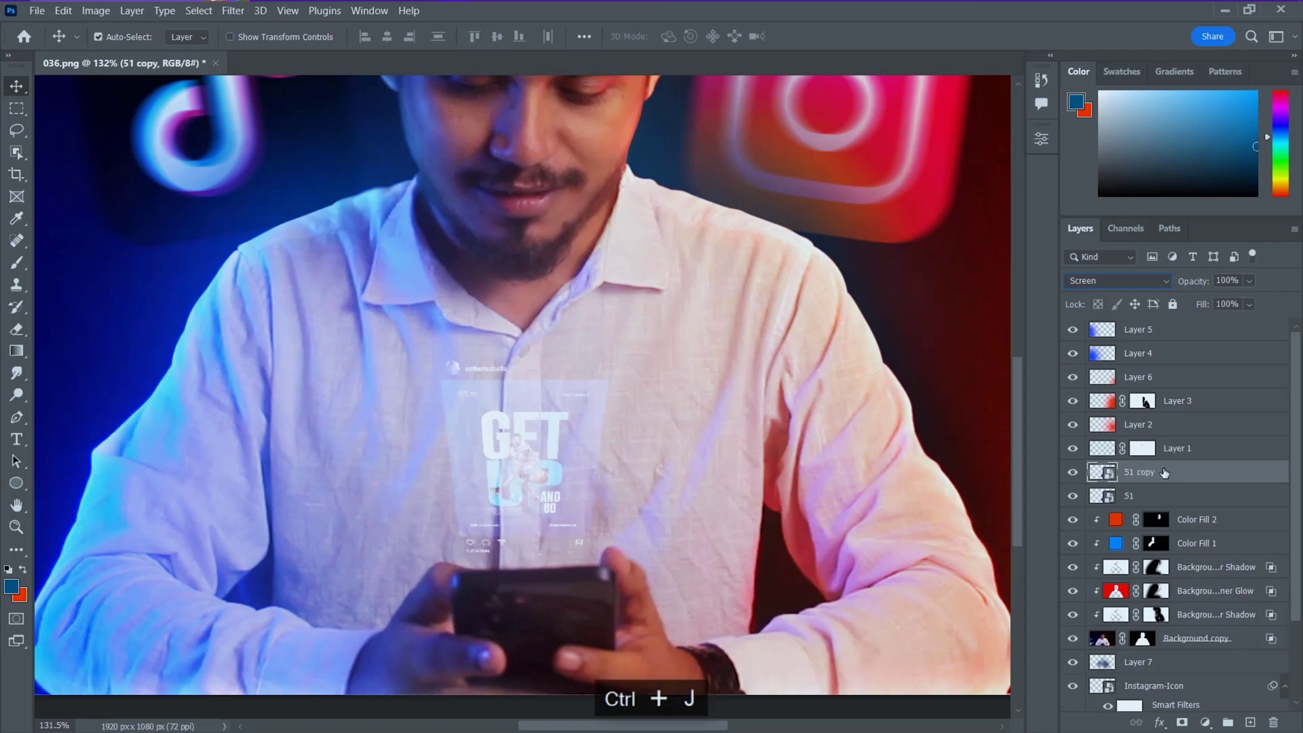
pyautogui.moveTo(1164, 478); pyautogui.dragTo(1159, 506)
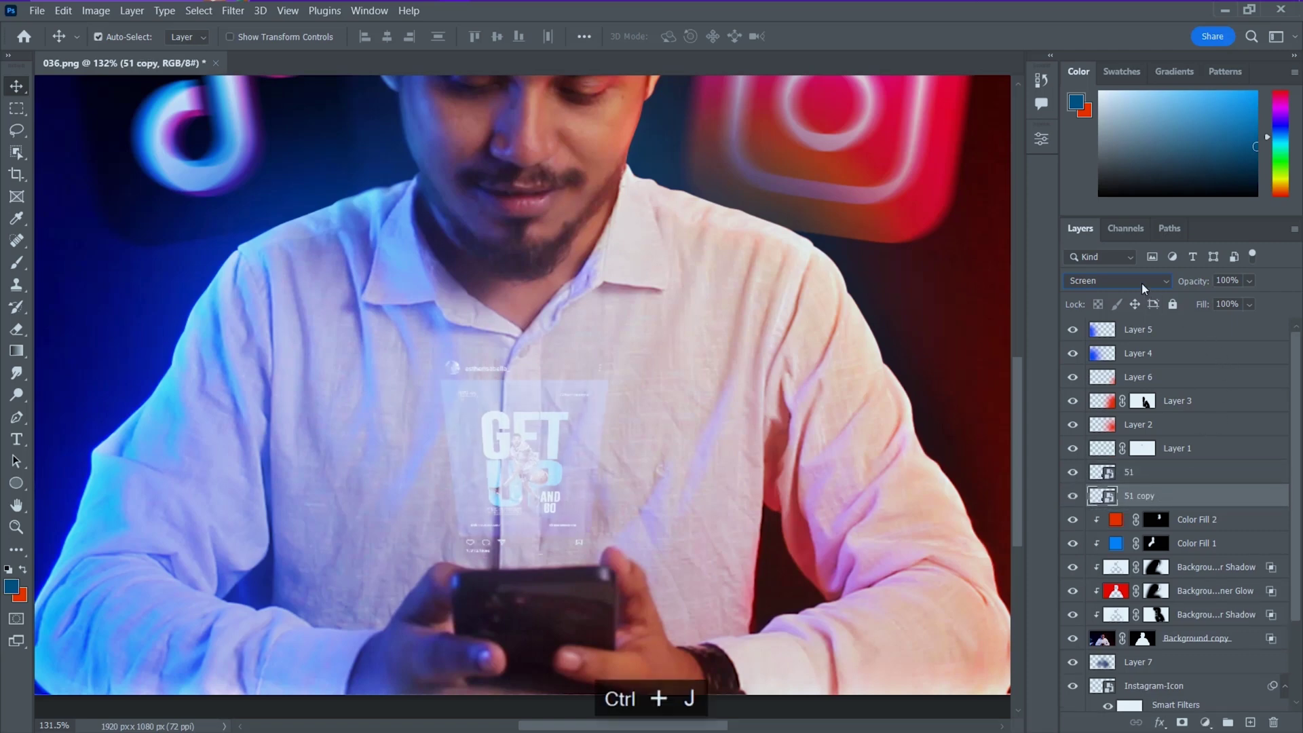
# Try the duplicated post layer in Normal blend mode with its fill lowered to 38%
pyautogui.click(1141, 283)
pyautogui.click(1129, 299)
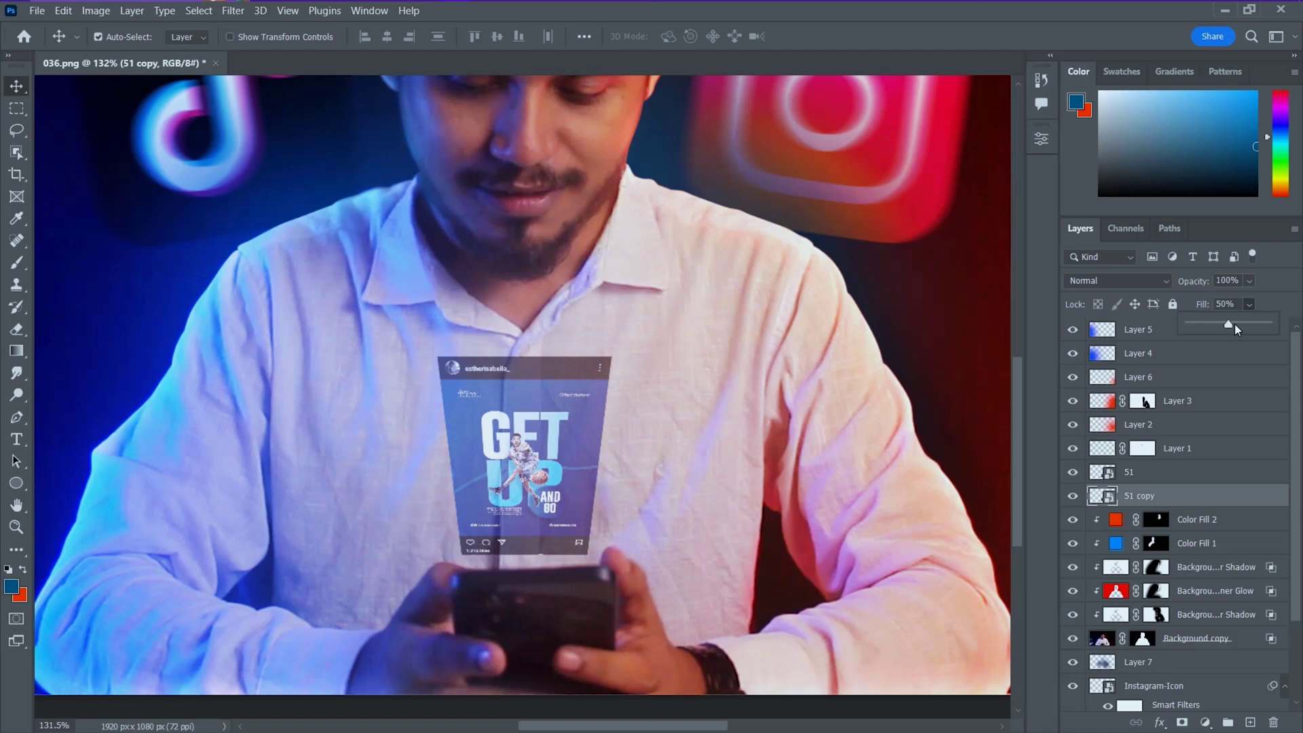
pyautogui.moveTo(1228, 328); pyautogui.dragTo(1227, 328)
pyautogui.scroll(-2, 562, 470)
pyautogui.scroll(-2, 560, 475)
pyautogui.scroll(3, 539, 434)
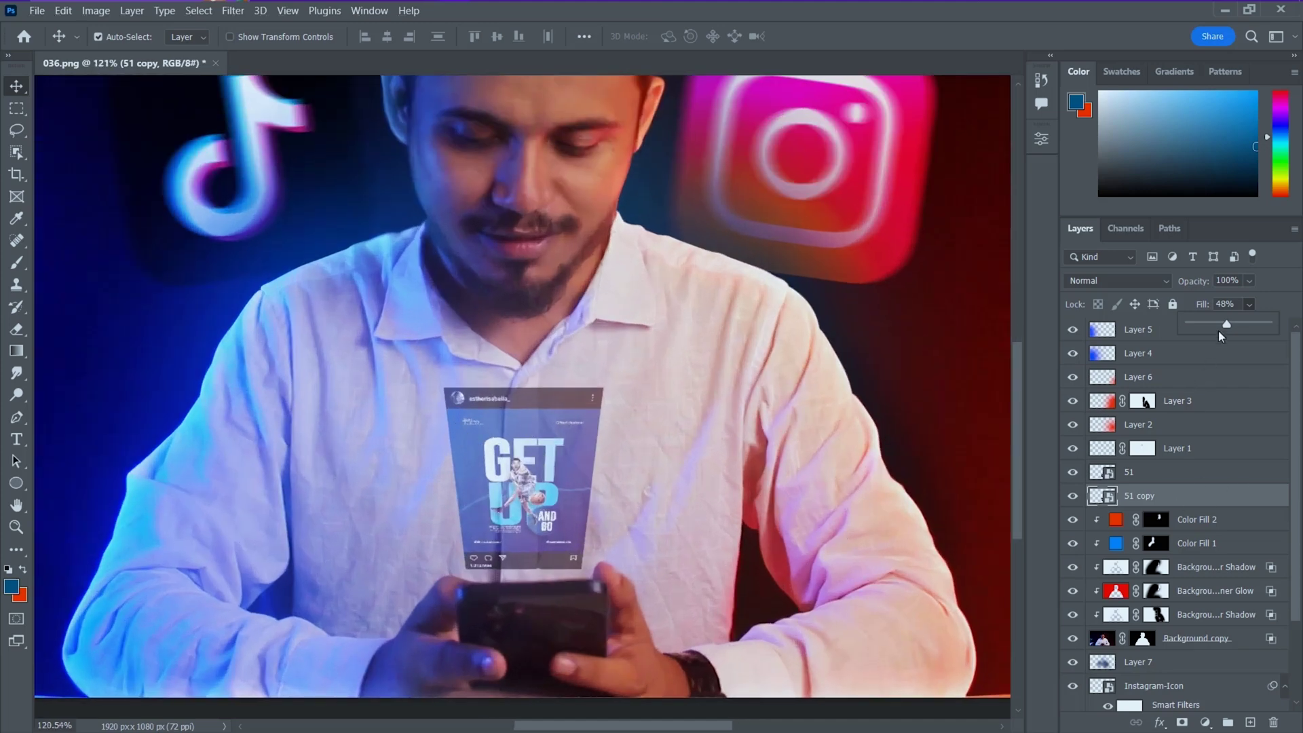
pyautogui.moveTo(1218, 324); pyautogui.dragTo(1218, 324)
# Set the 51 copy layer to Overlay blend mode with 100% fill
pyautogui.click(1116, 280)
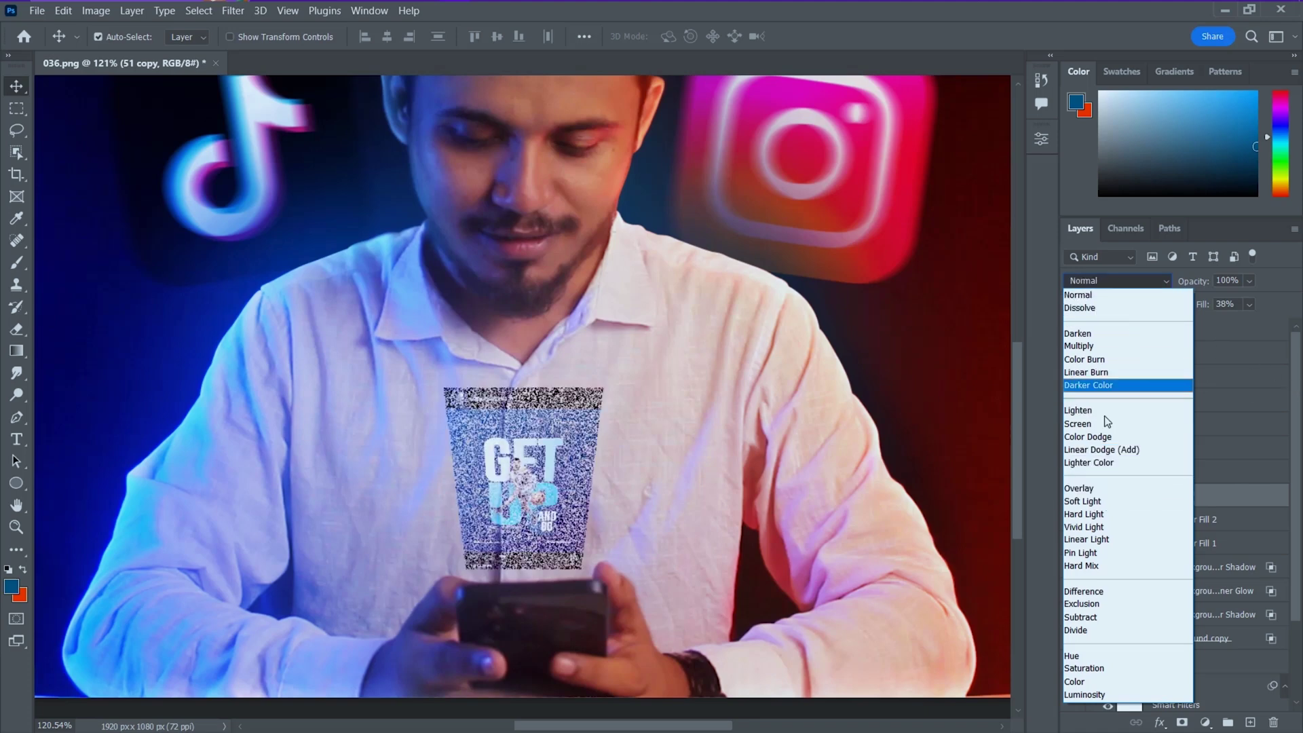
pyautogui.click(1080, 493)
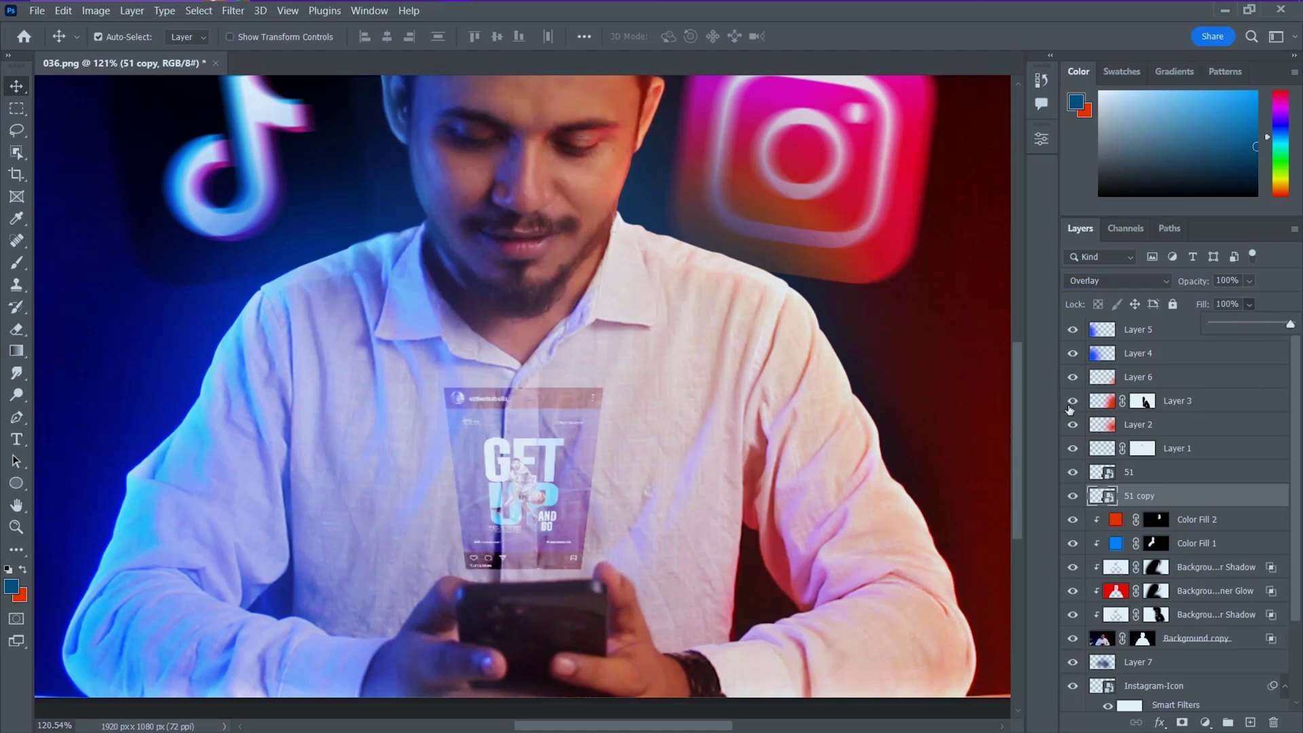
pyautogui.scroll(-3, 570, 479)
pyautogui.scroll(2, 582, 479)
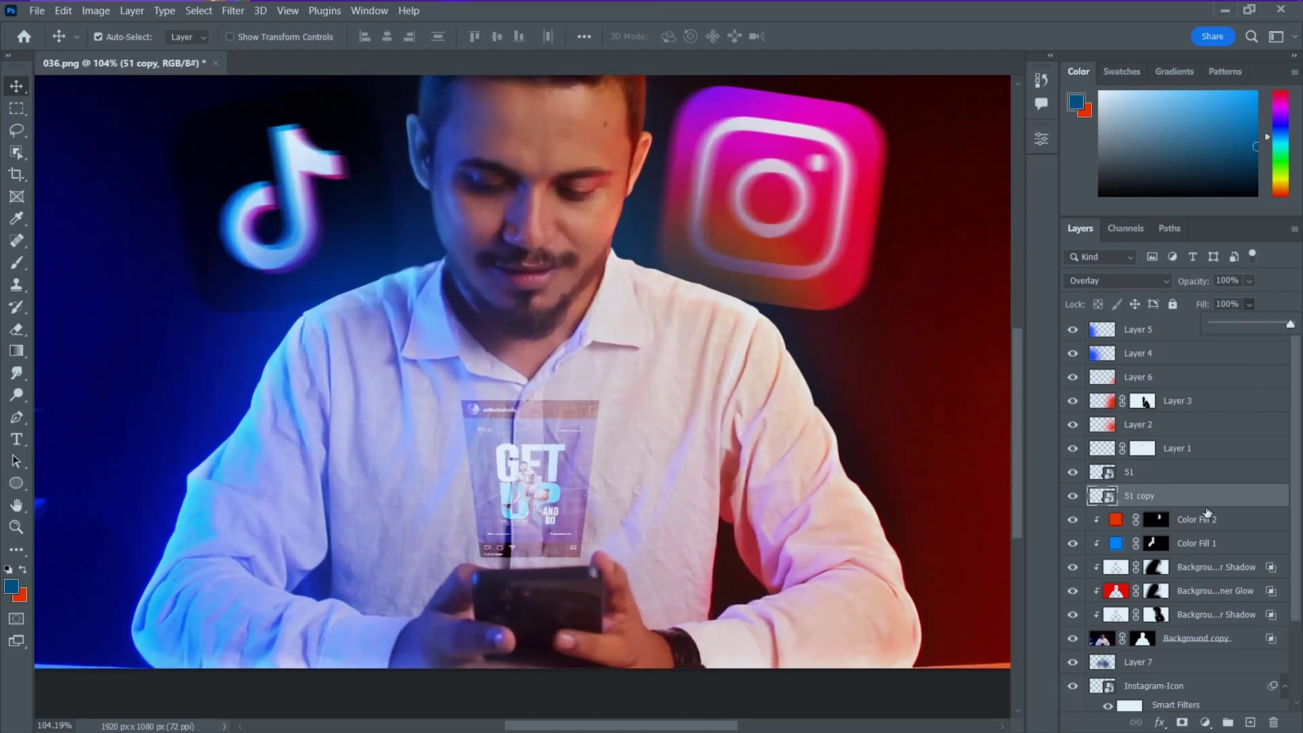
# Duplicate the Overlay post layer and set the duplicate to Soft Light with 67% fill
pyautogui.hotkey('ctrl', 'j')
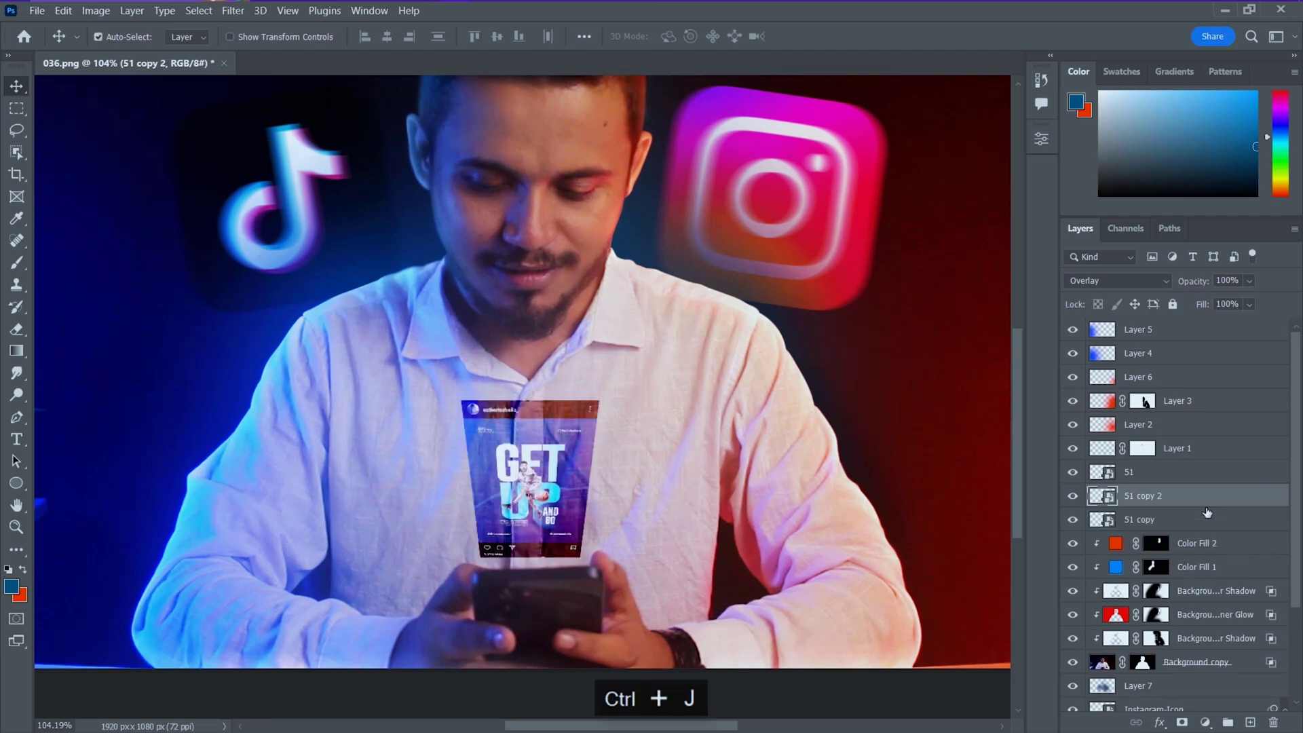
pyautogui.click(1132, 285)
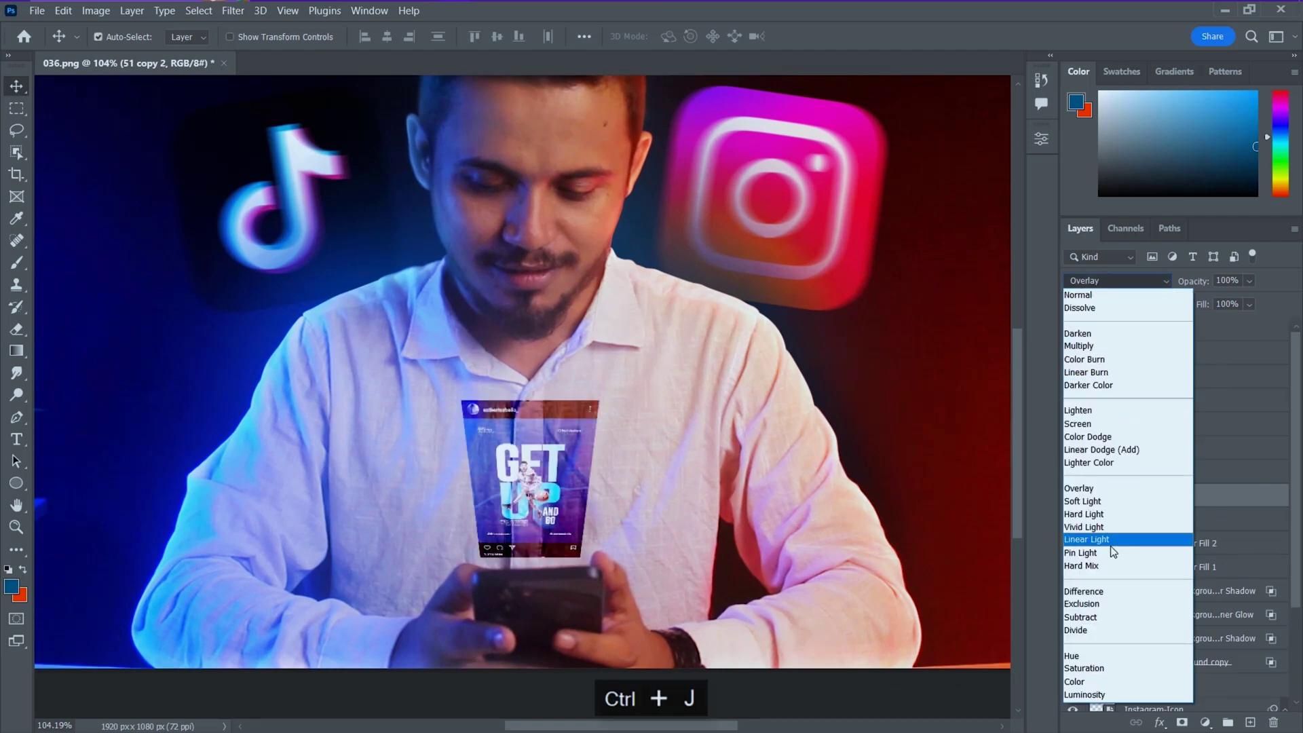
pyautogui.click(1099, 500)
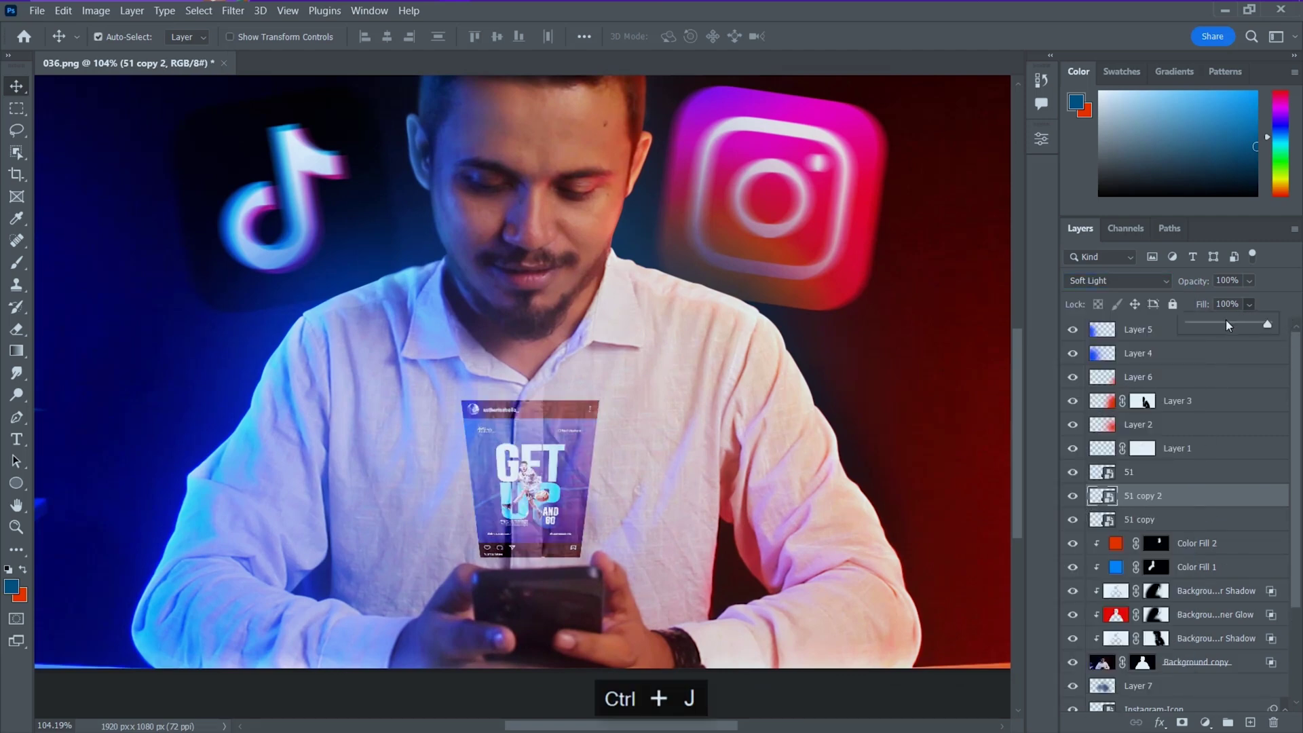
pyautogui.moveTo(1223, 323); pyautogui.dragTo(1242, 328)
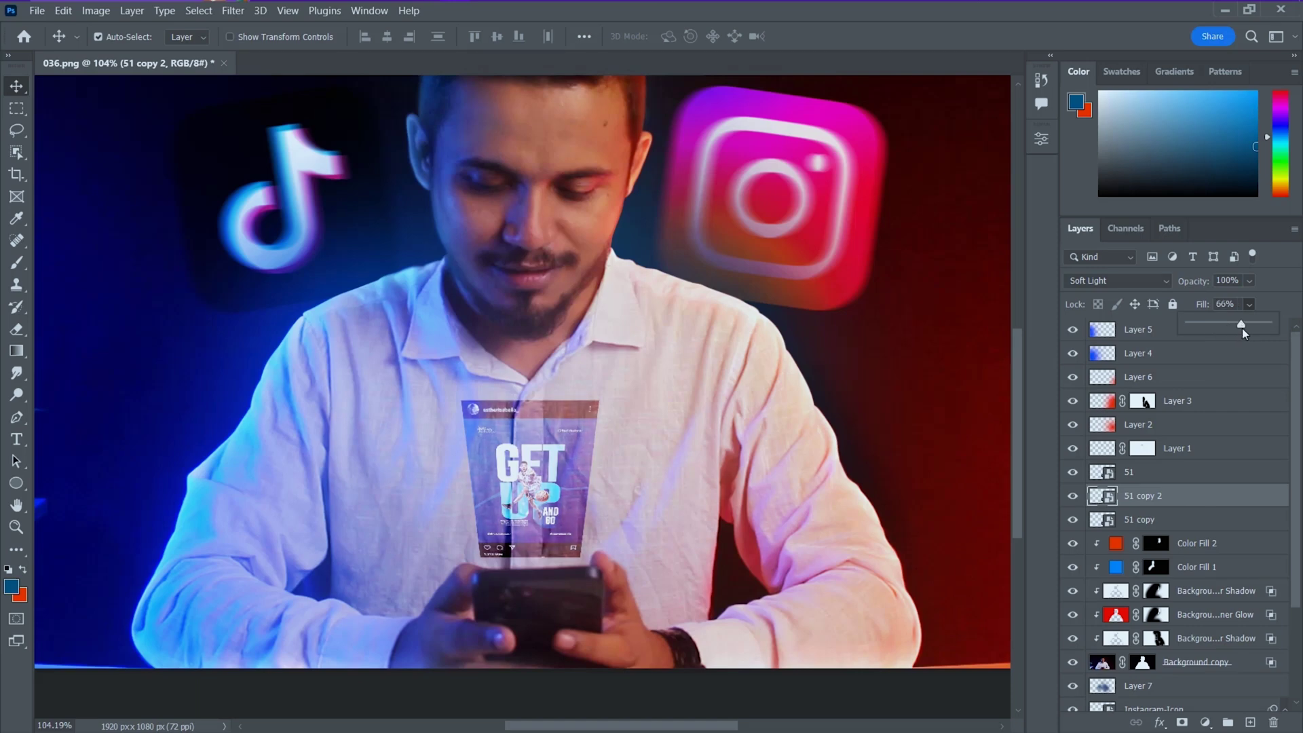
# Inside the 51 copy 2 smart object, turn the stripe pattern horizontal over the post and clip it in Soft Light at 27% fill
pyautogui.scroll(-3, 611, 509)
pyautogui.scroll(-1, 615, 514)
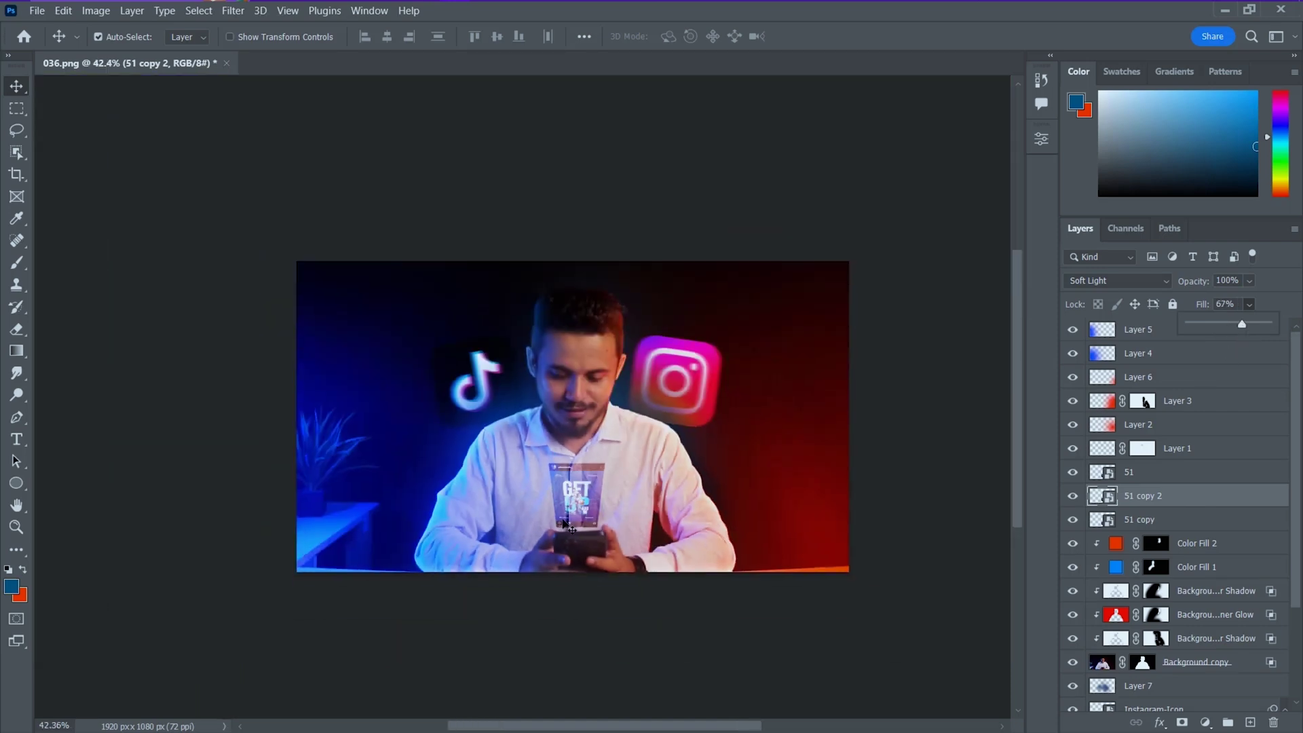
pyautogui.scroll(5, 547, 473)
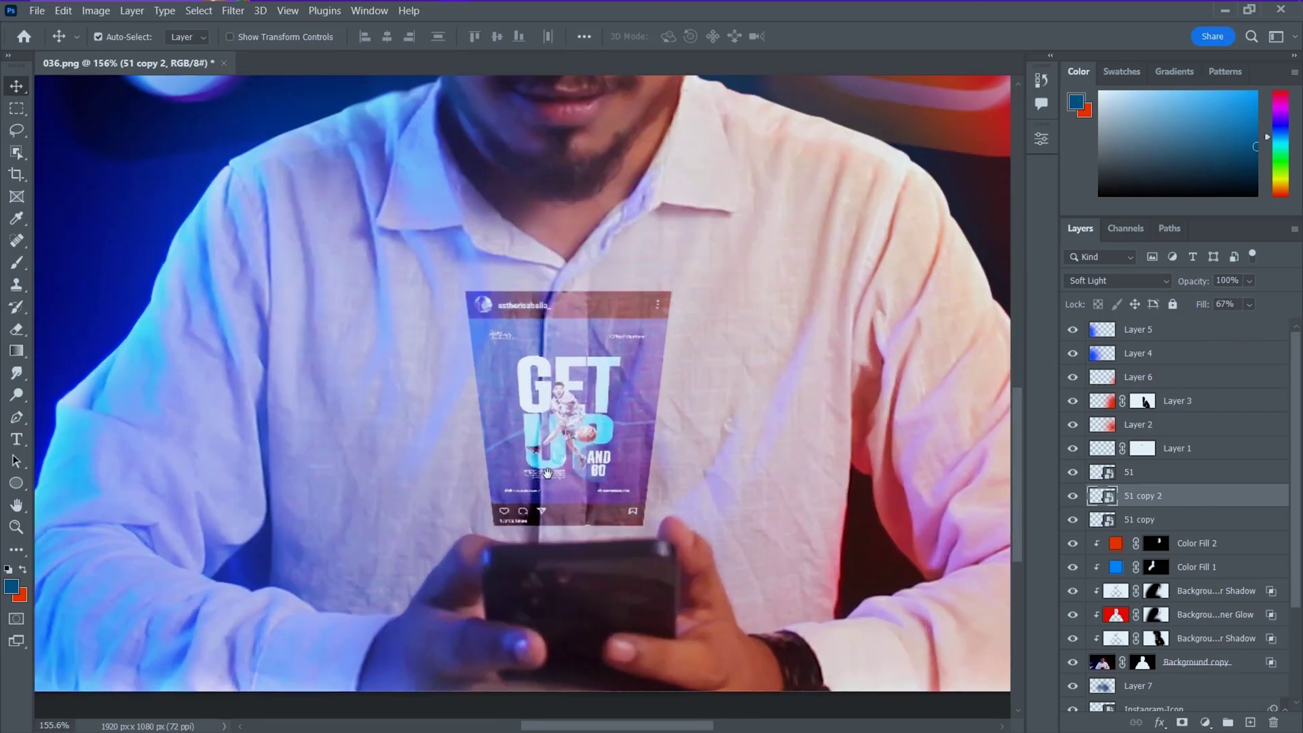
pyautogui.moveTo(559, 483); pyautogui.dragTo(547, 473)
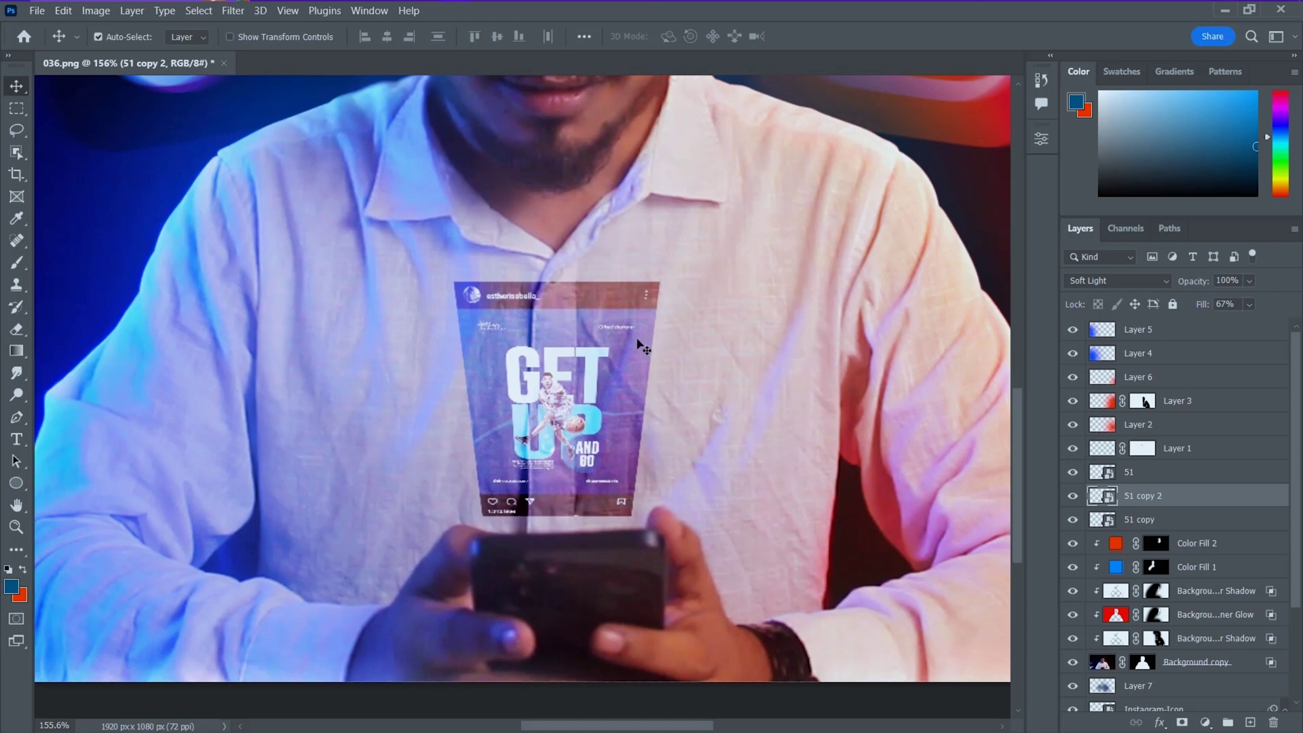
pyautogui.doubleClick(1097, 500)
pyautogui.hotkey('ctrl', 't')
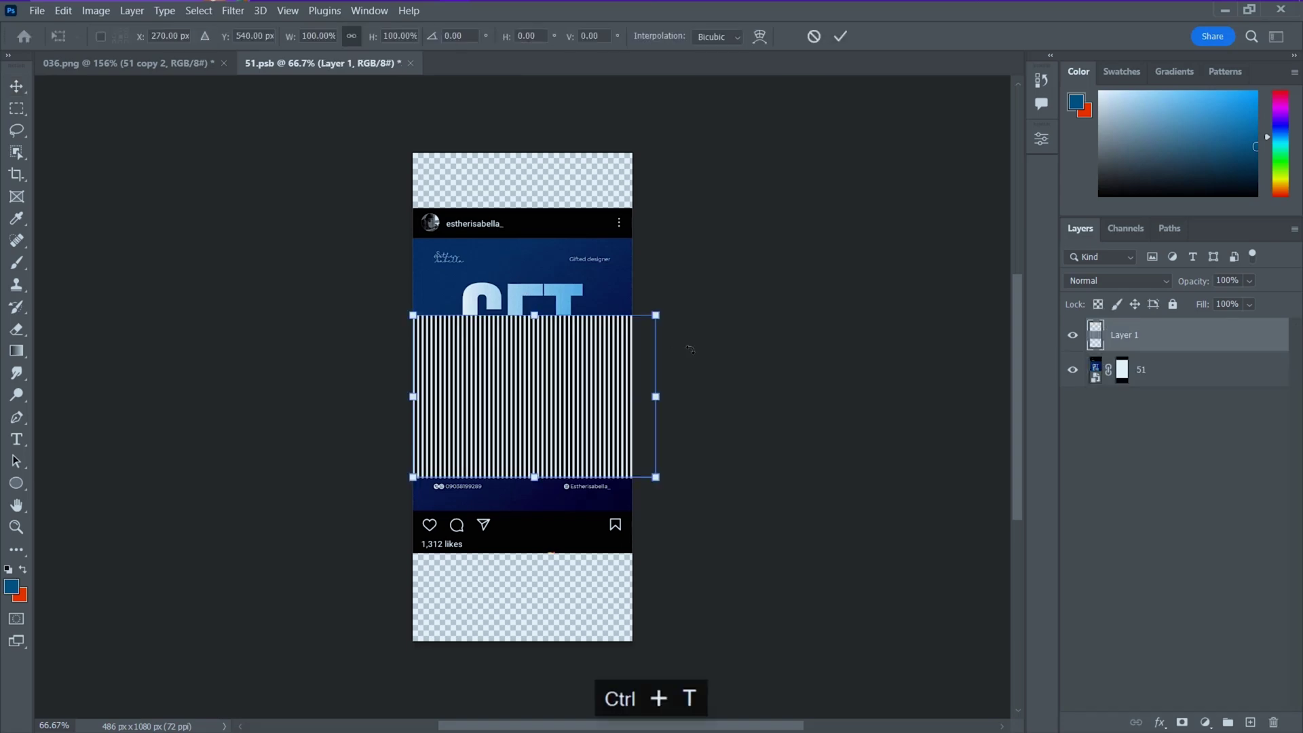
pyautogui.moveTo(709, 340); pyautogui.dragTo(547, 180)
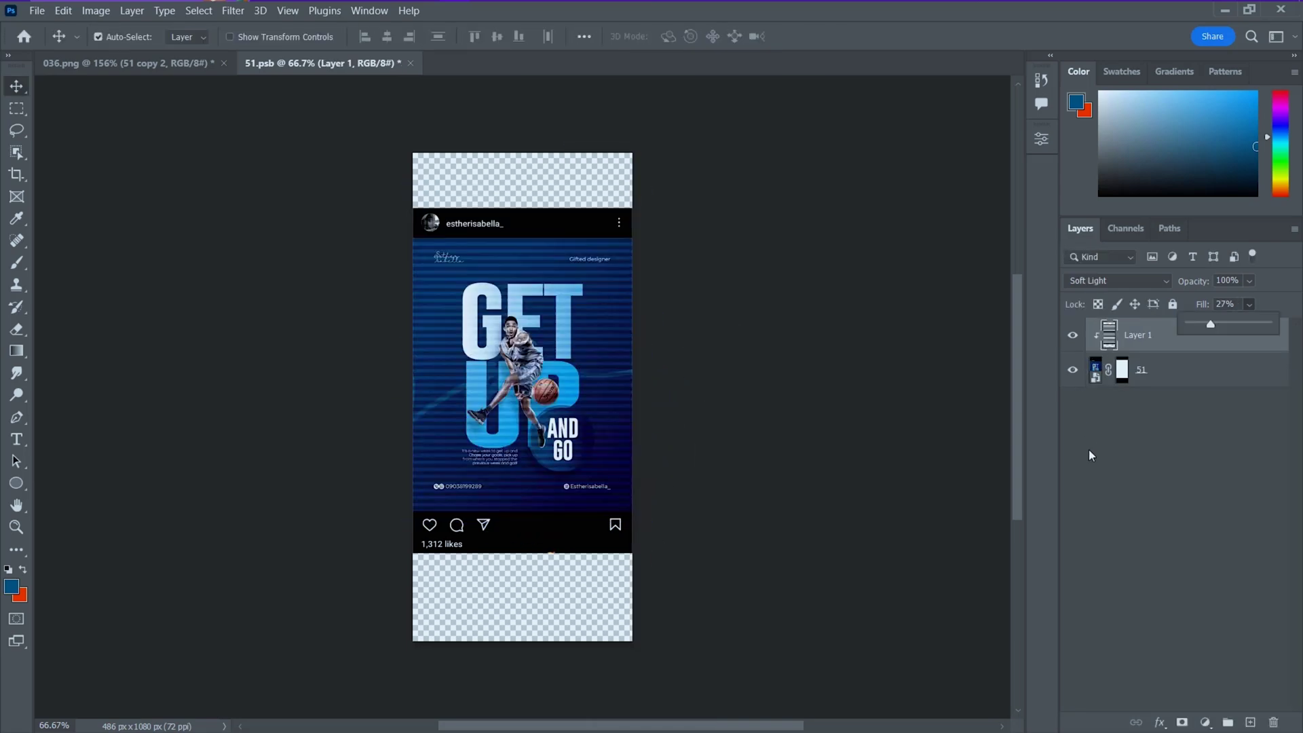
# Duplicate the horizontal stripe layer and set the duplicate's blend mode to Multiply
pyautogui.hotkey('ctrl', 'j')
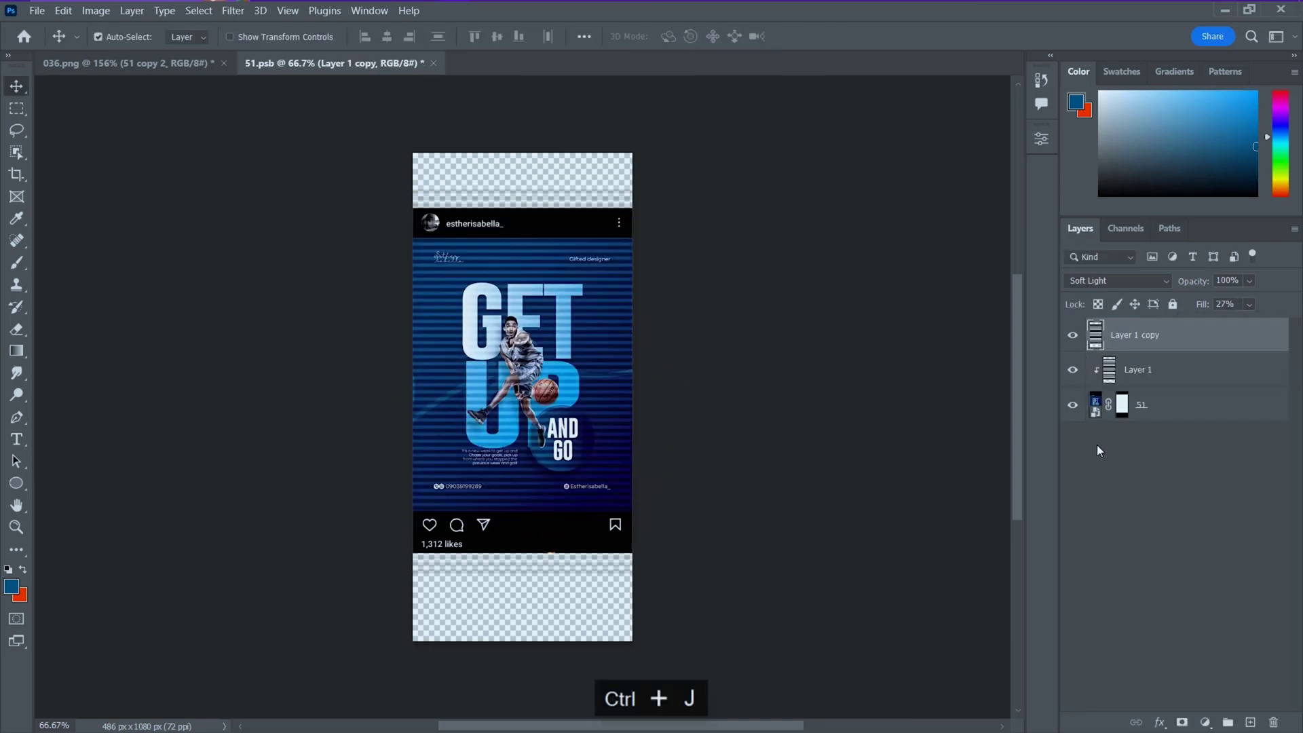
pyautogui.click(1113, 280)
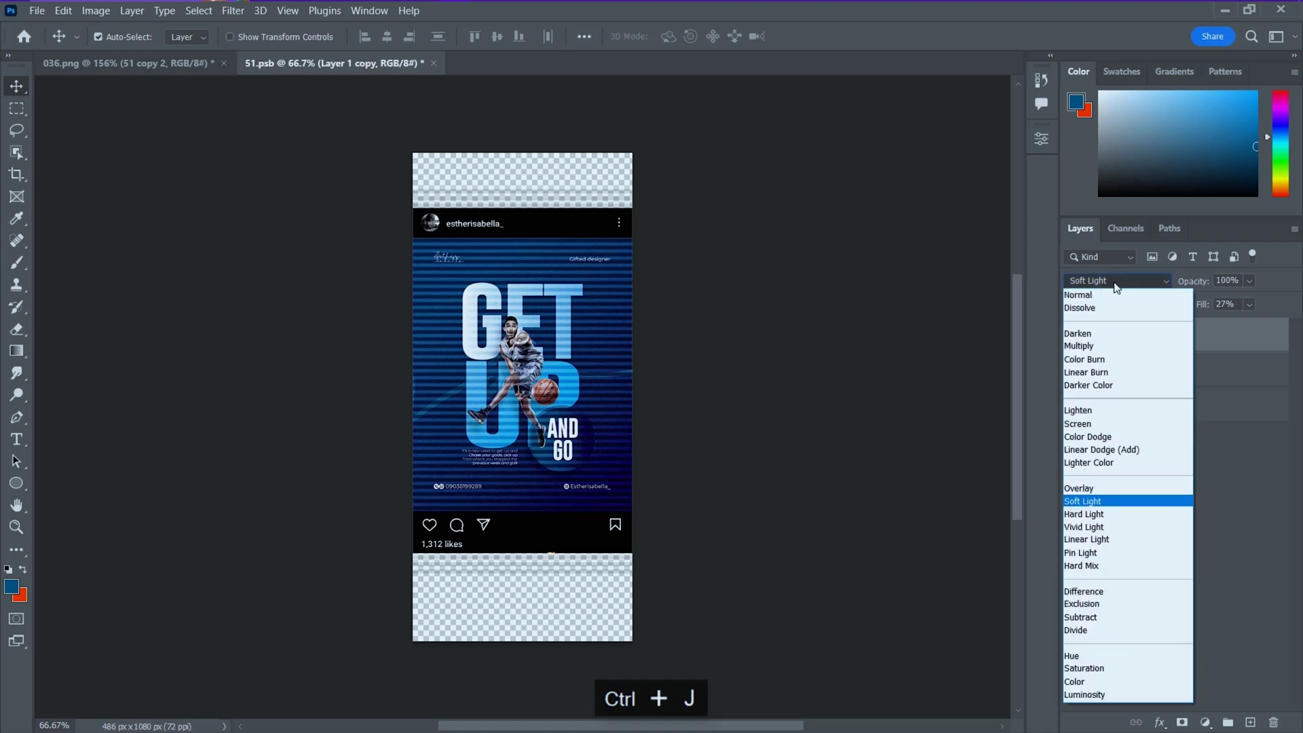
pyautogui.click(1094, 410)
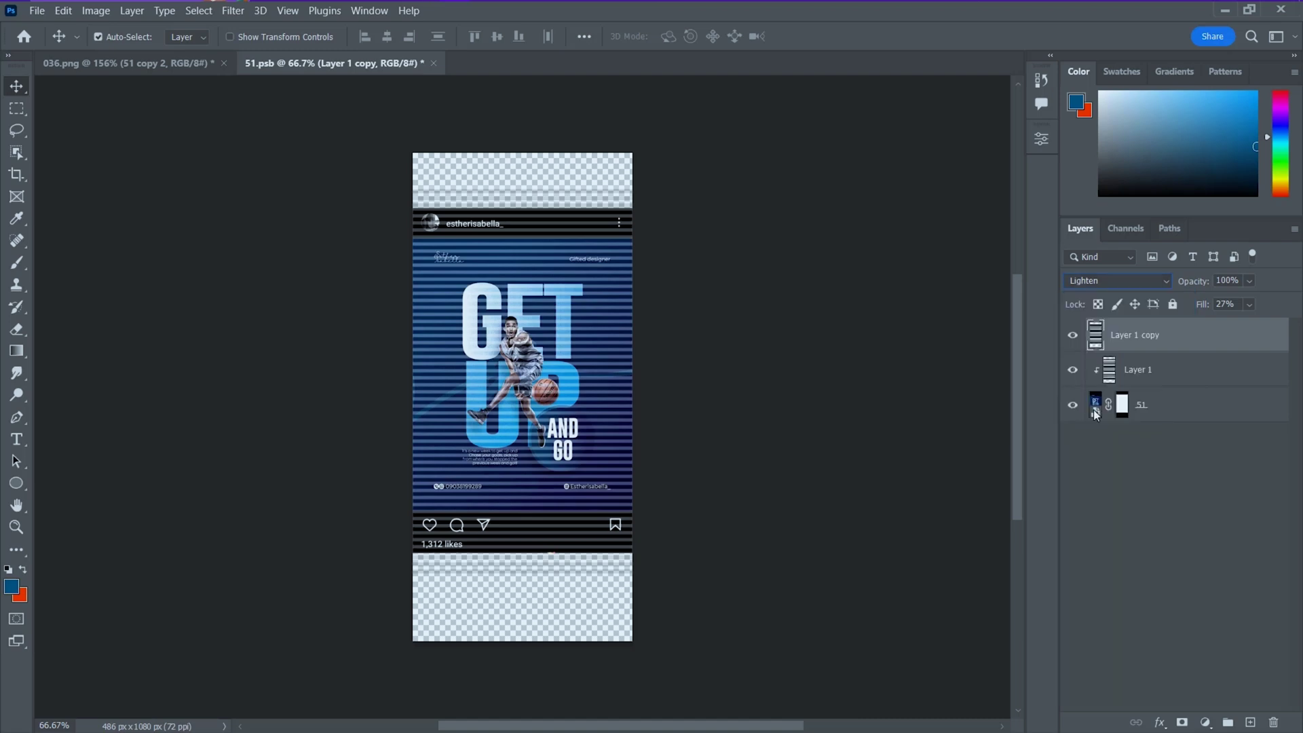
pyautogui.click(1117, 280)
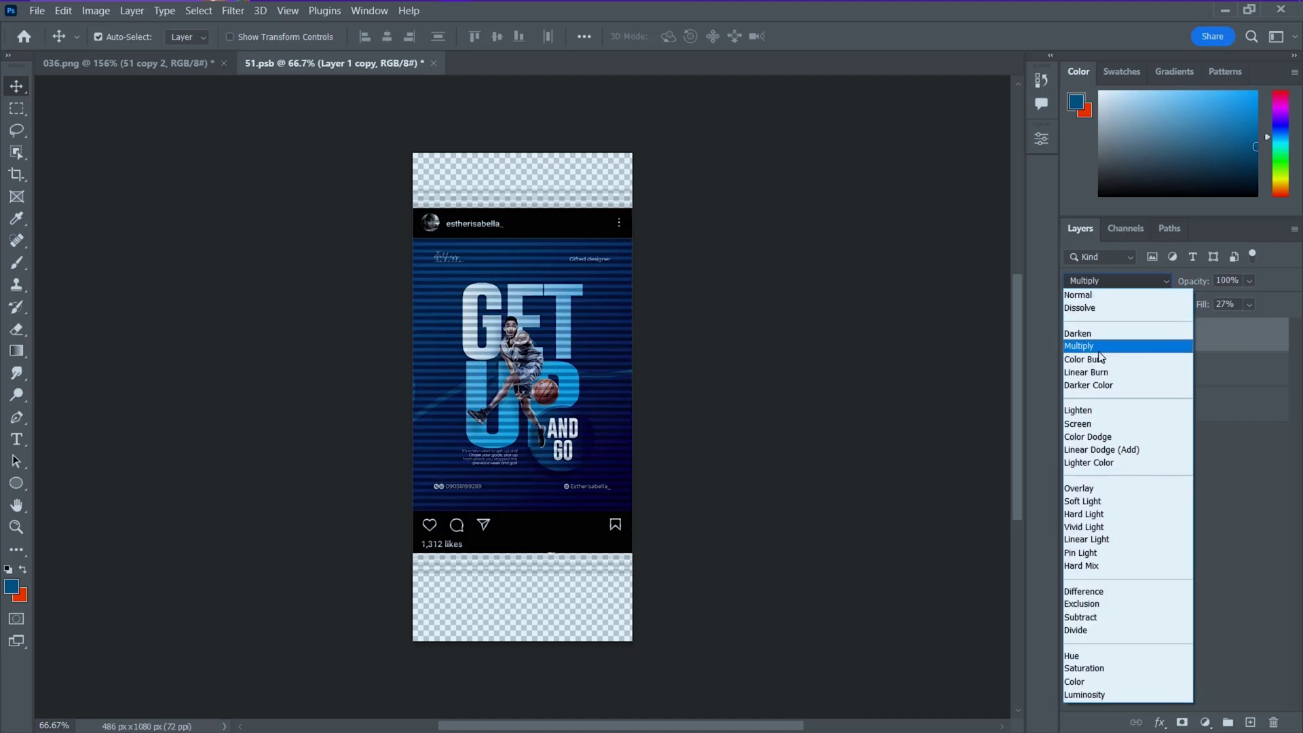
pyautogui.click(1101, 347)
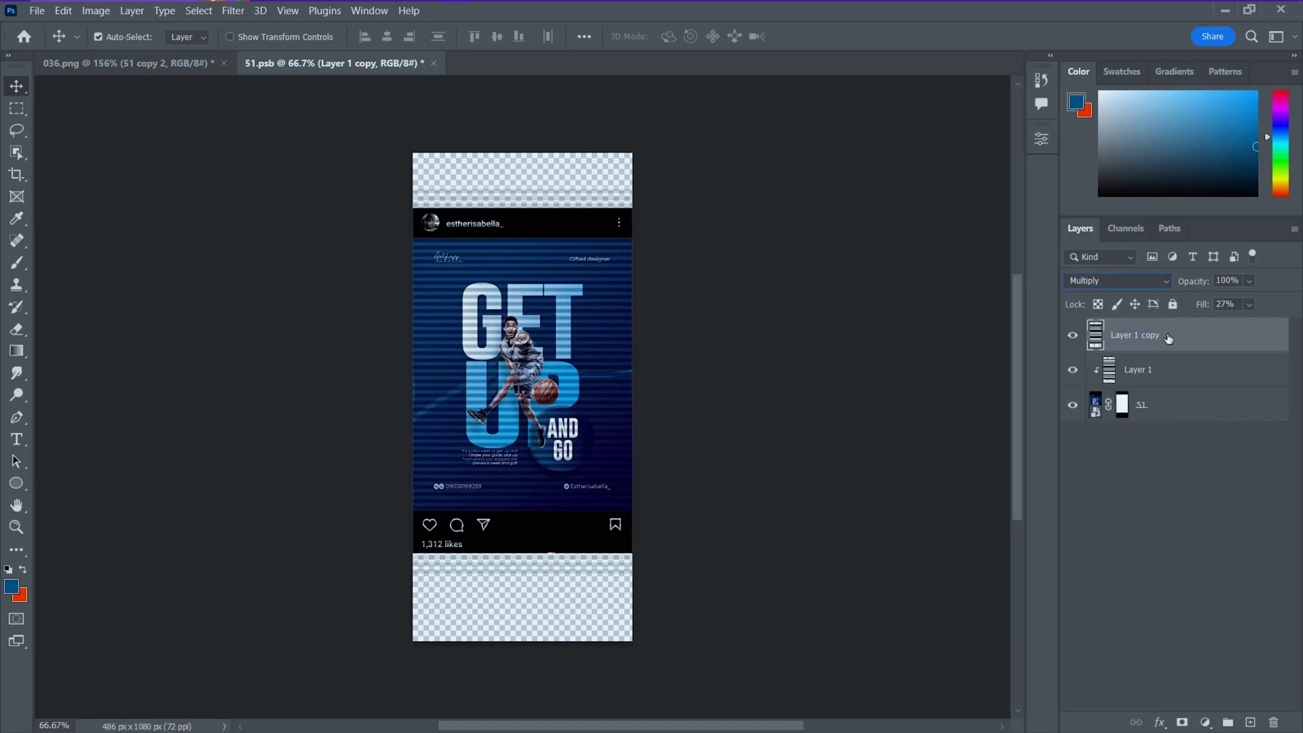
# Lower the duplicated stripe layer's fill to 12% and clip it to the layers below
pyautogui.click(1247, 304)
pyautogui.moveTo(1233, 324); pyautogui.dragTo(1223, 323)
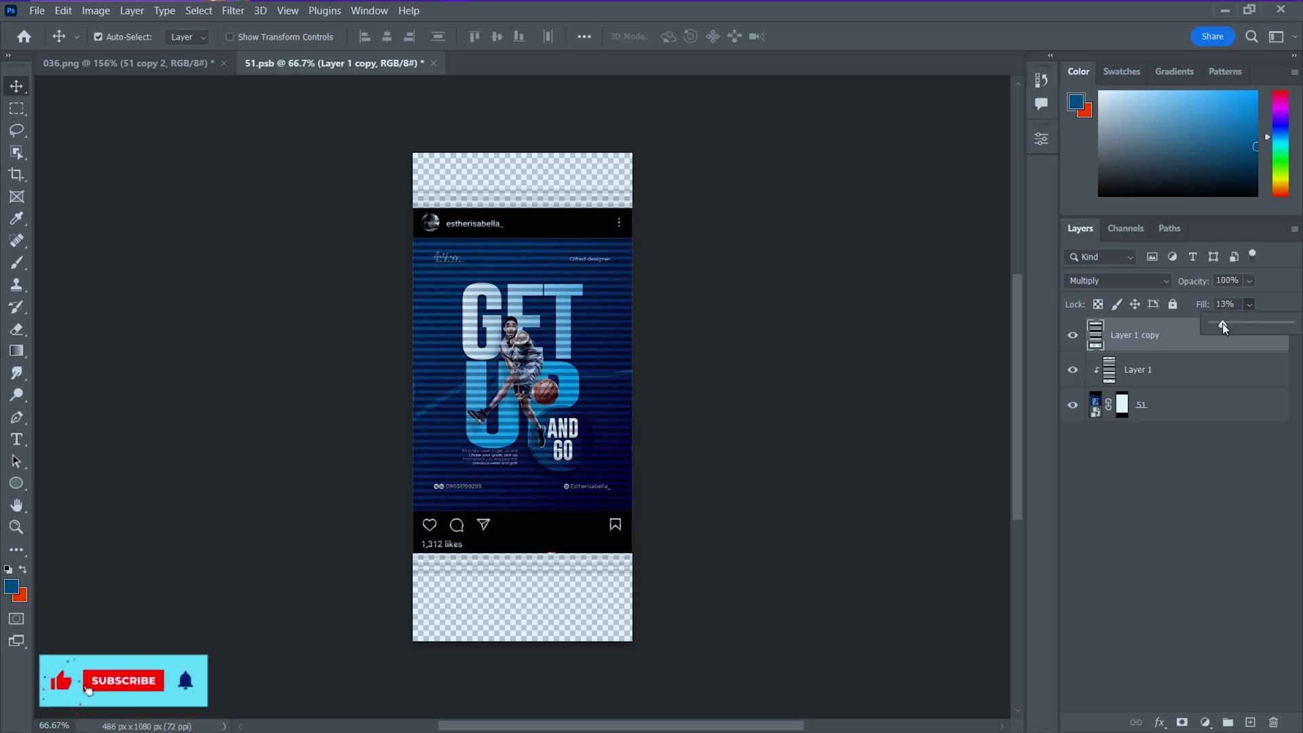
pyautogui.keyDown('alt'); pyautogui.click(1137, 352); pyautogui.keyUp('alt')
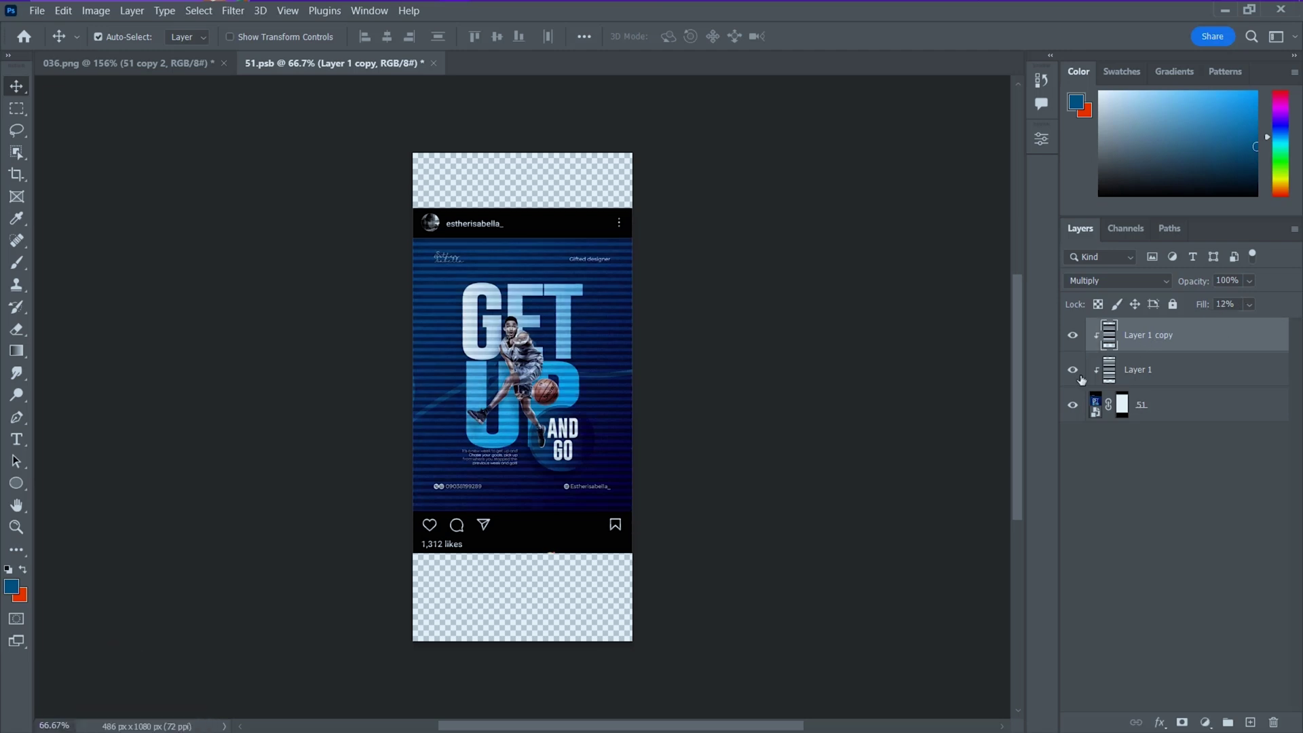
# Save and close the 51.psb smart object, then check the striped post on the portrait
pyautogui.click(433, 63)
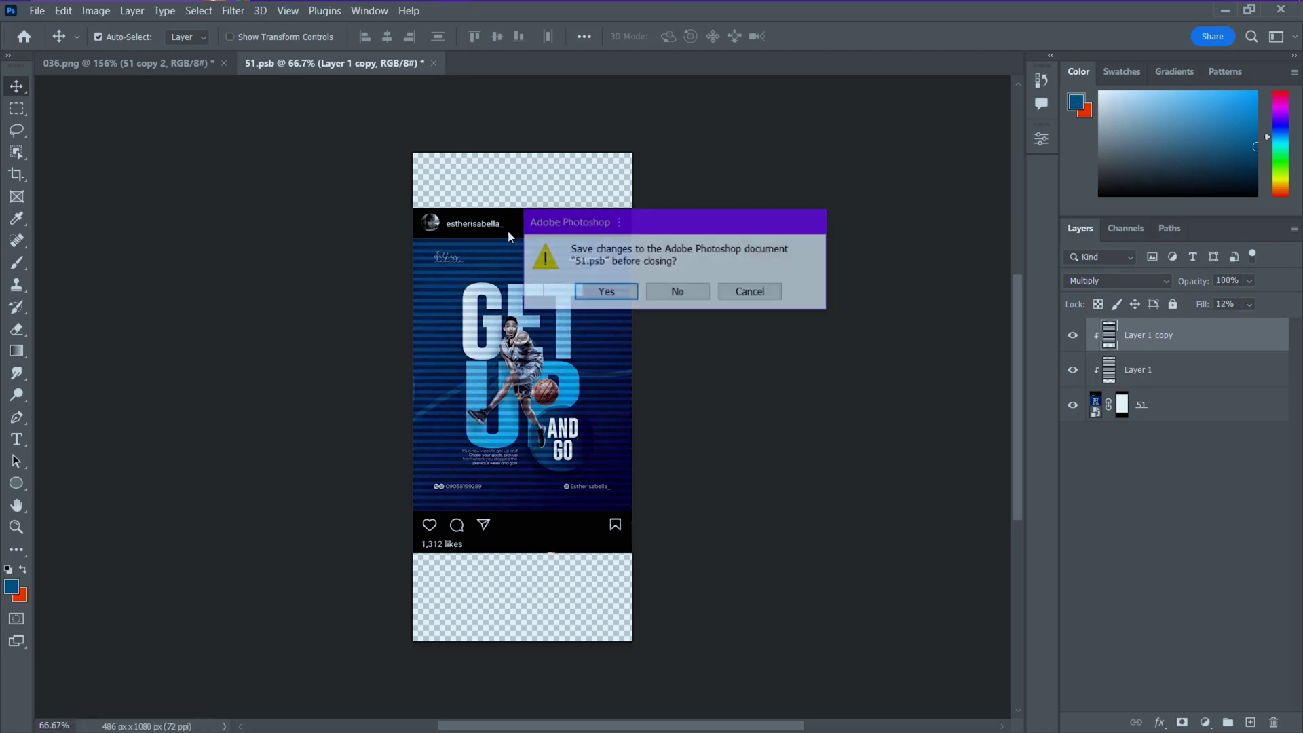
pyautogui.click(599, 291)
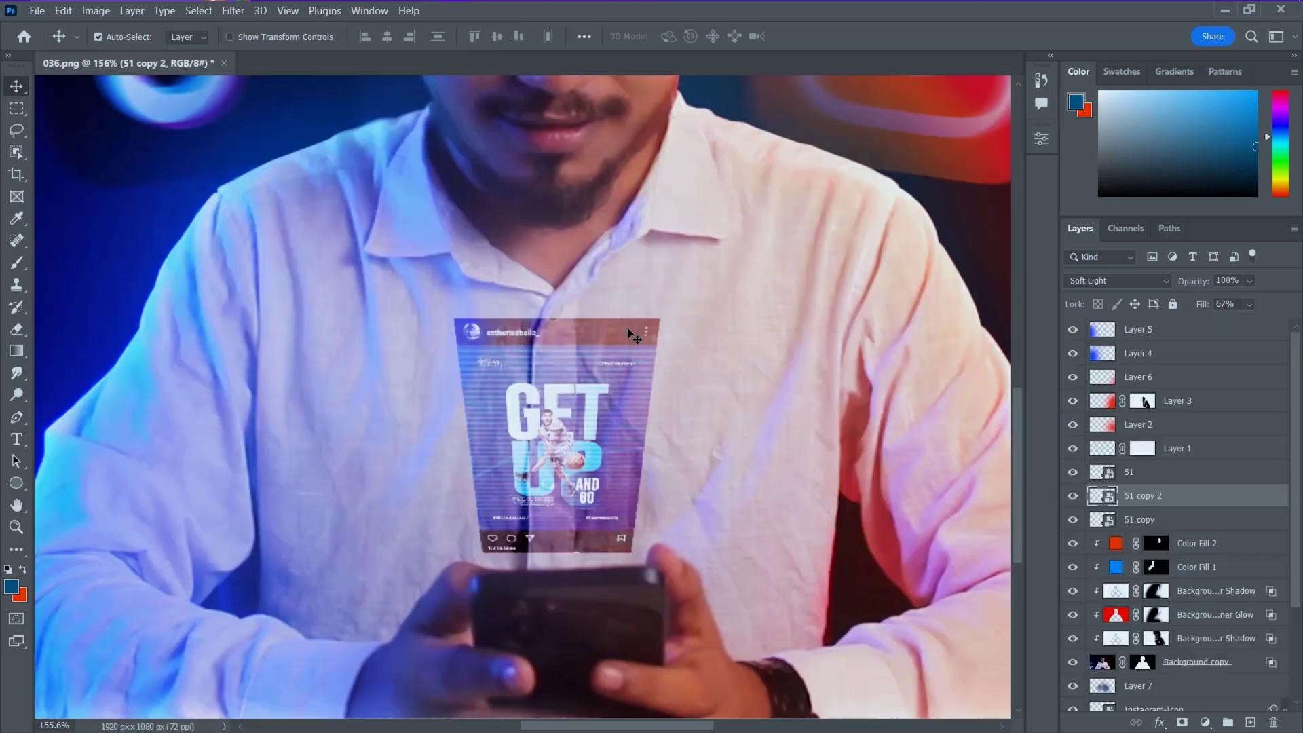
pyautogui.scroll(-5, 682, 406)
pyautogui.scroll(4, 676, 435)
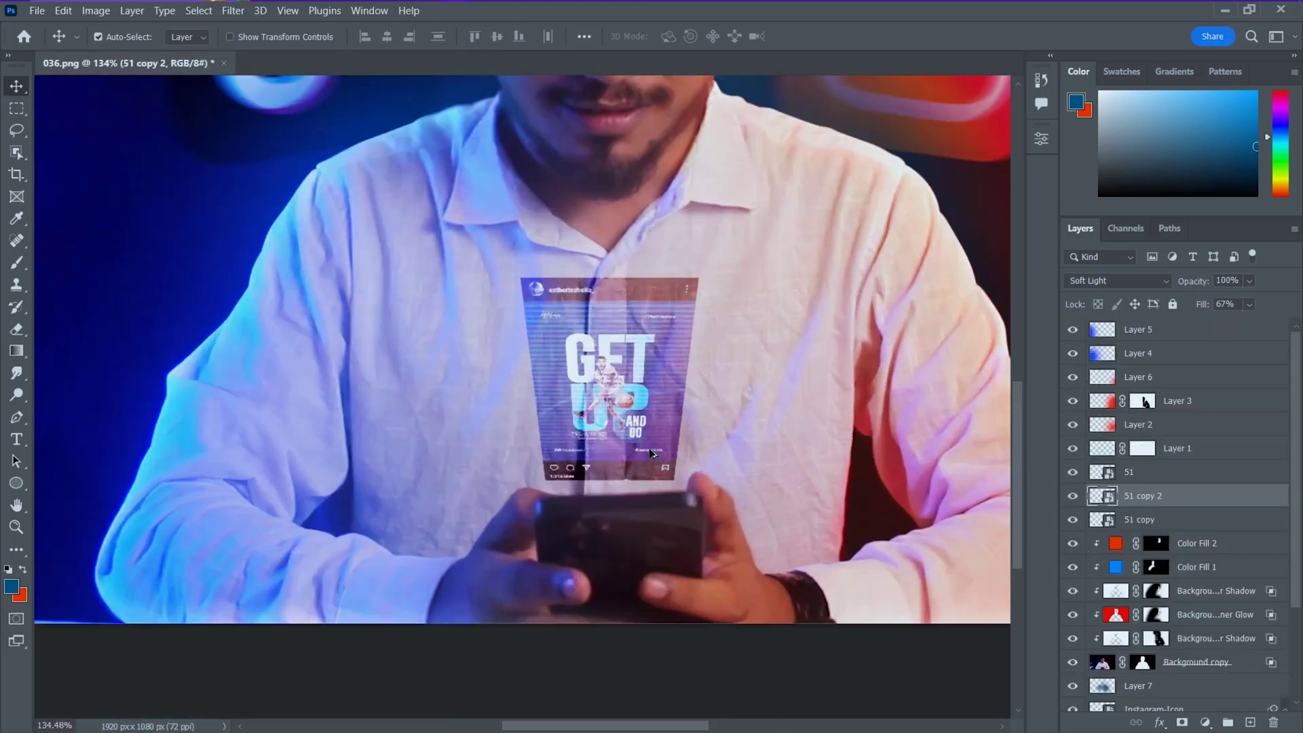
pyautogui.scroll(-2, 654, 387)
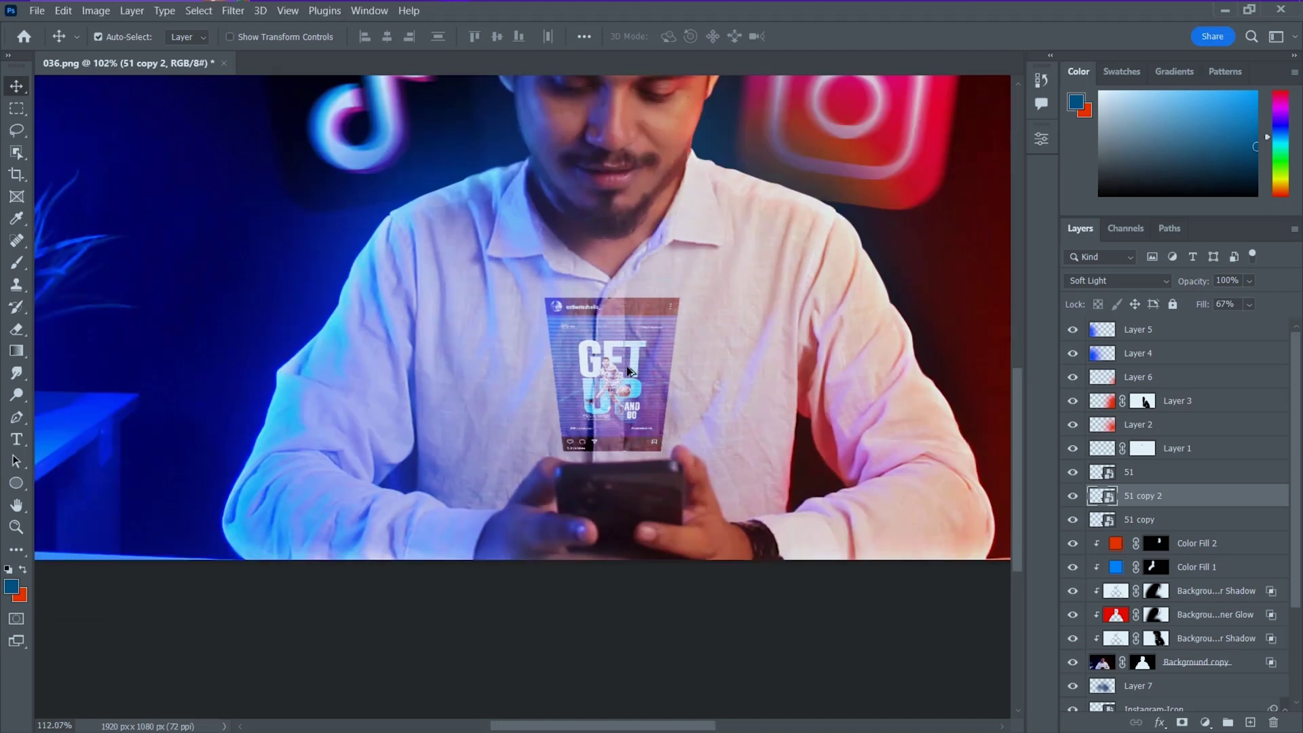
pyautogui.scroll(1, 628, 370)
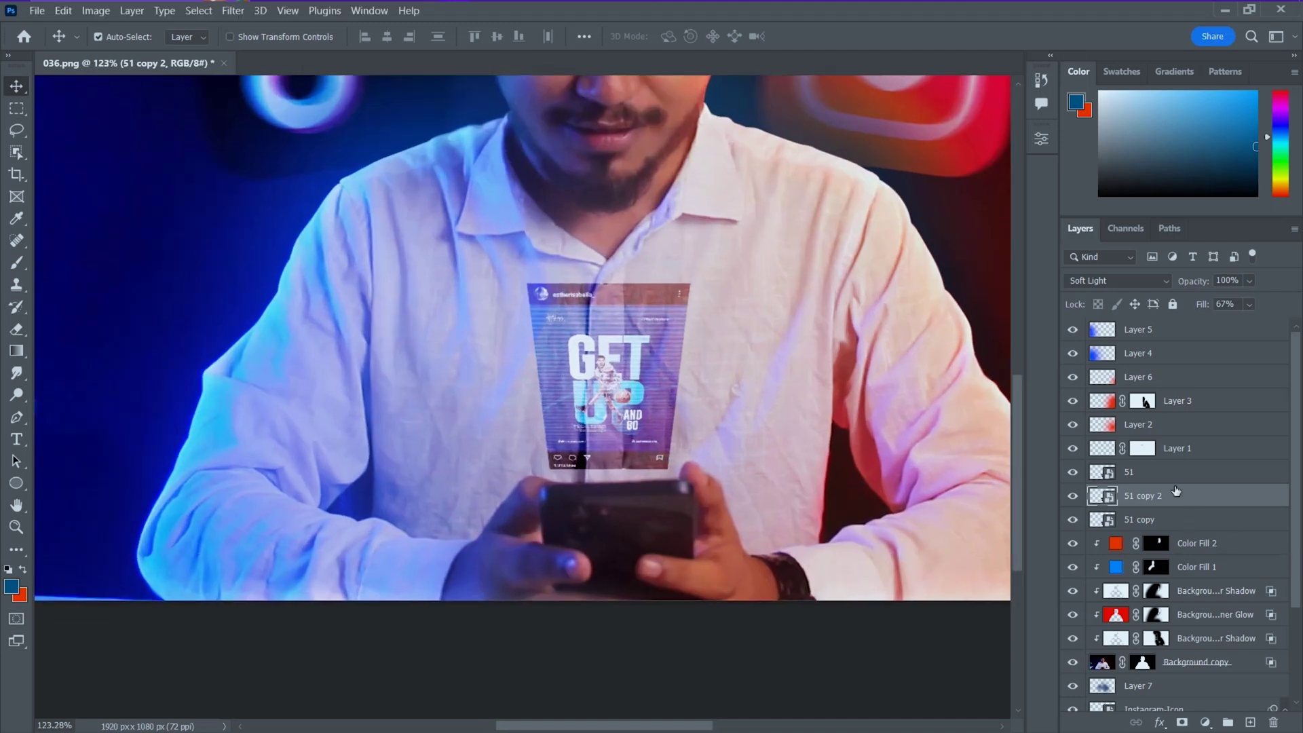
# Add a bright cyan-blue Inner Glow to the 51 copy layer in Screen mode with 75% opacity and 38 px size
pyautogui.click(1177, 473)
pyautogui.click(1191, 520)
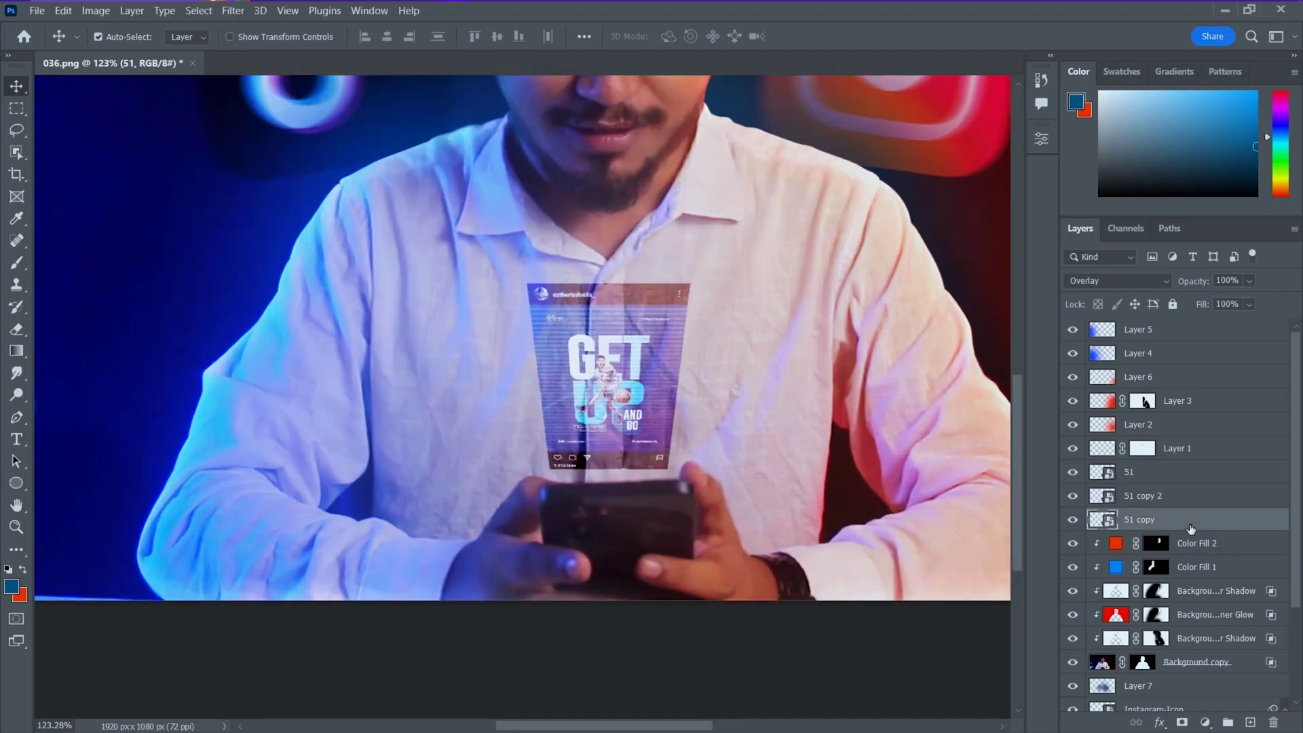
pyautogui.doubleClick(1191, 528)
pyautogui.moveTo(822, 149); pyautogui.dragTo(1003, 99)
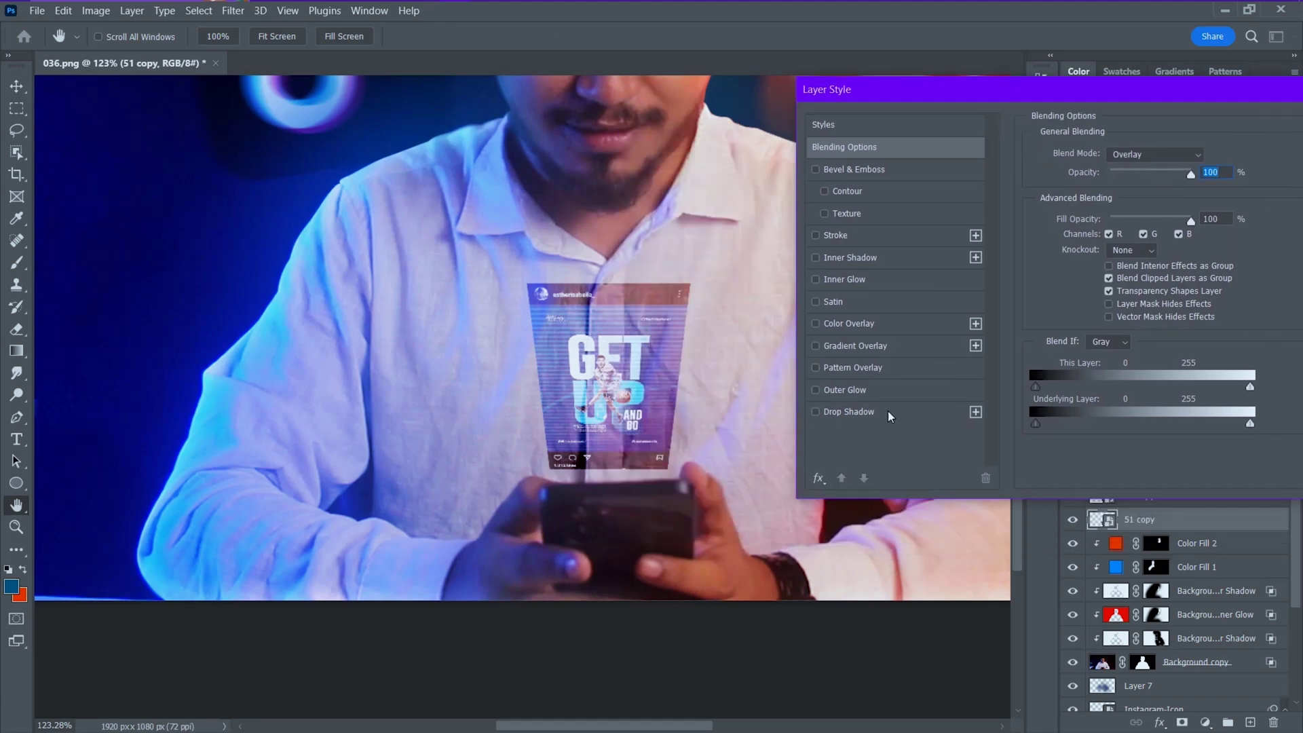
pyautogui.click(852, 281)
pyautogui.click(1069, 219)
pyautogui.moveTo(663, 195); pyautogui.dragTo(666, 265)
pyautogui.click(812, 146)
pyautogui.click(1140, 154)
pyautogui.click(1147, 294)
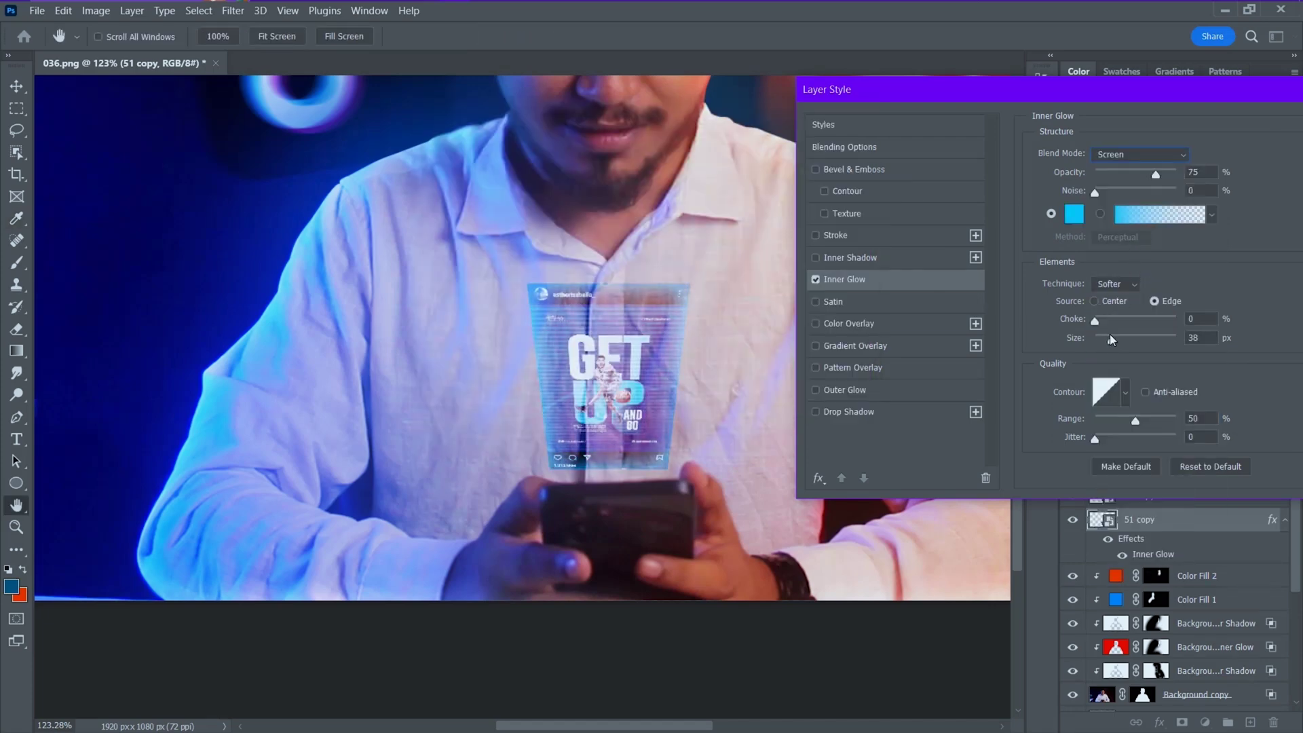
# Add an Outer Glow to the 51 copy layer with color #004eff, 69% opacity and 111 px size, and apply the layer style
pyautogui.click(876, 397)
pyautogui.click(1075, 214)
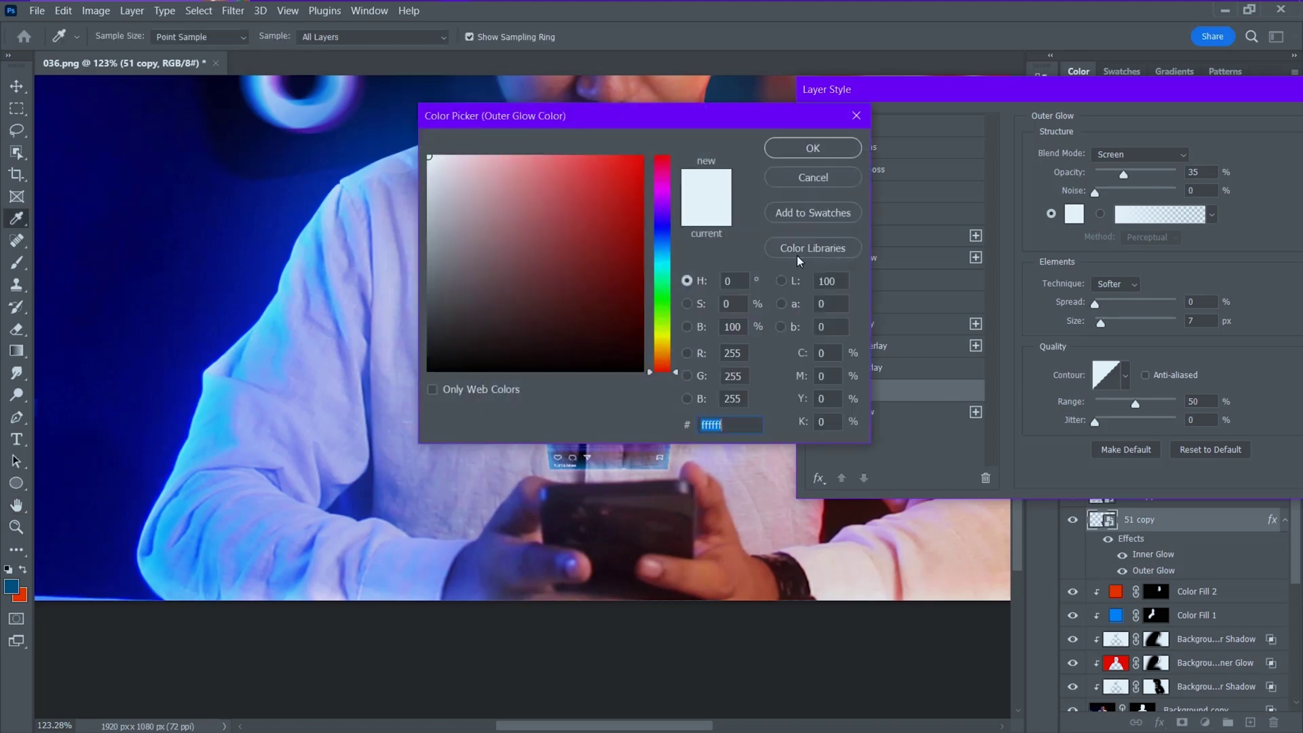
pyautogui.moveTo(661, 367); pyautogui.dragTo(667, 242)
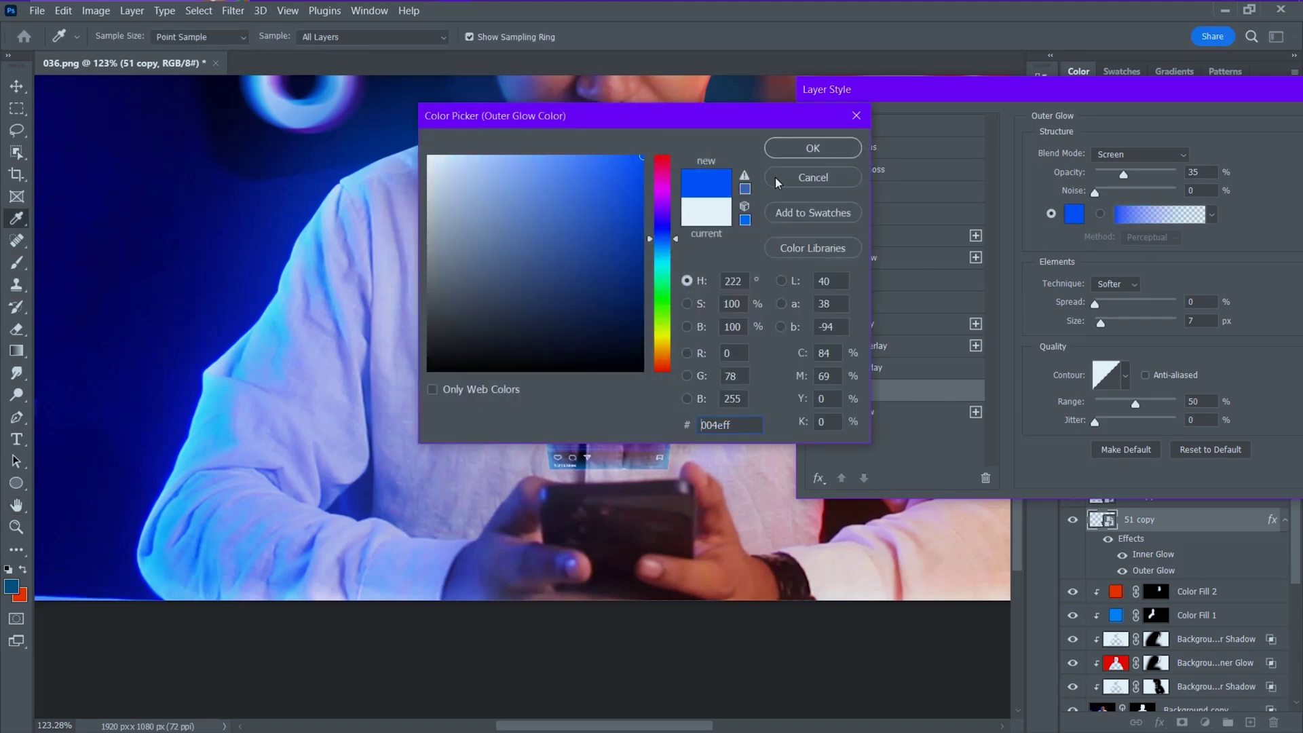
pyautogui.click(813, 148)
pyautogui.moveTo(1123, 174); pyautogui.dragTo(1150, 175)
pyautogui.moveTo(1101, 322); pyautogui.dragTo(1140, 331)
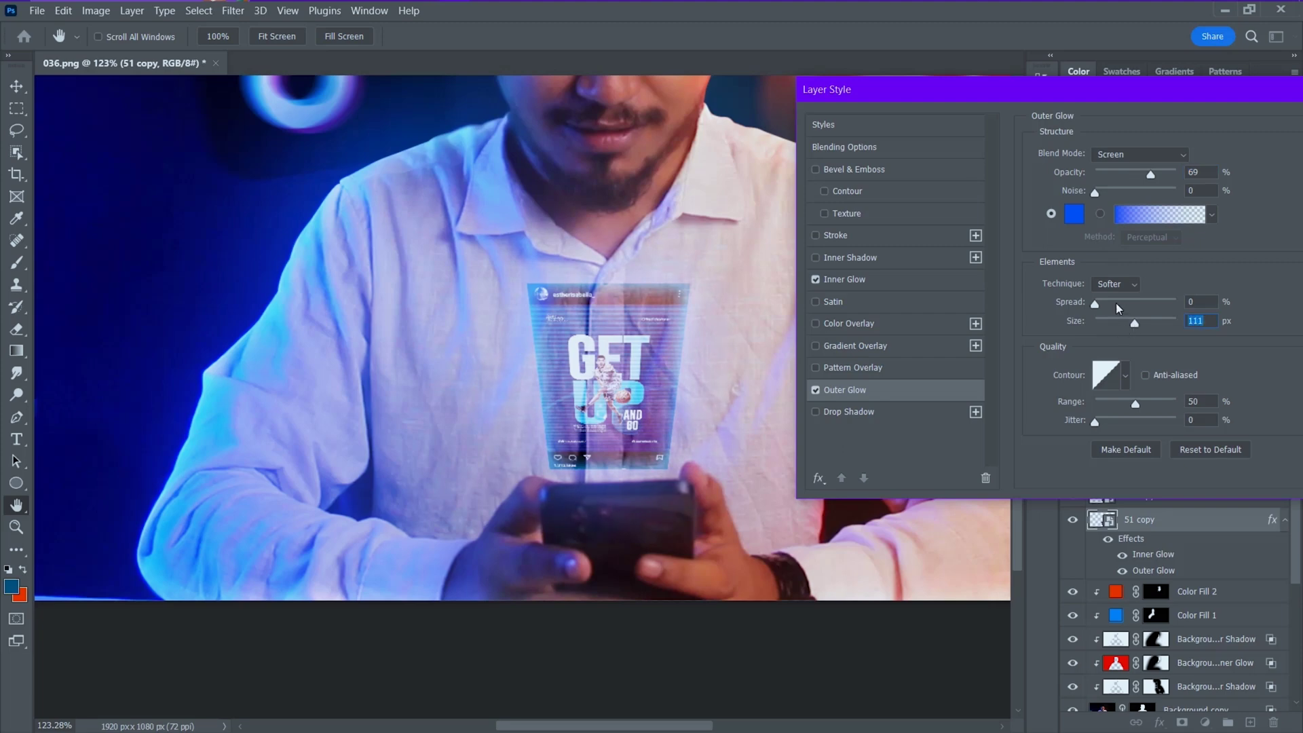
pyautogui.moveTo(1164, 97); pyautogui.dragTo(916, 95)
pyautogui.click(1147, 125)
pyautogui.scroll(-5, 548, 376)
pyautogui.scroll(1, 628, 410)
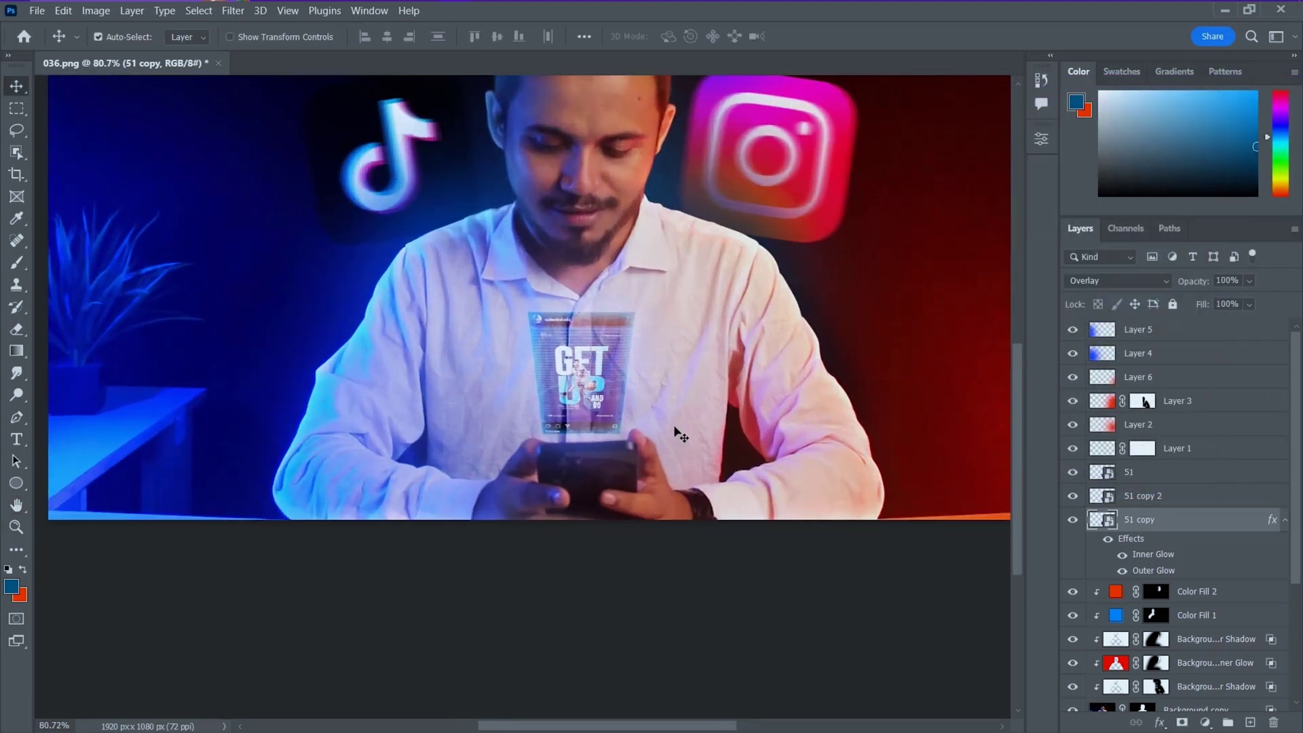
# Stamp all visible layers into a new layer above Layer 5 and convert it to a smart object
pyautogui.scroll(-3, 675, 433)
pyautogui.scroll(4, 676, 436)
pyautogui.hscroll(1, 676, 441)
pyautogui.hscroll(2, 675, 441)
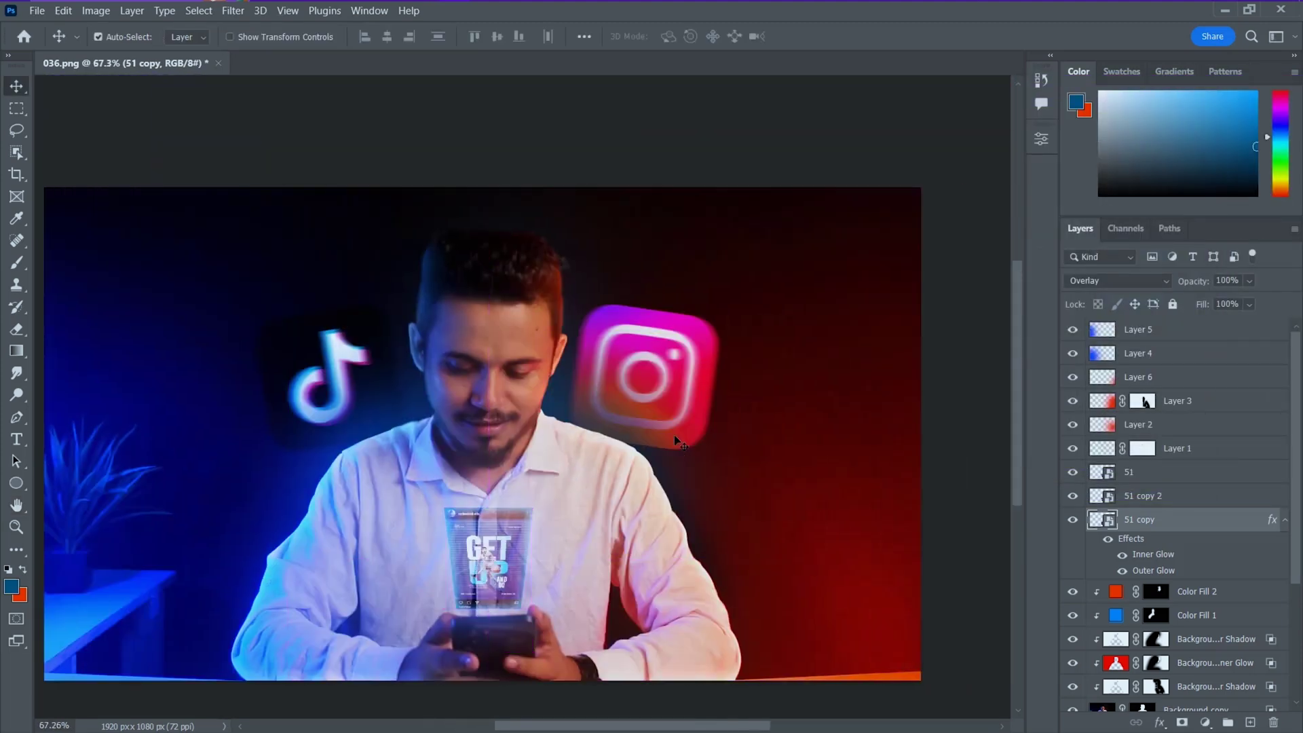
pyautogui.click(1157, 332)
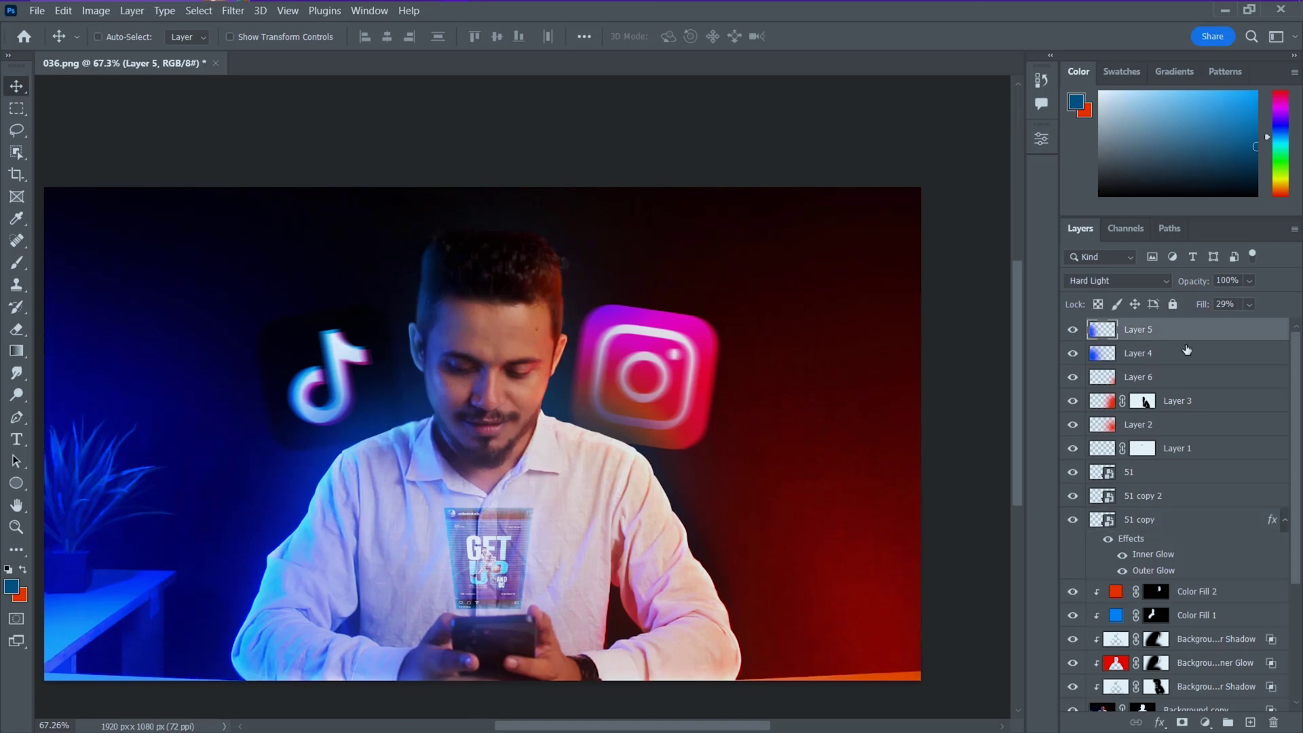
pyautogui.hotkey('ctrl', 'shift', 'alt', 'e')
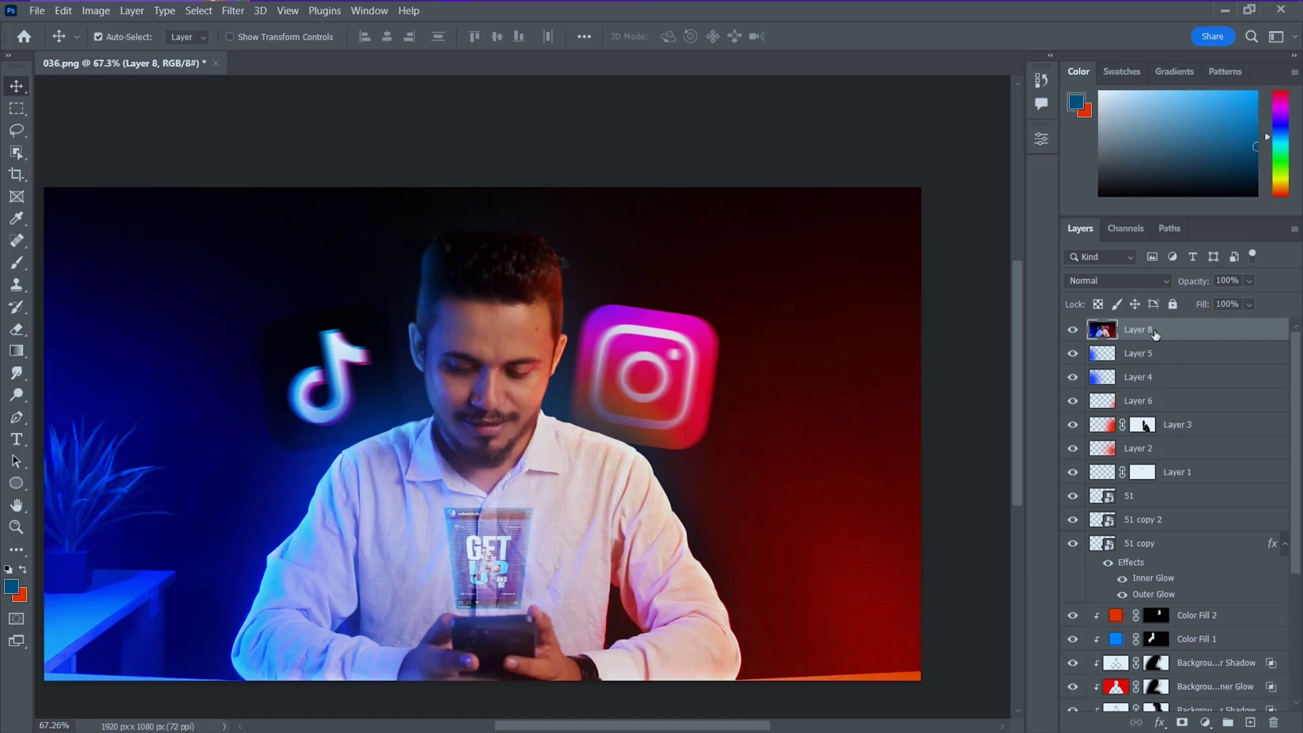
pyautogui.rightClick(1155, 334)
pyautogui.click(1018, 253)
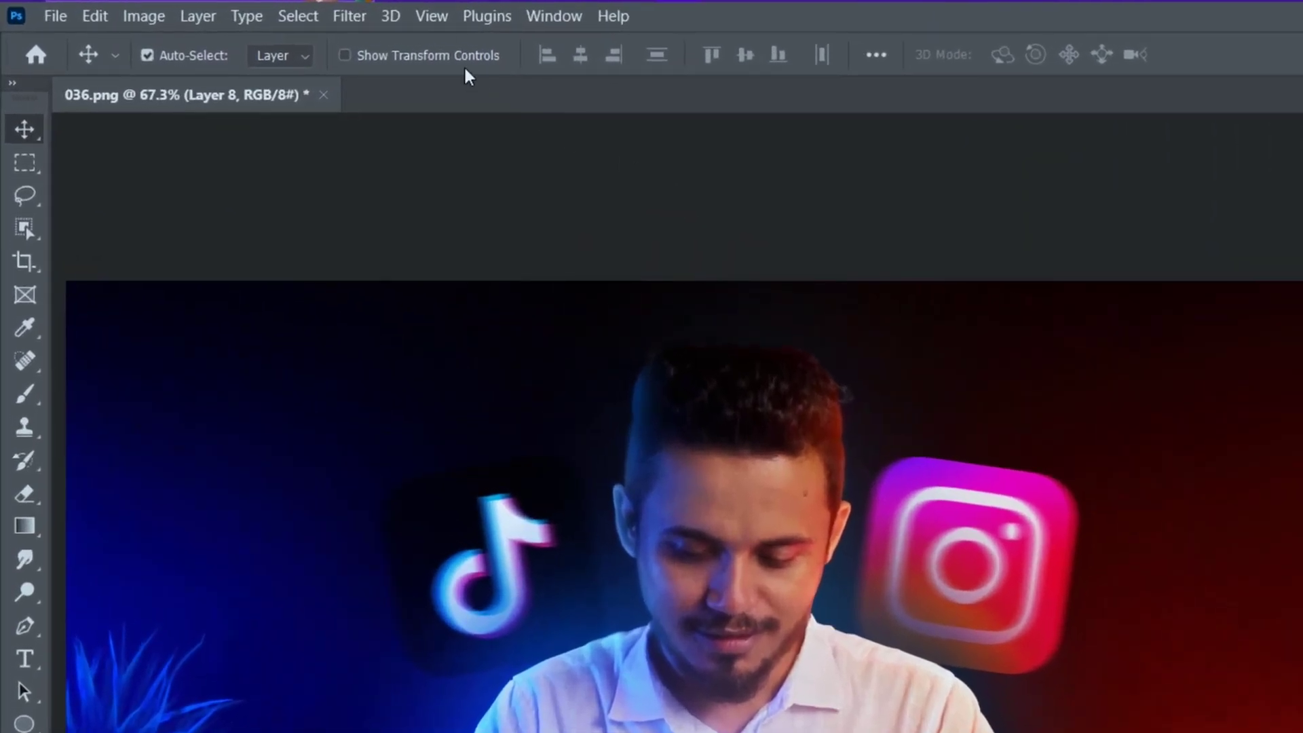
# Start a Camera Raw Filter on the merged layer with Contrast -37, Highlights +19 and Shadows +52
pyautogui.click(346, 18)
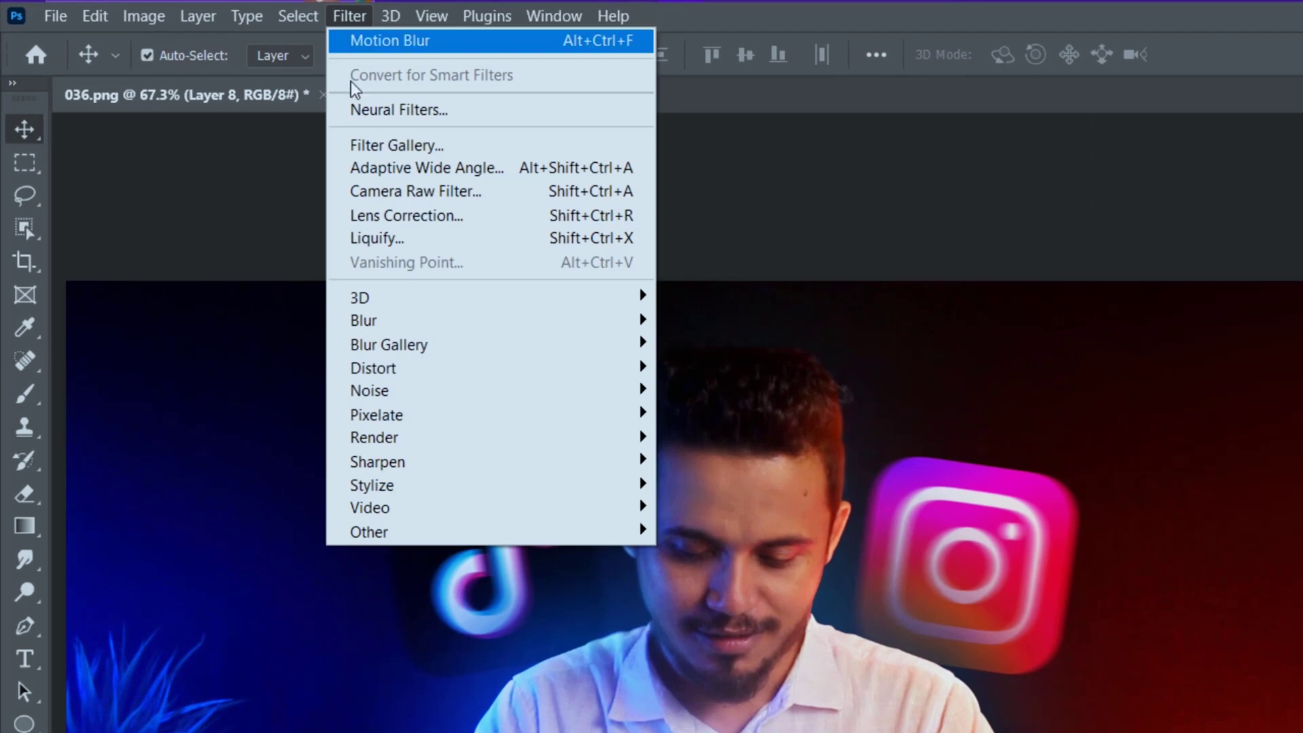
pyautogui.click(426, 198)
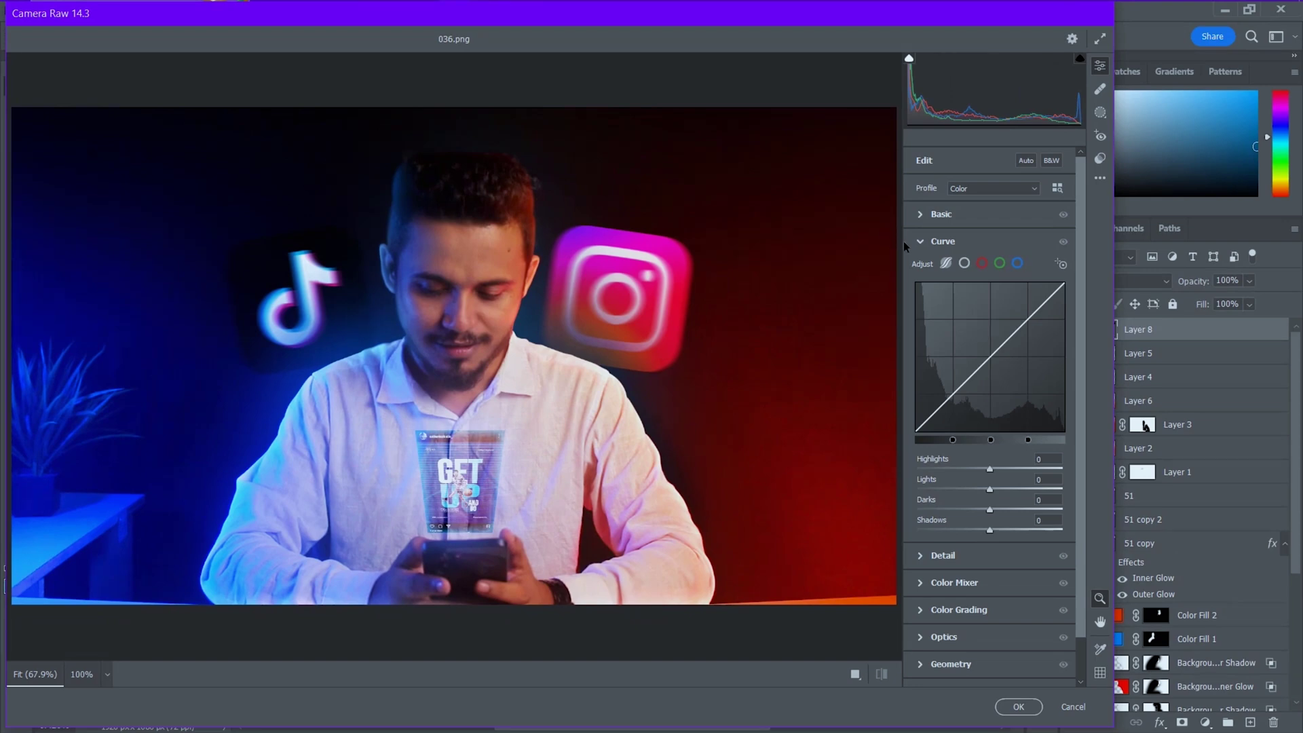
pyautogui.click(939, 214)
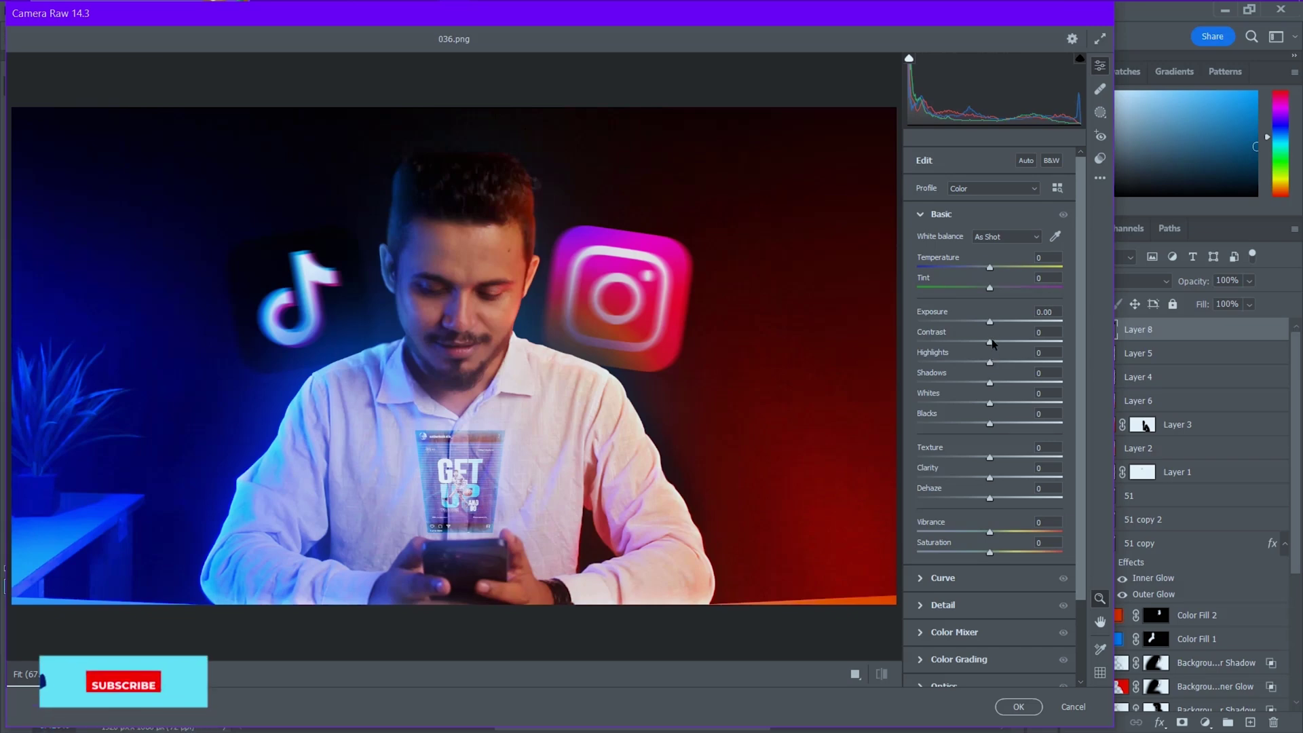
pyautogui.moveTo(990, 343); pyautogui.dragTo(1022, 384)
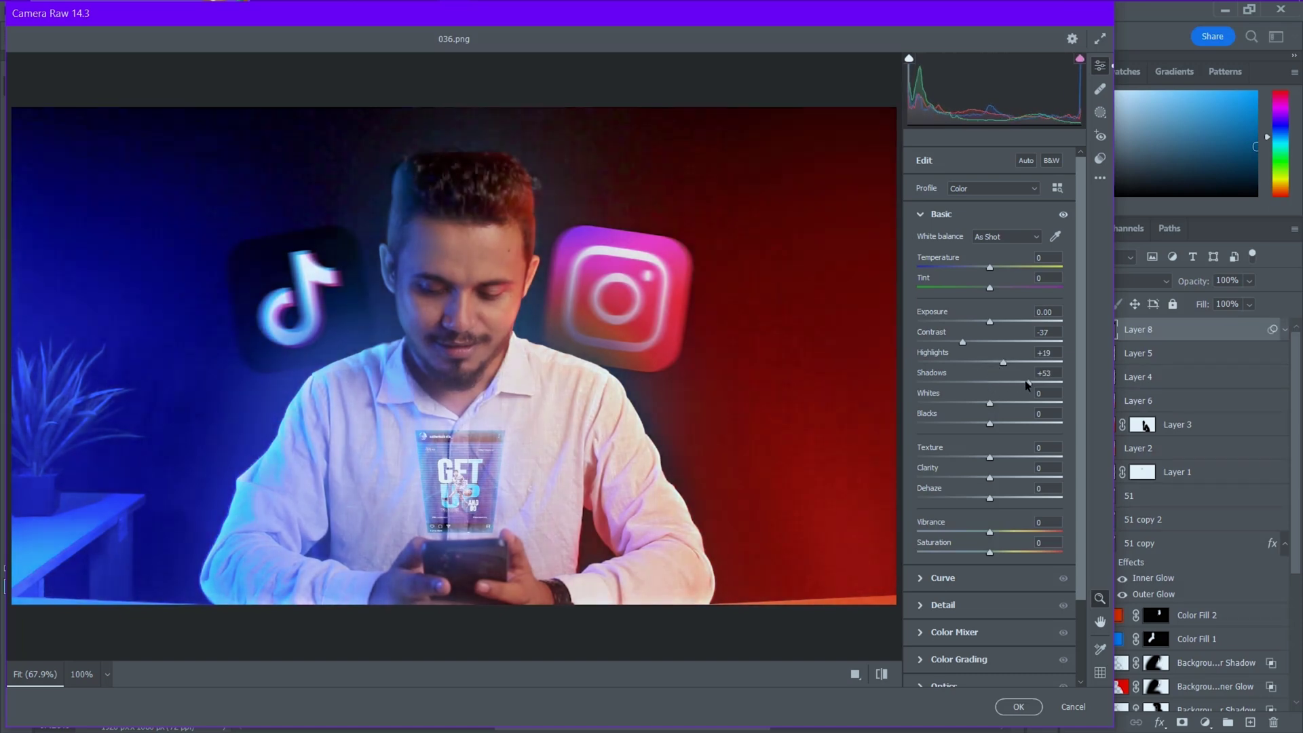
# Adjust Blacks and Texture, and set Sharpening to 69, Noise Reduction to 46 and Color Noise Reduction to 100
pyautogui.moveTo(990, 426); pyautogui.dragTo(1006, 458)
pyautogui.click(980, 604)
pyautogui.moveTo(917, 328); pyautogui.dragTo(973, 301)
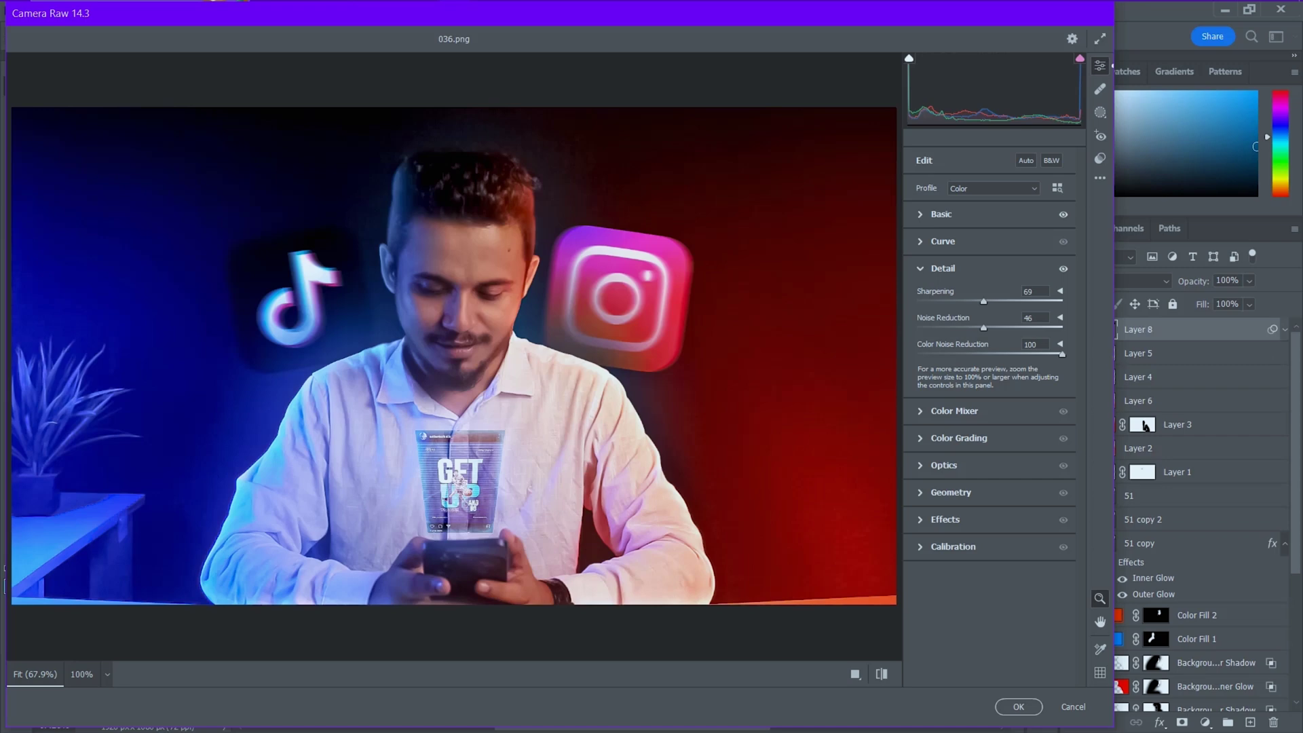
# Set the Color Mixer hues to Reds -11, Oranges -12, Greens +48, Aquas +7 and Blues -23, and raise the Magentas
pyautogui.click(967, 411)
pyautogui.moveTo(992, 395)
pyautogui.mouseDown()
pyautogui.moveTo(972, 393)
pyautogui.moveTo(1024, 369)
pyautogui.moveTo(982, 372)
pyautogui.mouseUp()
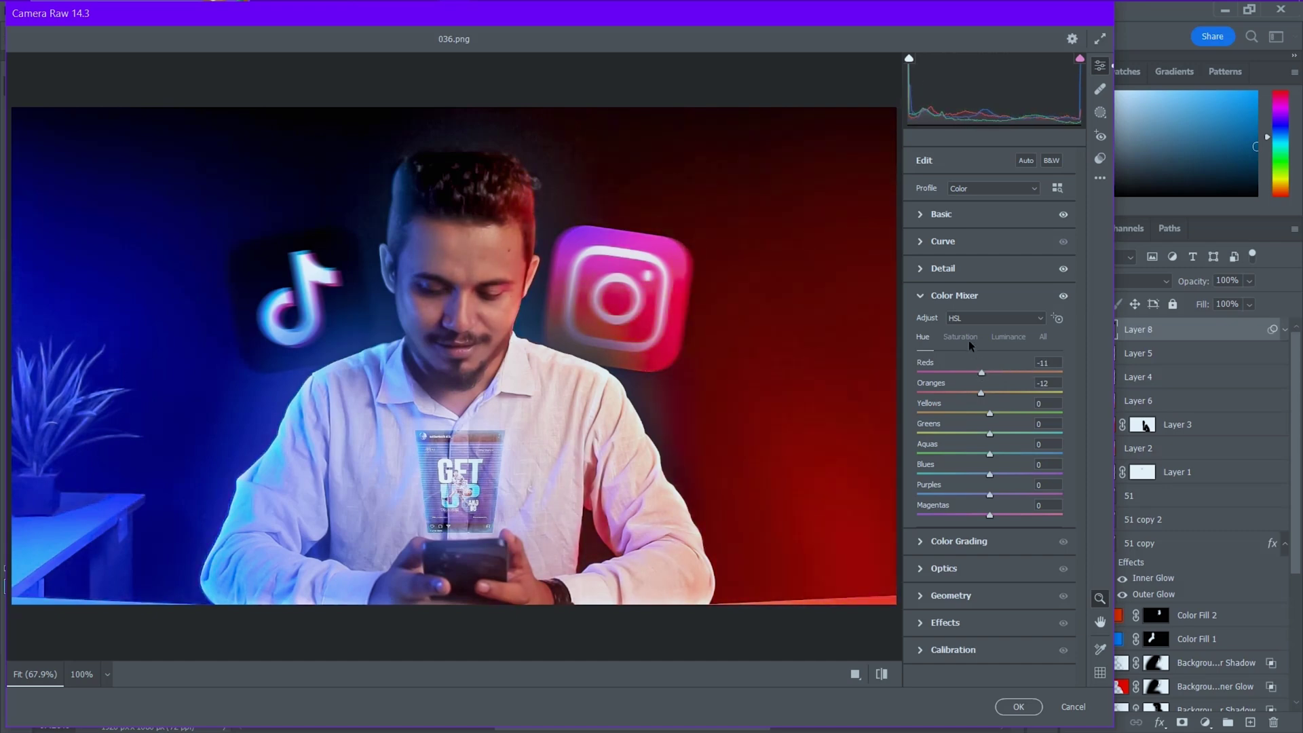
pyautogui.moveTo(989, 433); pyautogui.dragTo(972, 475)
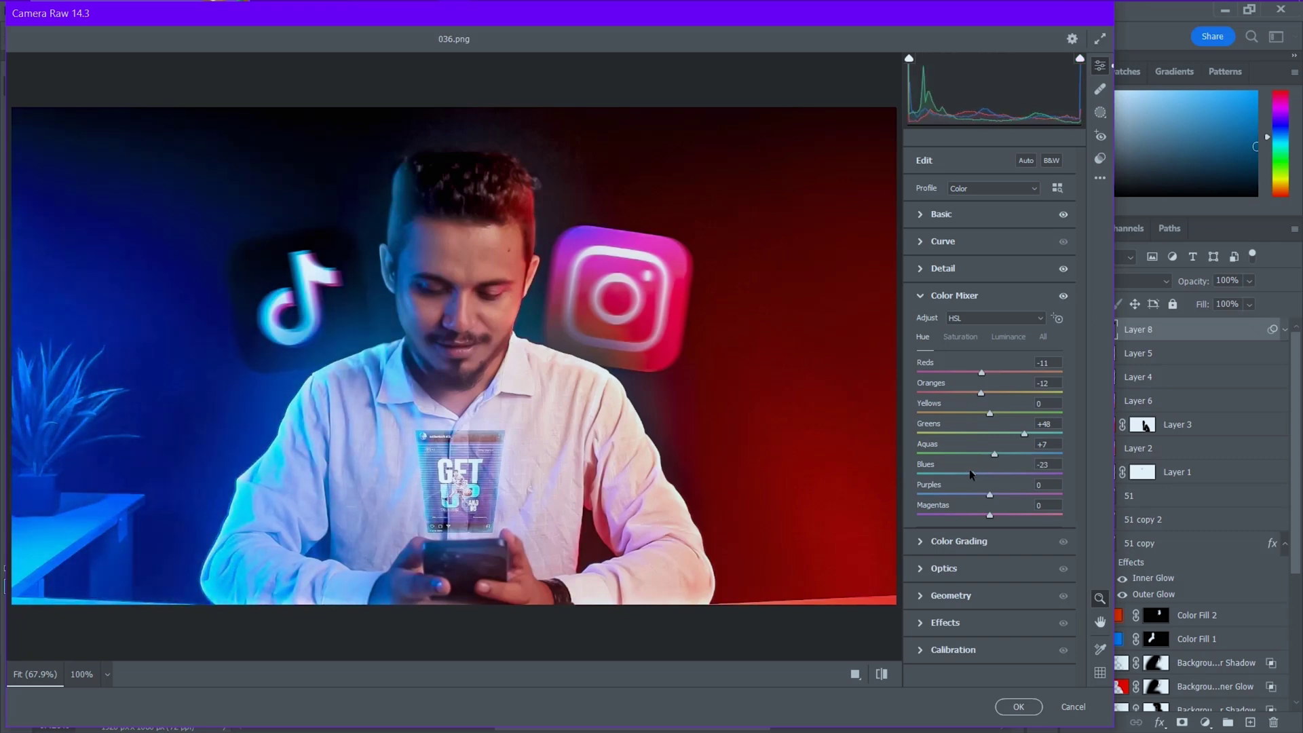
pyautogui.moveTo(990, 519); pyautogui.dragTo(1056, 514)
# Raise the Oranges saturation, set luminance to Reds +17 and Oranges +33, and brighten the Aquas and Blues
pyautogui.click(960, 337)
pyautogui.moveTo(989, 392); pyautogui.dragTo(1020, 393)
pyautogui.click(1008, 337)
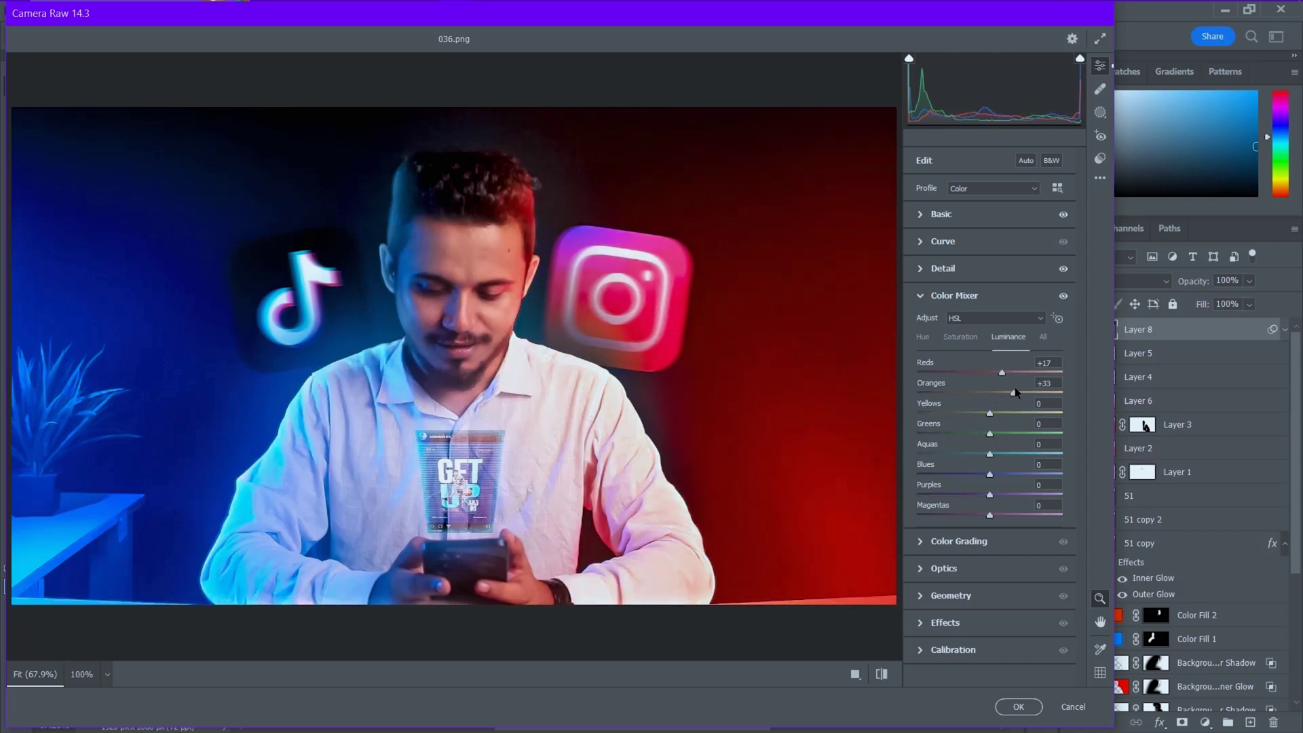
pyautogui.moveTo(990, 454)
pyautogui.mouseDown()
pyautogui.moveTo(1009, 455)
pyautogui.moveTo(995, 473)
pyautogui.moveTo(1006, 495)
pyautogui.moveTo(1000, 468)
pyautogui.mouseUp()
# Color-grade the image with midtone luminance 26, highlight luminance -33 and Blending 72, and darken the shadows
pyautogui.click(993, 540)
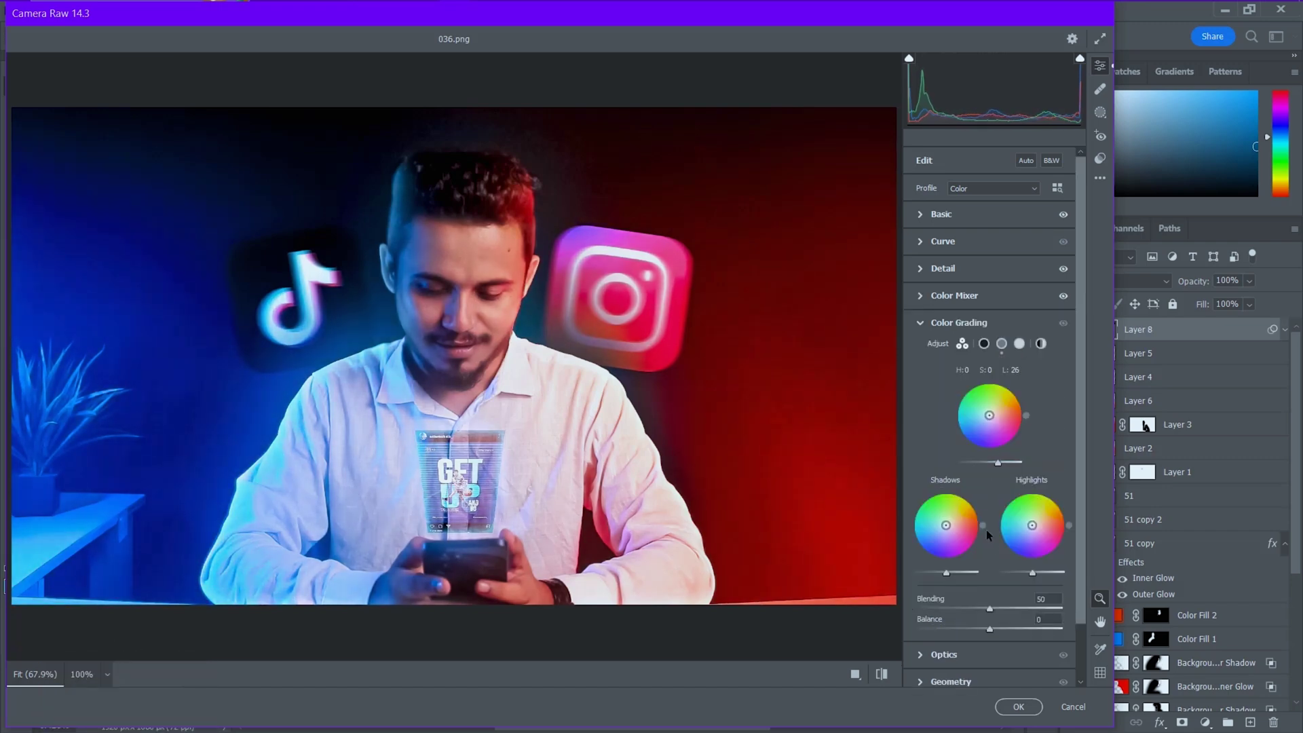
pyautogui.moveTo(946, 573); pyautogui.dragTo(940, 575)
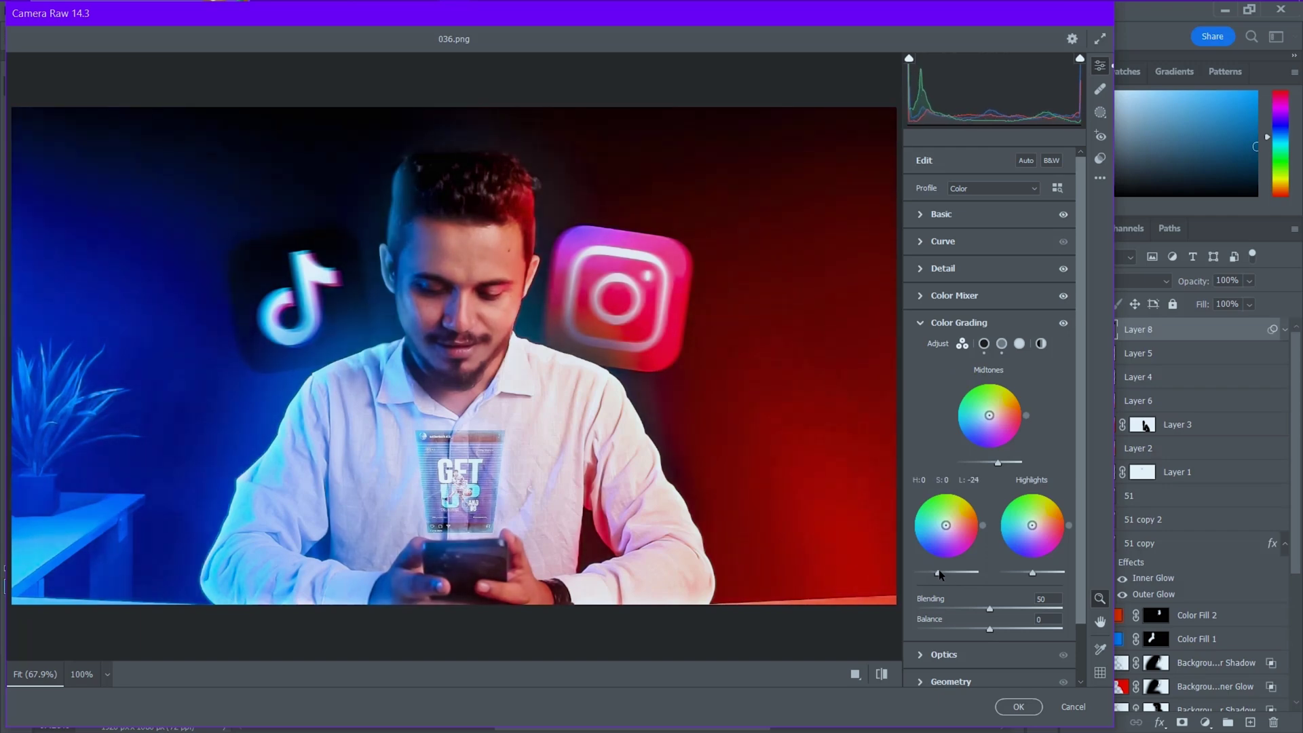
pyautogui.moveTo(1032, 573); pyautogui.dragTo(1022, 573)
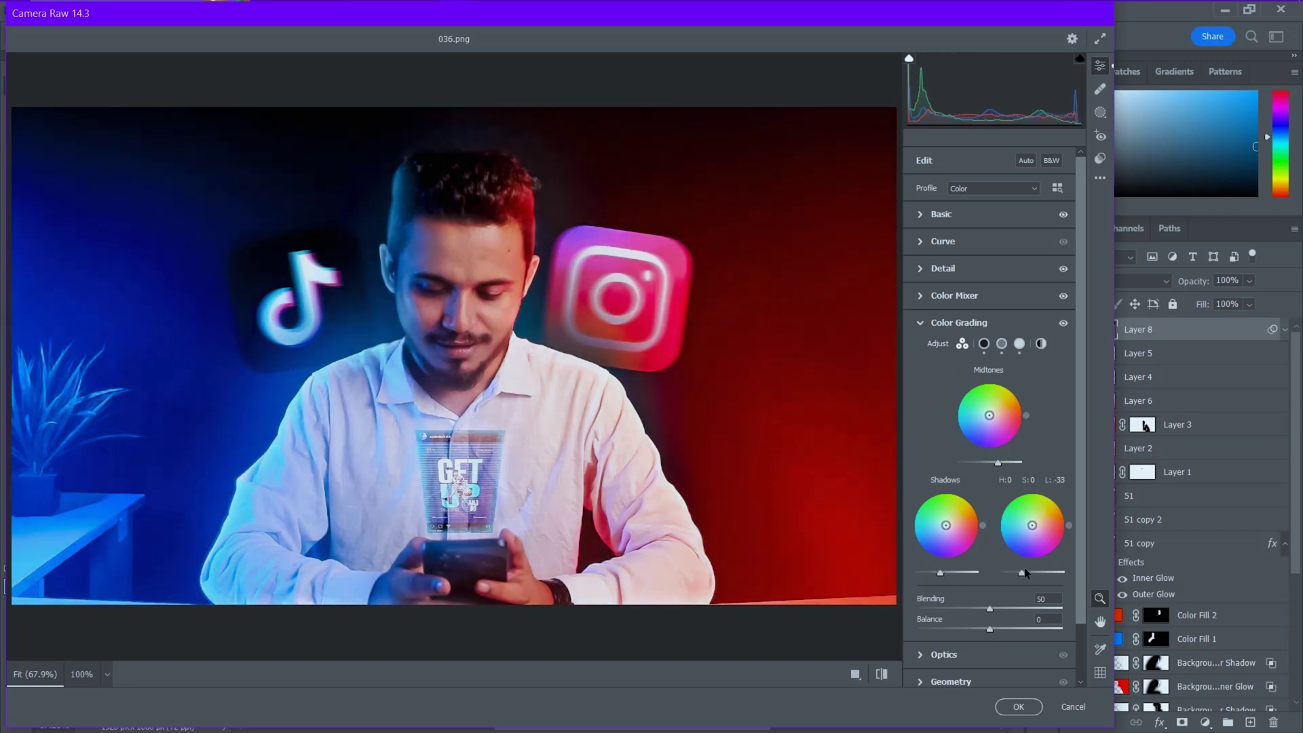
pyautogui.scroll(-2, 1004, 631)
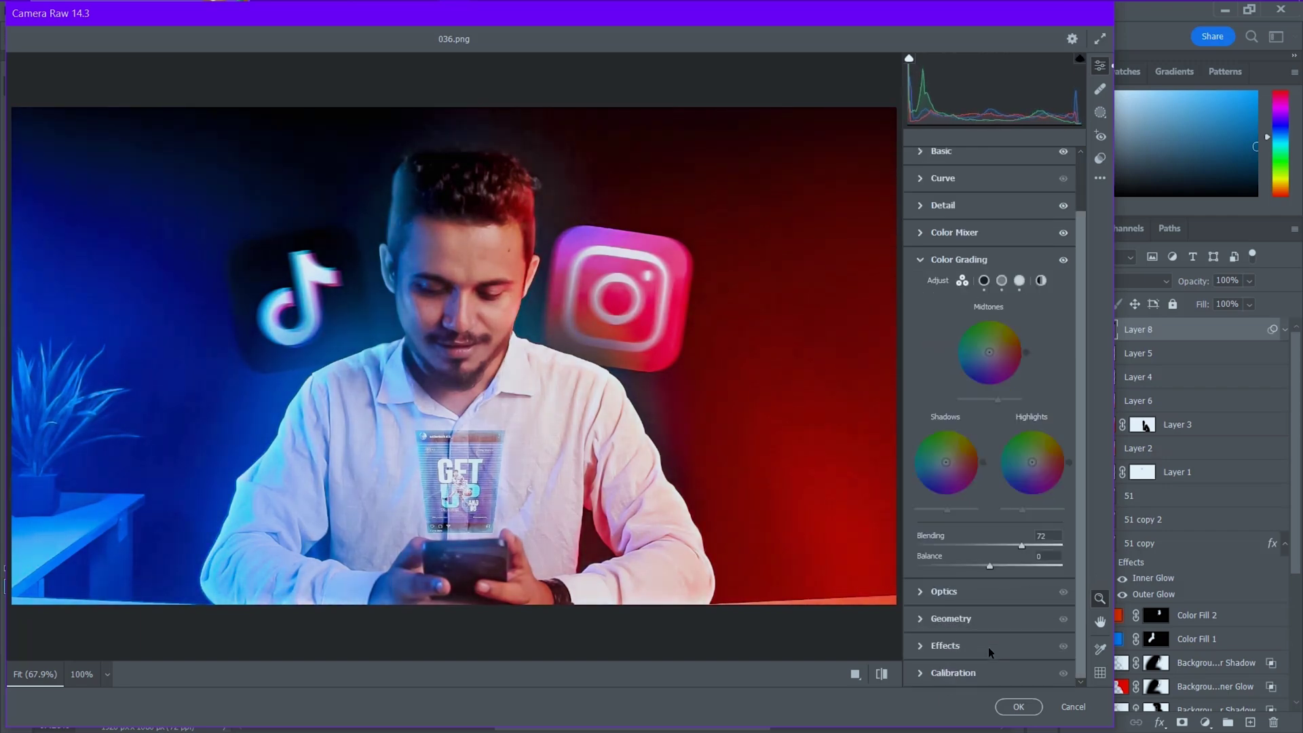
# Set Vignetting to -38, adjust the Calibration primaries, and apply the Camera Raw Filter to the merged layer
pyautogui.click(983, 648)
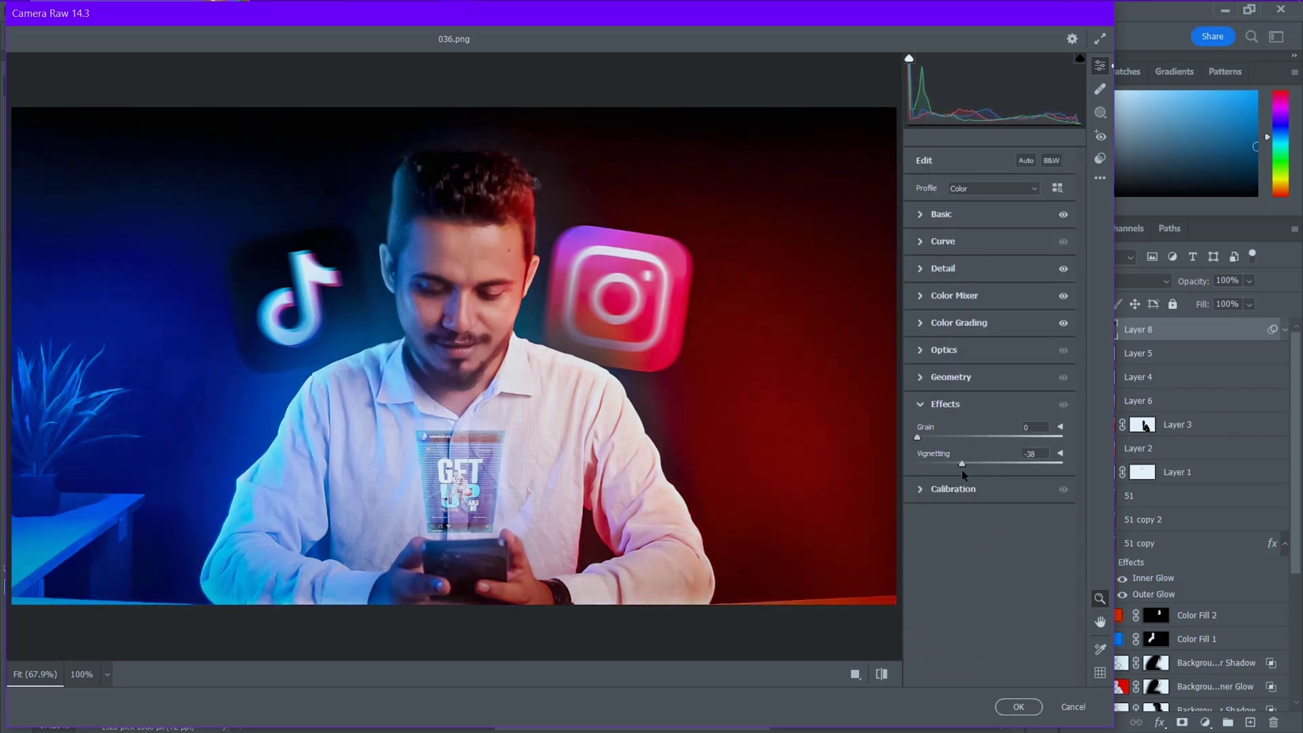
pyautogui.click(959, 489)
pyautogui.moveTo(990, 551)
pyautogui.mouseDown()
pyautogui.moveTo(1002, 551)
pyautogui.moveTo(997, 530)
pyautogui.mouseUp()
pyautogui.moveTo(990, 593); pyautogui.dragTo(992, 675)
pyautogui.click(1018, 707)
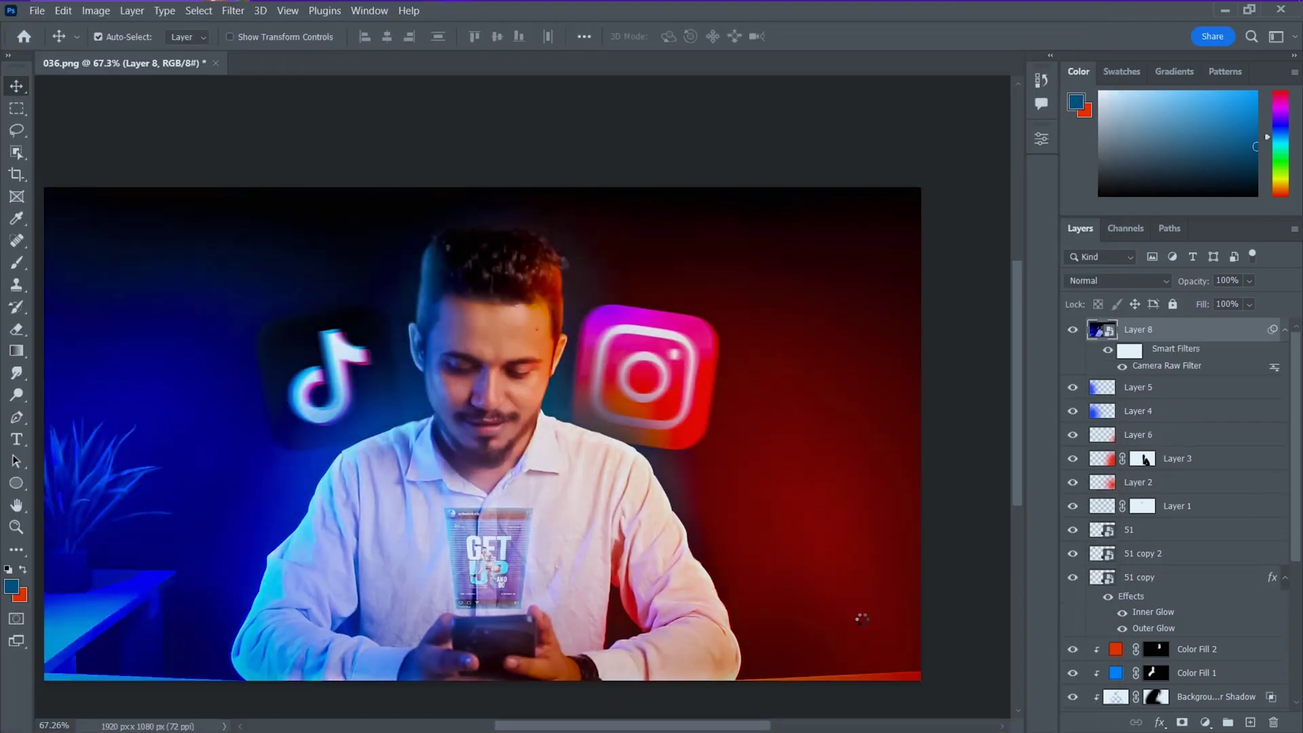